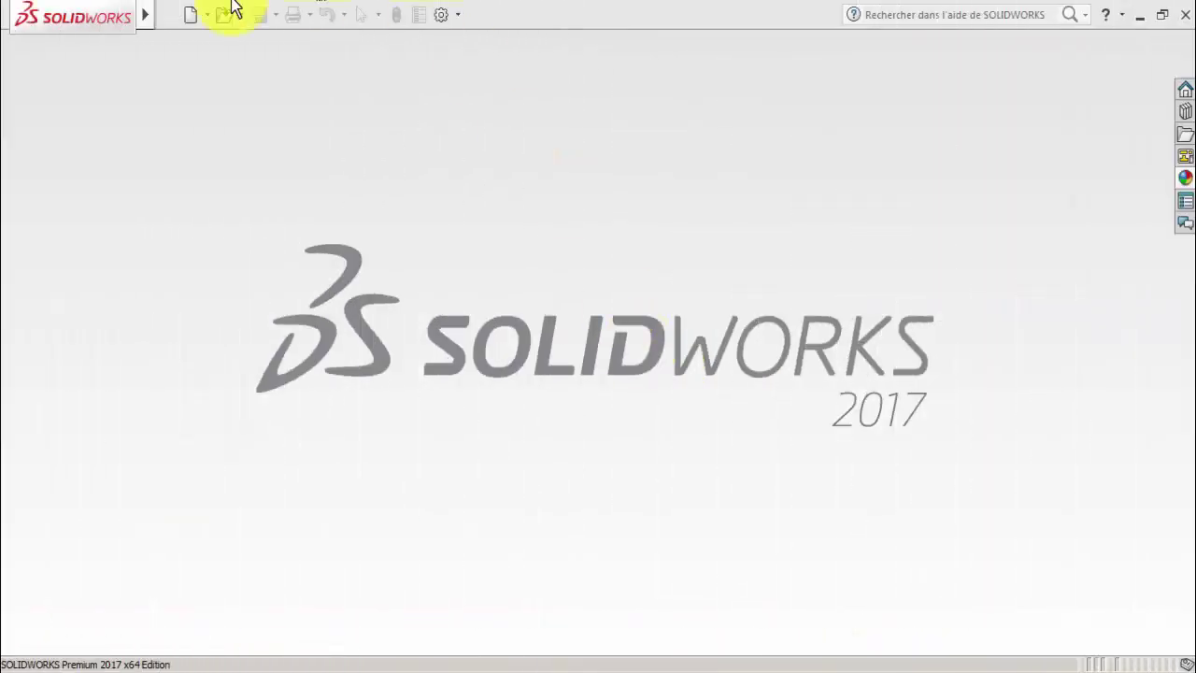
# Create a new part and start Esquisse1 on the Plan de face after checking the ex 21 drawing.
pyautogui.click(189, 16)
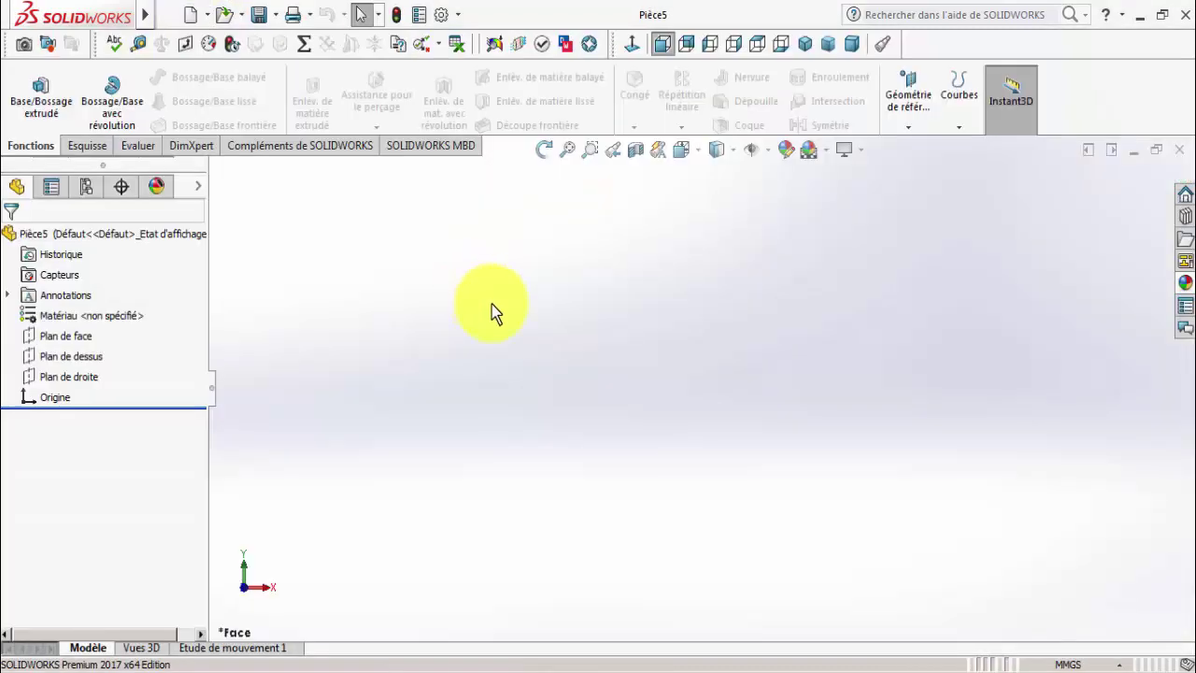
pyautogui.click(345, 665)
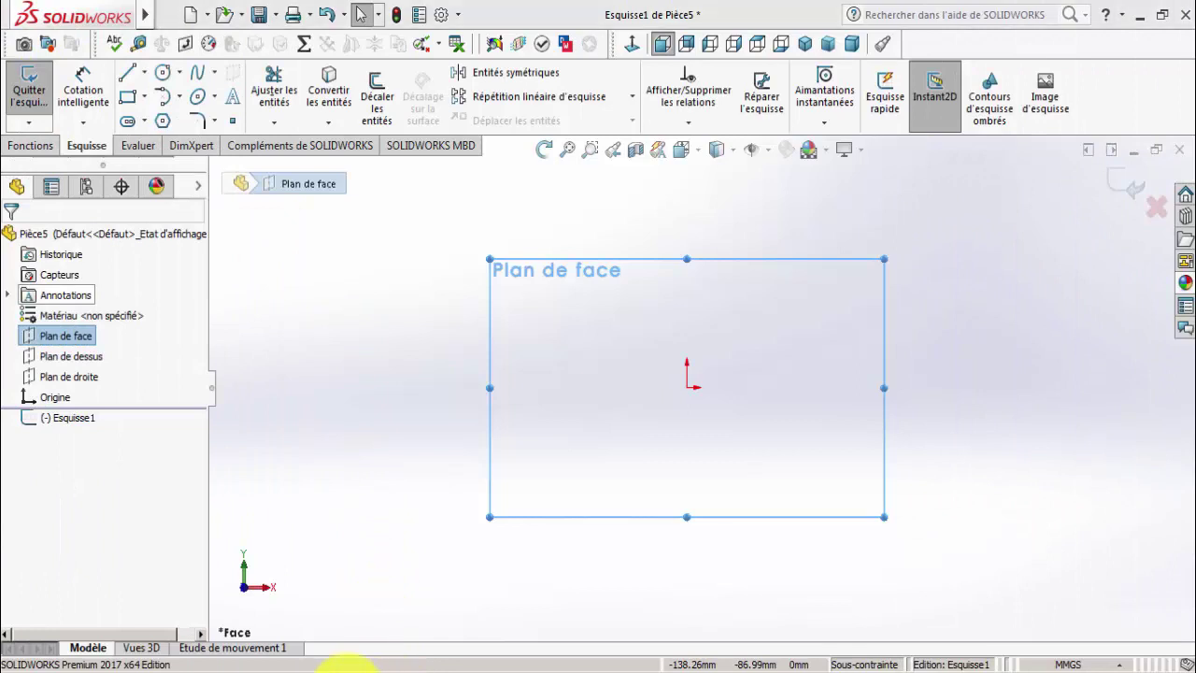
pyautogui.click(346, 666)
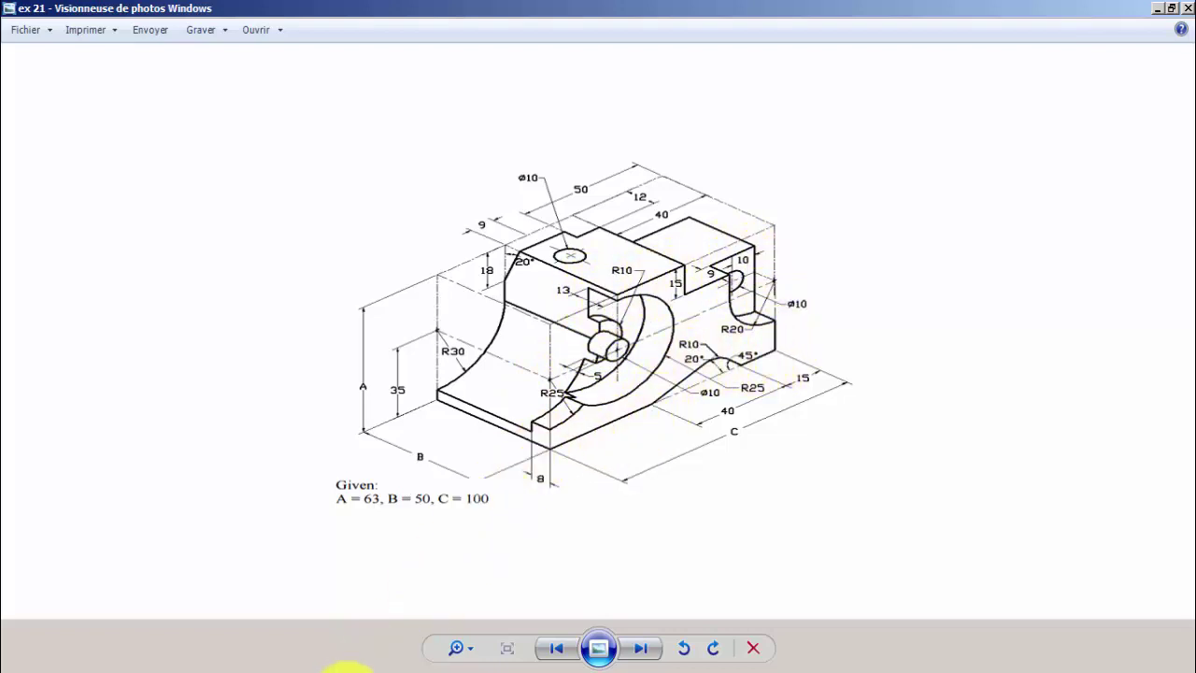
pyautogui.click(346, 668)
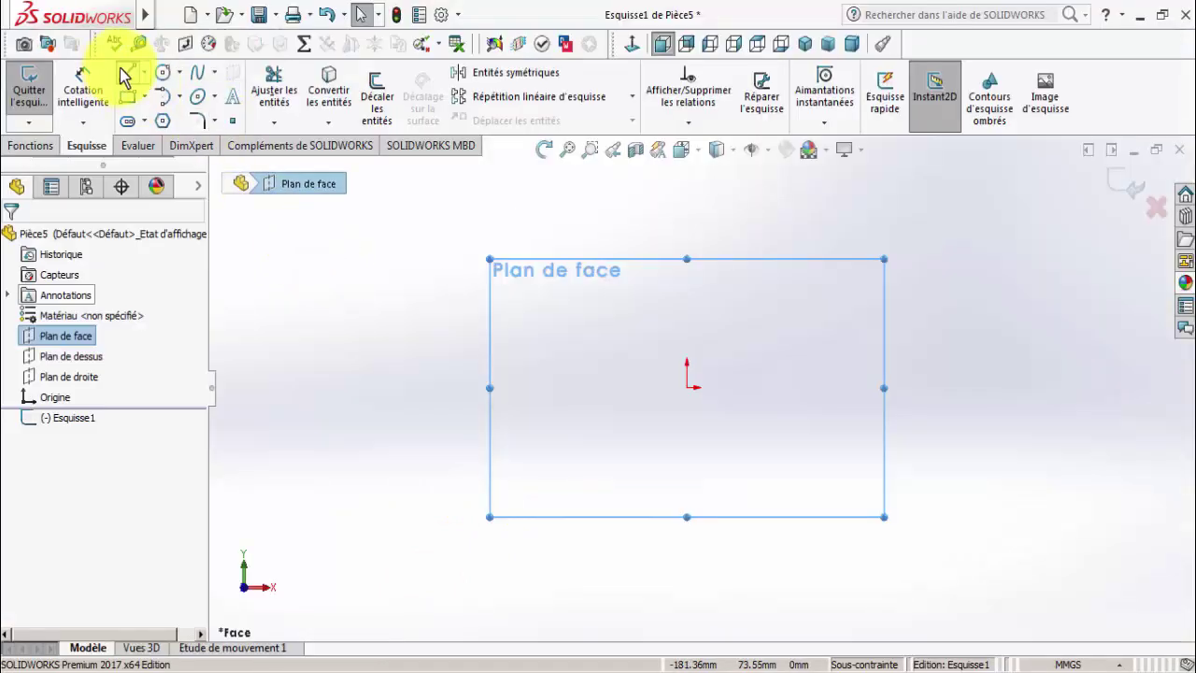
# Draw the open line chain from the origin: V-notched bottom, right side and stepped top.
pyautogui.click(125, 73)
pyautogui.click(687, 388)
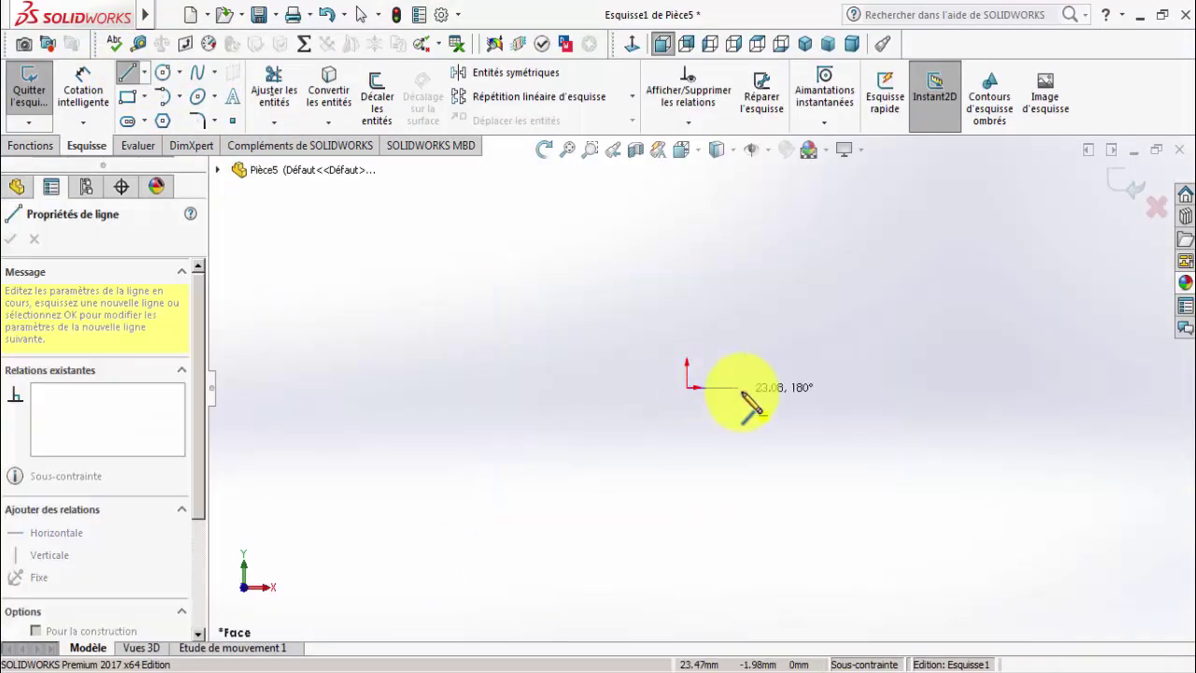
pyautogui.click(741, 387)
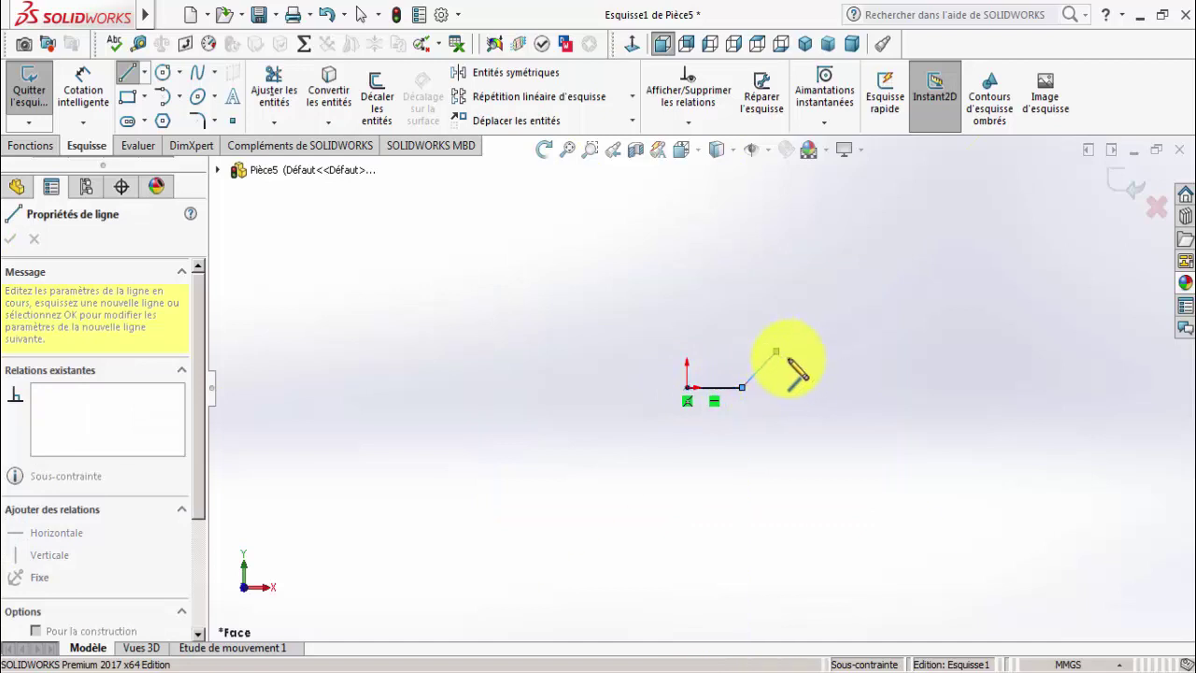
pyautogui.click(776, 352)
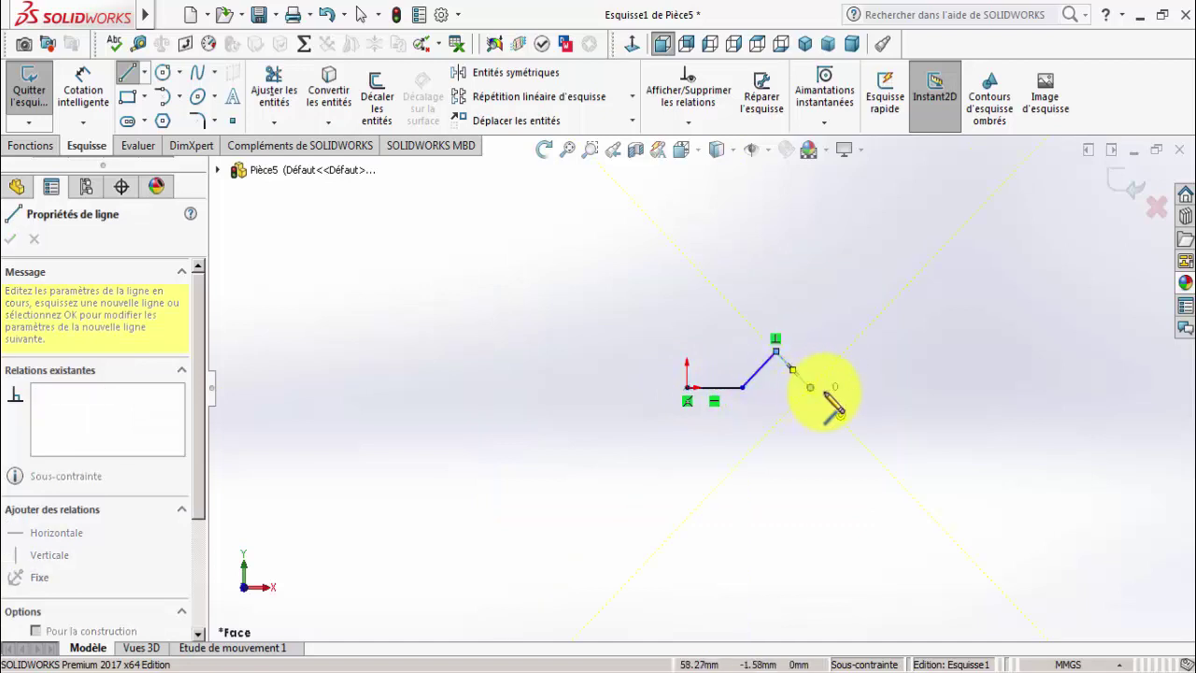
pyautogui.click(930, 387)
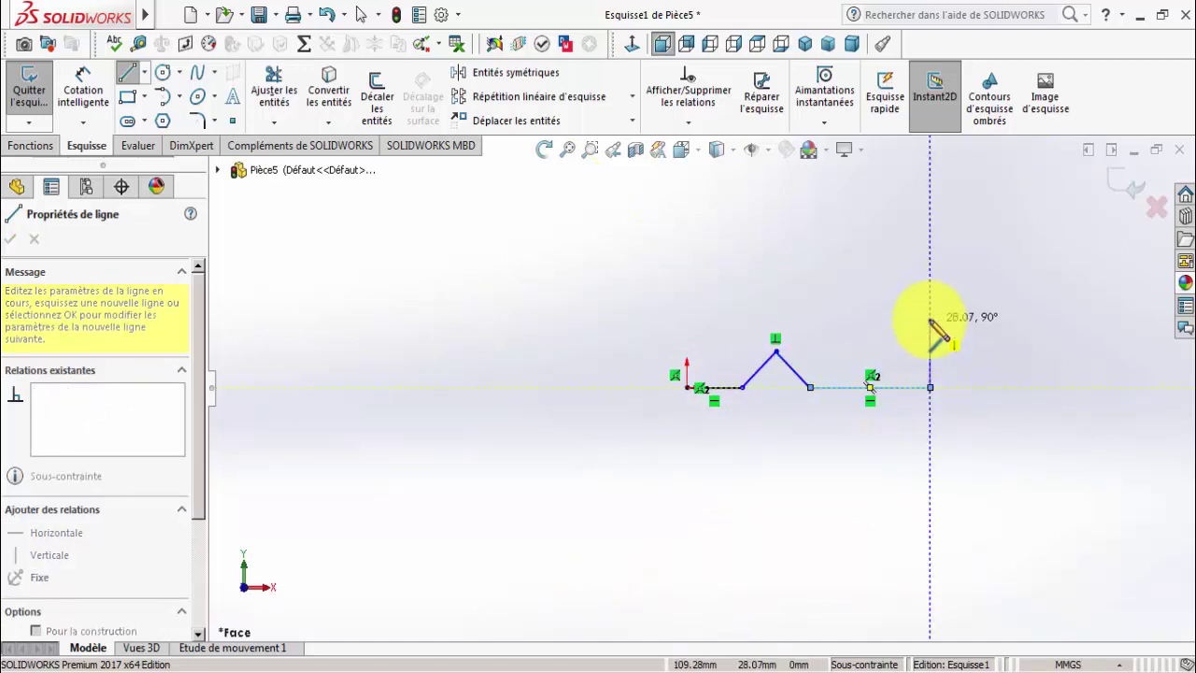
pyautogui.click(930, 303)
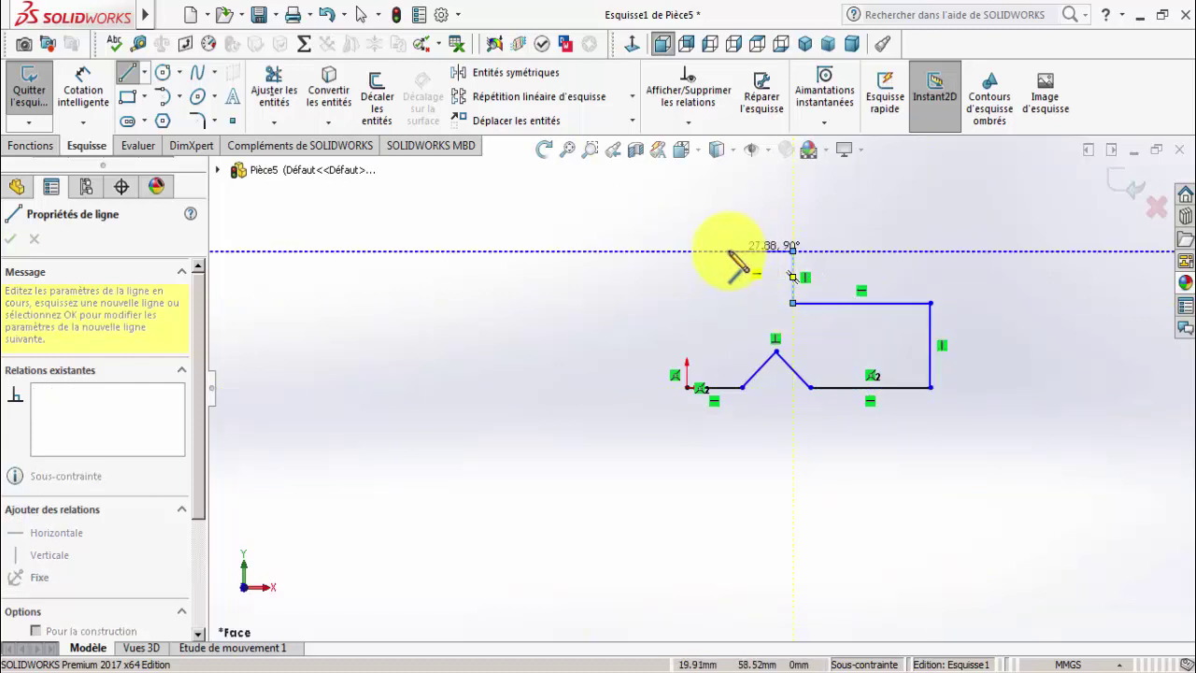
pyautogui.click(792, 251)
pyautogui.click(721, 250)
pyautogui.click(721, 277)
pyautogui.rightClick(720, 278)
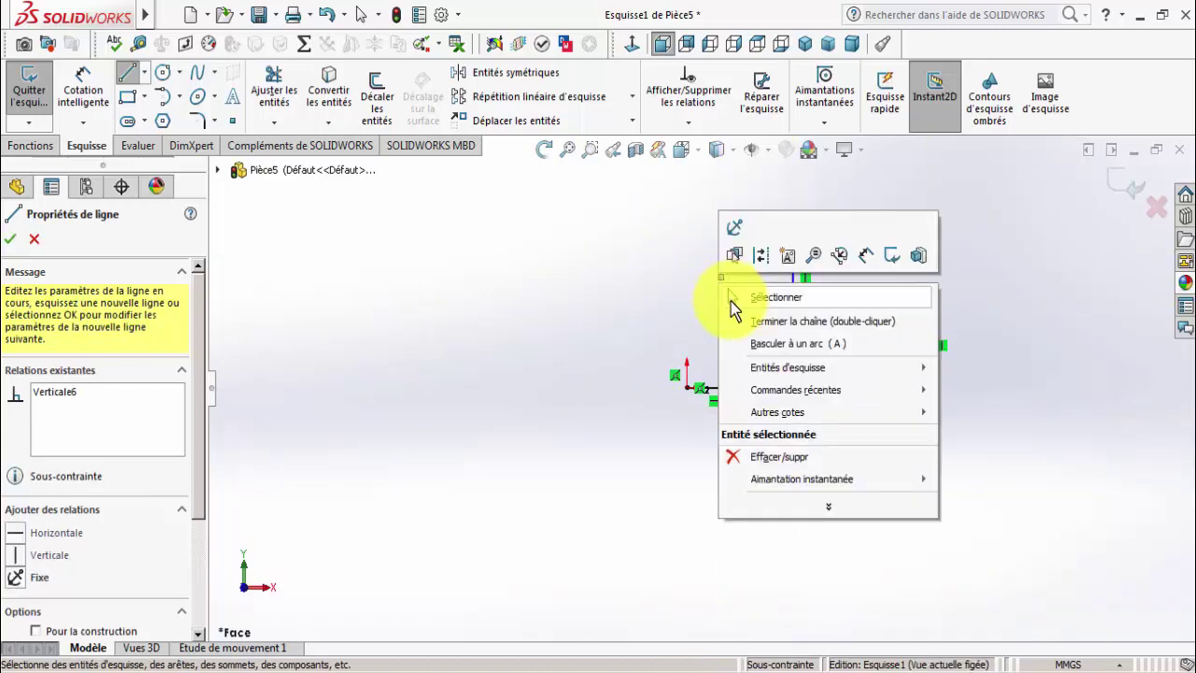
pyautogui.click(729, 294)
# Add a short vertical line rising from the origin.
pyautogui.click(127, 72)
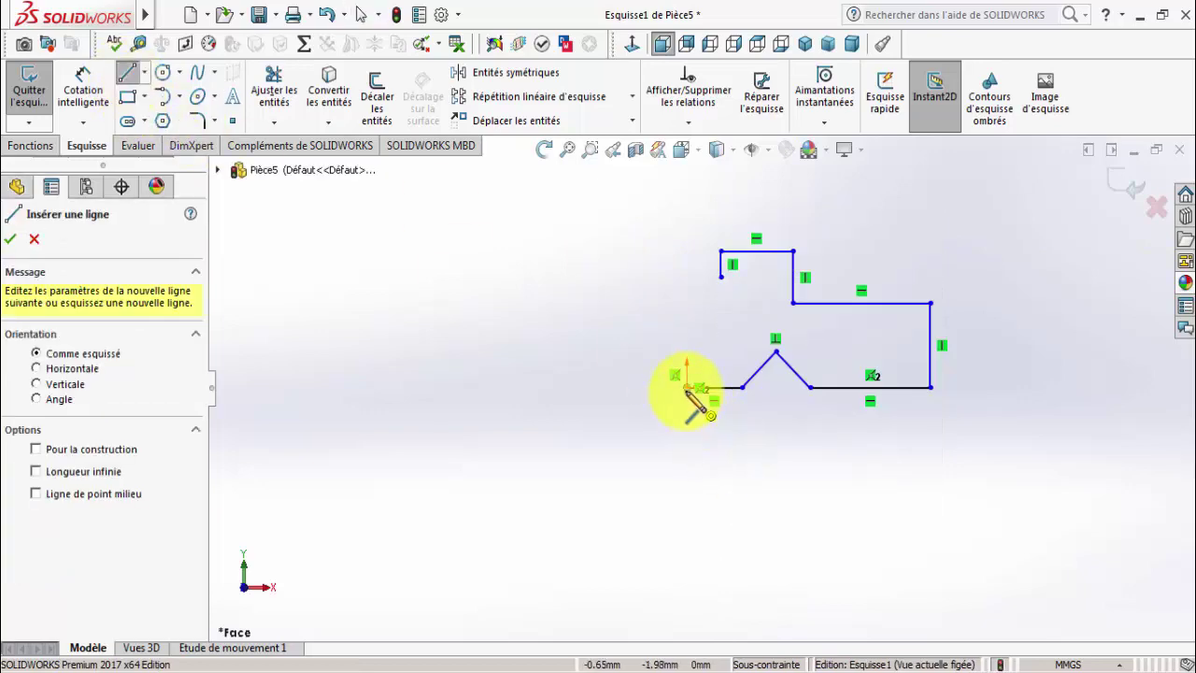
pyautogui.click(688, 387)
pyautogui.rightClick(702, 362)
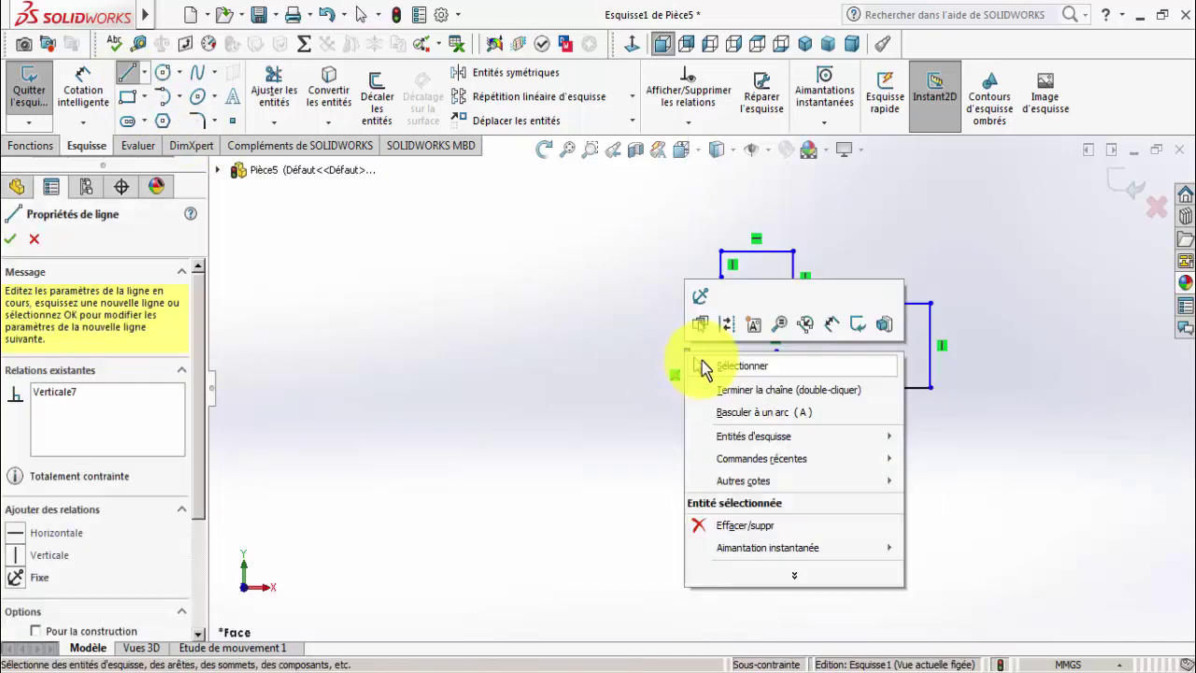
pyautogui.click(703, 365)
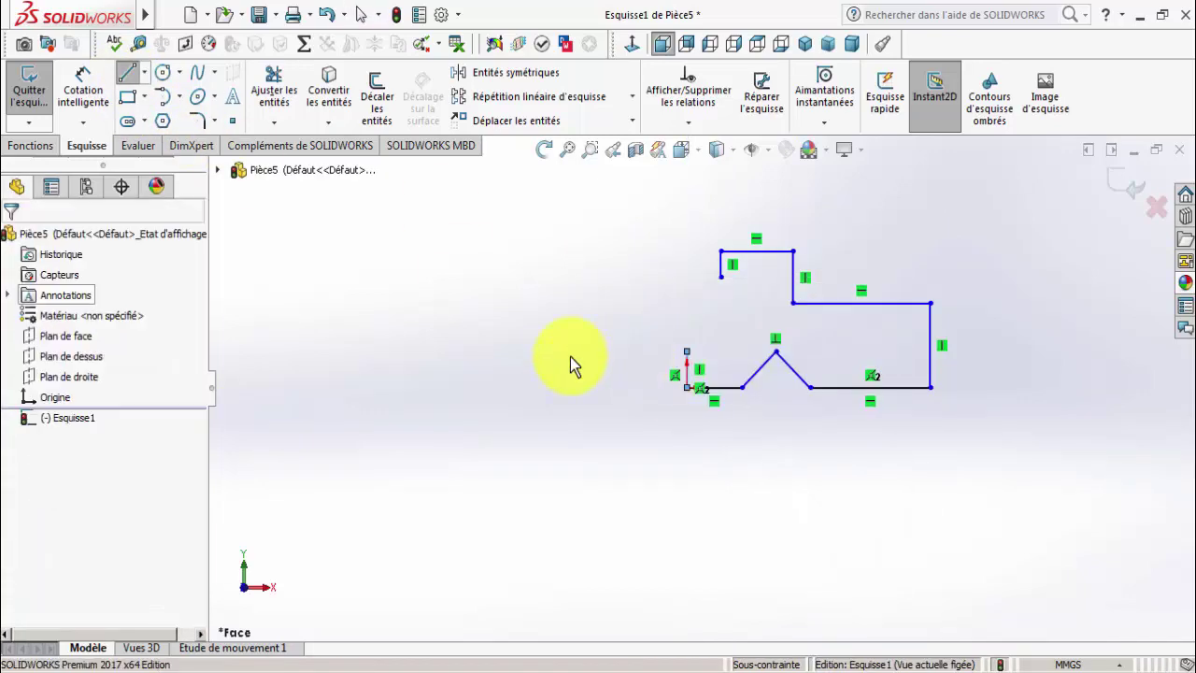
# Draw a tangent arc from the top-left line end down to the short origin line, closing the profile.
pyautogui.click(163, 97)
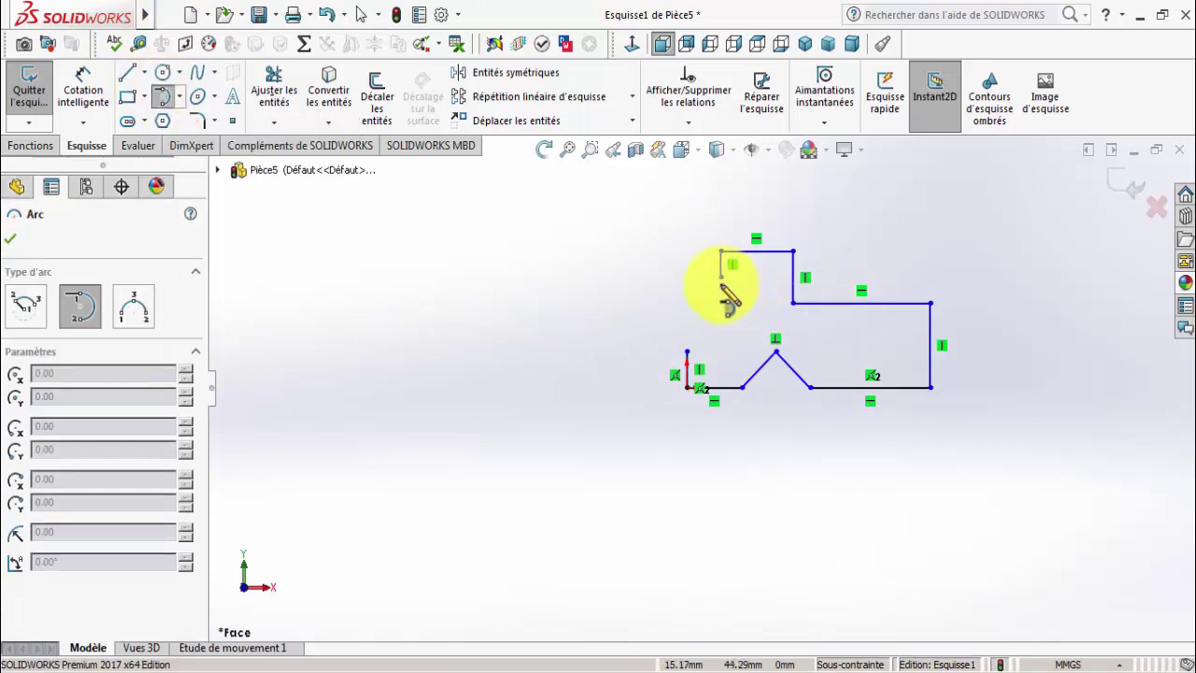
pyautogui.moveTo(721, 277); pyautogui.dragTo(690, 346)
pyautogui.click(689, 353)
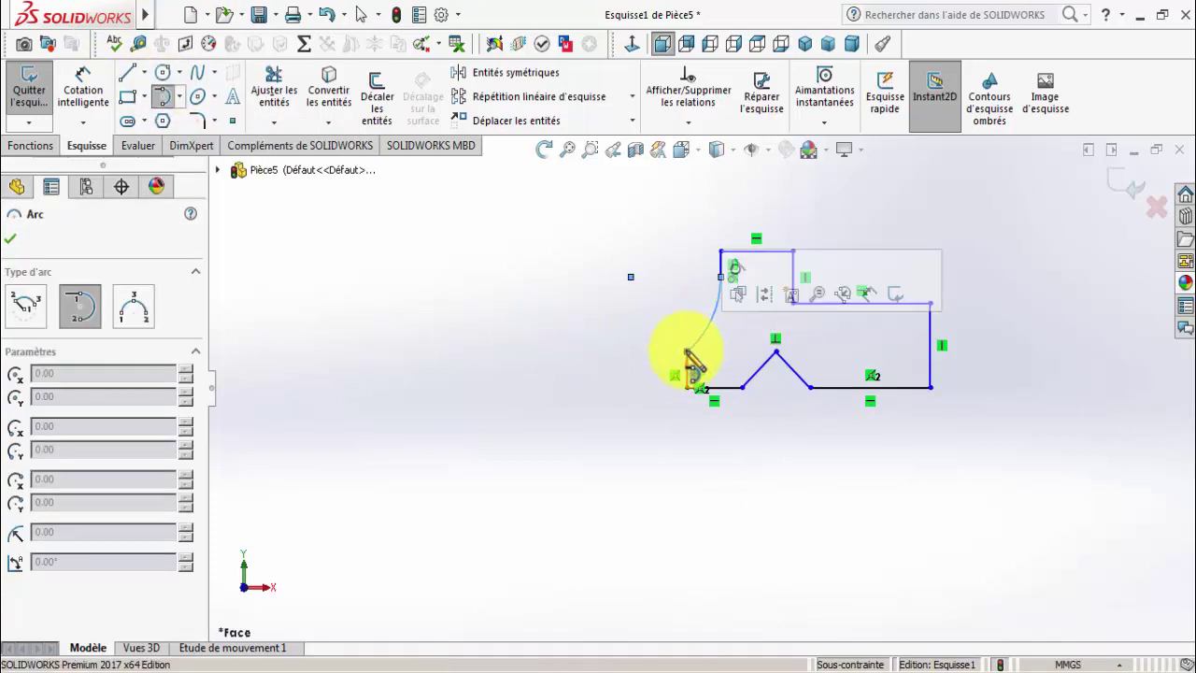
pyautogui.rightClick(699, 365)
pyautogui.click(714, 364)
pyautogui.click(369, 666)
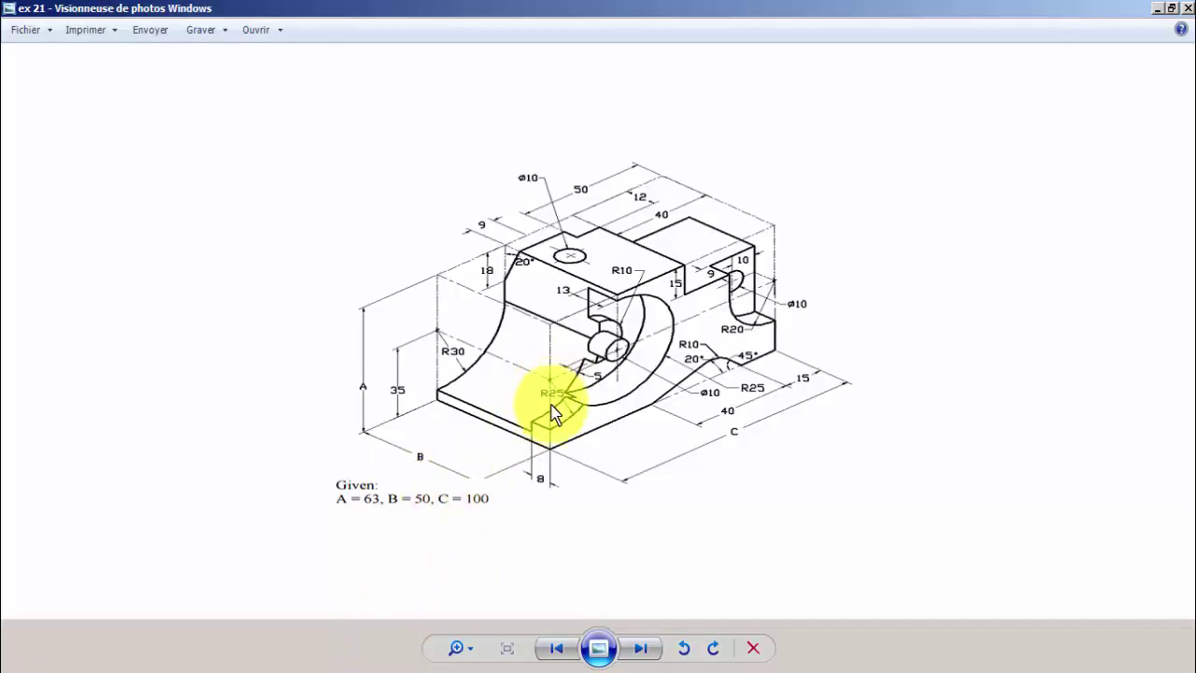
pyautogui.click(348, 666)
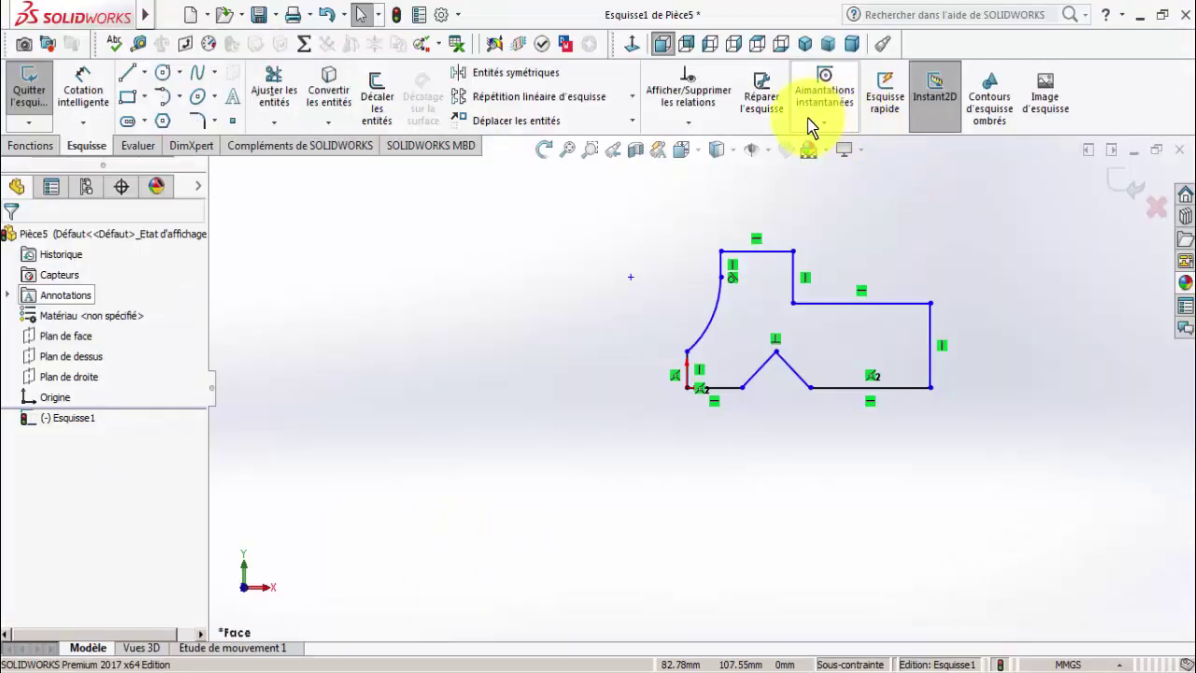
# Add a Verticale relation between the arc centre and its lower endpoint.
pyautogui.click(688, 122)
pyautogui.click(710, 167)
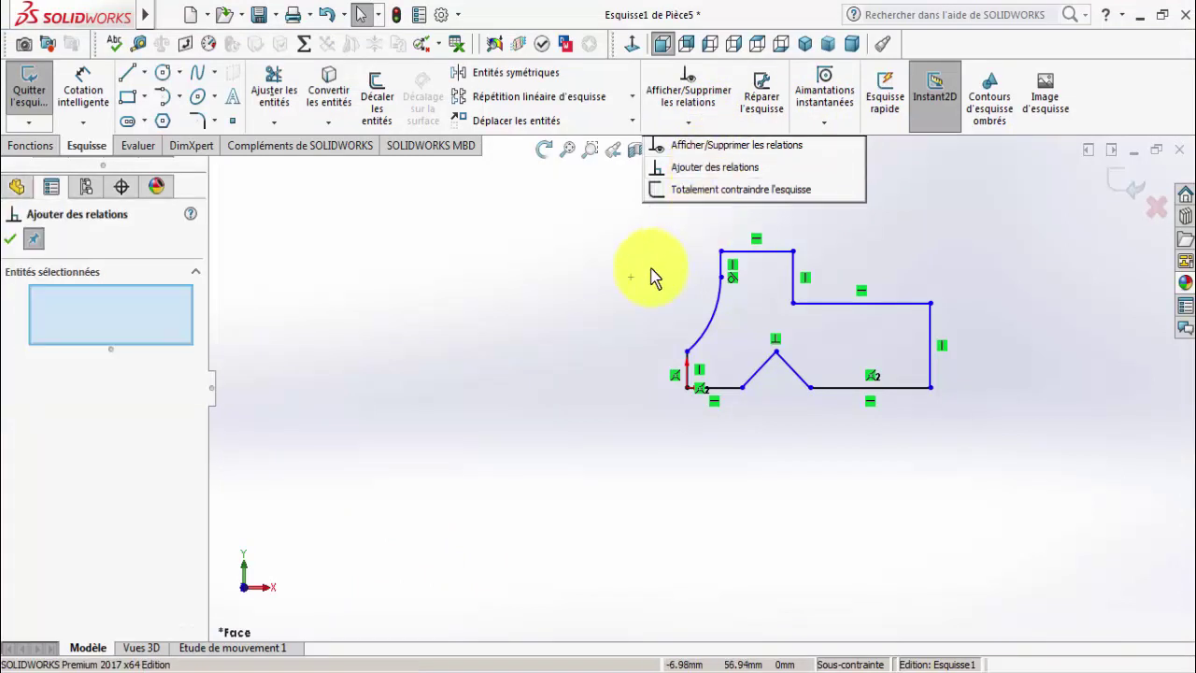
pyautogui.click(630, 276)
pyautogui.click(687, 351)
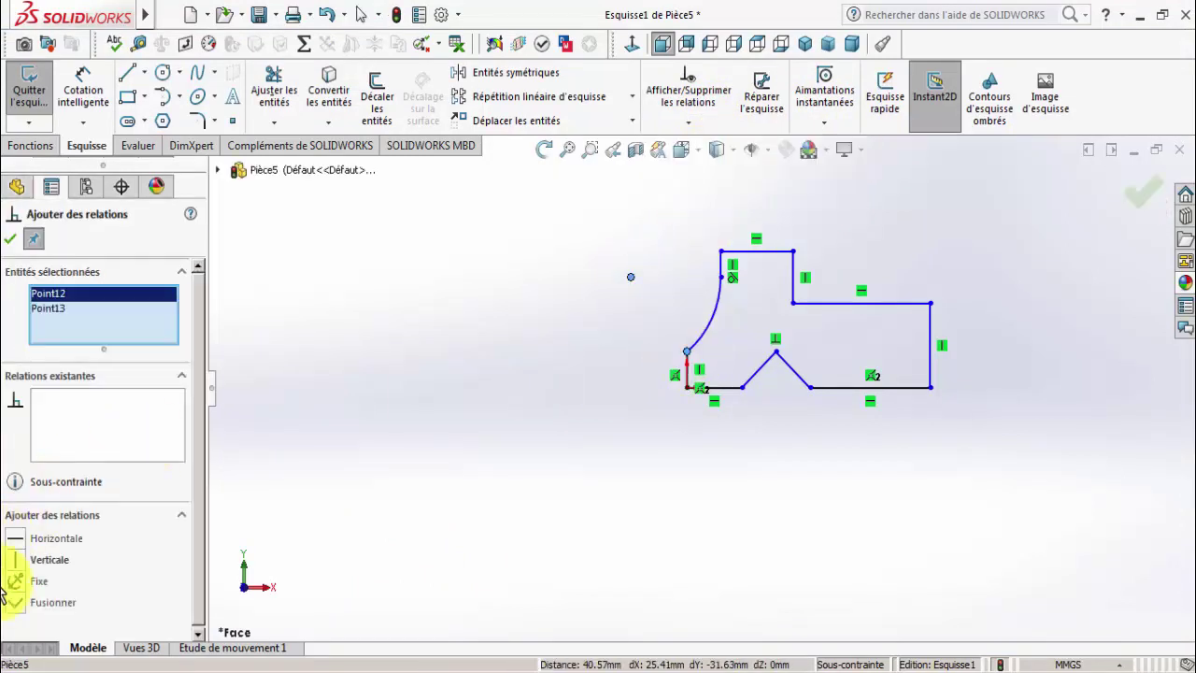
pyautogui.click(14, 560)
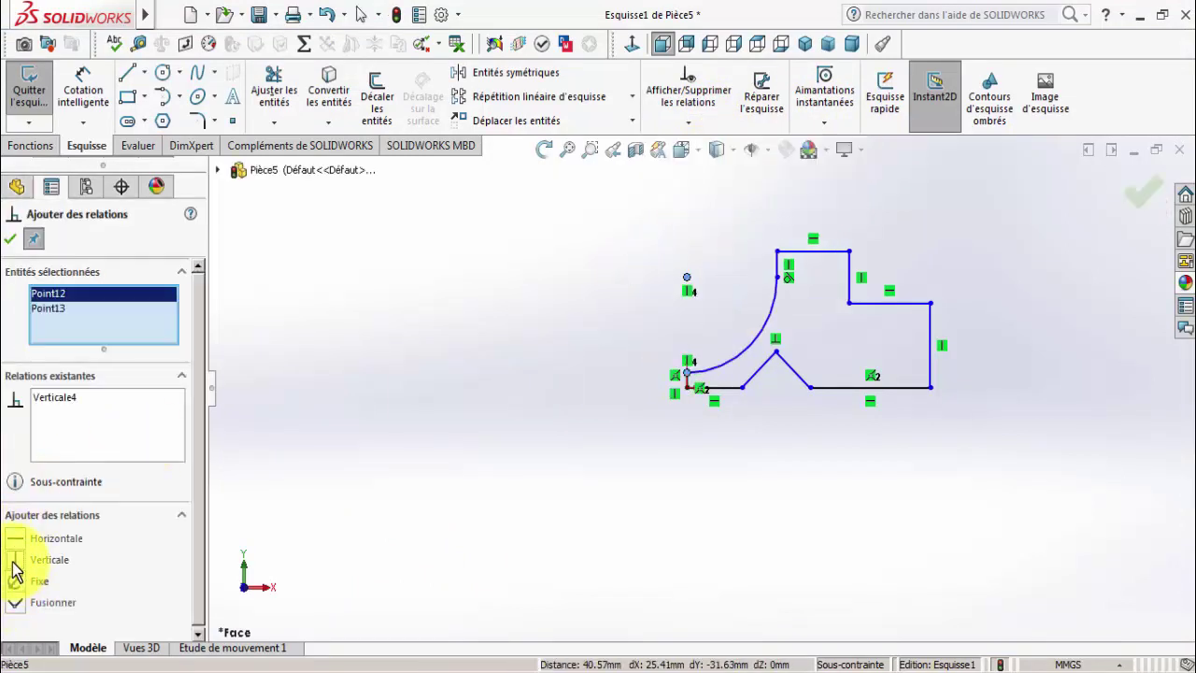
pyautogui.click(8, 241)
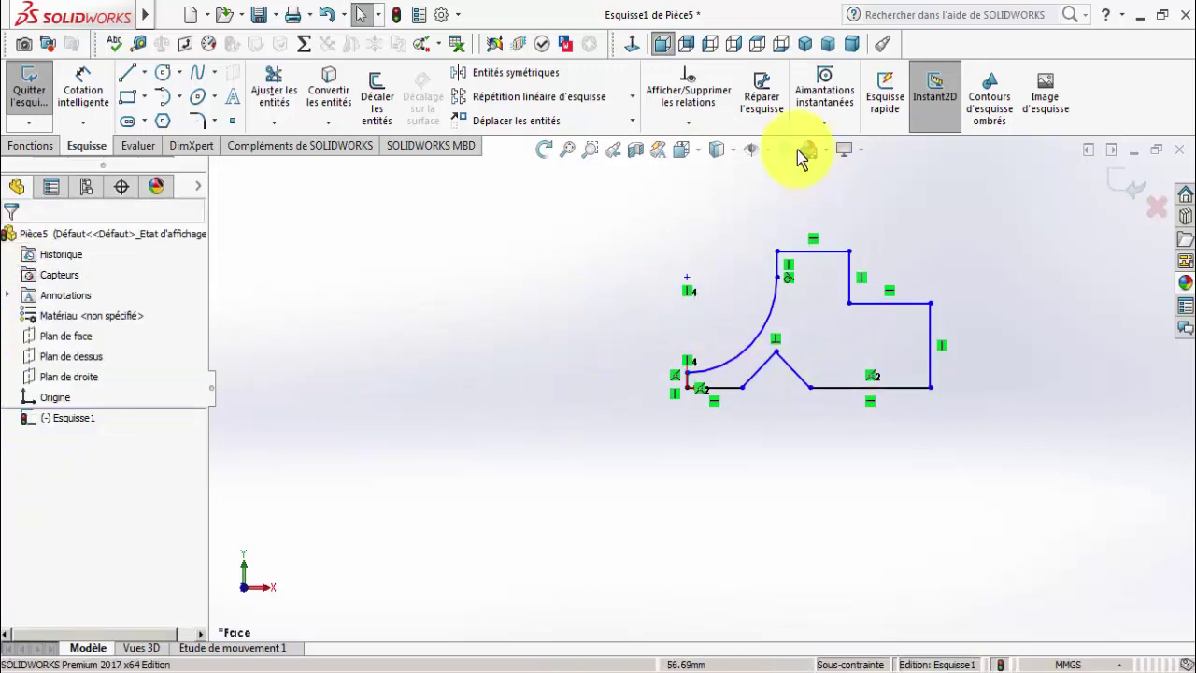
# Make the long bottom line and short bottom-left line Colinéaire, then review the ex 21 drawing.
pyautogui.click(687, 122)
pyautogui.click(718, 163)
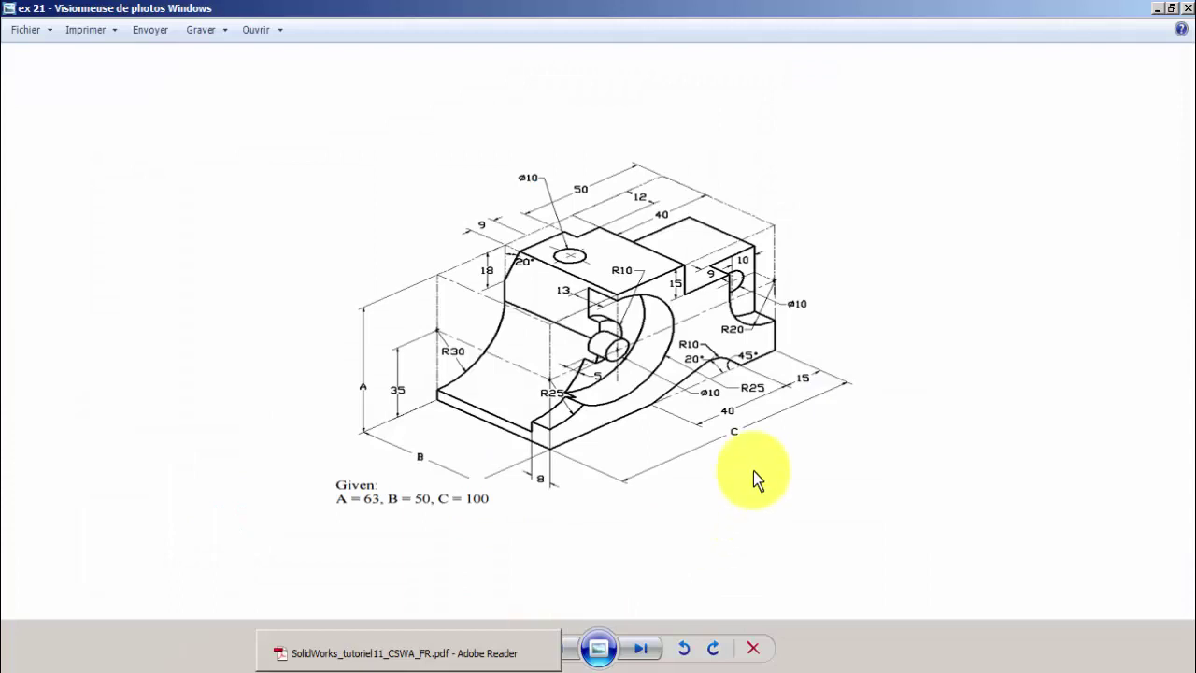
pyautogui.click(411, 665)
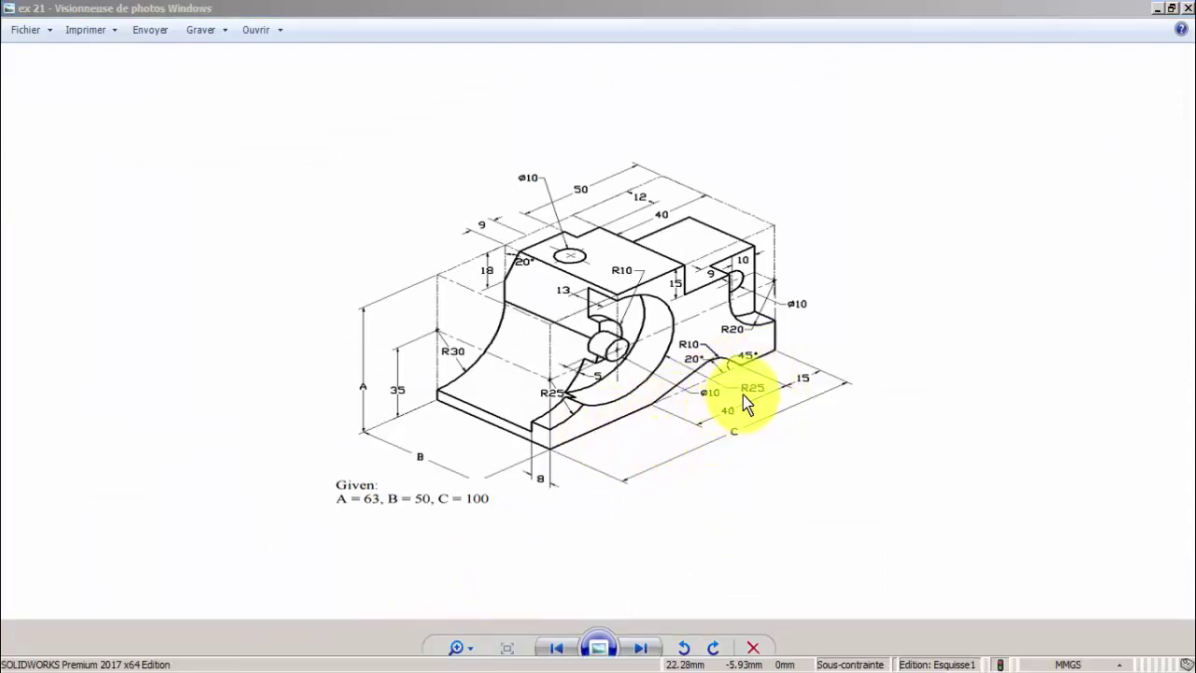
pyautogui.hotkey('alt', 'Tab')
pyautogui.click(832, 388)
pyautogui.click(729, 394)
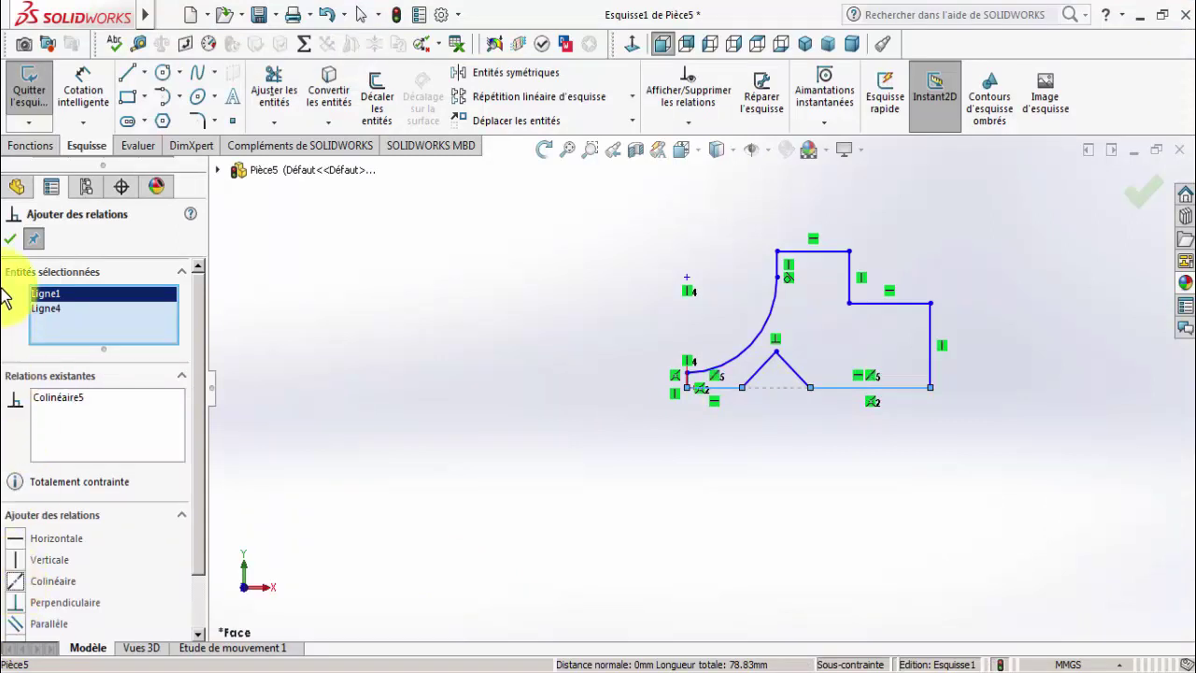
pyautogui.click(7, 244)
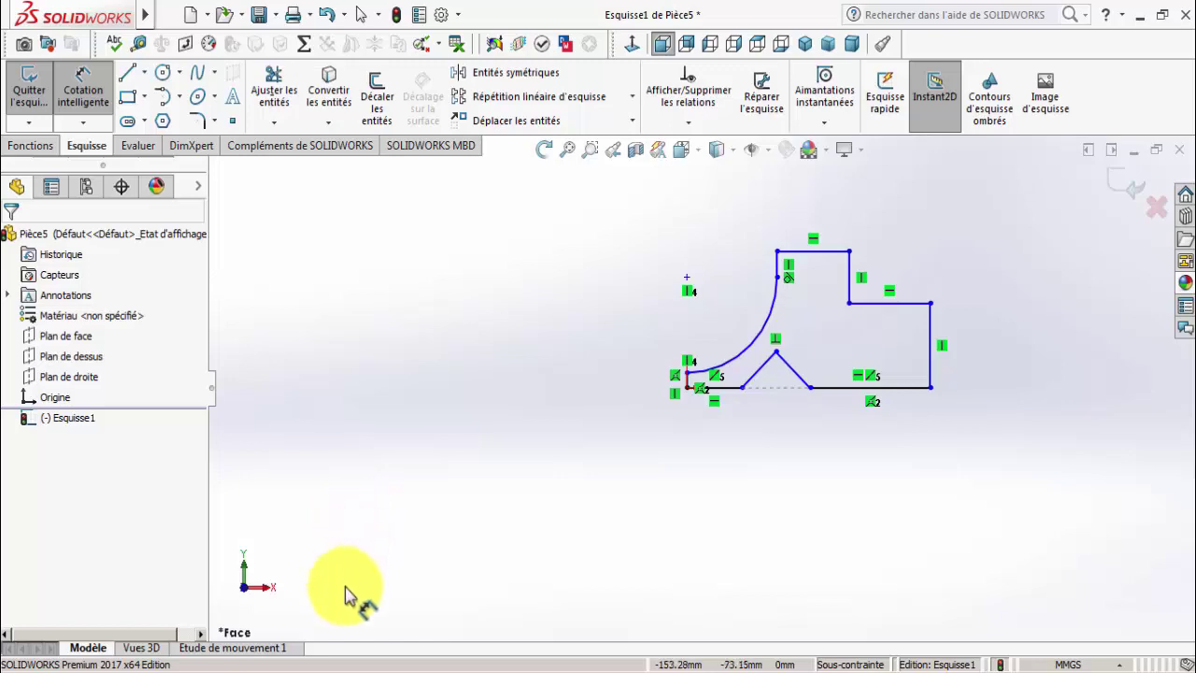
pyautogui.click(372, 662)
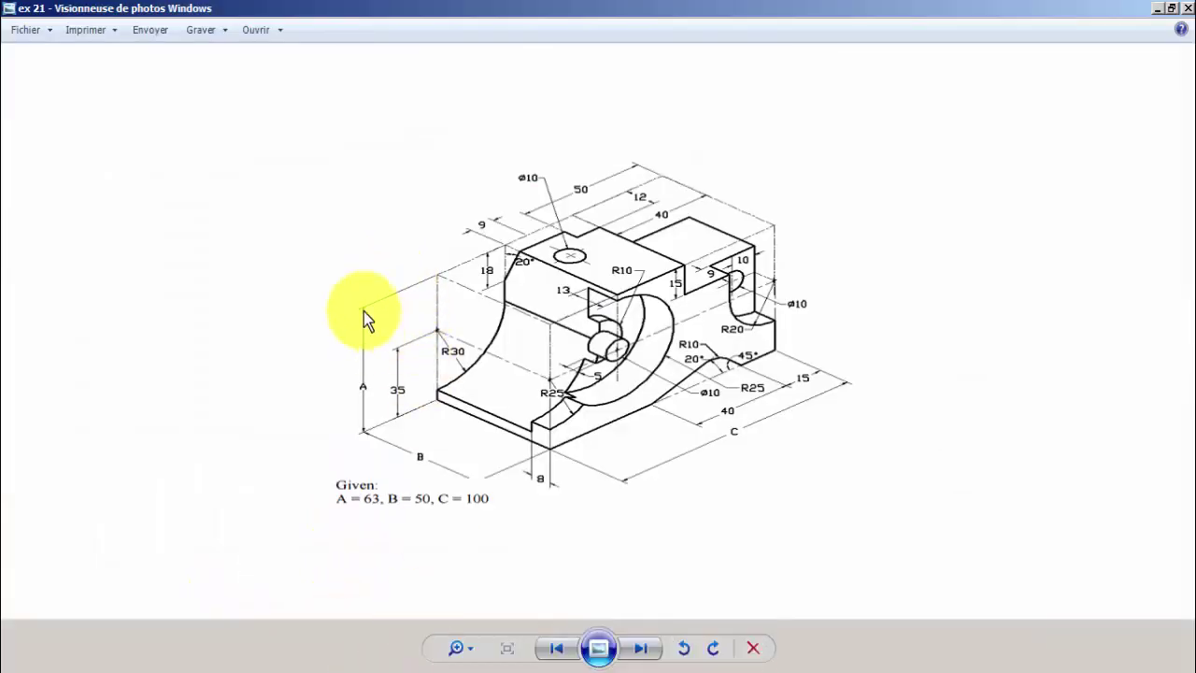
# Dimension the profile height to 63 mm from the bottom corner.
pyautogui.click(333, 652)
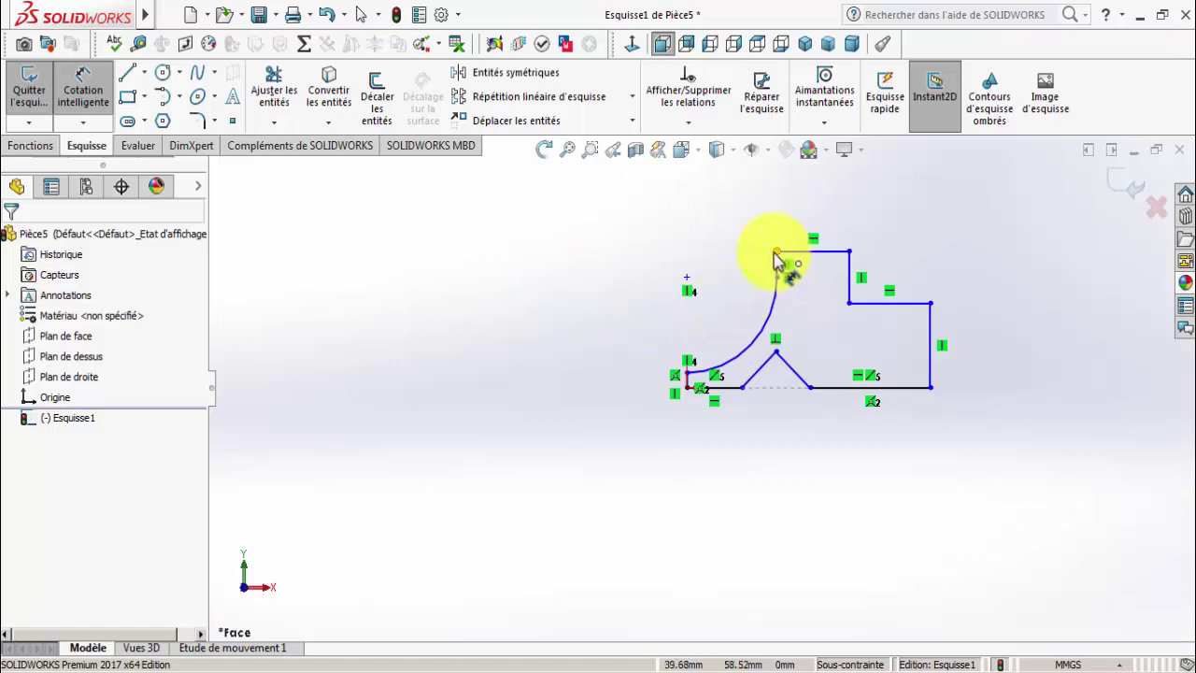
pyautogui.click(775, 253)
pyautogui.click(688, 392)
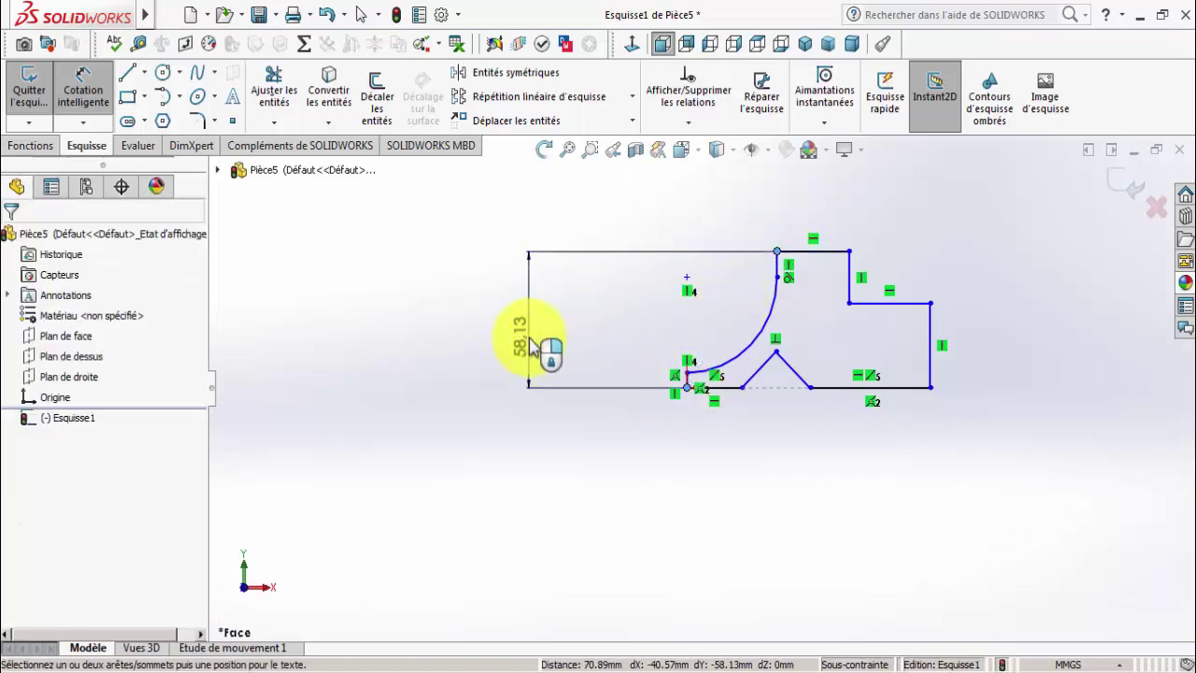
pyautogui.click(529, 345)
pyautogui.write('63')
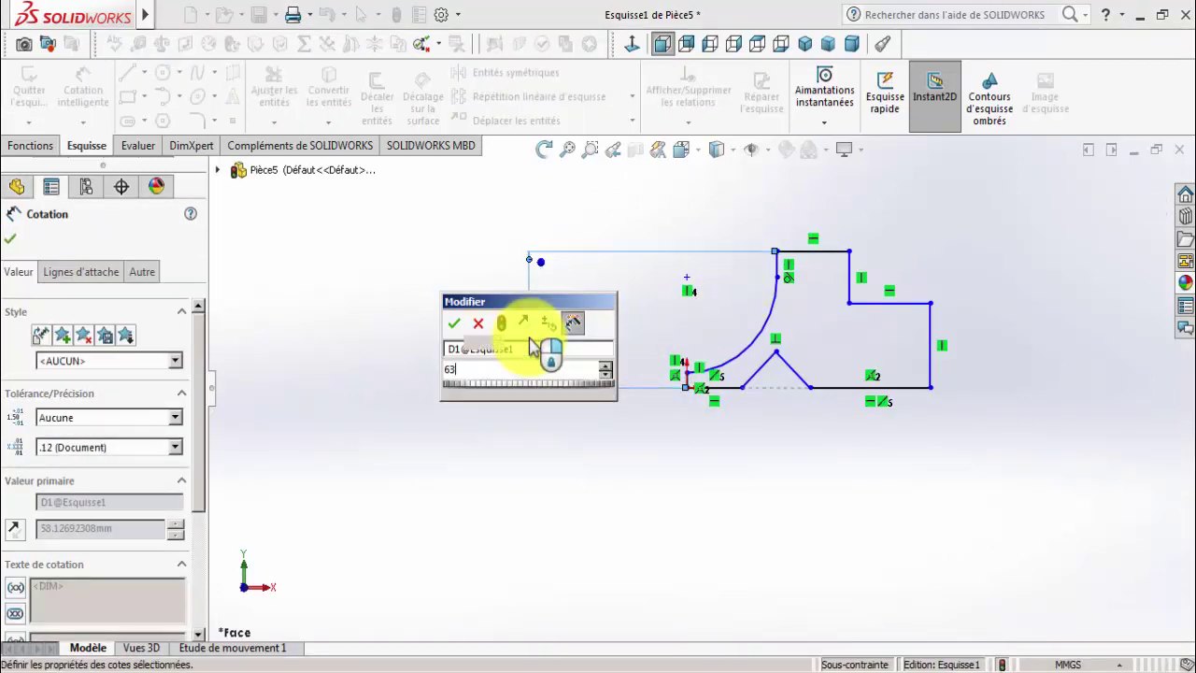
pyautogui.press('Return')
pyautogui.hotkey('alt', 'Tab')
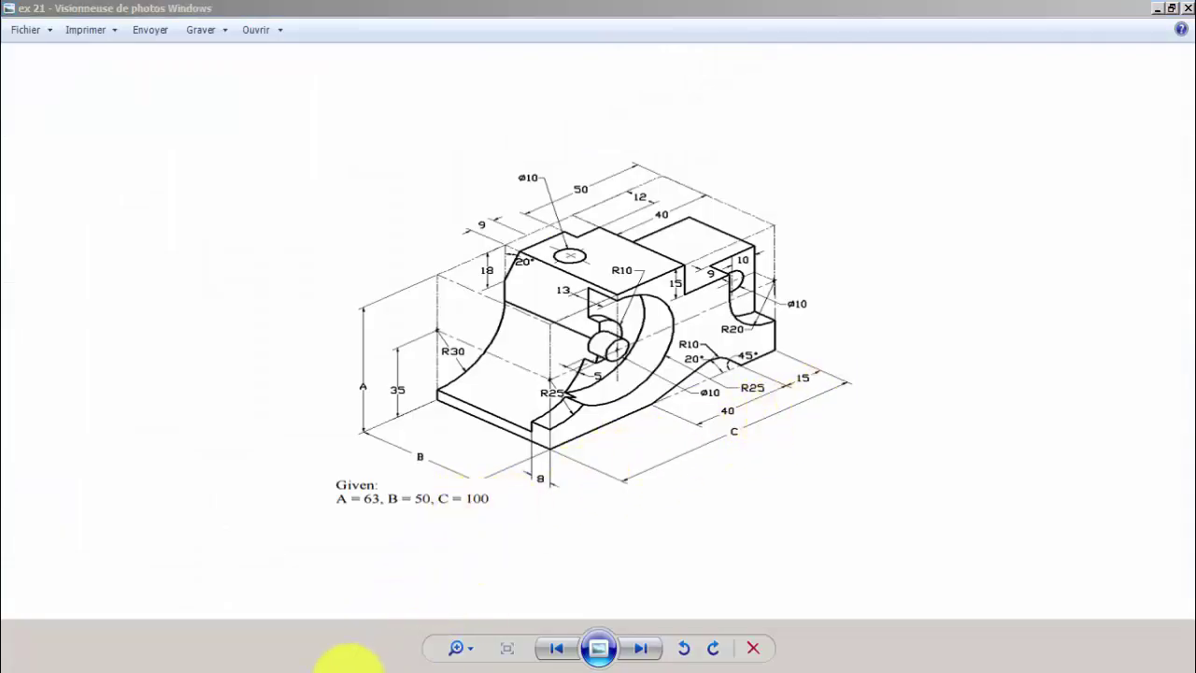
pyautogui.hotkey('alt', 'Tab')
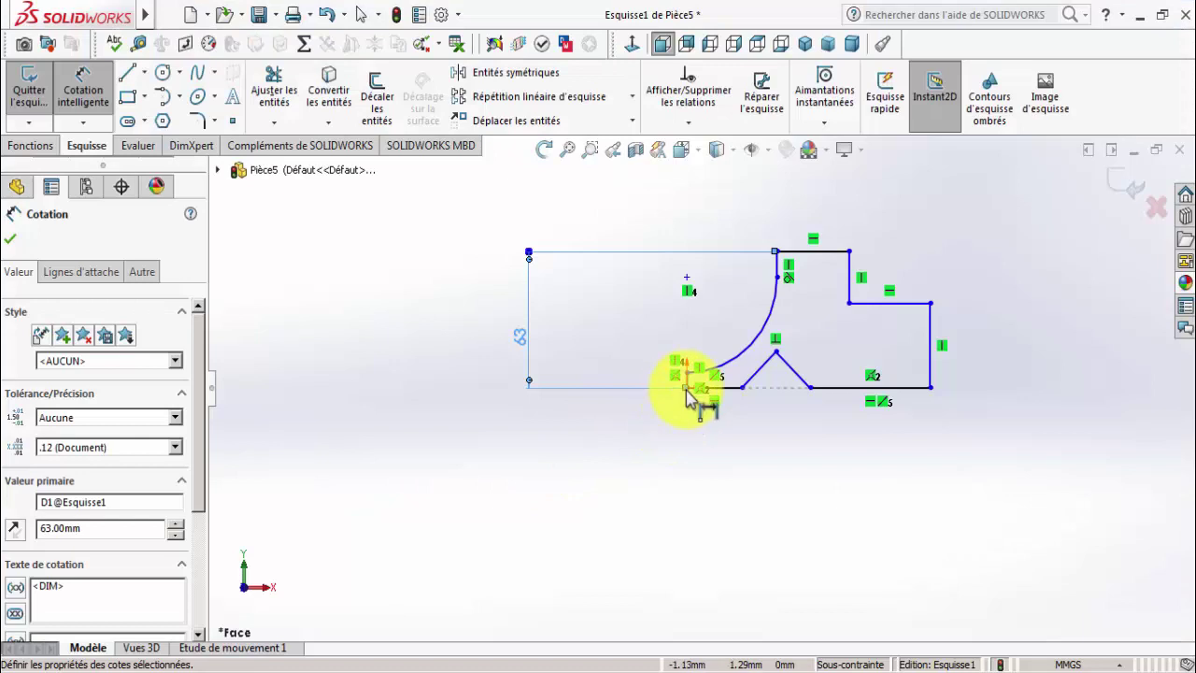
pyautogui.click(931, 359)
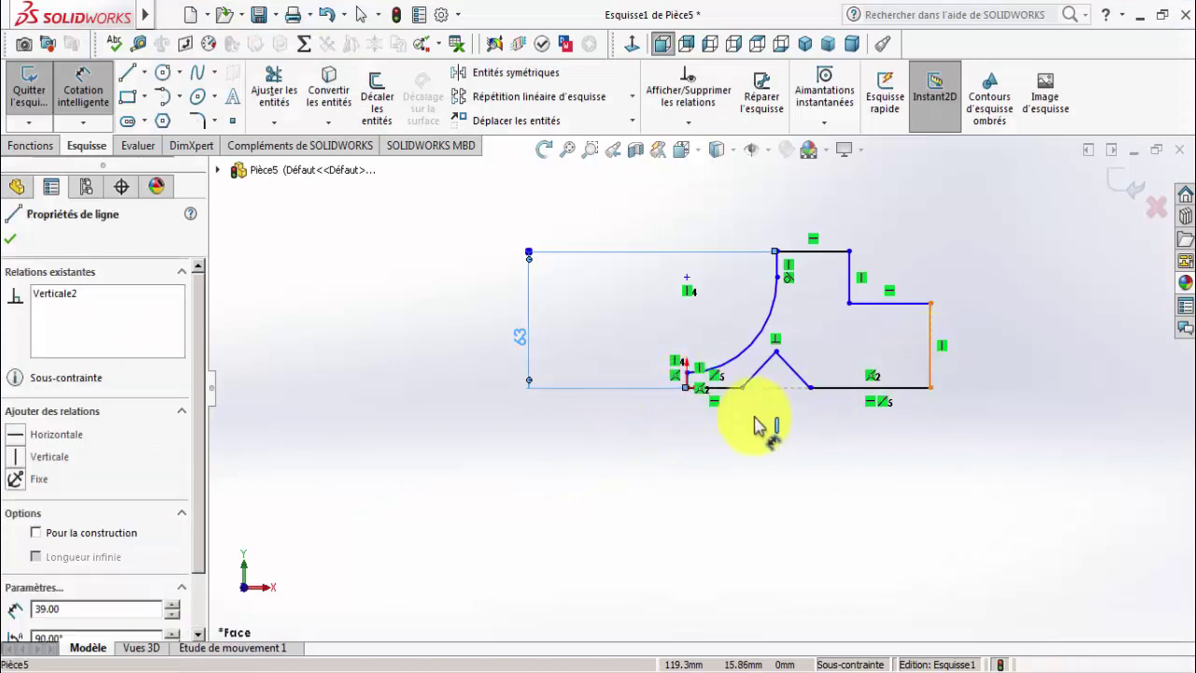
# Dimension the bottom edge width to 100 mm and recheck the reference drawing.
pyautogui.click(687, 391)
pyautogui.click(809, 473)
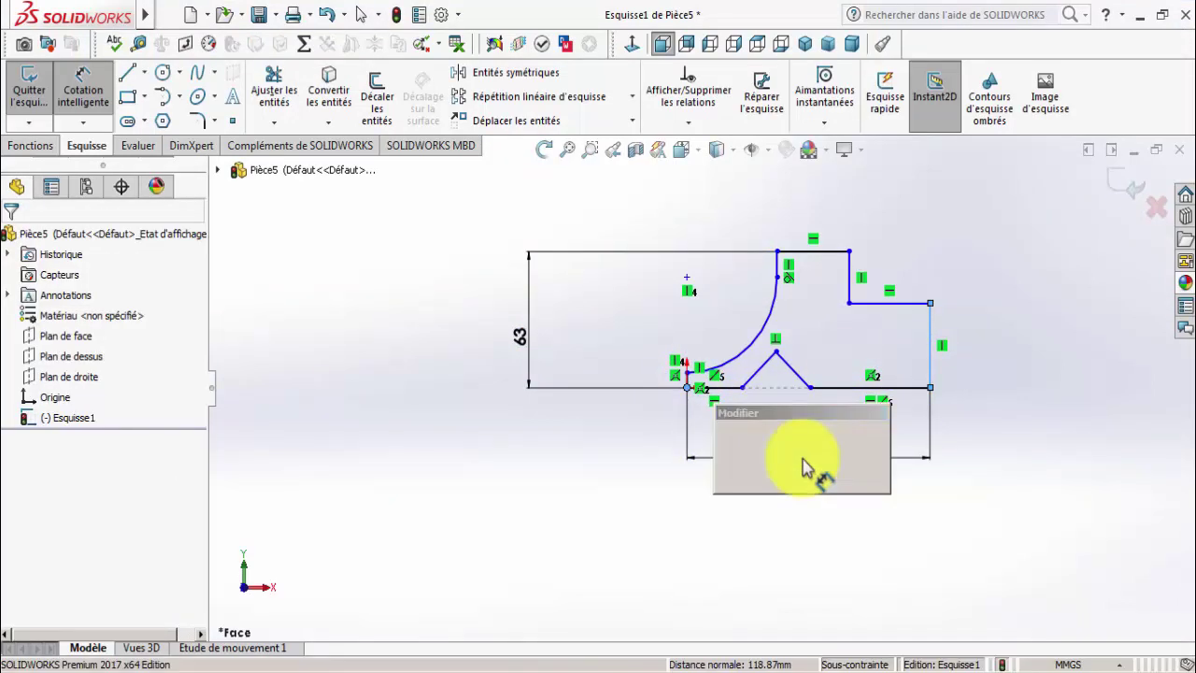
pyautogui.write('100')
pyautogui.press('Return')
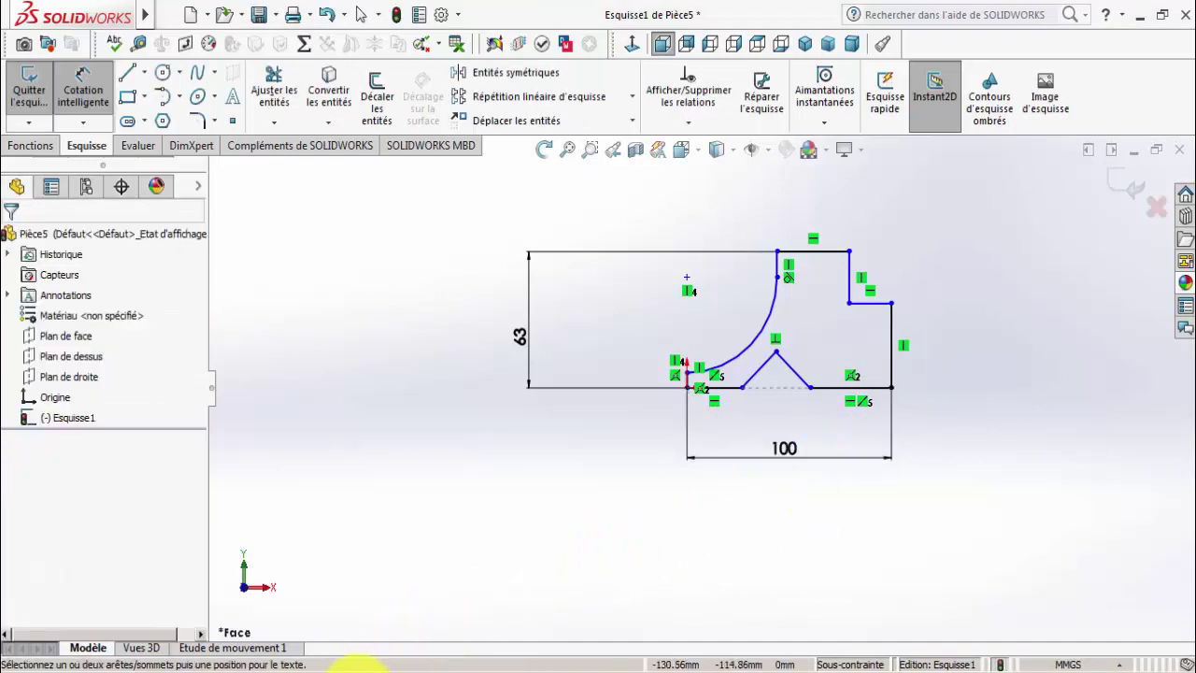
pyautogui.click(355, 665)
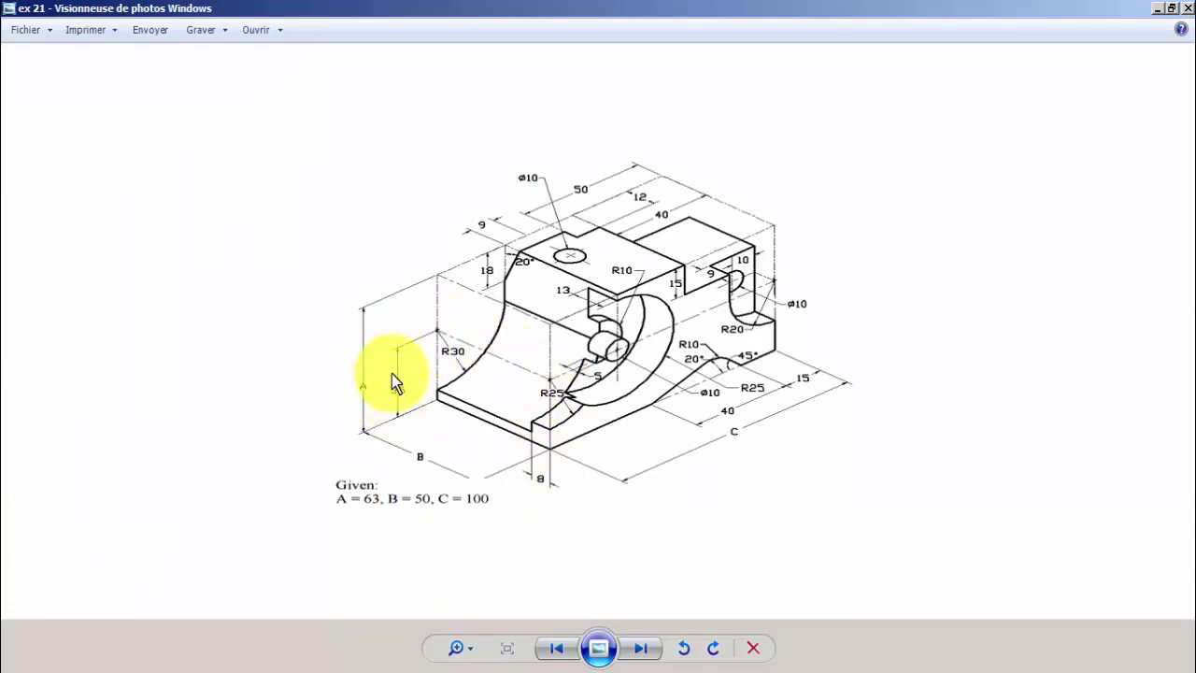
pyautogui.click(350, 664)
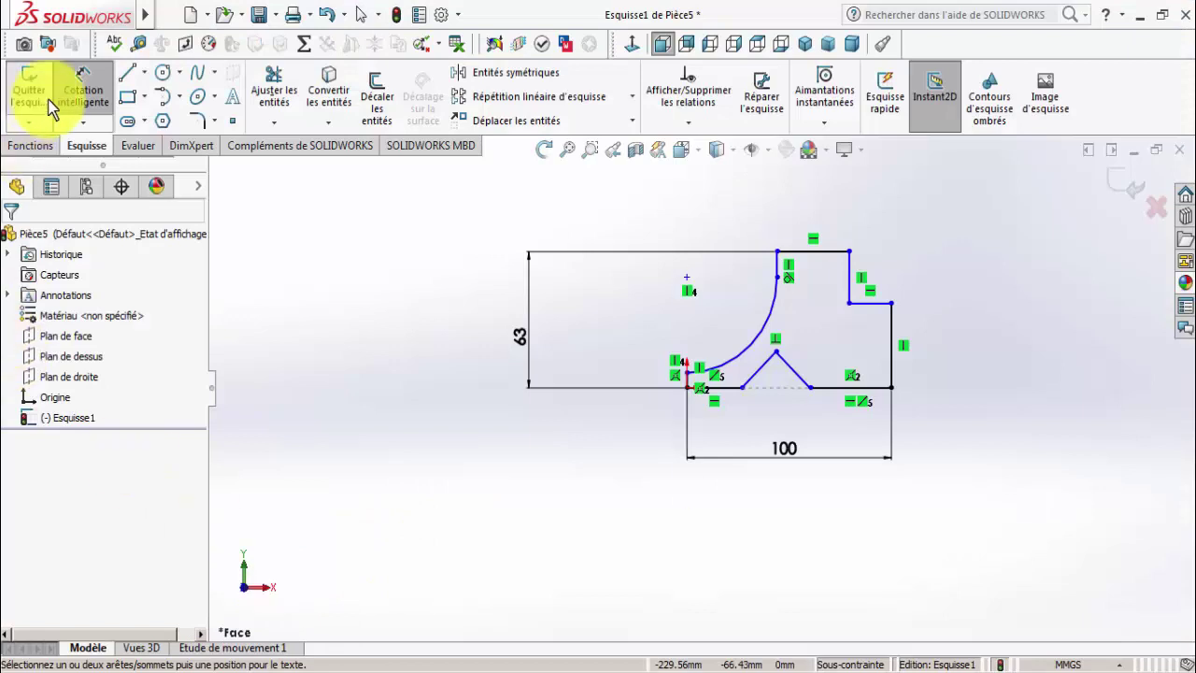
# Dimension the arc centre 35 mm above the base, then drag the notch peak toward the base line.
pyautogui.click(686, 278)
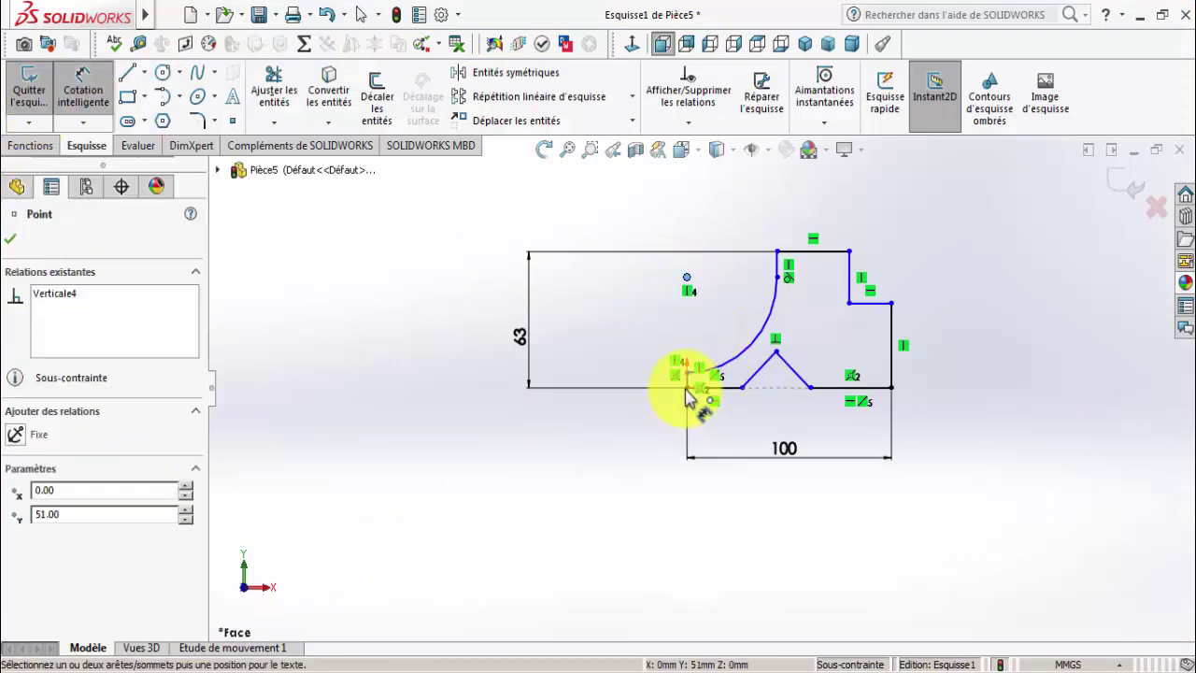
pyautogui.click(687, 388)
pyautogui.click(559, 360)
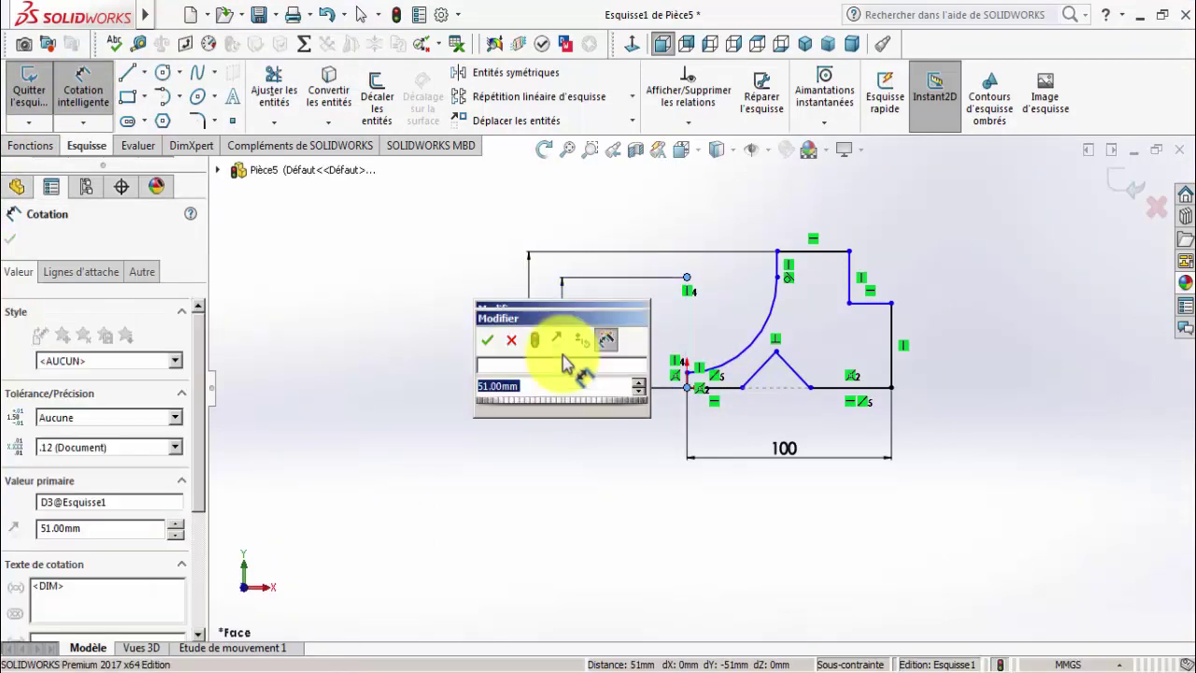
pyautogui.write('35')
pyautogui.press('Return')
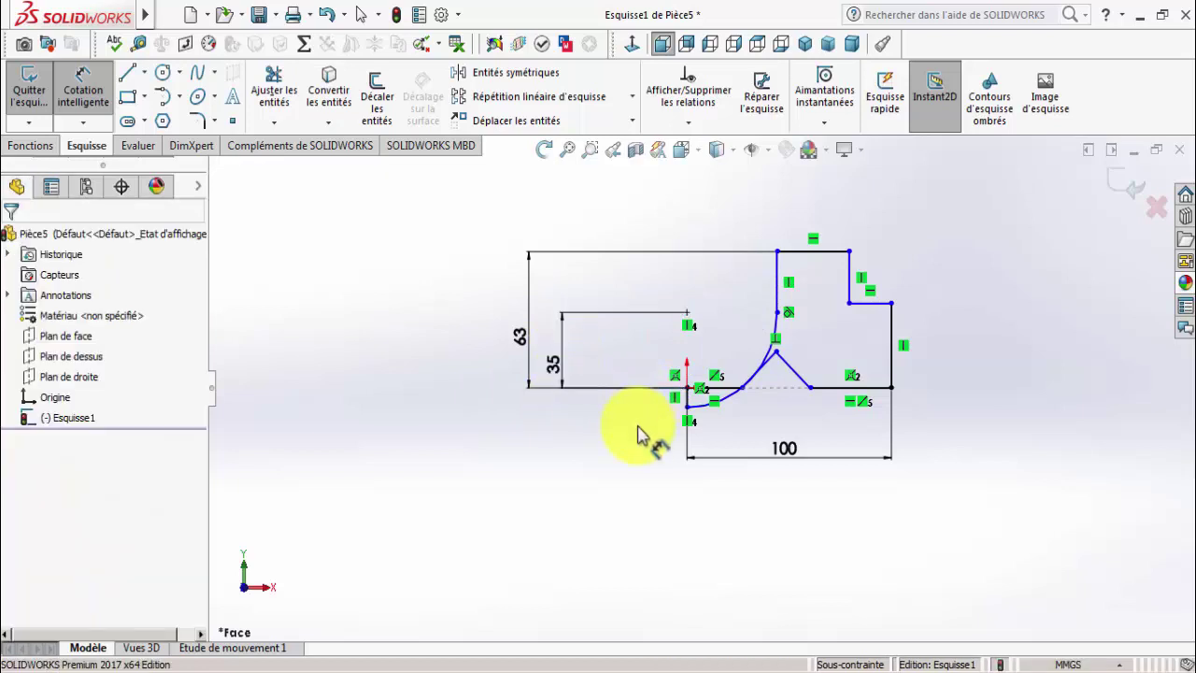
pyautogui.scroll(-3, 706, 367)
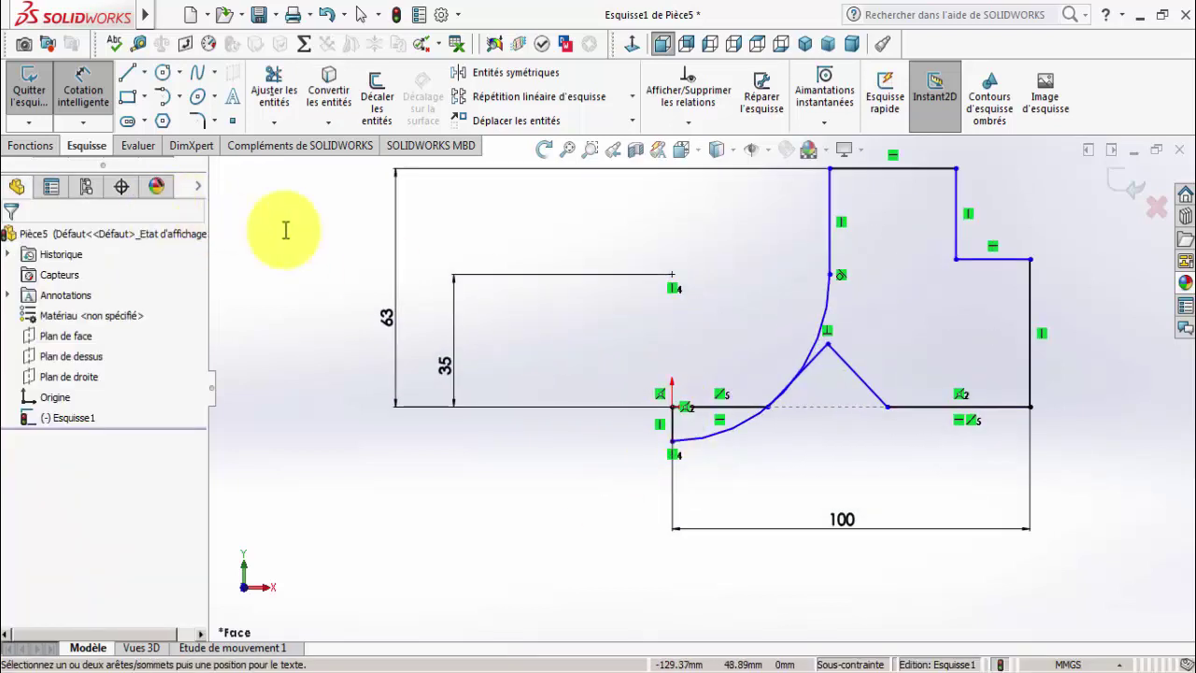
pyautogui.click(83, 82)
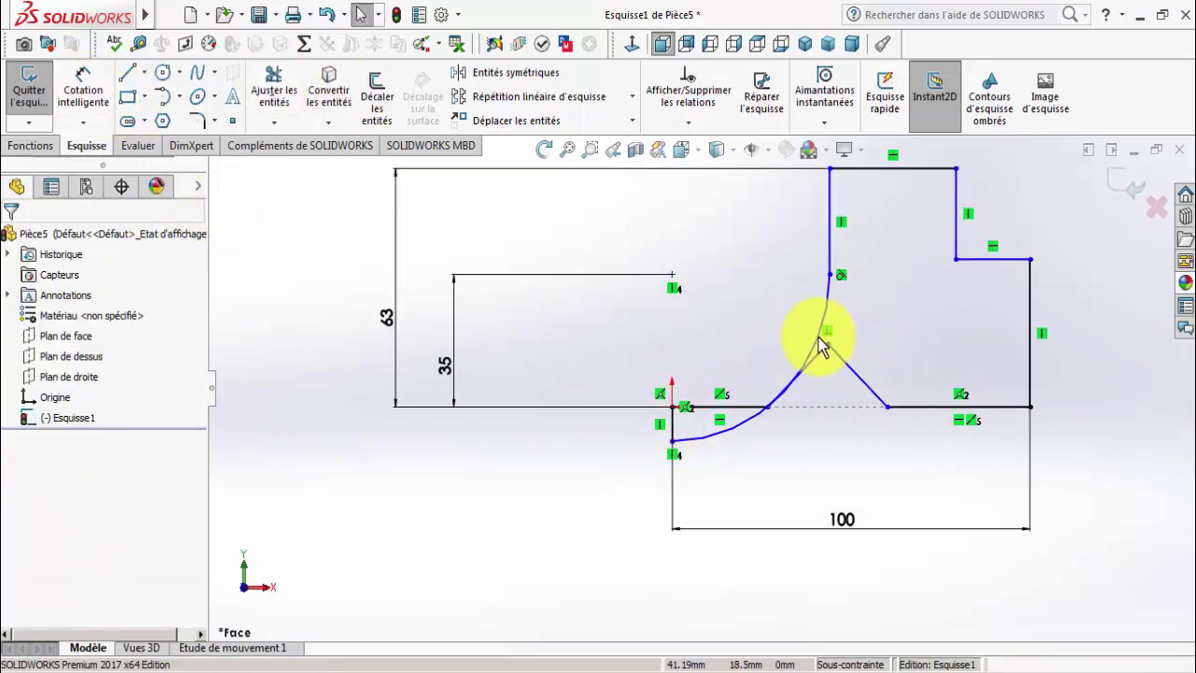
pyautogui.moveTo(832, 350)
pyautogui.mouseDown()
pyautogui.moveTo(846, 411)
pyautogui.moveTo(814, 405)
pyautogui.mouseUp()
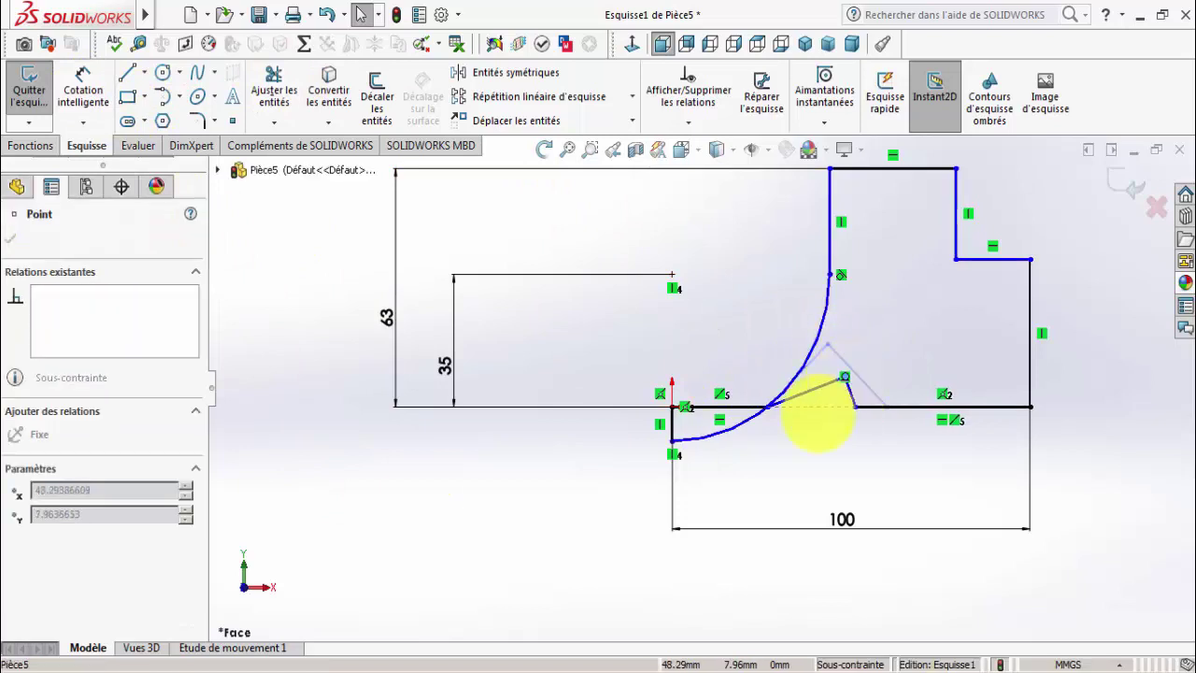
# Drag the curve's end up to reshape it into a clean arc and fit the sketch in view.
pyautogui.click(701, 453)
pyautogui.moveTo(673, 452); pyautogui.dragTo(708, 347)
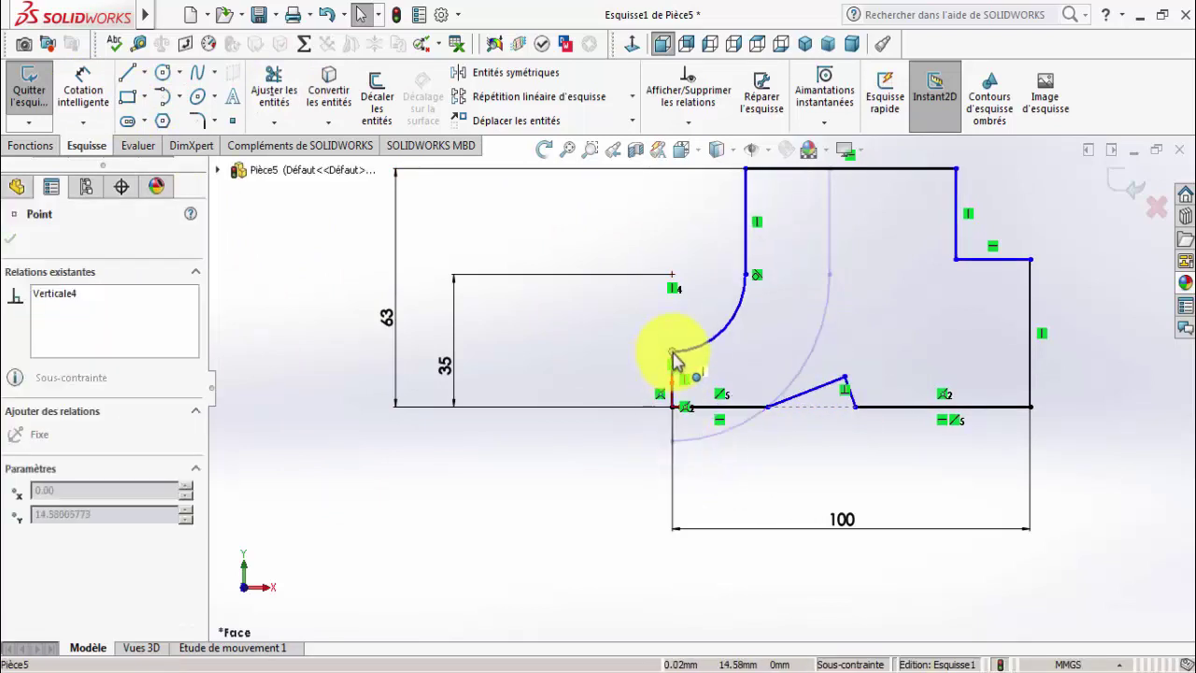
pyautogui.click(561, 525)
pyautogui.press('f')
# Dimension the left arc's radius to R30, checking the ex 21 drawing before and after.
pyautogui.click(128, 93)
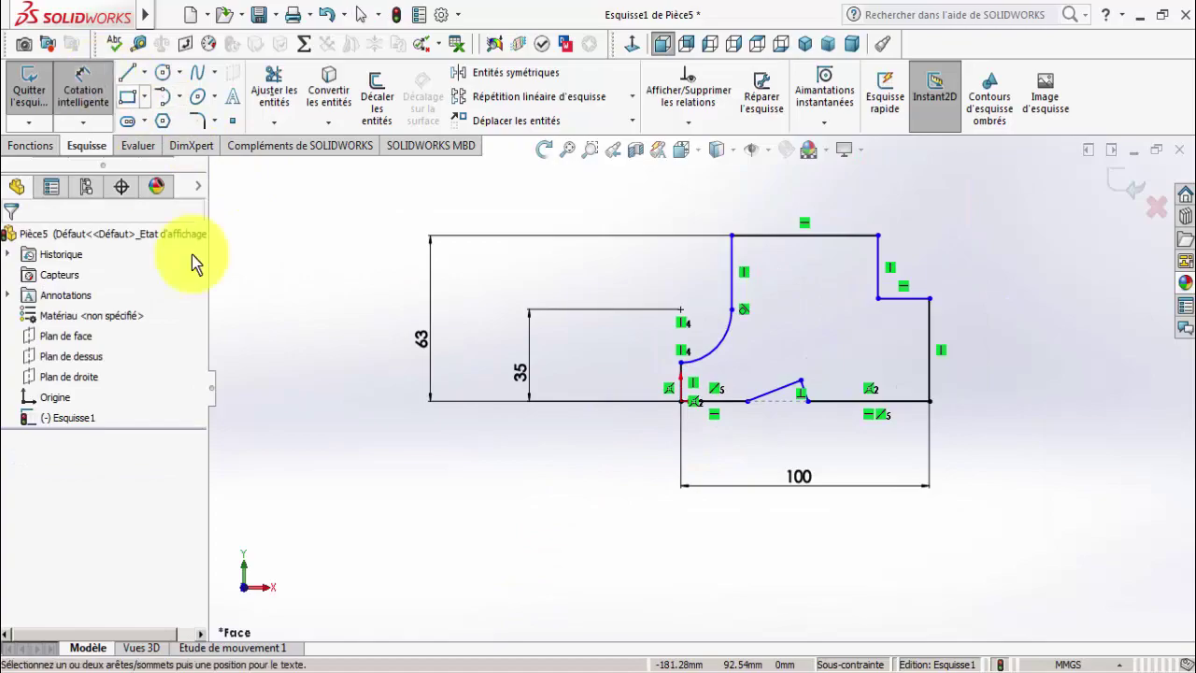
pyautogui.click(379, 662)
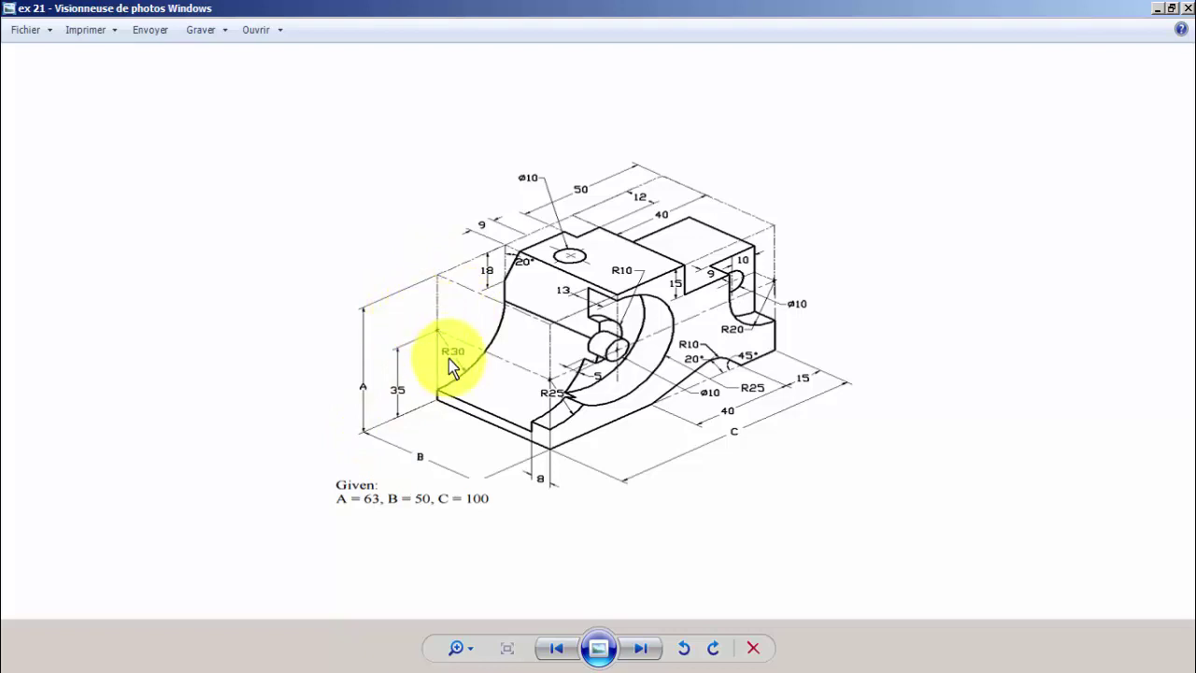
pyautogui.click(336, 661)
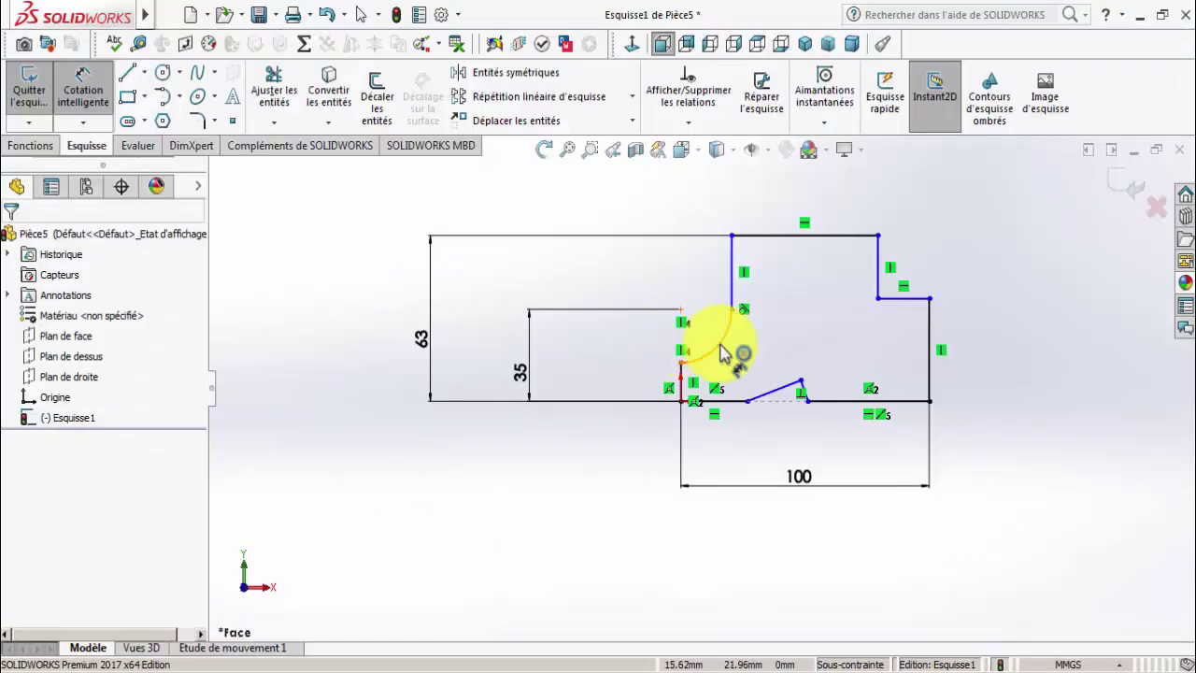
pyautogui.click(720, 352)
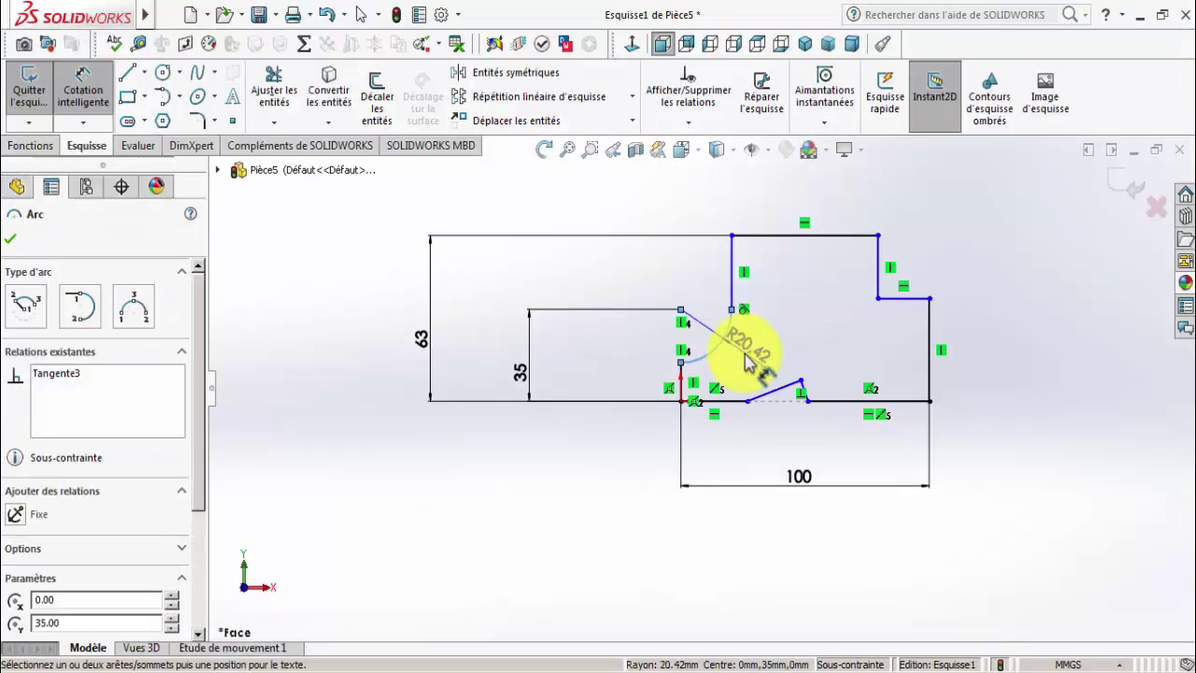
pyautogui.click(748, 350)
pyautogui.write('30')
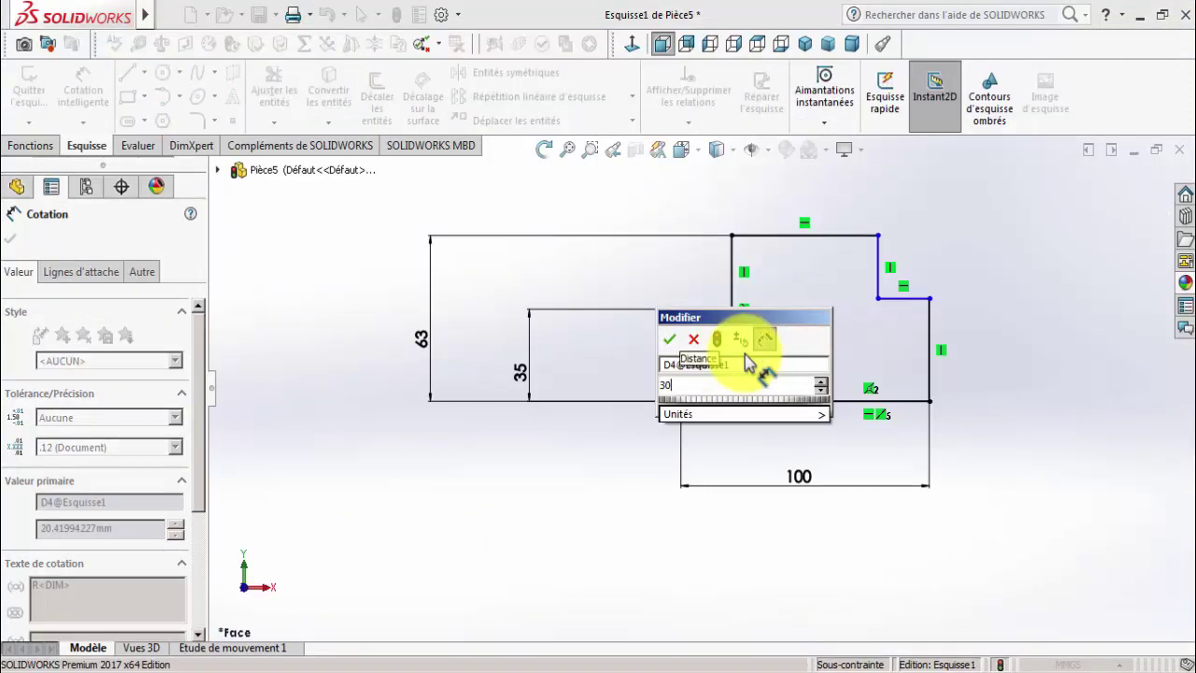
pyautogui.press('Return')
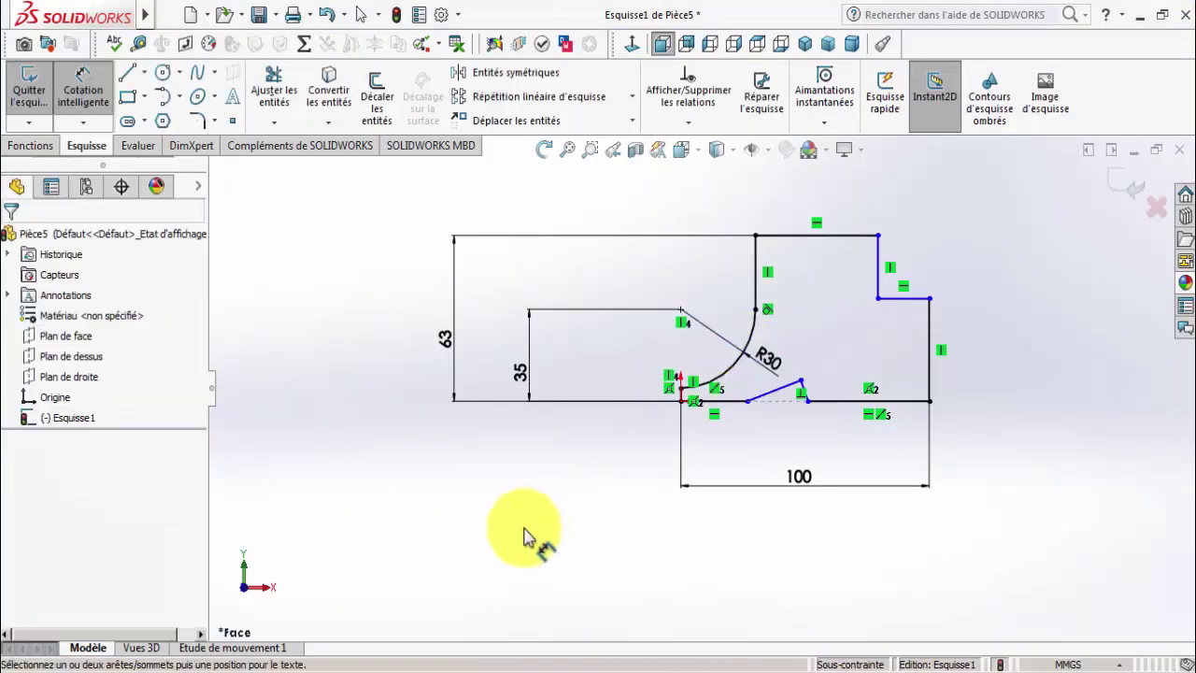
pyautogui.click(327, 658)
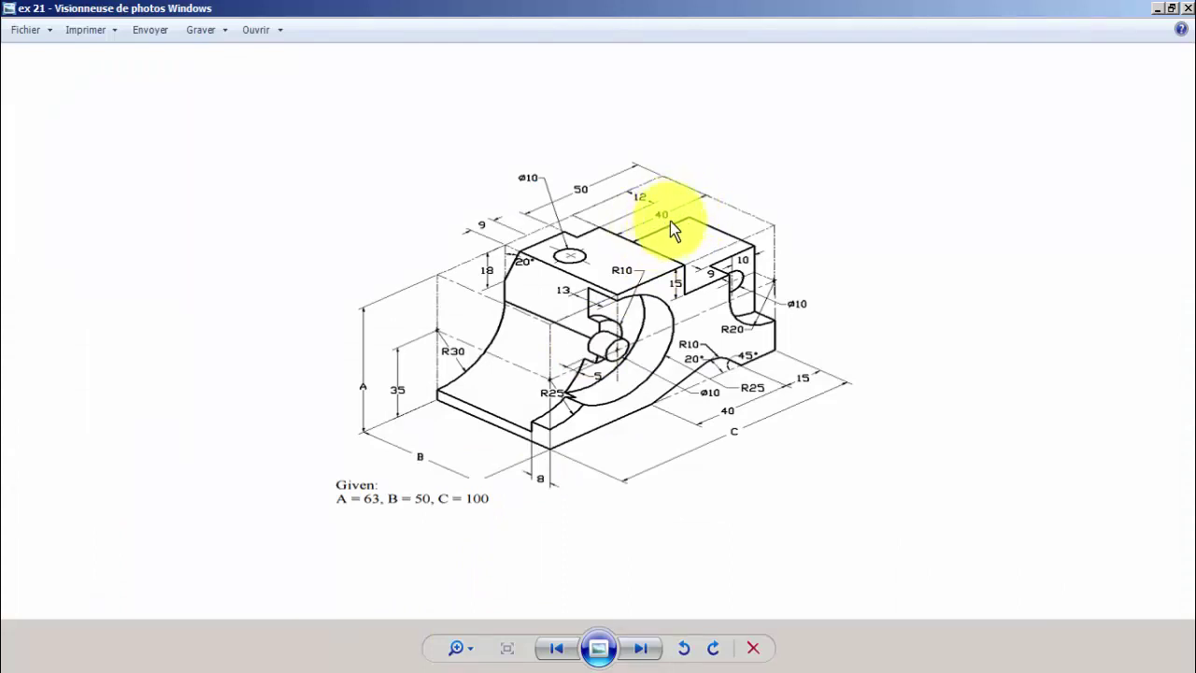
# Dimension the upper right horizontal line to 40 mm and the short step line to 15 mm.
pyautogui.click(357, 666)
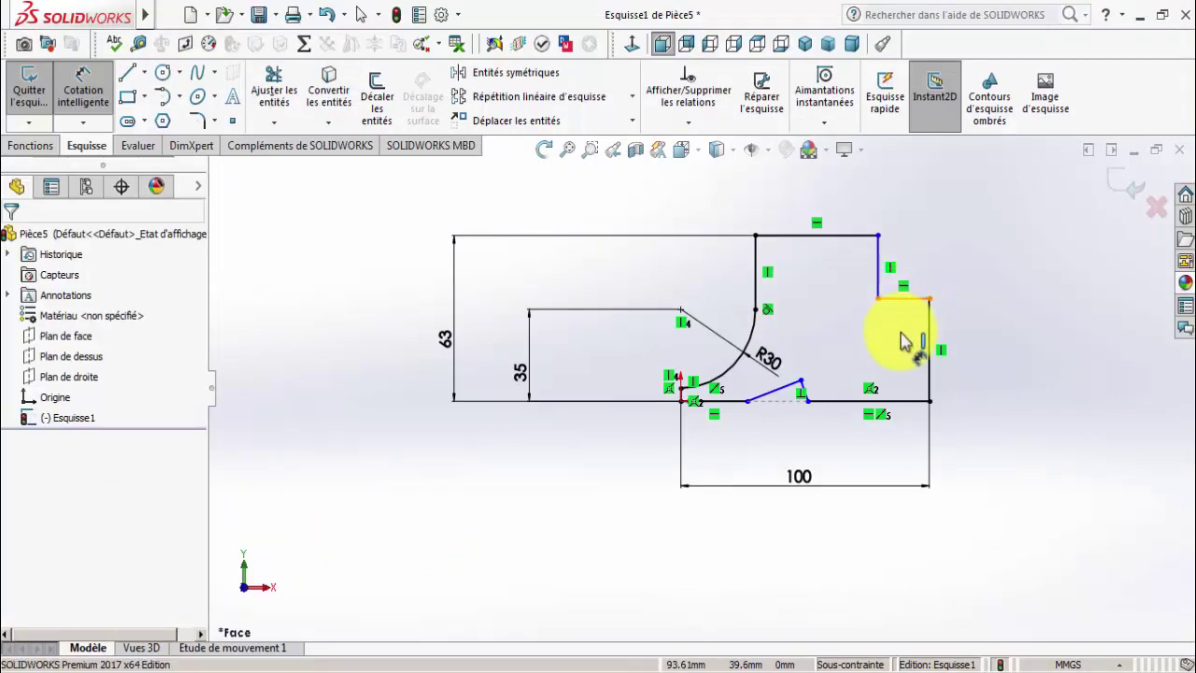
pyautogui.click(903, 342)
pyautogui.click(906, 338)
pyautogui.write('40')
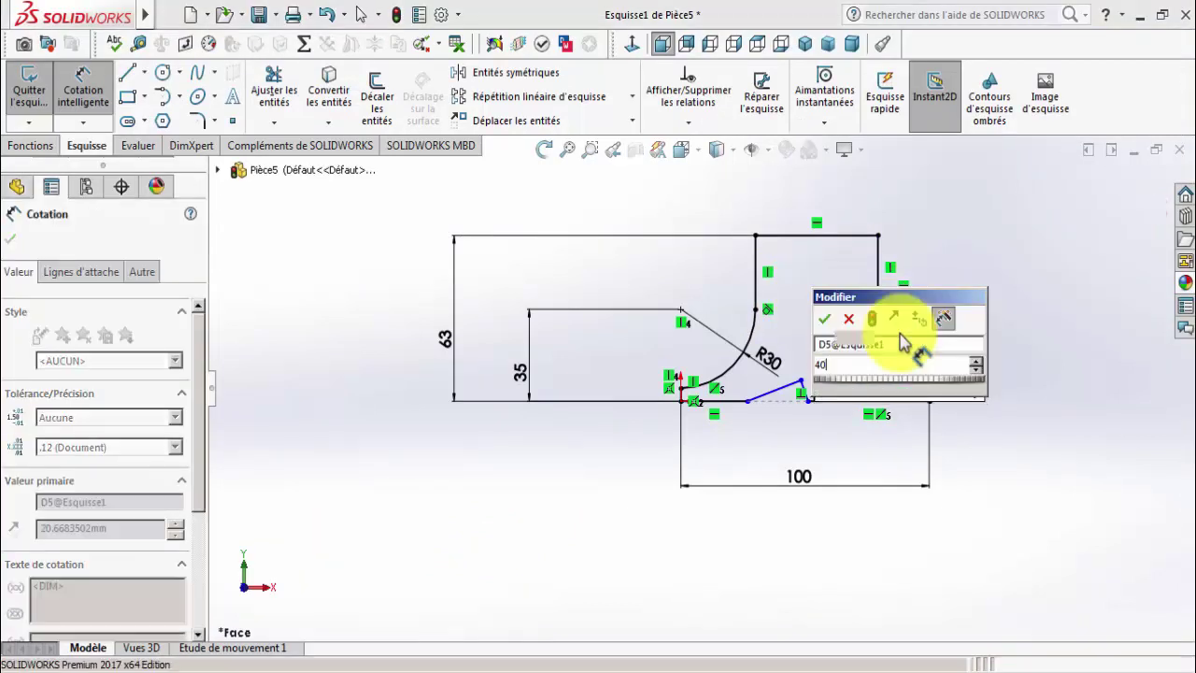
pyautogui.press('Return')
pyautogui.click(844, 278)
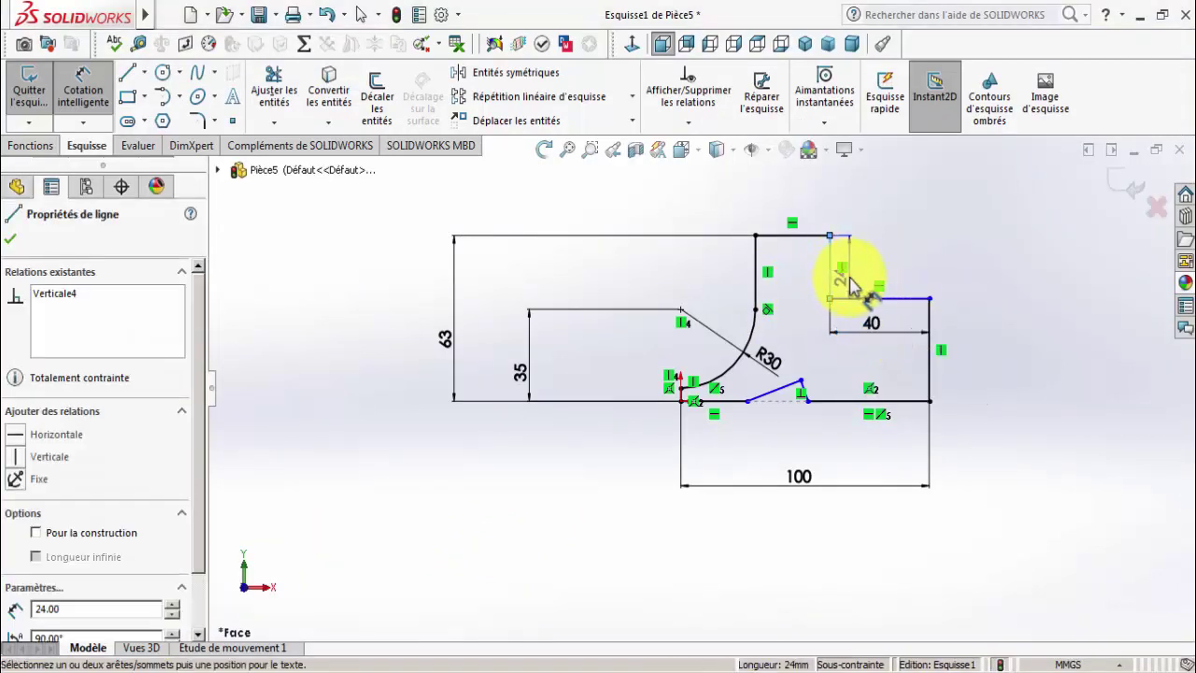
pyautogui.click(849, 273)
pyautogui.write('15')
pyautogui.press('Return')
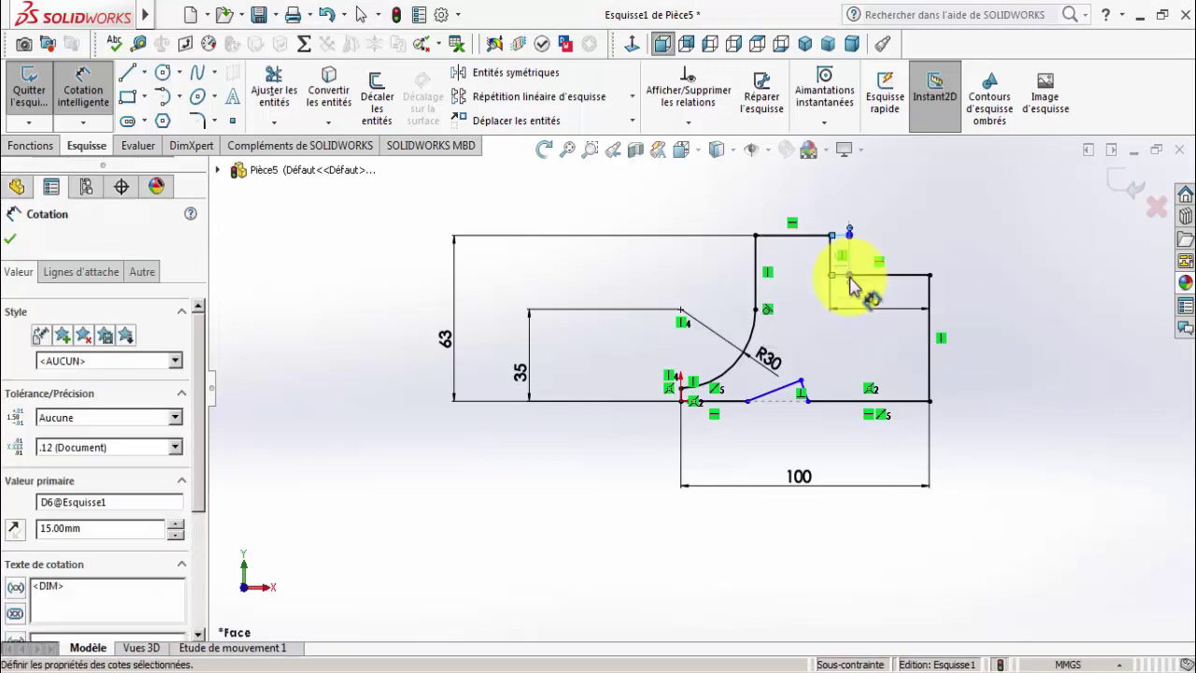
pyautogui.click(775, 560)
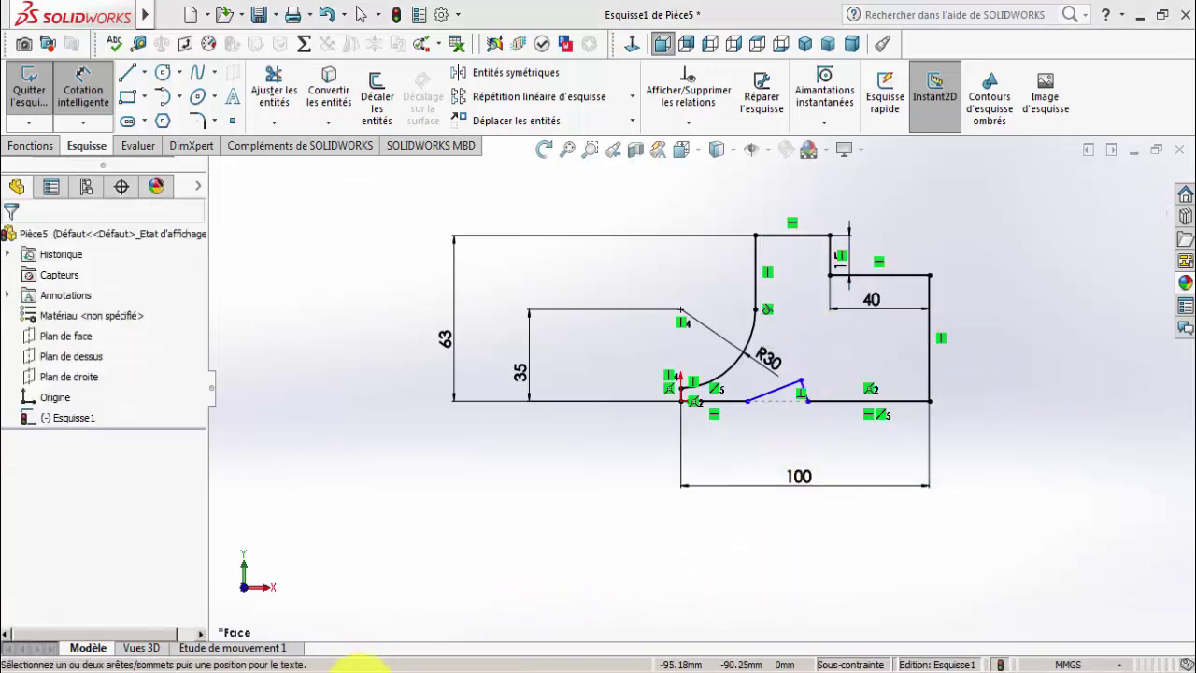
# Place the notch's right end 15 mm from the base line's right end.
pyautogui.click(360, 668)
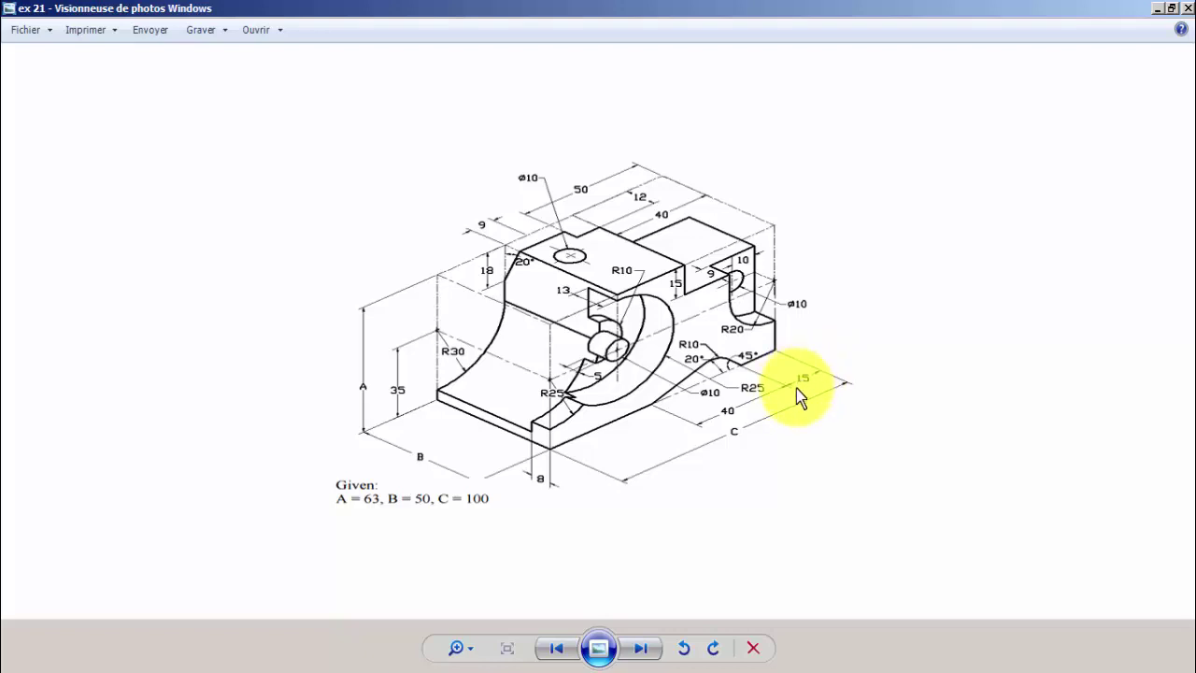
pyautogui.click(390, 667)
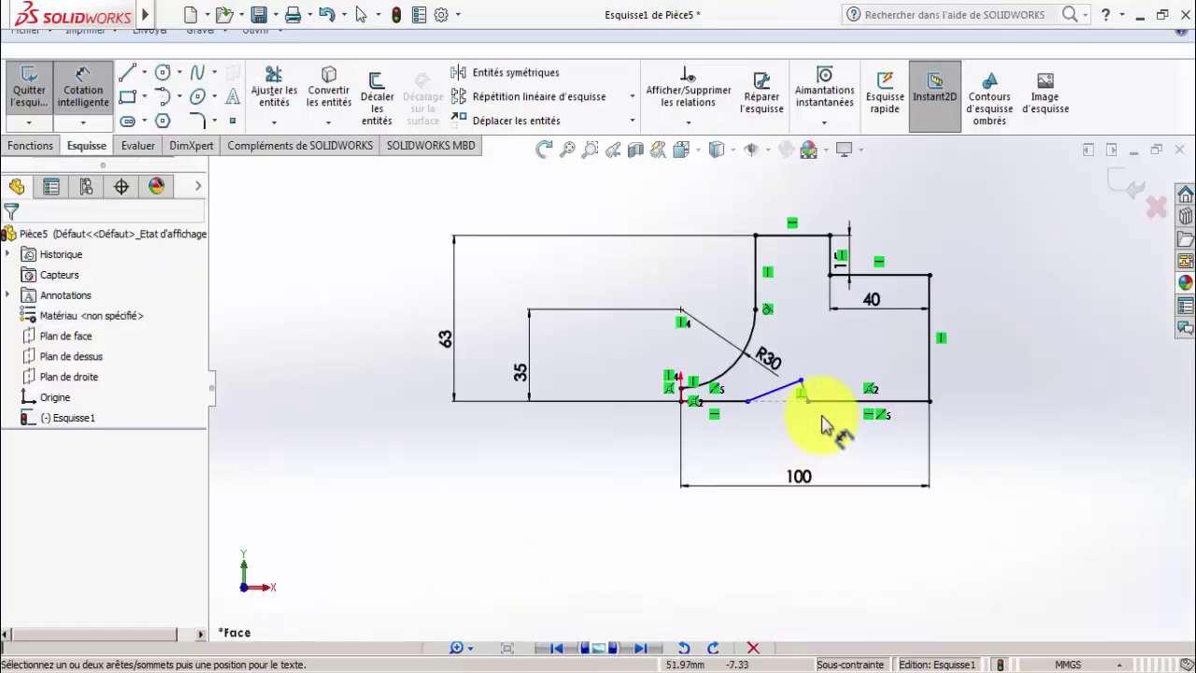
pyautogui.click(892, 406)
pyautogui.click(888, 432)
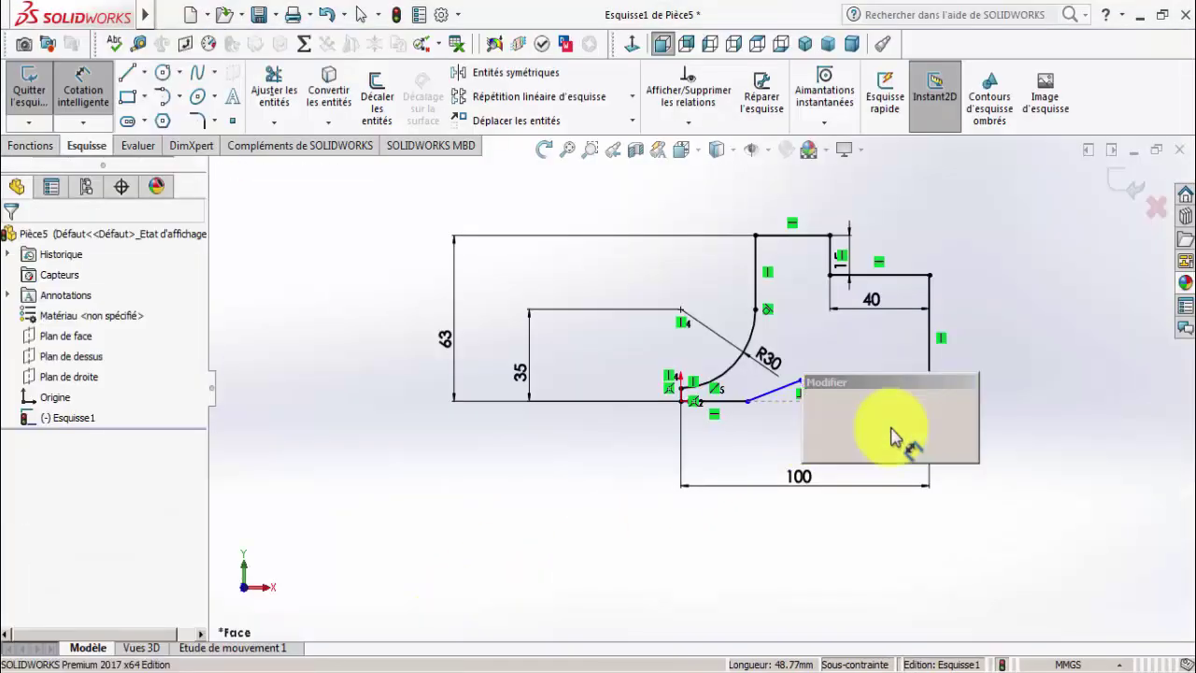
pyautogui.write('15')
pyautogui.press('Return')
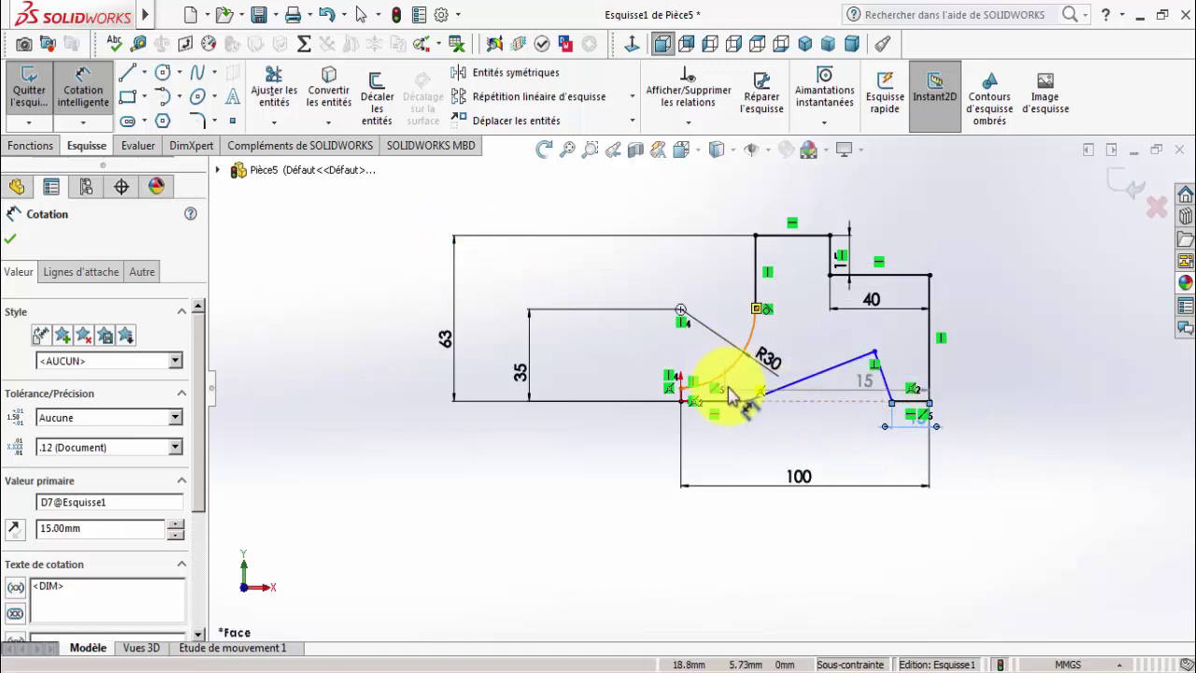
pyautogui.click(81, 82)
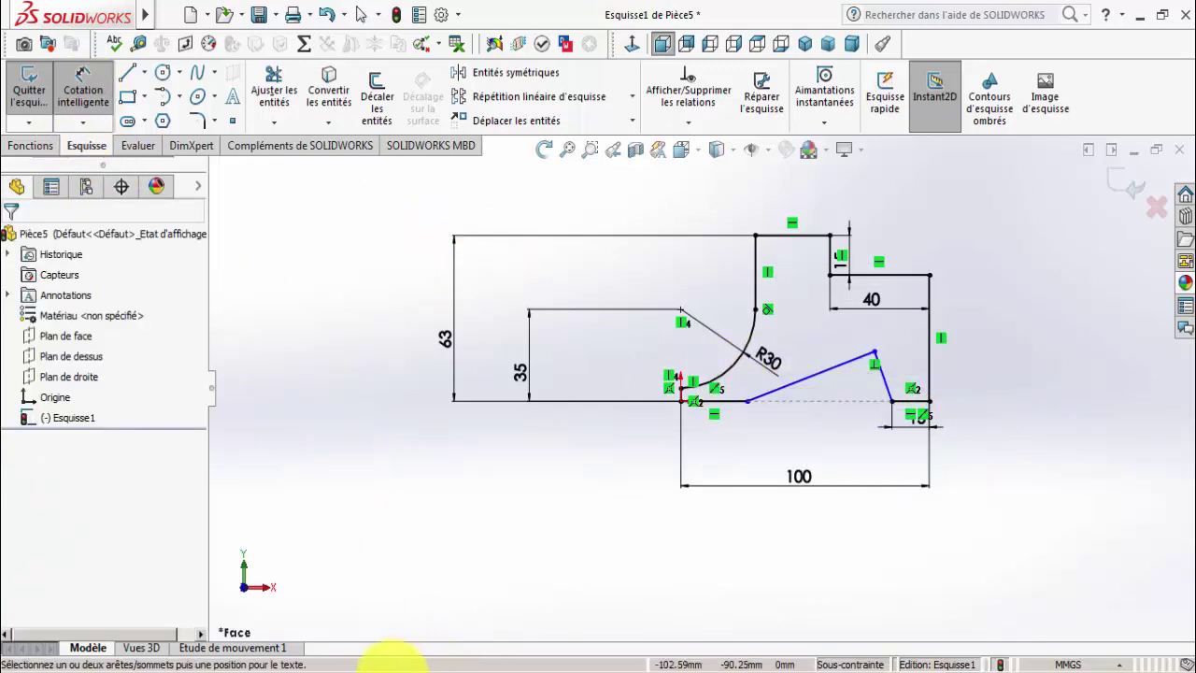
# Set the notch width between its two base points to 40 mm.
pyautogui.hotkey('alt', 'Tab')
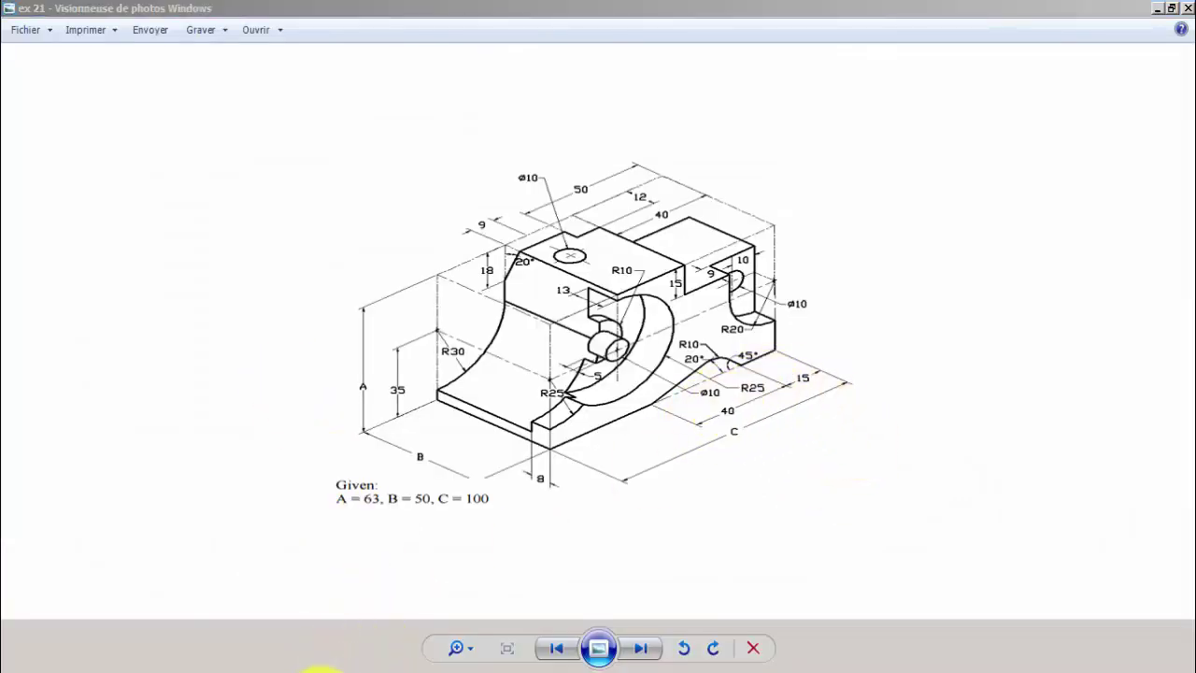
pyautogui.click(322, 666)
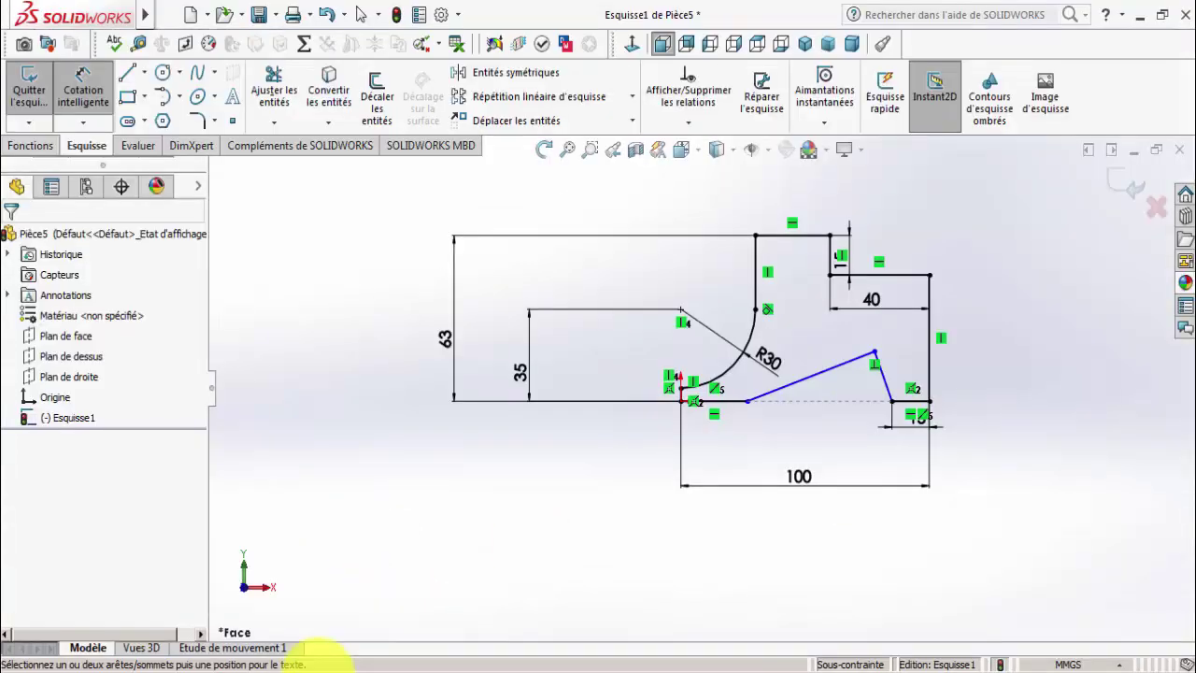
pyautogui.click(746, 403)
pyautogui.click(892, 409)
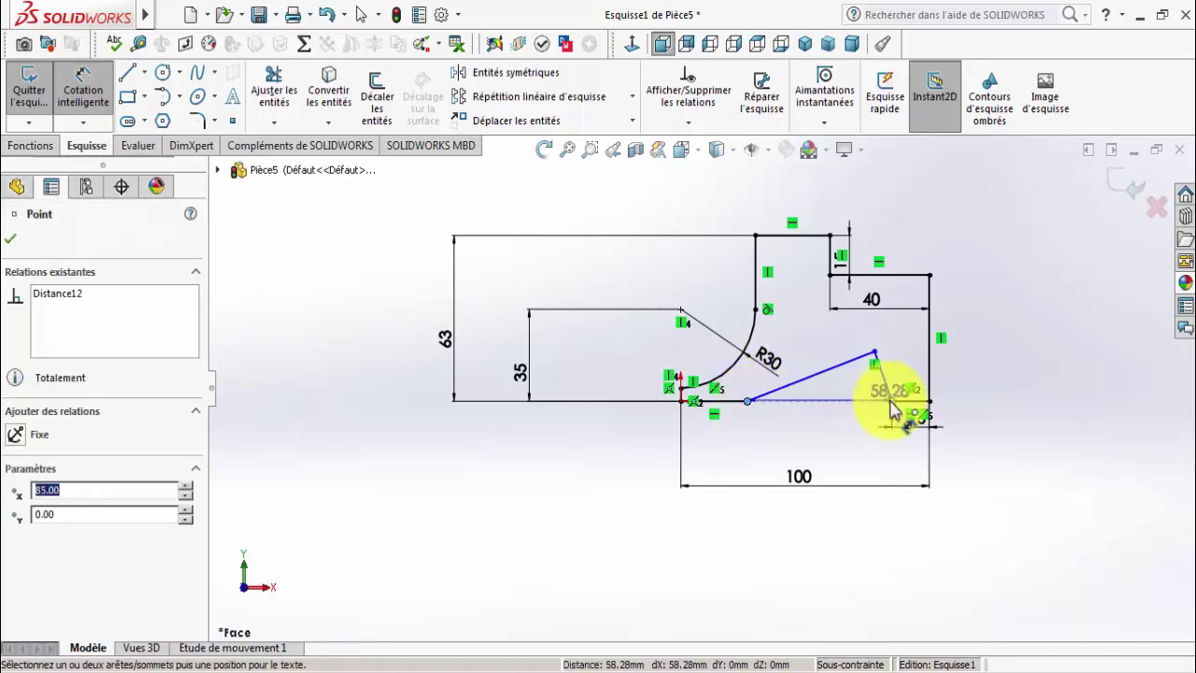
pyautogui.click(847, 437)
pyautogui.write('40')
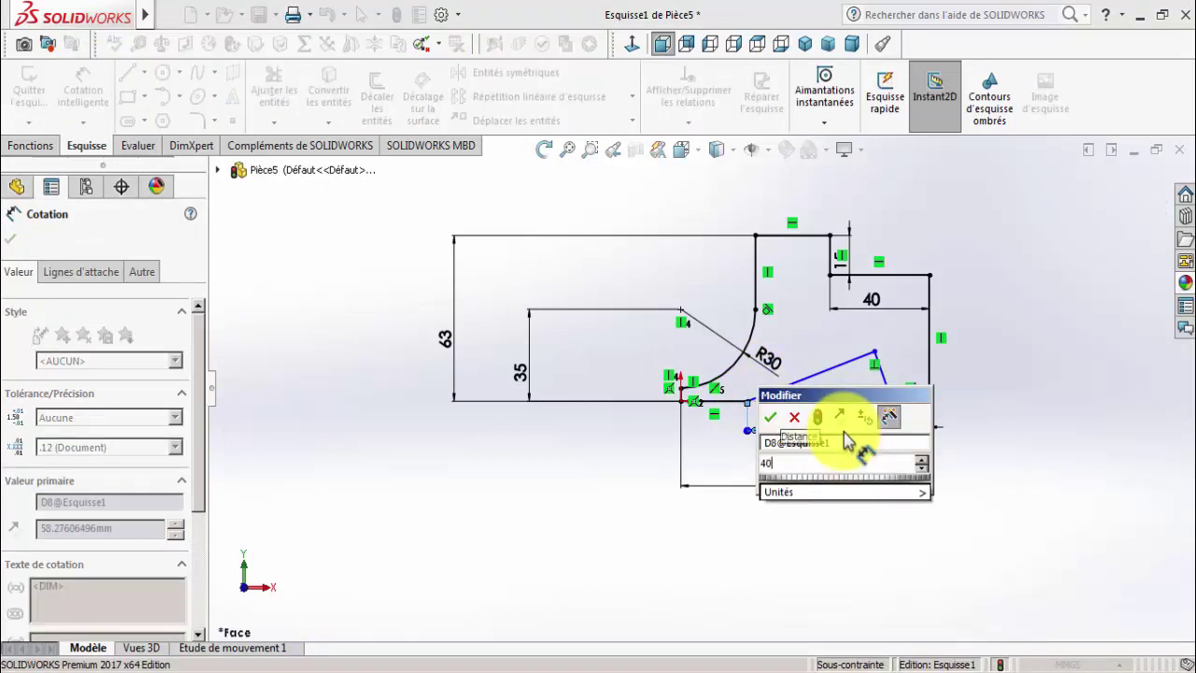
pyautogui.press('Return')
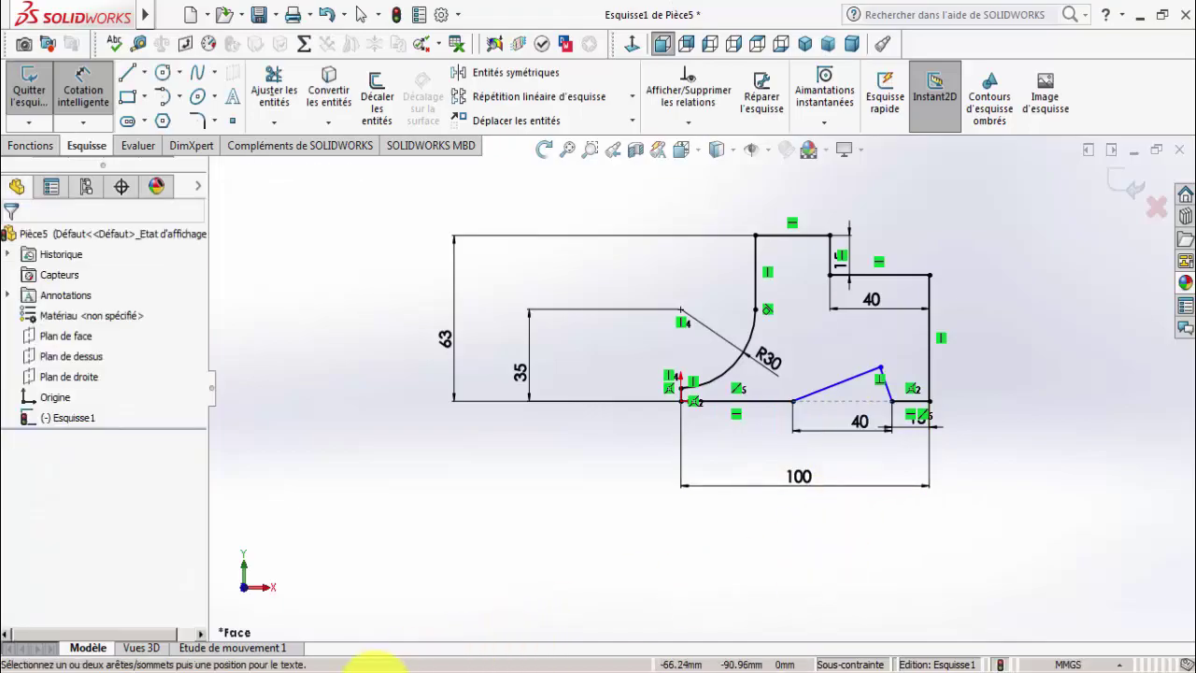
pyautogui.click(374, 666)
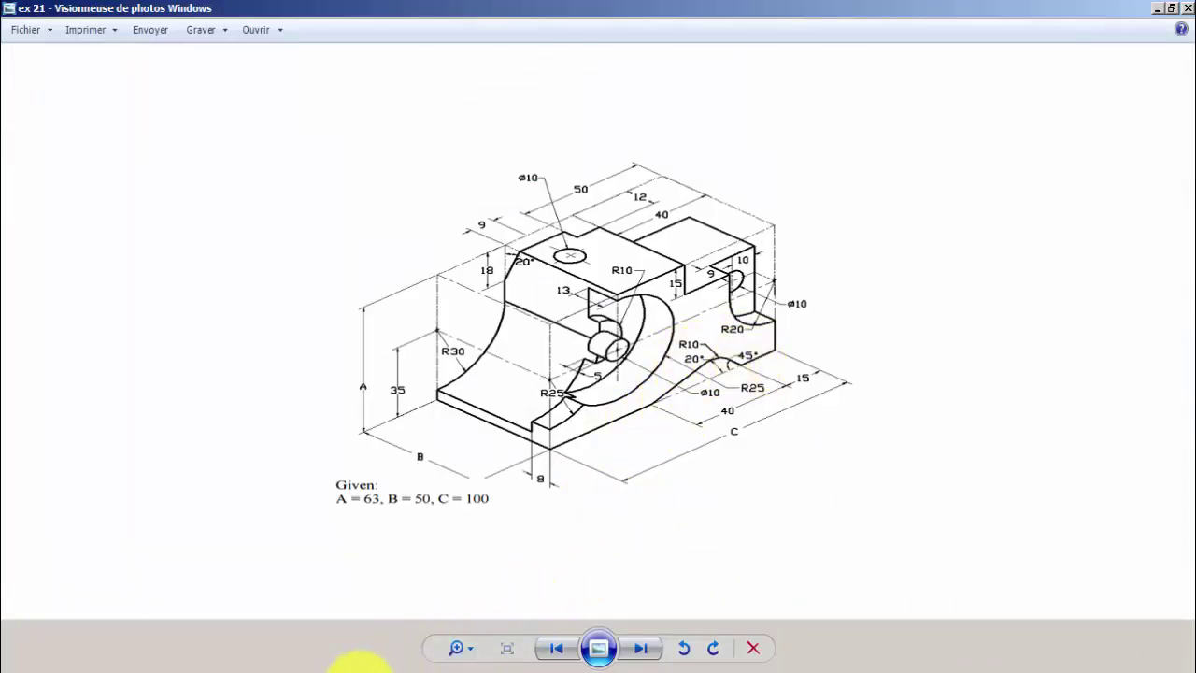
pyautogui.click(364, 666)
# Draw a construction line across the notch base.
pyautogui.click(144, 72)
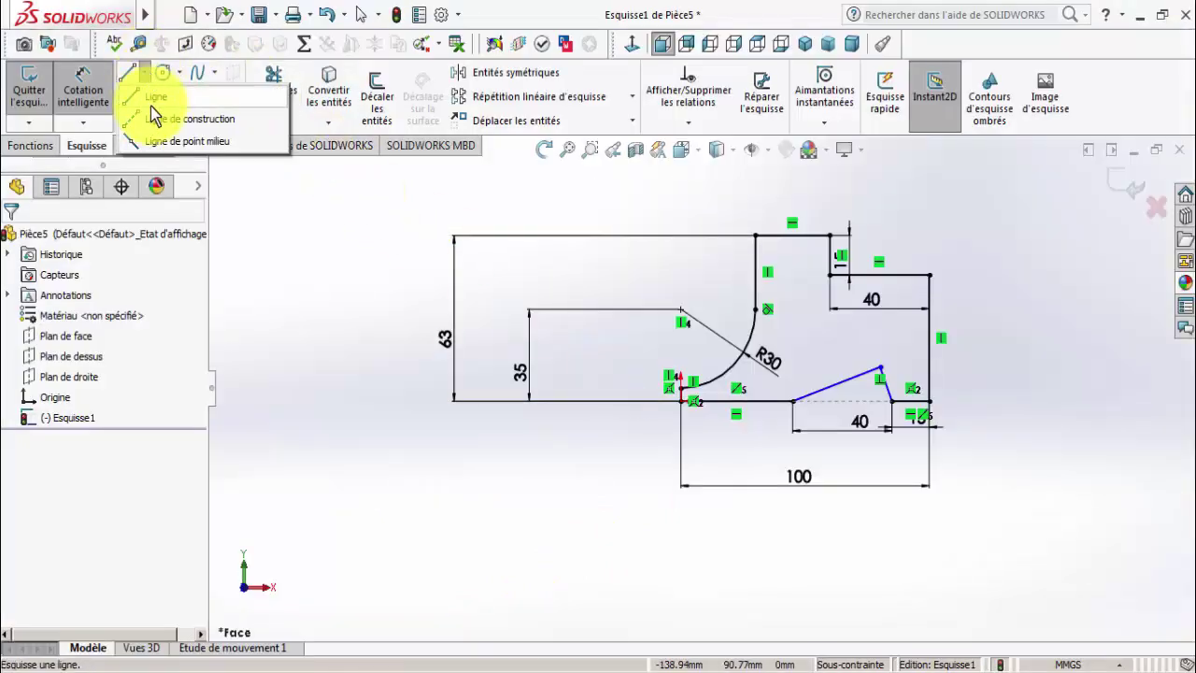
pyautogui.click(160, 114)
pyautogui.scroll(-2, 830, 391)
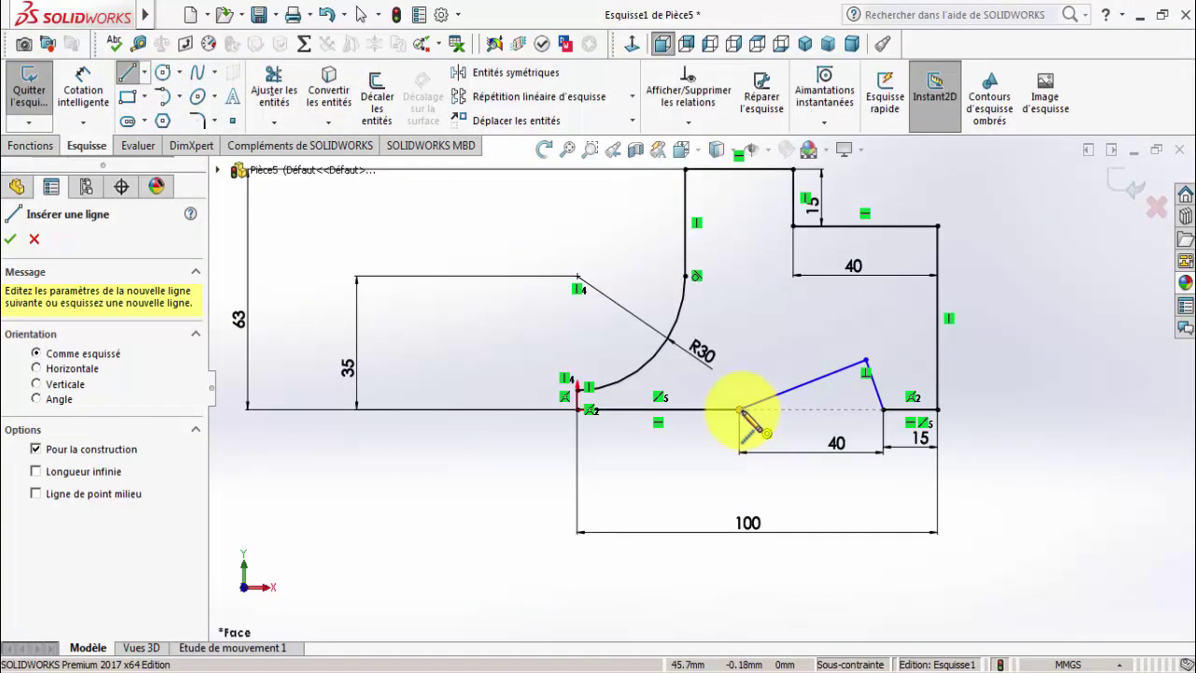
pyautogui.click(739, 409)
pyautogui.click(785, 409)
pyautogui.rightClick(783, 413)
pyautogui.click(795, 422)
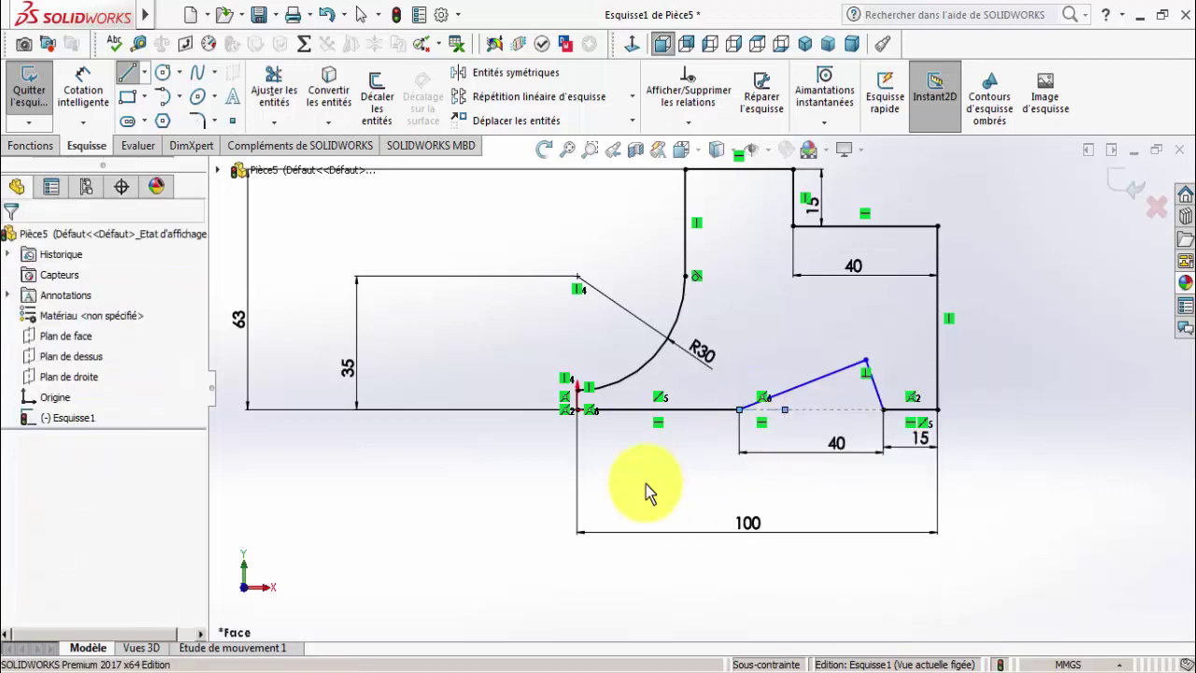
# Dimension the notch's left slanted side at 20° from the construction line.
pyautogui.click(83, 89)
pyautogui.scroll(-2, 837, 416)
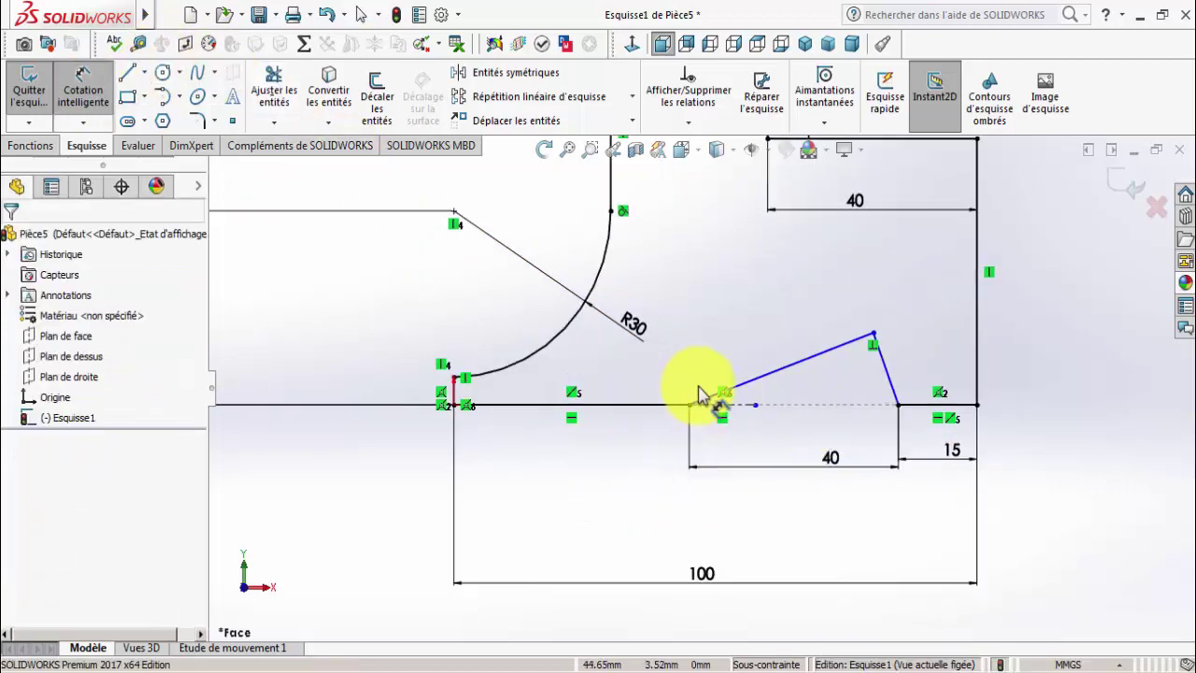
pyautogui.click(755, 384)
pyautogui.click(752, 407)
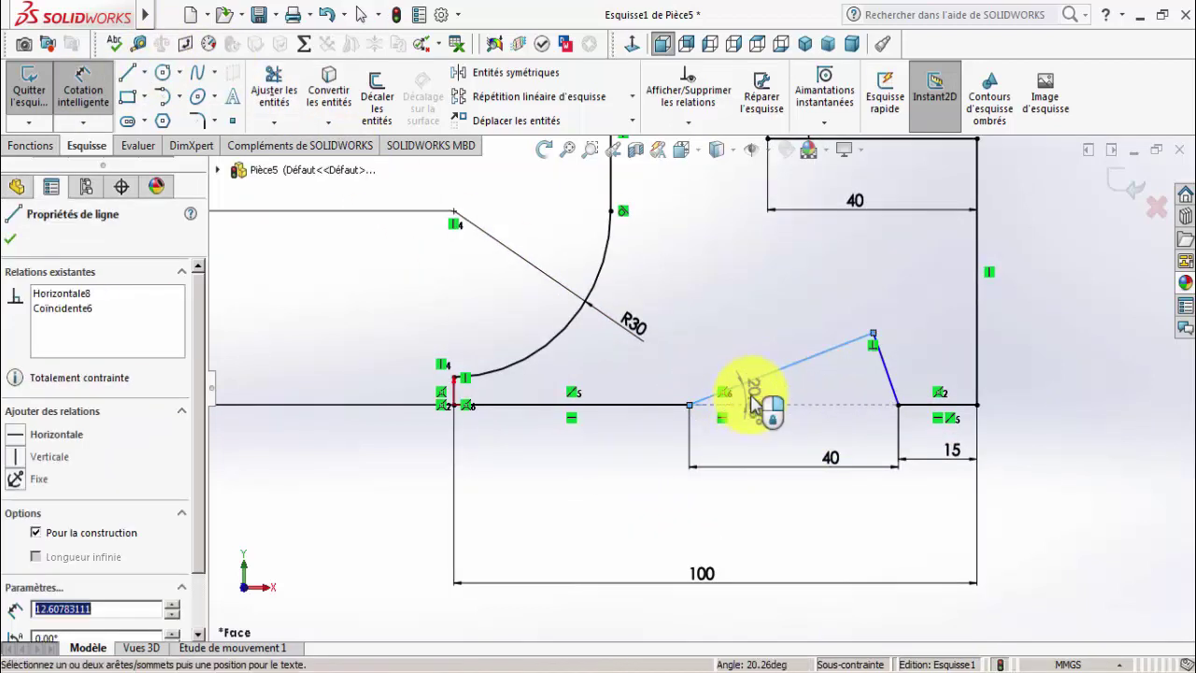
pyautogui.click(759, 405)
pyautogui.write('20')
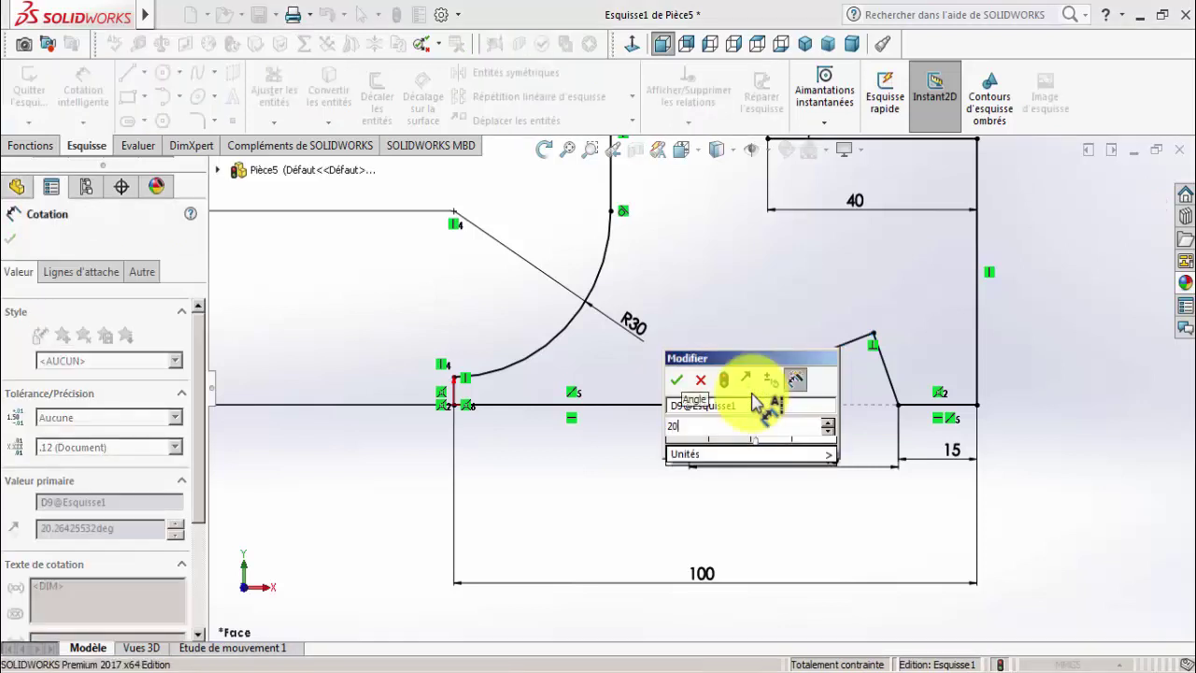
pyautogui.press('Return')
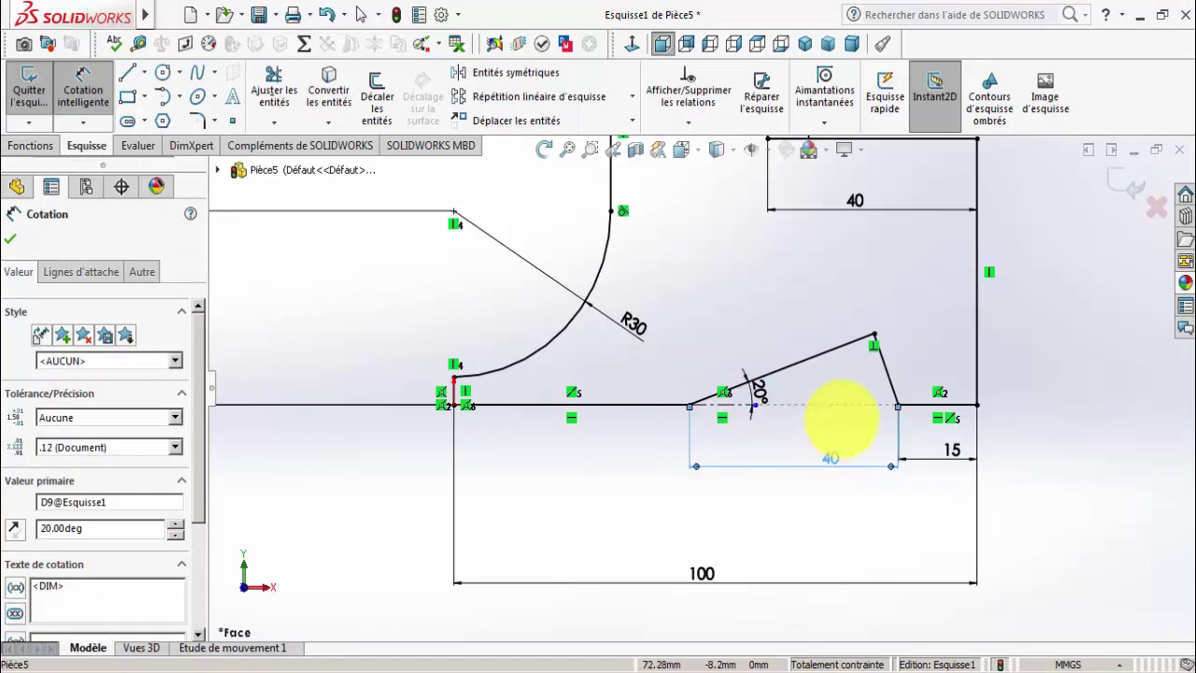
pyautogui.press('Escape')
pyautogui.scroll(3, 707, 368)
# Dimension the notch's right slanted side at 45° from the construction line.
pyautogui.click(101, 87)
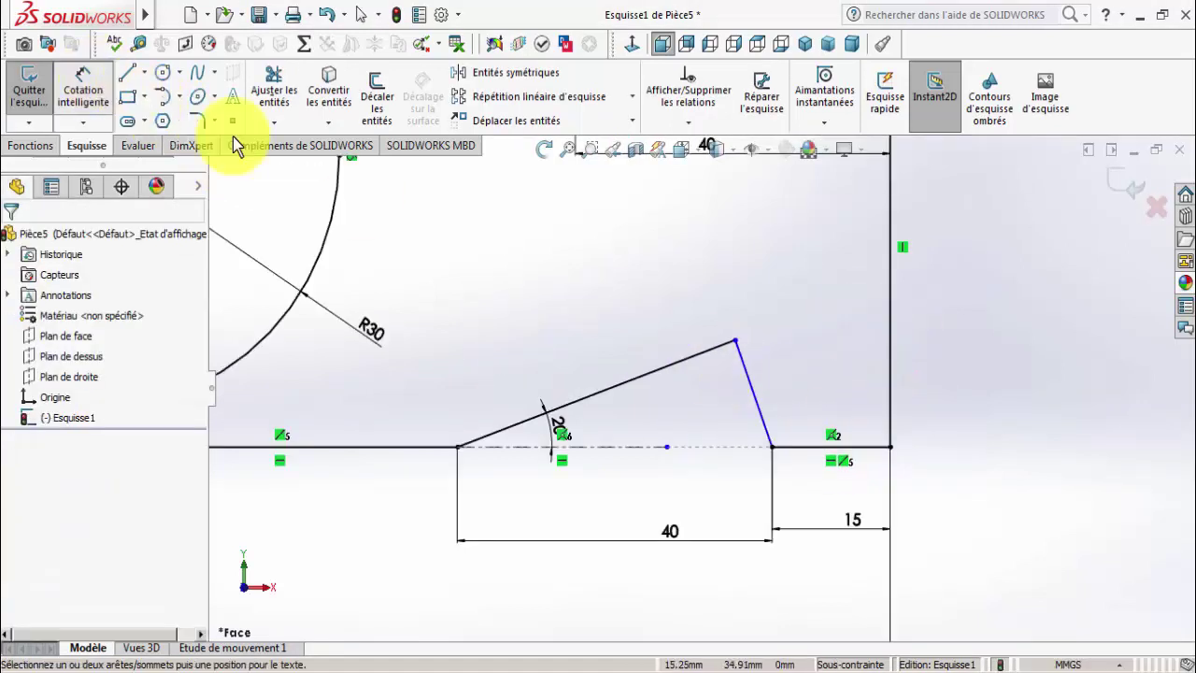
pyautogui.click(759, 422)
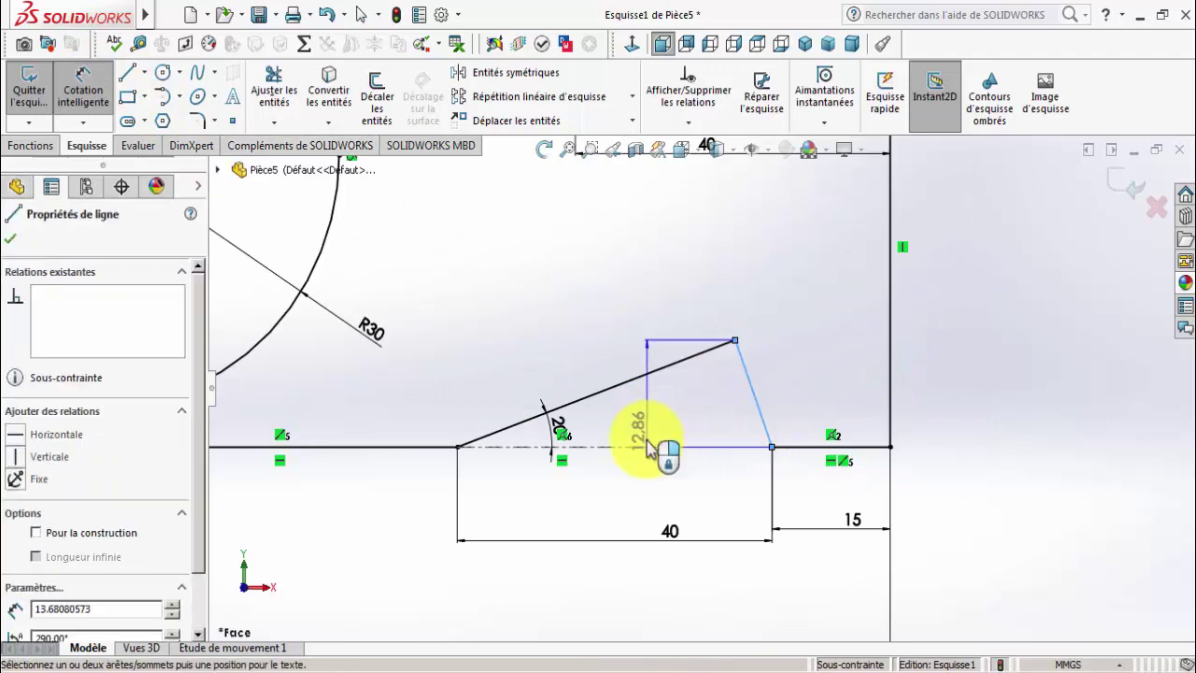
pyautogui.click(640, 448)
pyautogui.click(687, 411)
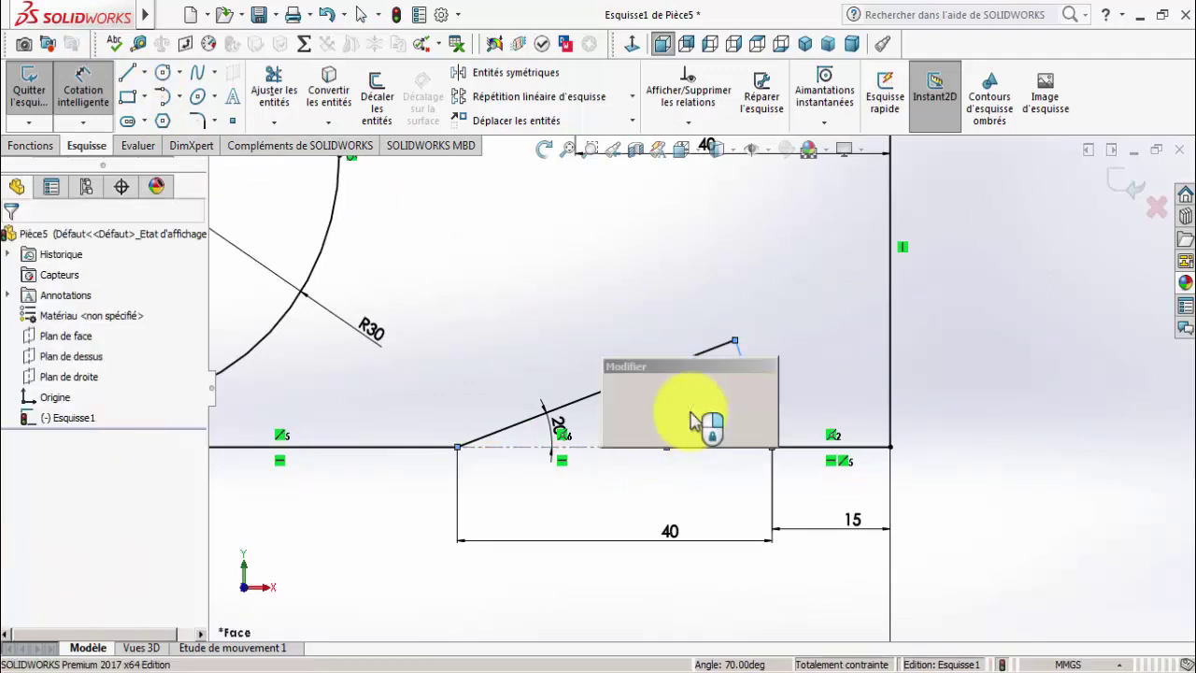
pyautogui.write('45')
pyautogui.press('Return')
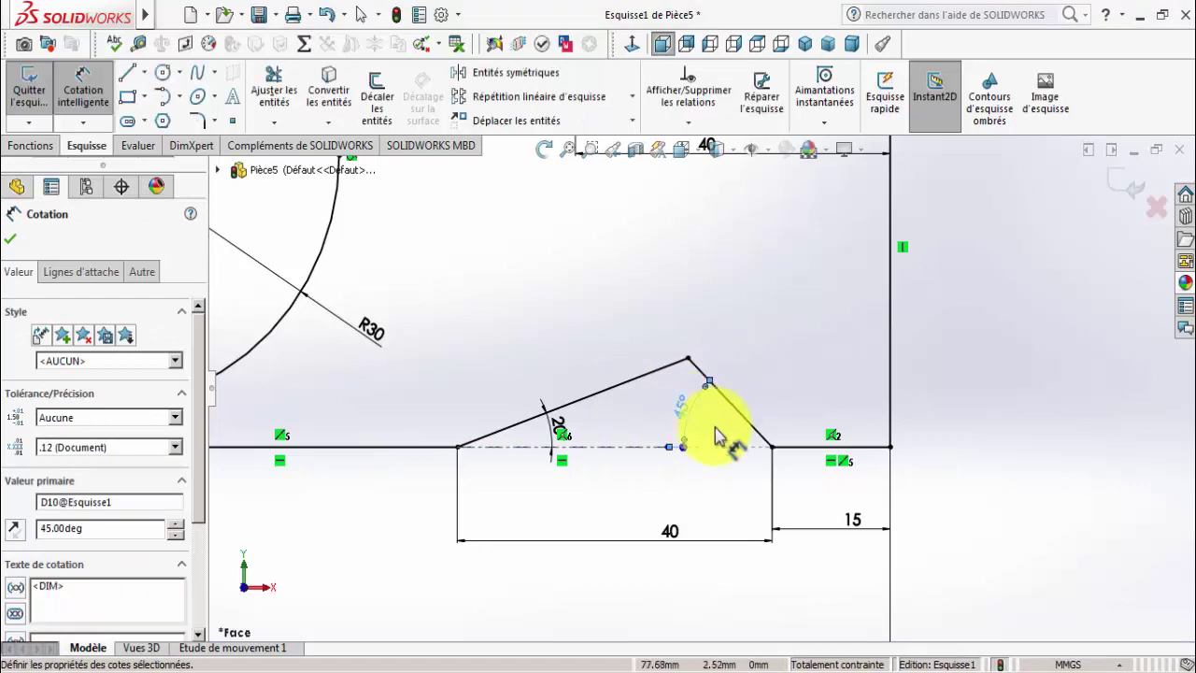
pyautogui.scroll(5, 708, 418)
pyautogui.press('Escape')
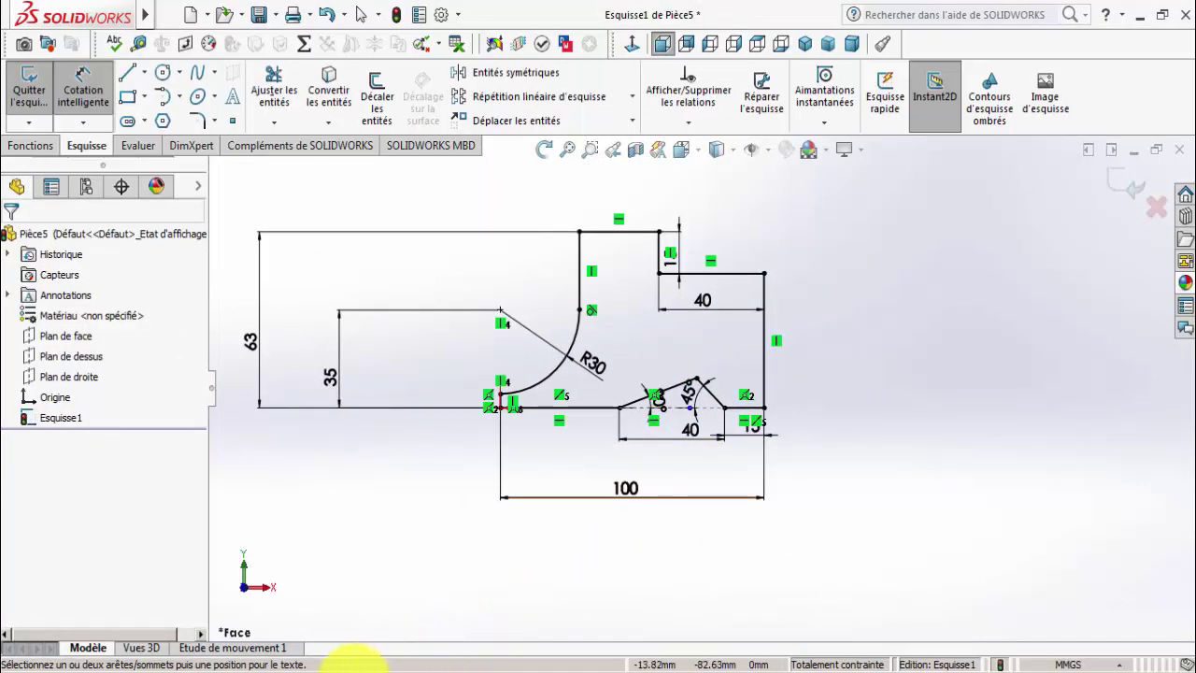
pyautogui.click(360, 658)
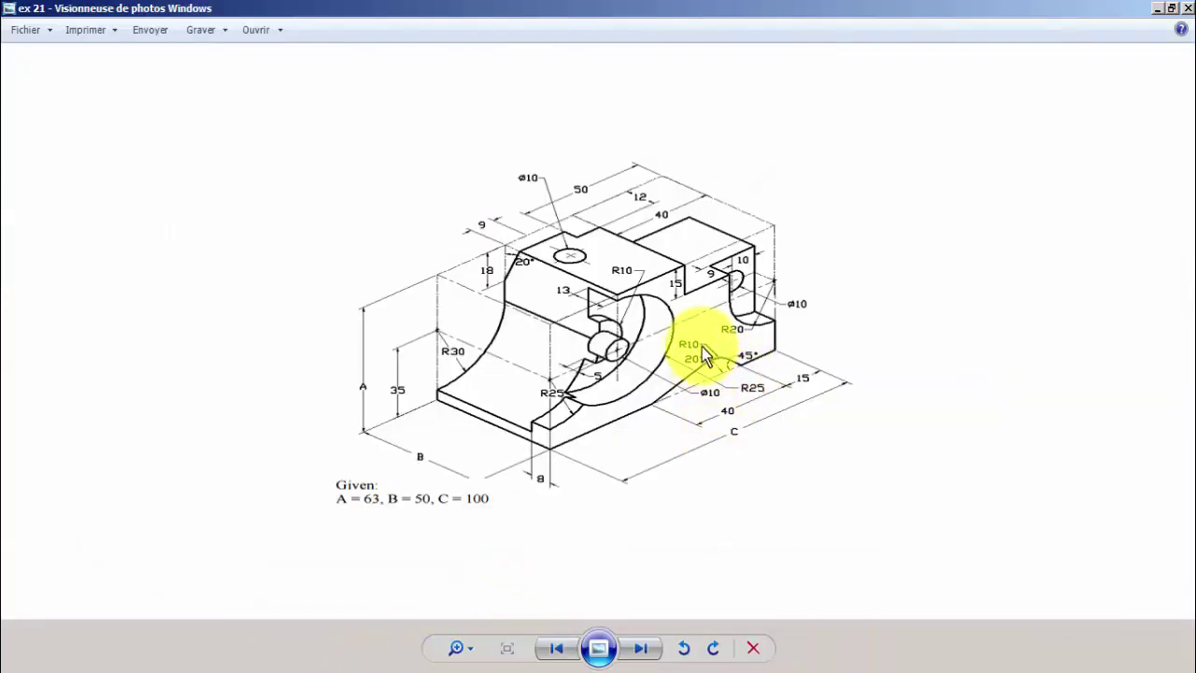
# Round the V-notch apex with a 10 mm sketch fillet and close the fillet tool.
pyautogui.hotkey('alt', 'Tab')
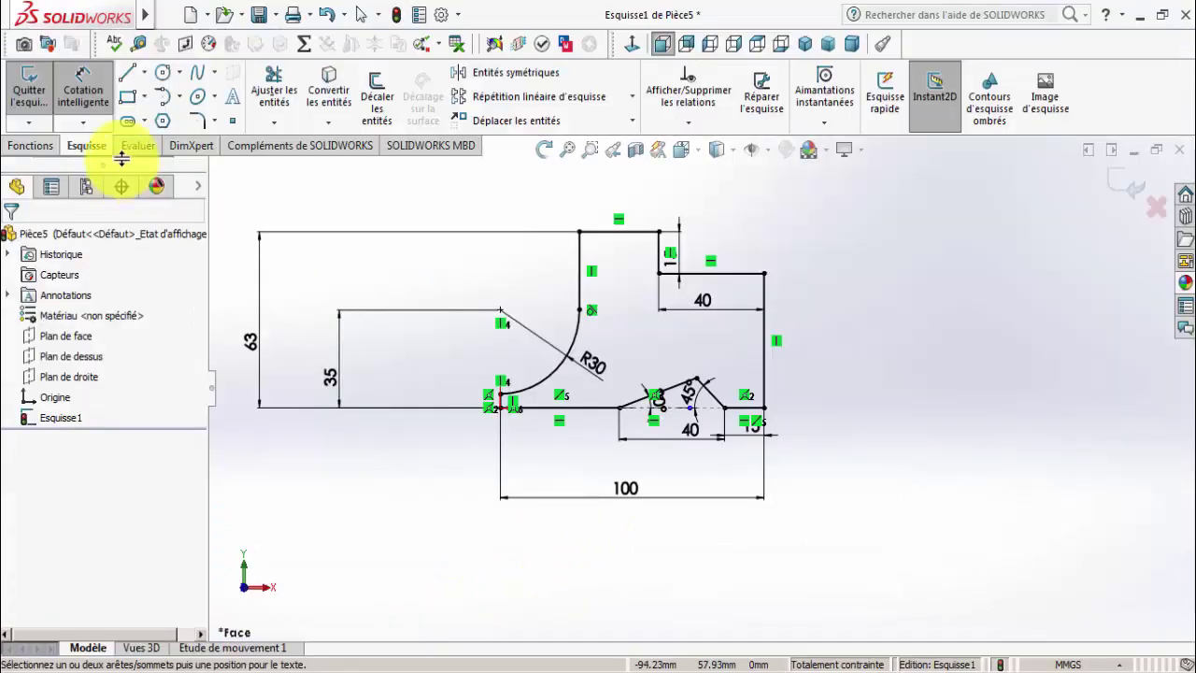
pyautogui.click(197, 120)
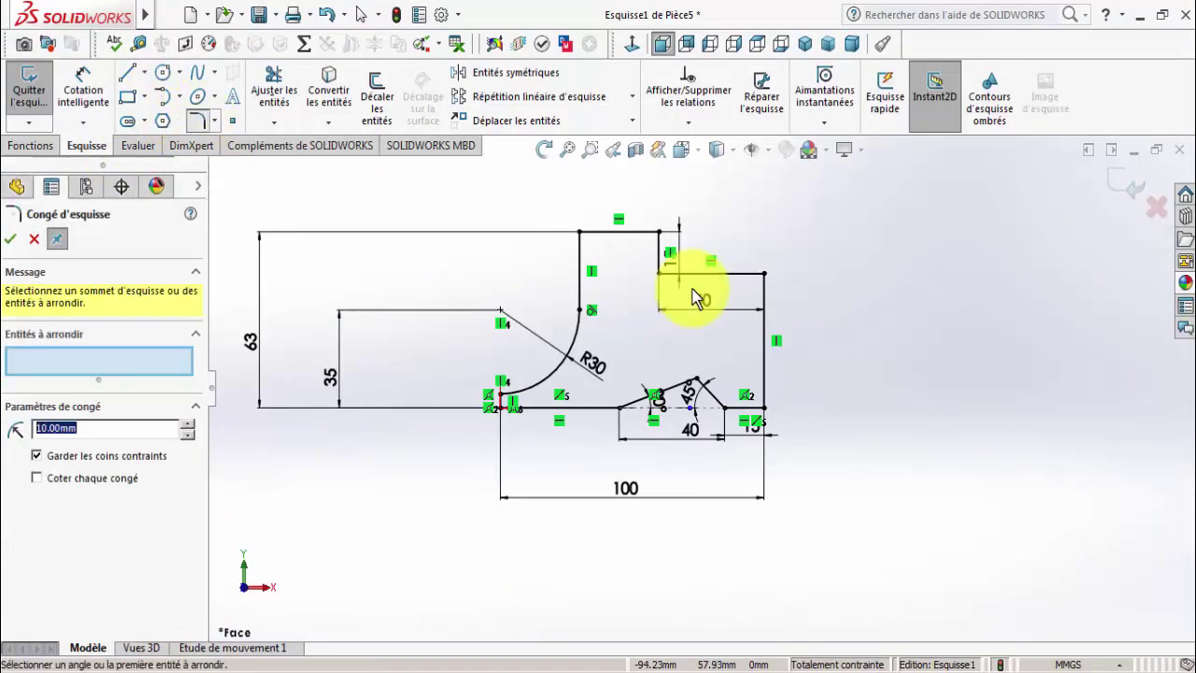
pyautogui.click(697, 385)
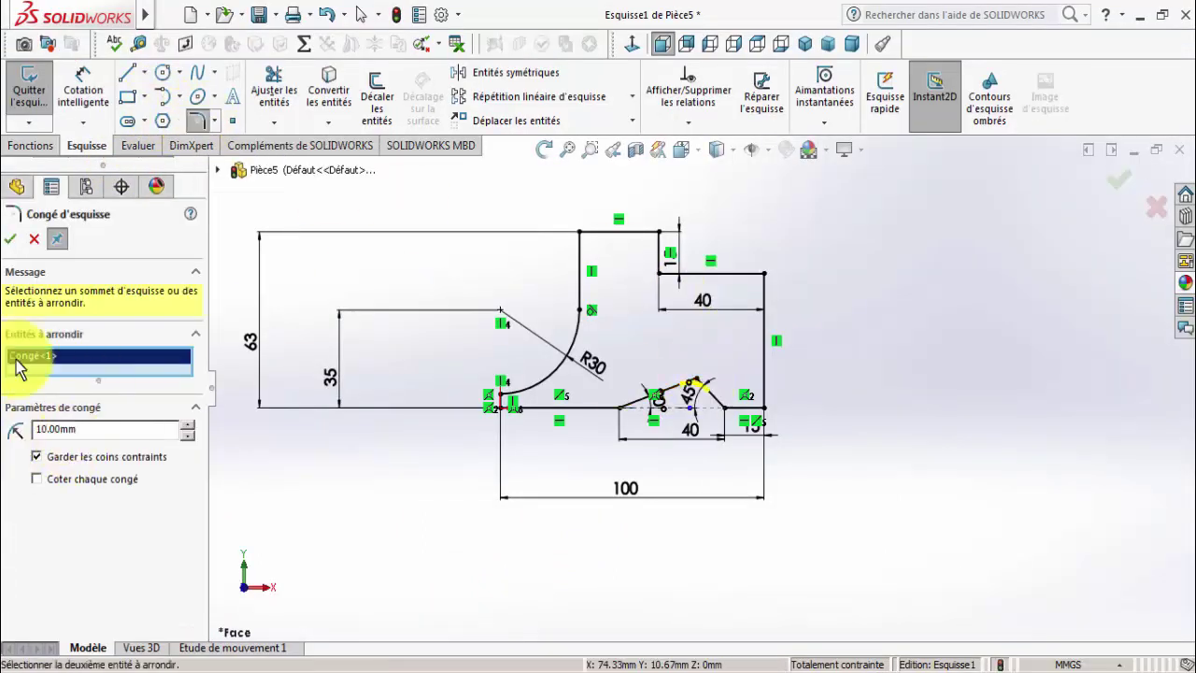
pyautogui.click(10, 238)
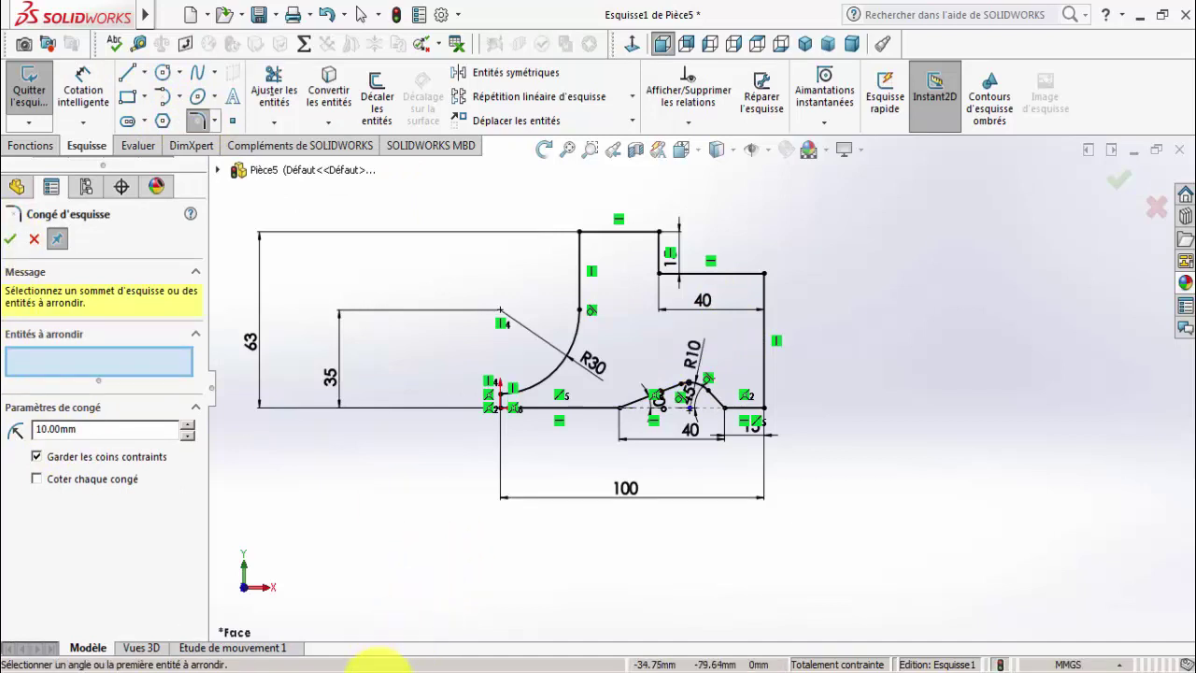
pyautogui.click(373, 654)
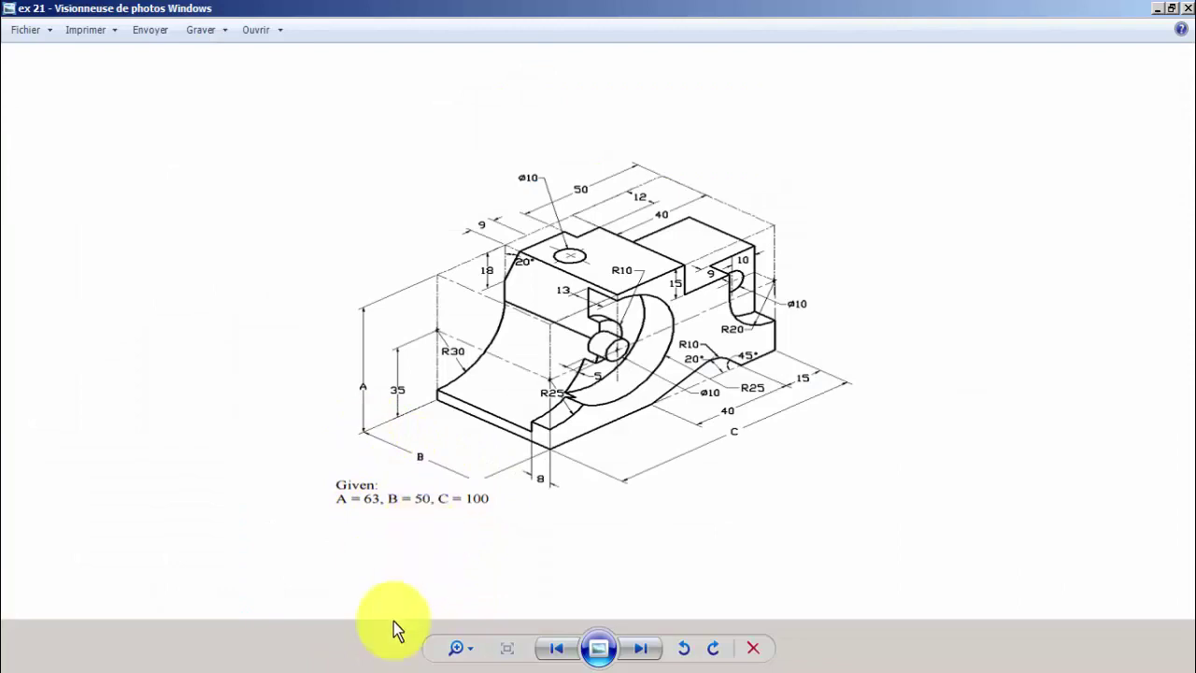
pyautogui.click(374, 665)
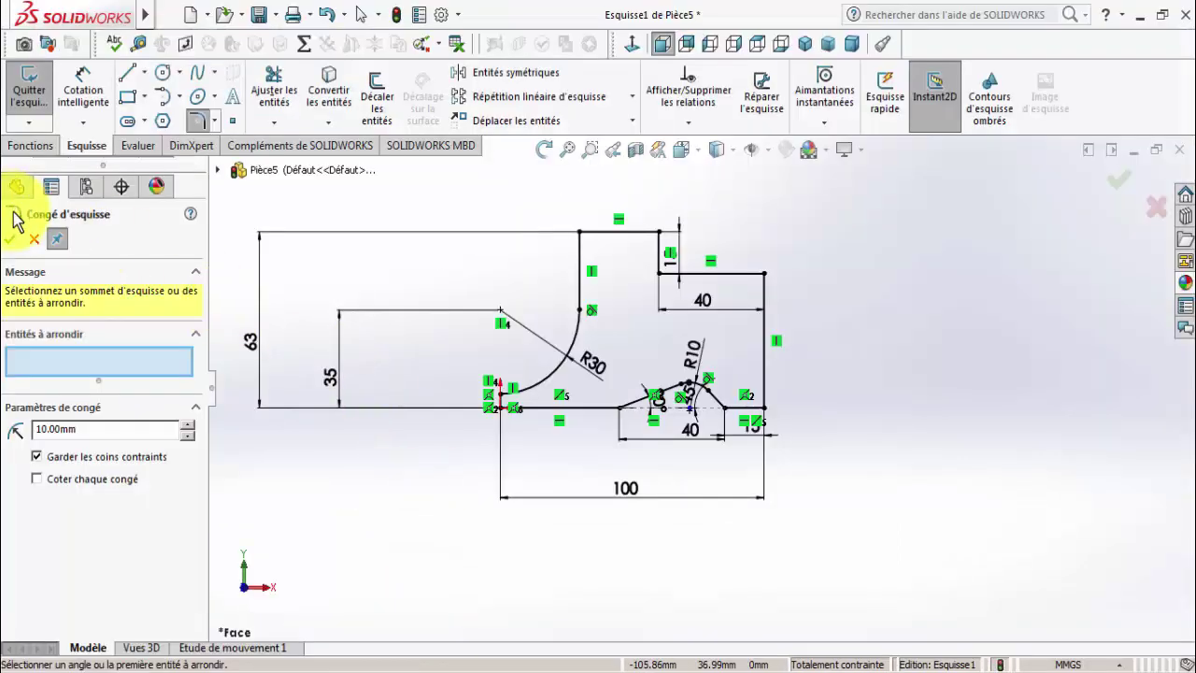
pyautogui.click(16, 234)
pyautogui.click(20, 142)
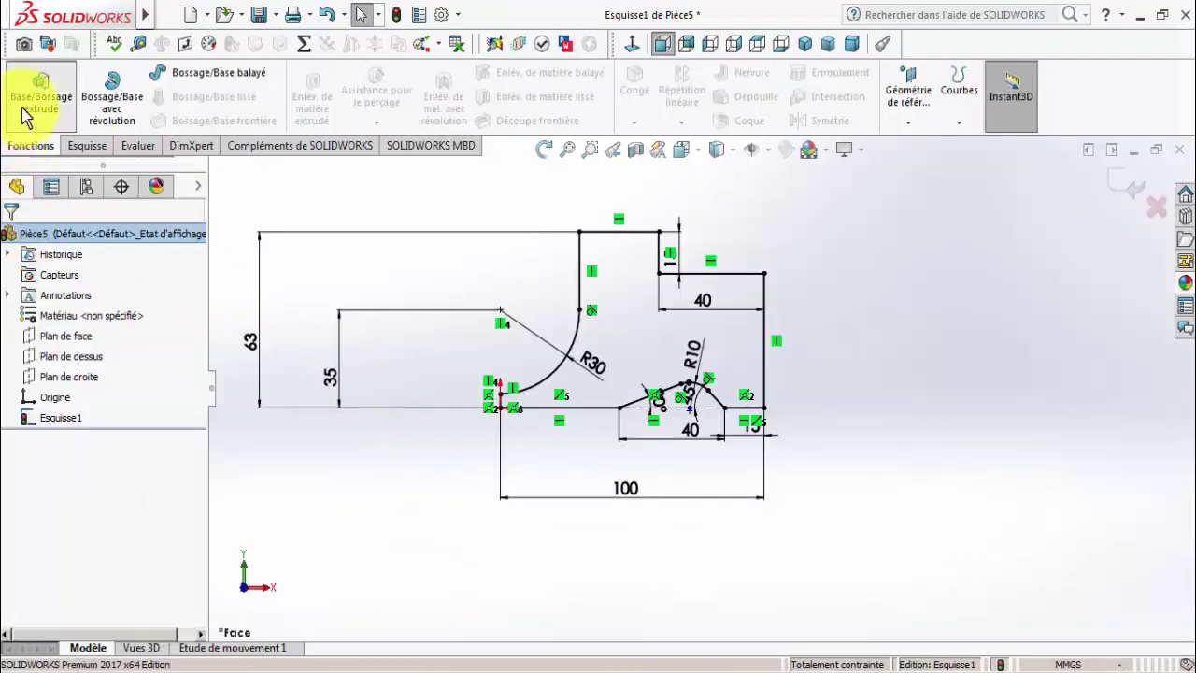
# Extrude the bracket profile Esquisse1 50 mm deep as Boss.-Extru.1.
pyautogui.click(27, 116)
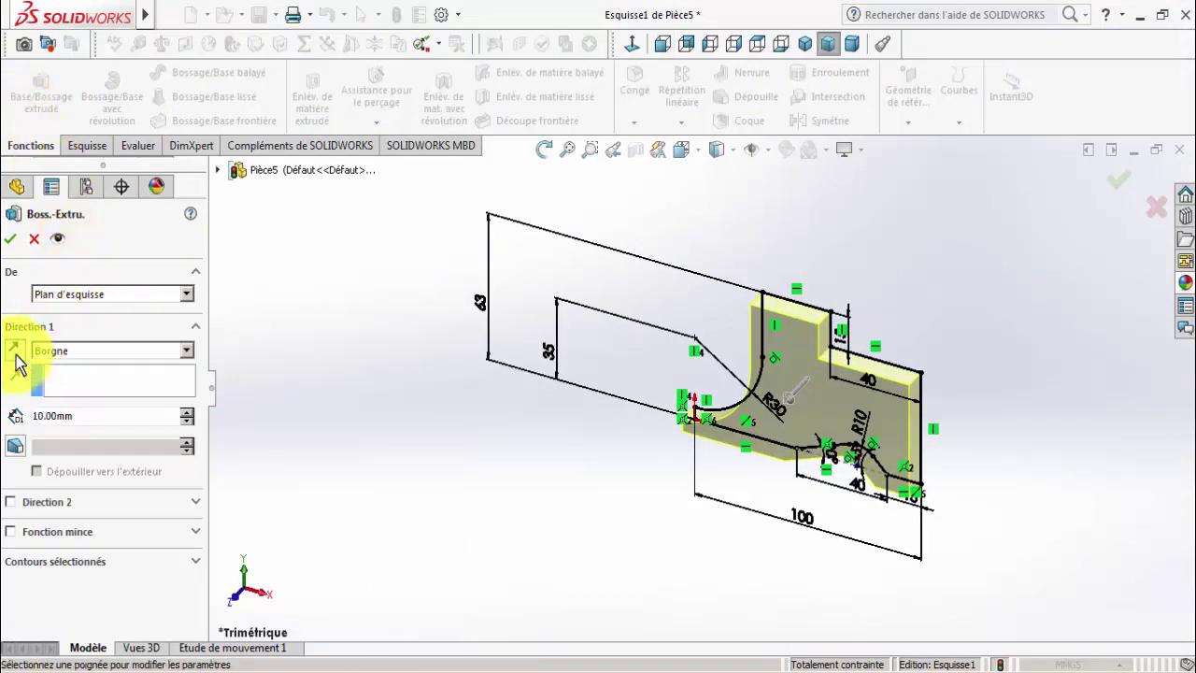
pyautogui.click(88, 415)
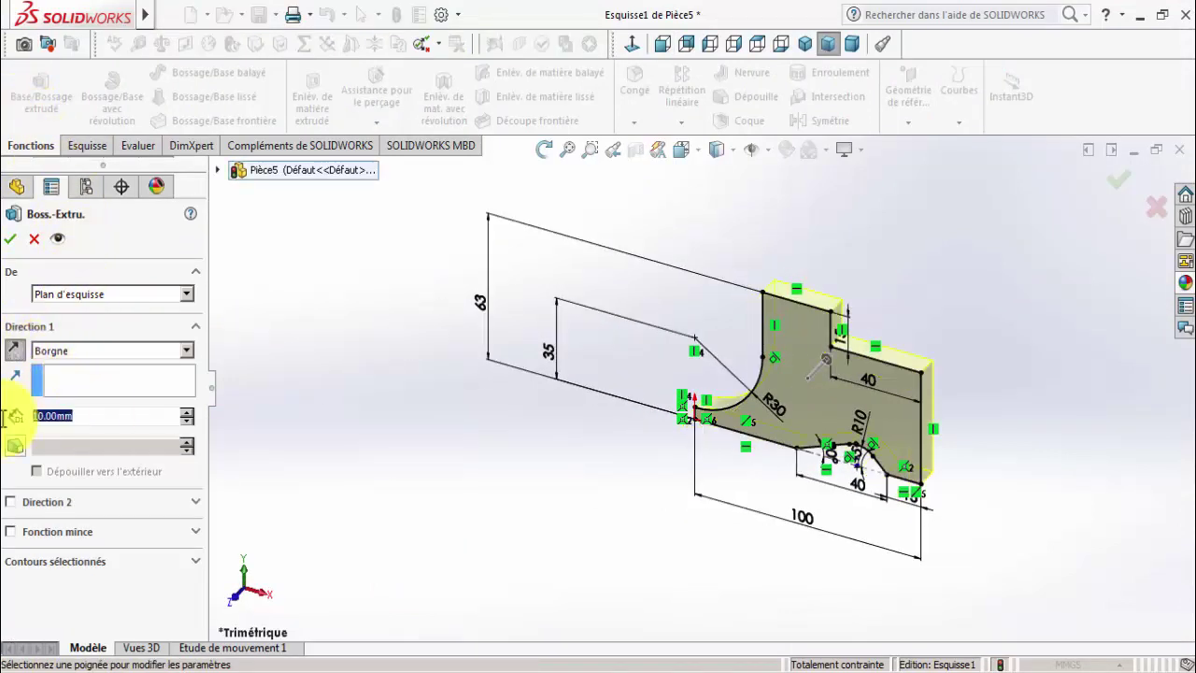
pyautogui.write('50')
pyautogui.press('Return')
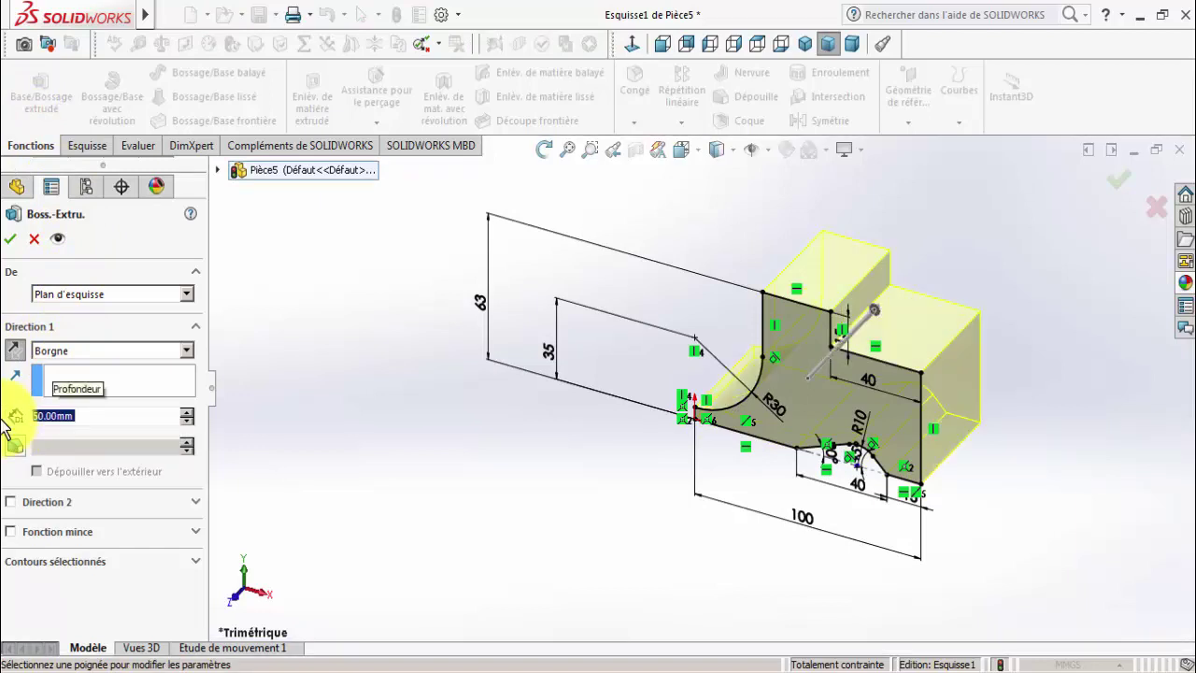
pyautogui.click(11, 238)
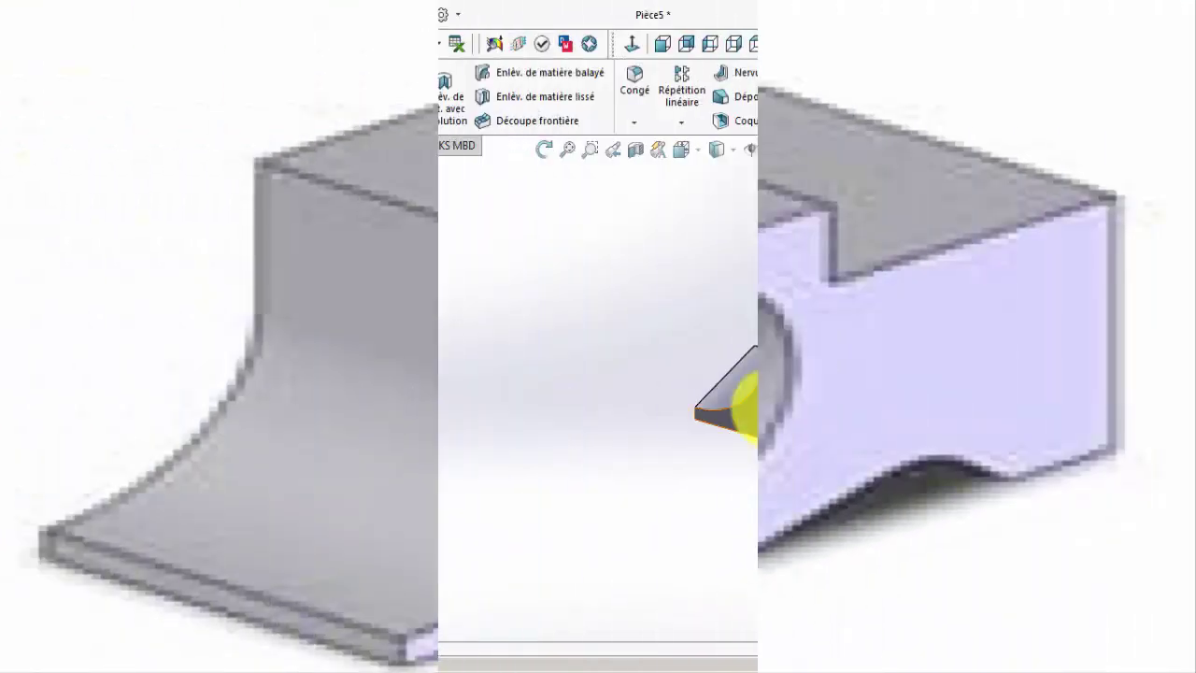
pyautogui.click(786, 397)
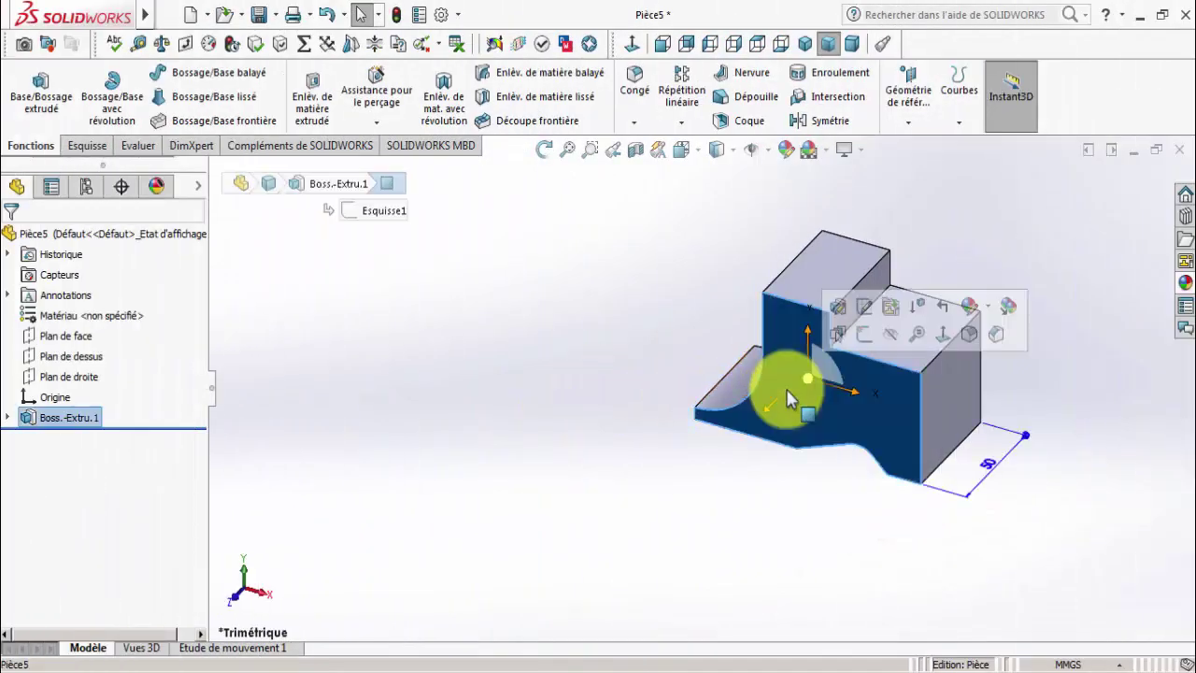
# Start a new sketch on the front face, viewed Normal To, after checking the ex 21 drawing.
pyautogui.click(632, 45)
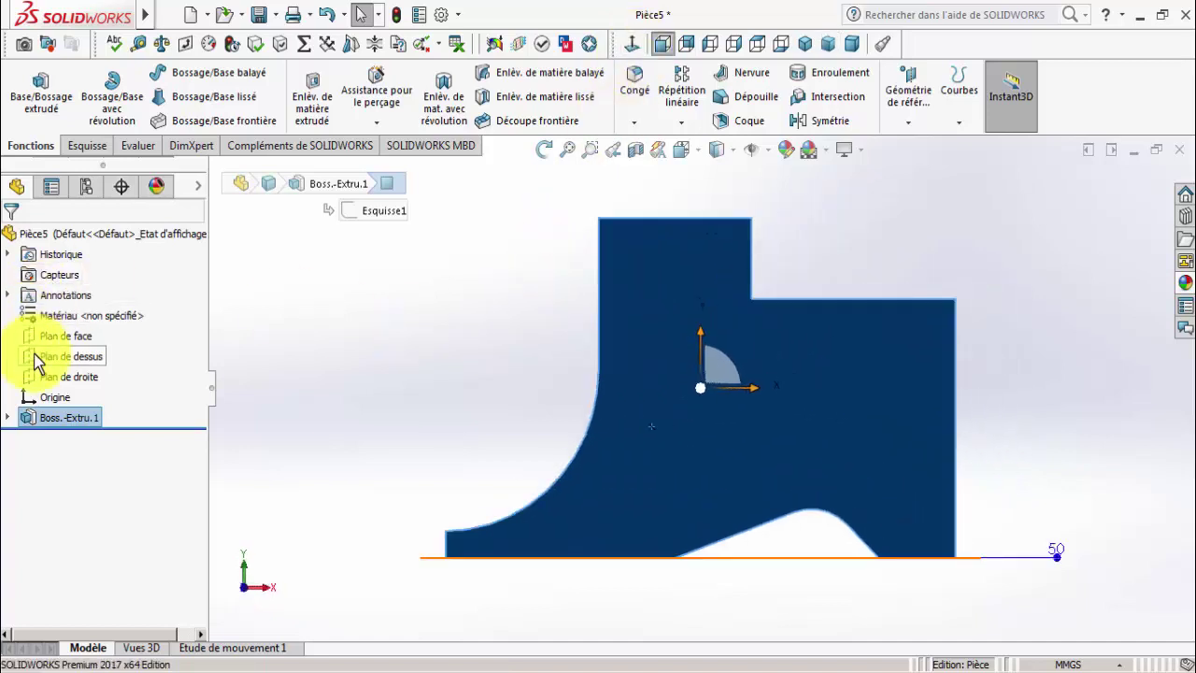
pyautogui.click(82, 145)
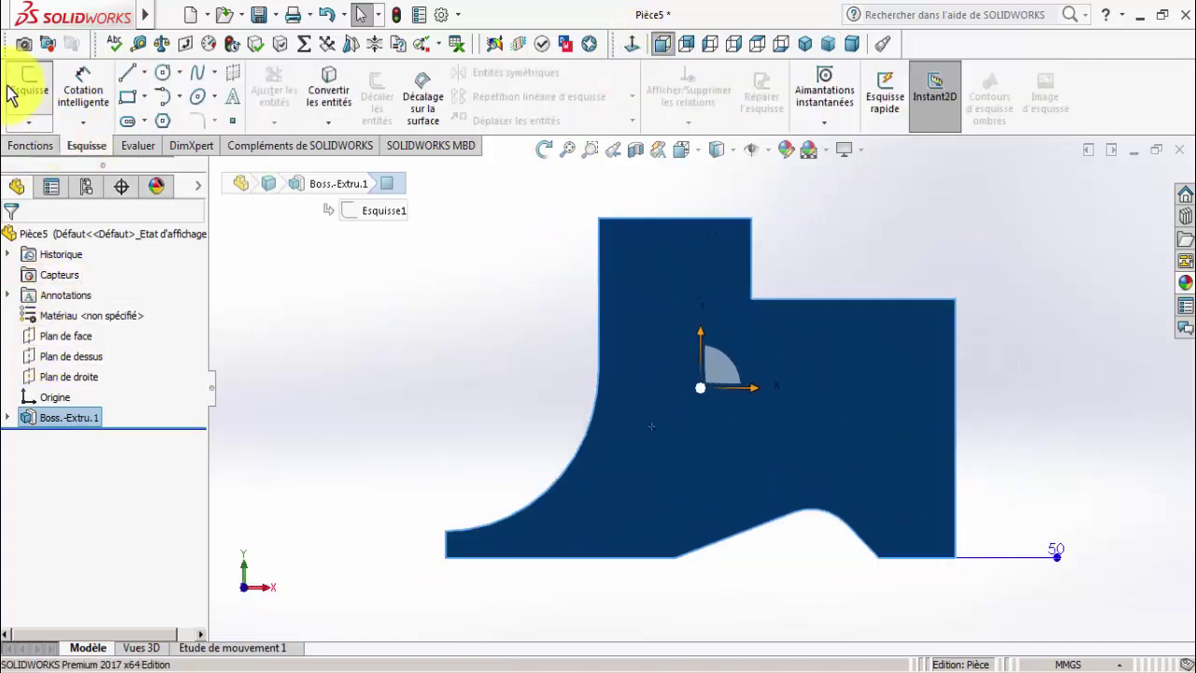
pyautogui.click(24, 88)
pyautogui.click(342, 671)
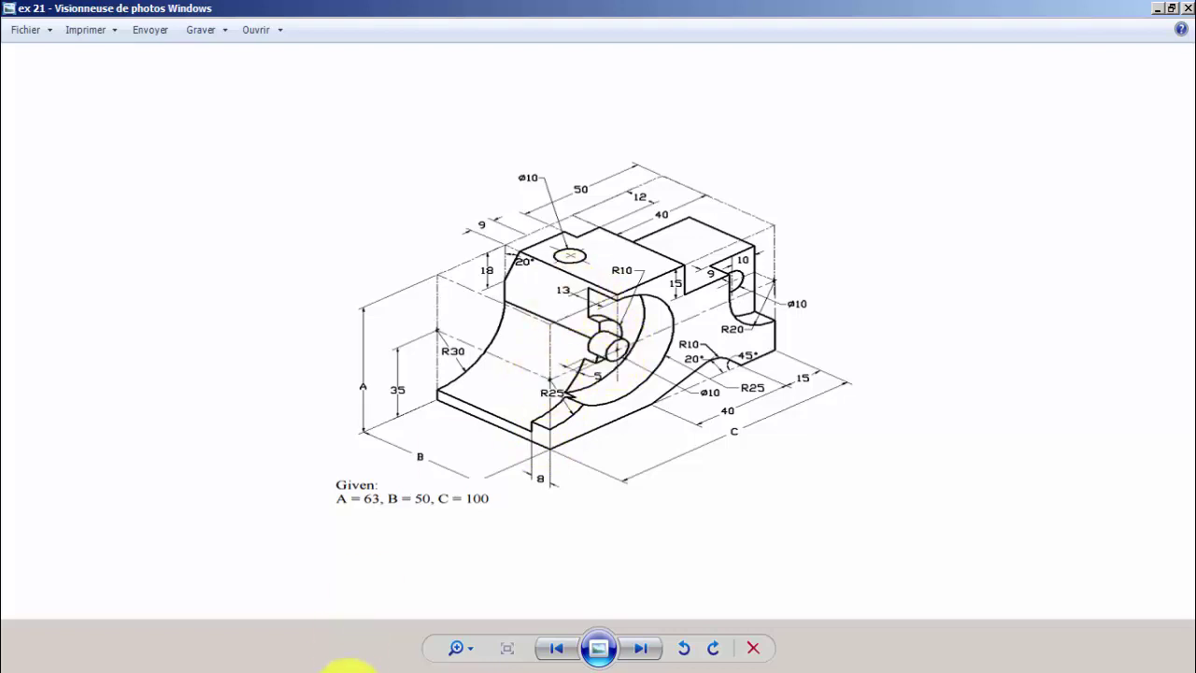
pyautogui.hotkey('alt', 'Tab')
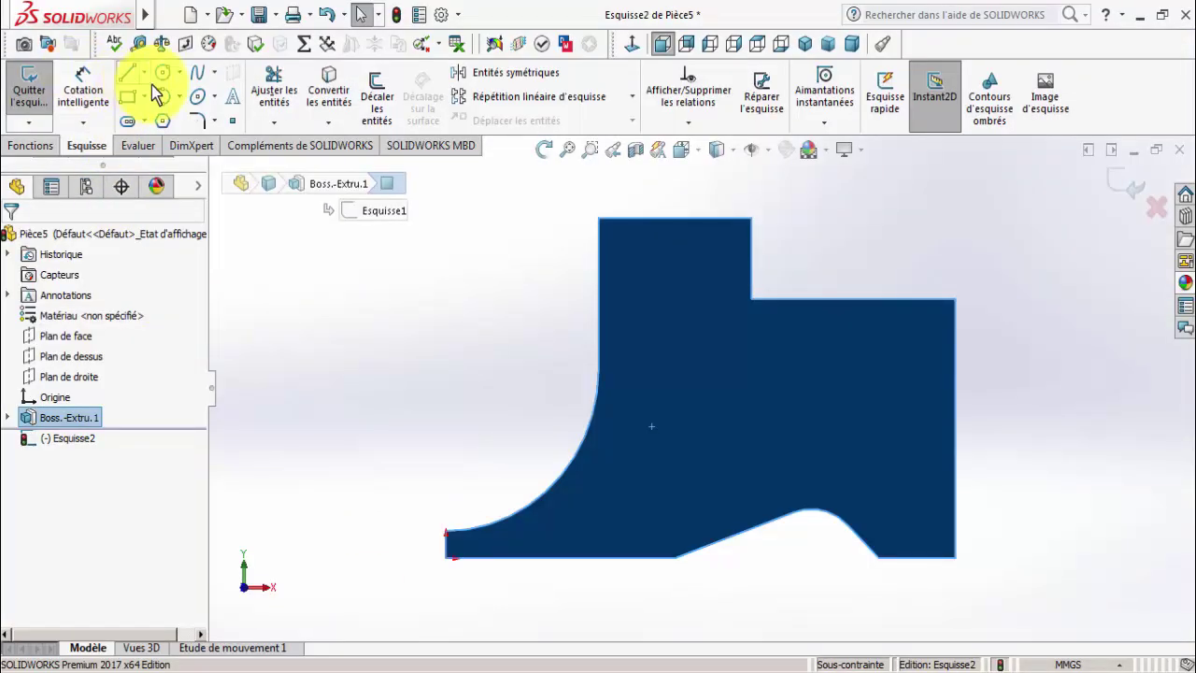
# Draw a circle centred on the profile's curved edge.
pyautogui.click(163, 72)
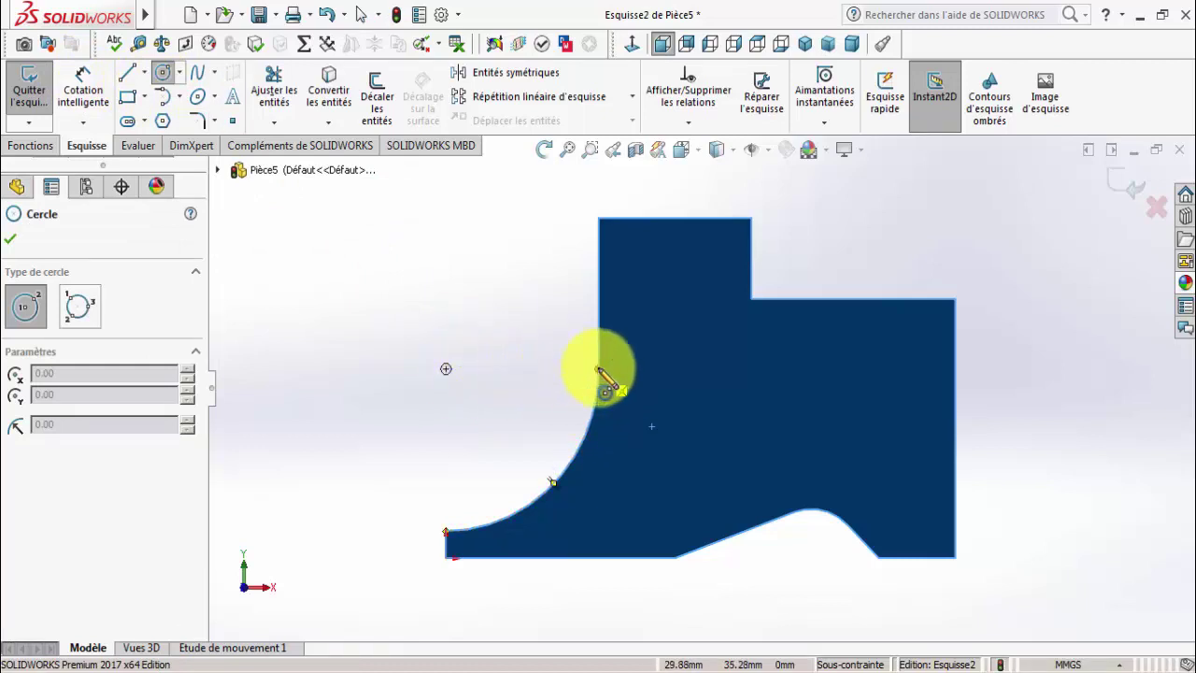
pyautogui.moveTo(598, 369); pyautogui.dragTo(548, 315)
pyautogui.rightClick(561, 322)
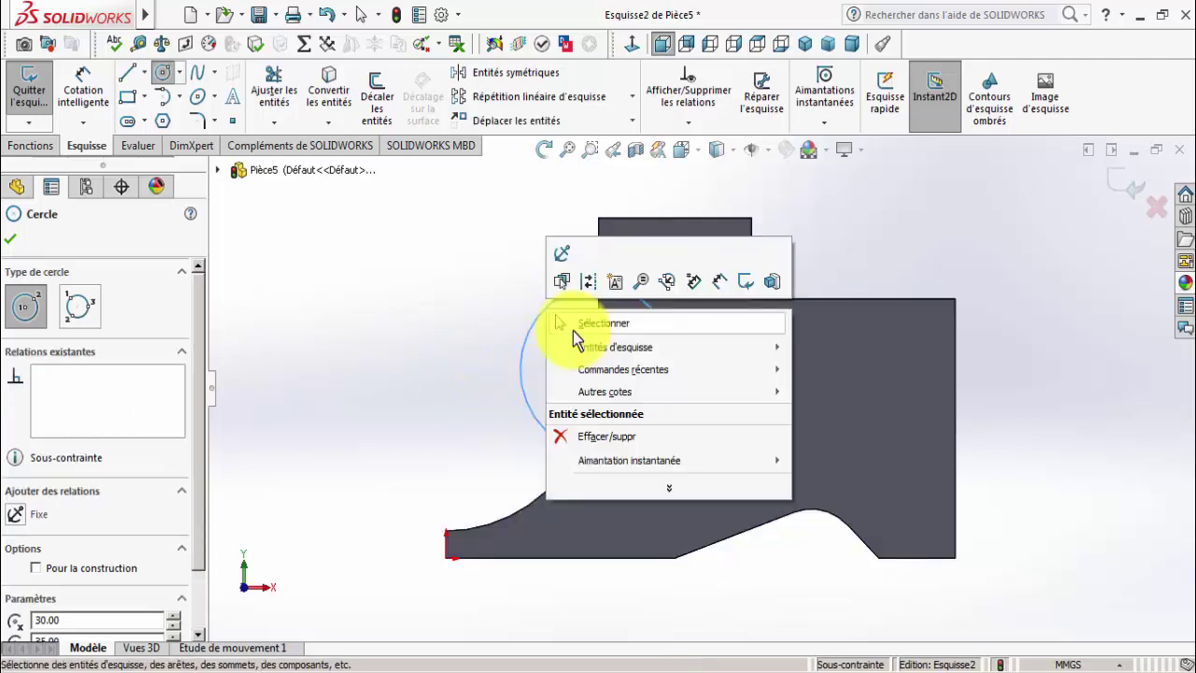
pyautogui.click(573, 331)
# Dimension the circle's diameter to 50 mm and orbit the part into a 3D view.
pyautogui.click(93, 94)
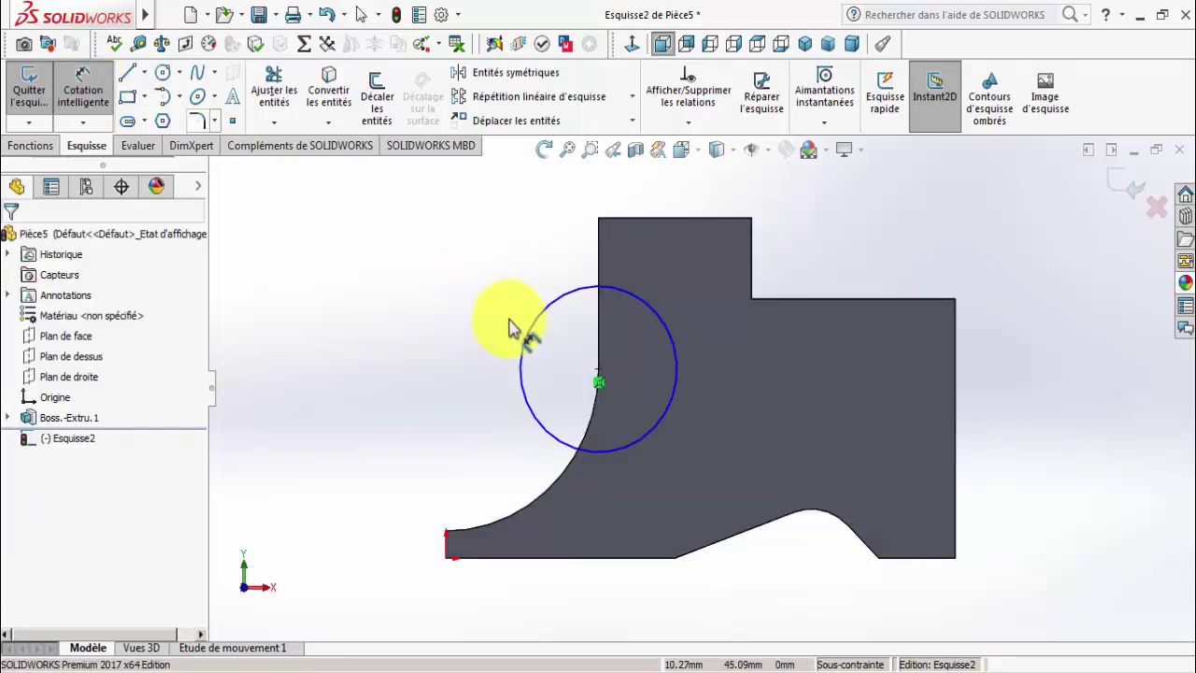
pyautogui.click(538, 338)
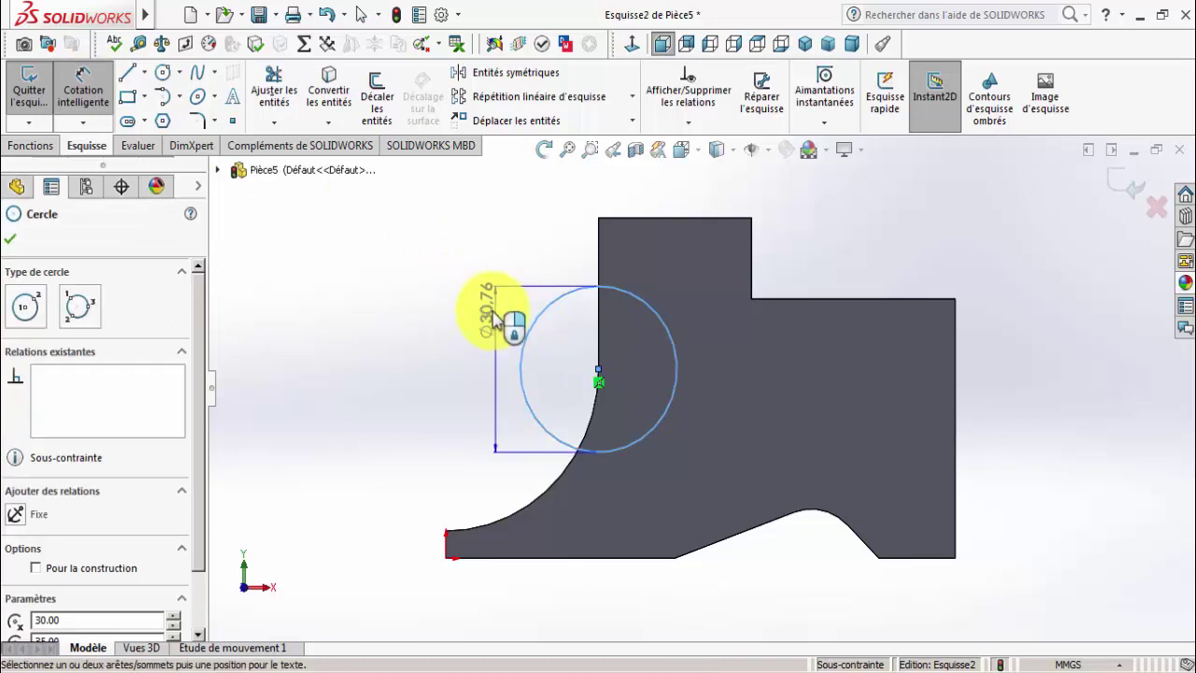
pyautogui.click(493, 315)
pyautogui.write('5')
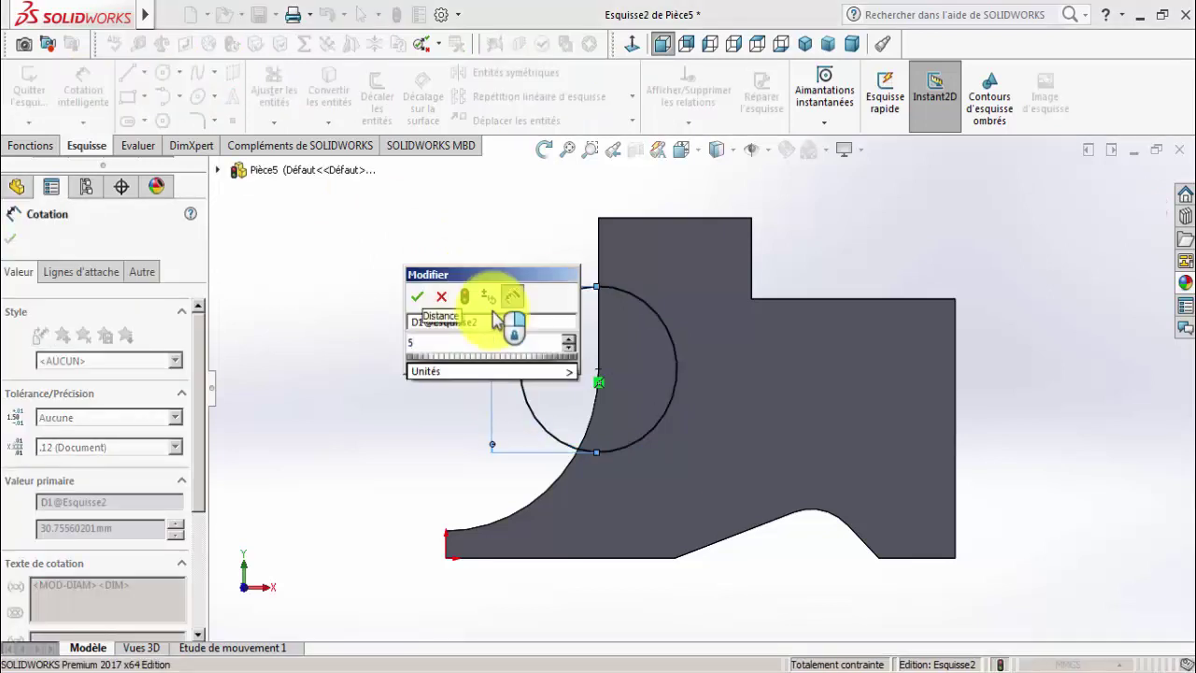
pyautogui.write('0')
pyautogui.press('Return')
pyautogui.click(11, 238)
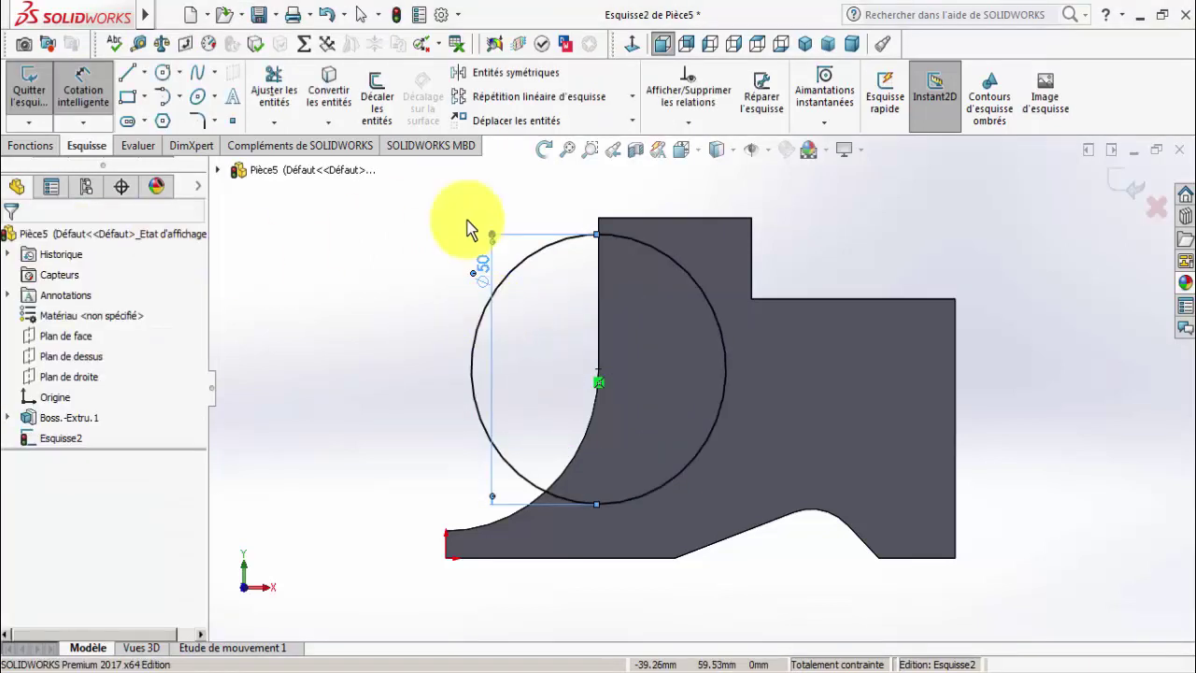
pyautogui.click(543, 150)
pyautogui.moveTo(454, 259)
pyautogui.mouseDown()
pyautogui.moveTo(485, 275)
pyautogui.moveTo(500, 179)
pyautogui.mouseUp()
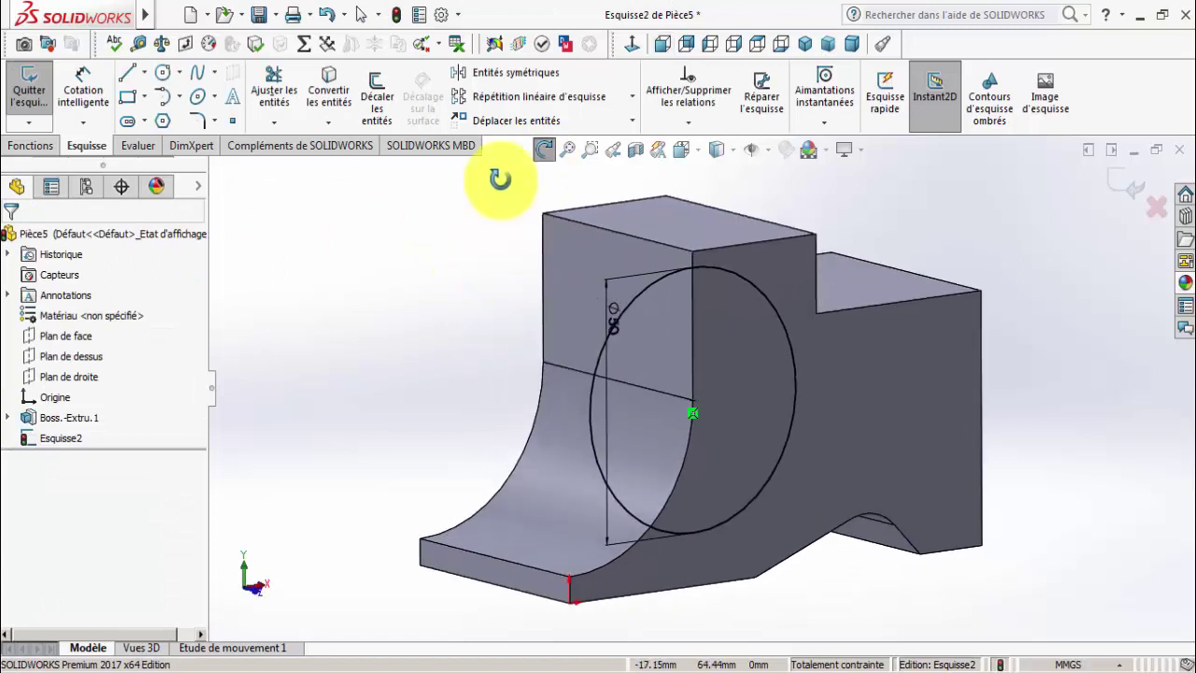
pyautogui.click(33, 148)
# Cut the Ø50 circle 13 mm into the front face, then view the ex 21 drawing.
pyautogui.click(297, 97)
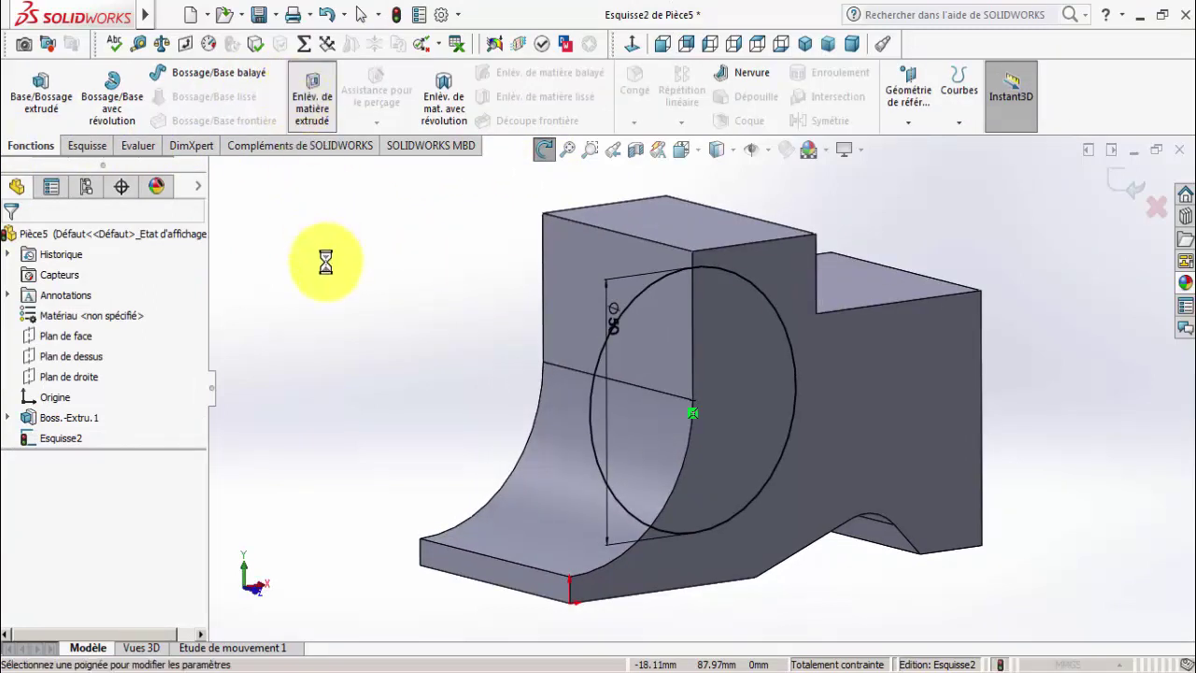
pyautogui.write('13')
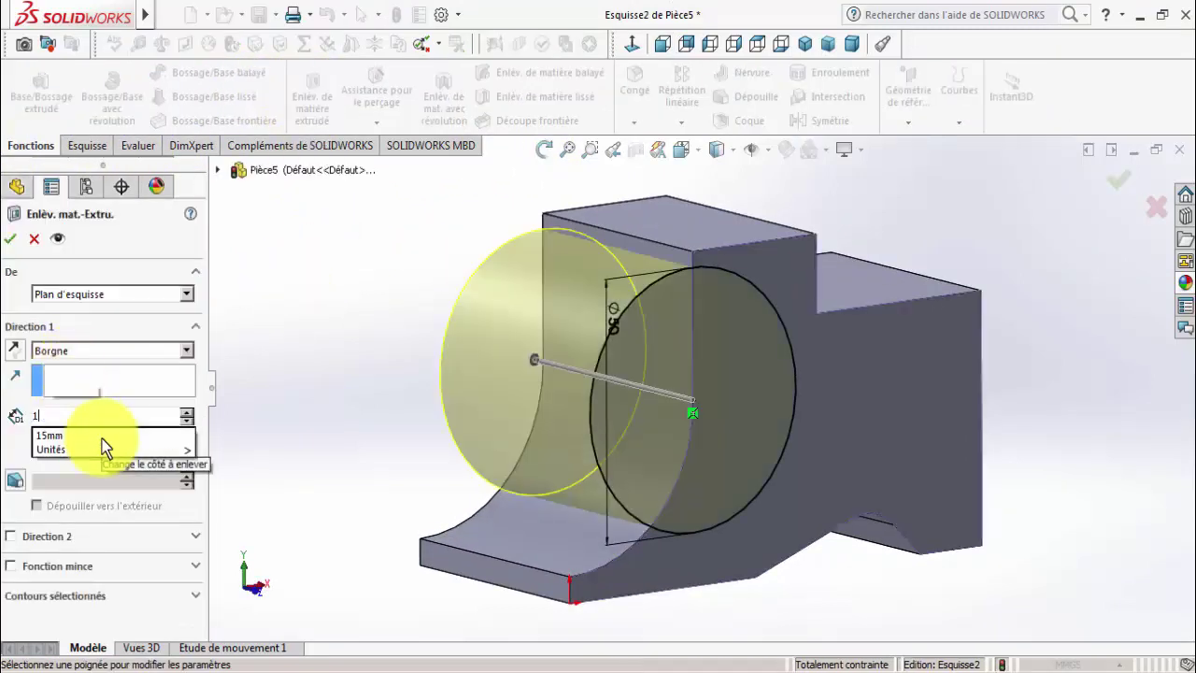
pyautogui.press('Return')
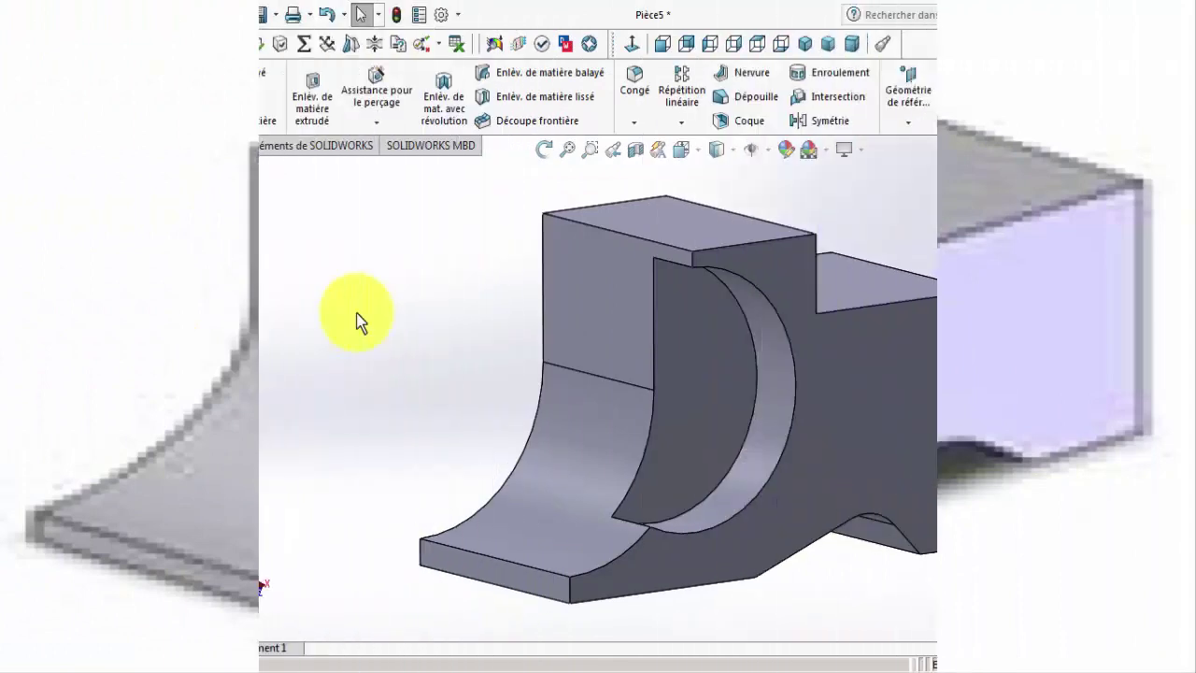
pyautogui.click(346, 656)
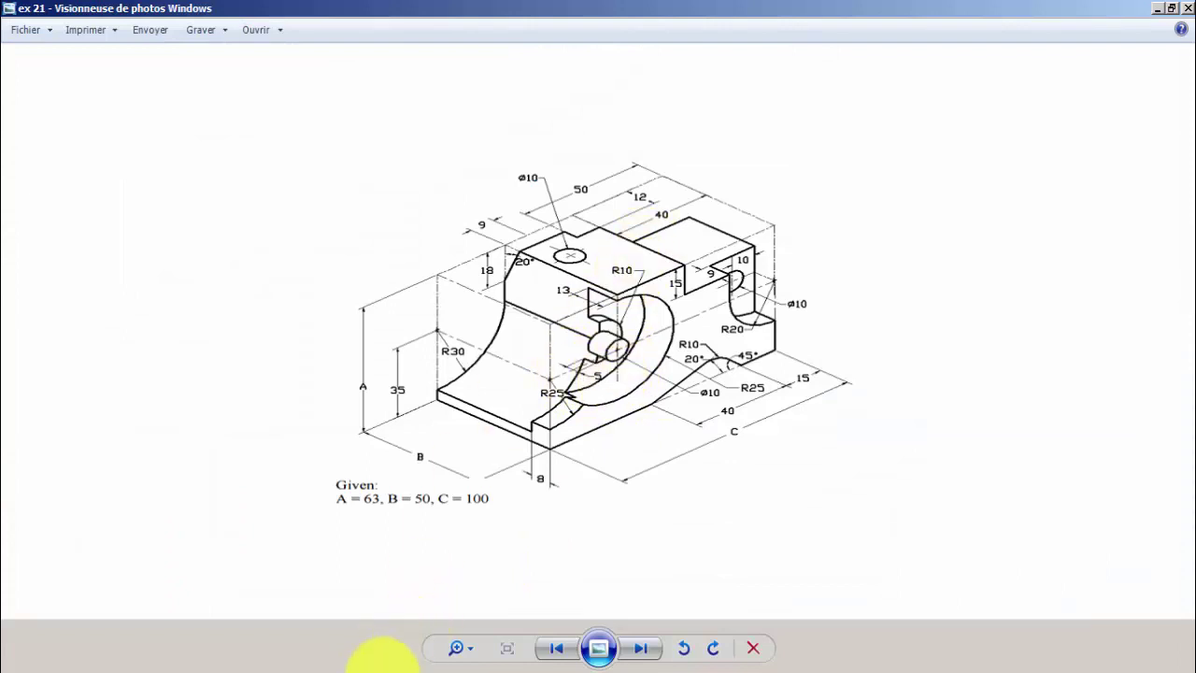
# Start a sketch on the circular cut's face and draw a small circle on the vertical edge.
pyautogui.click(372, 645)
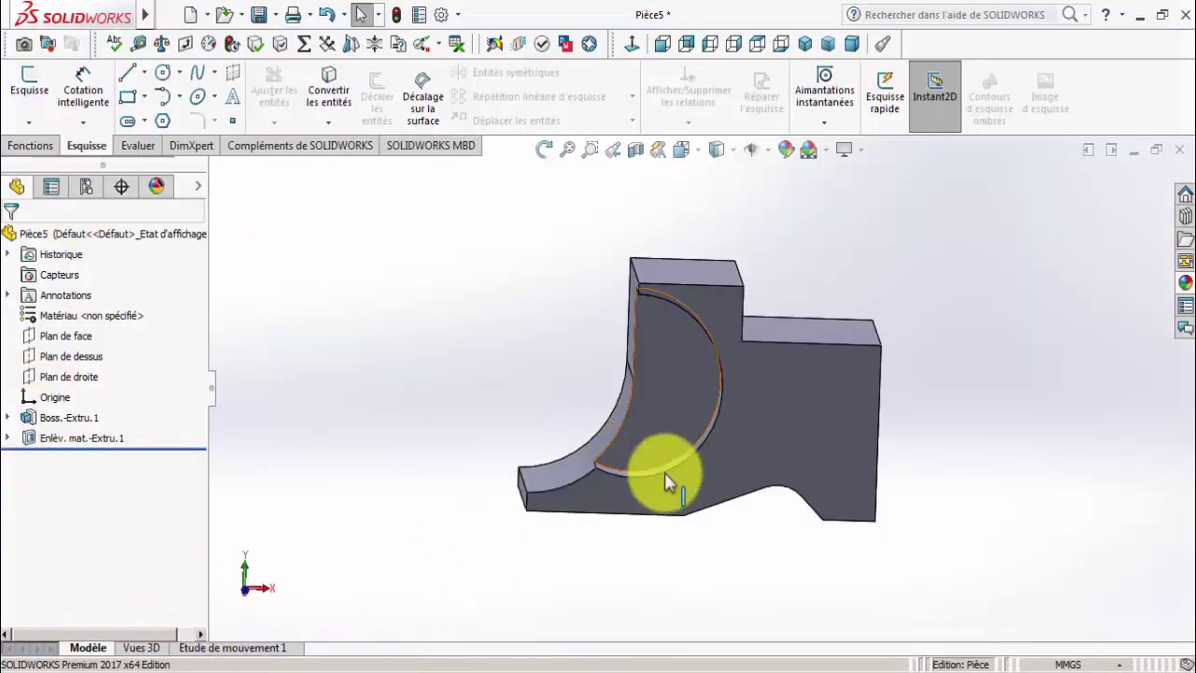
pyautogui.click(688, 419)
pyautogui.click(36, 65)
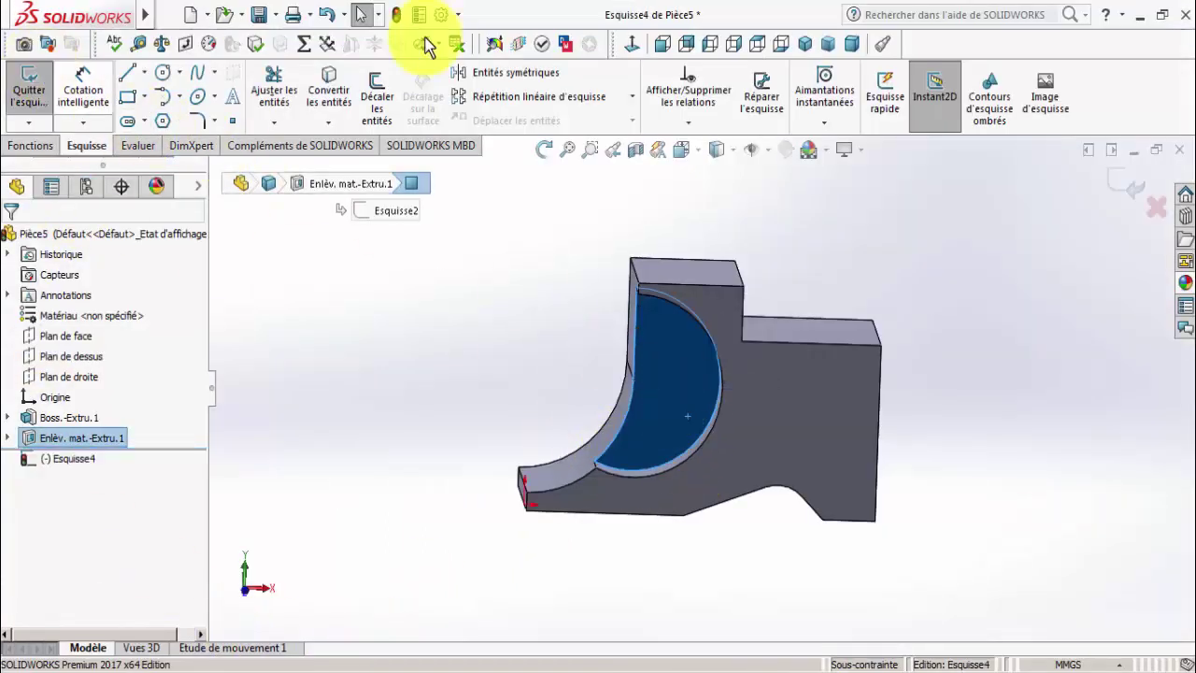
pyautogui.click(164, 73)
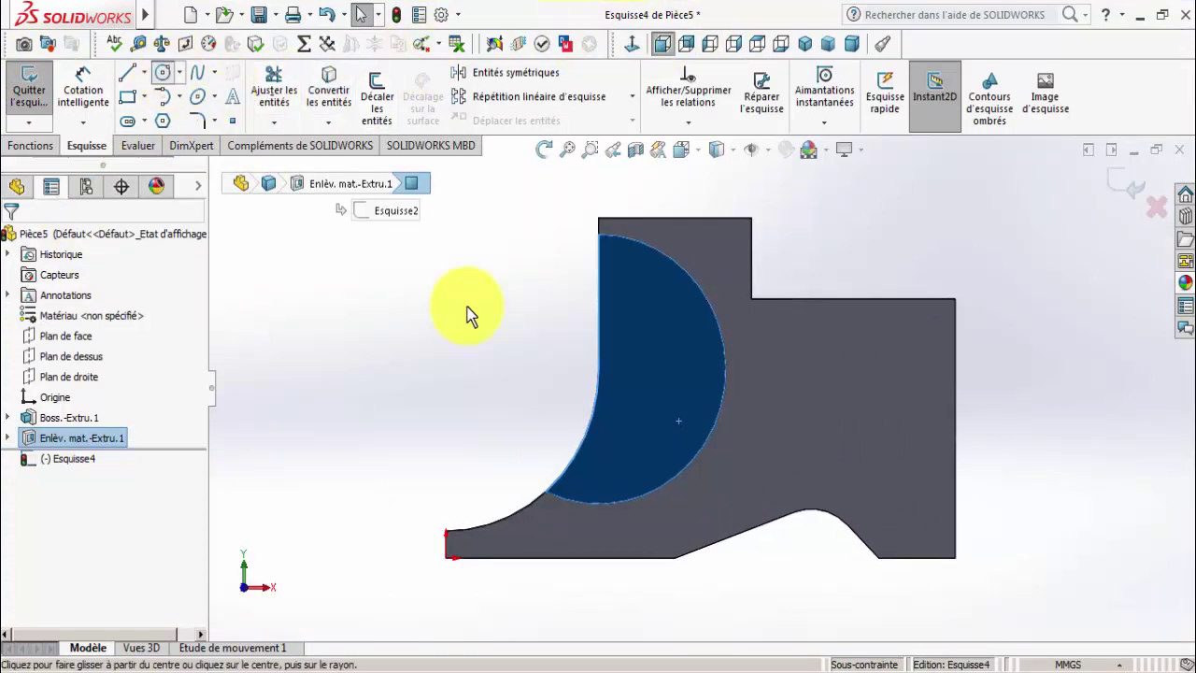
pyautogui.click(598, 369)
pyautogui.click(570, 344)
pyautogui.rightClick(582, 357)
pyautogui.click(603, 358)
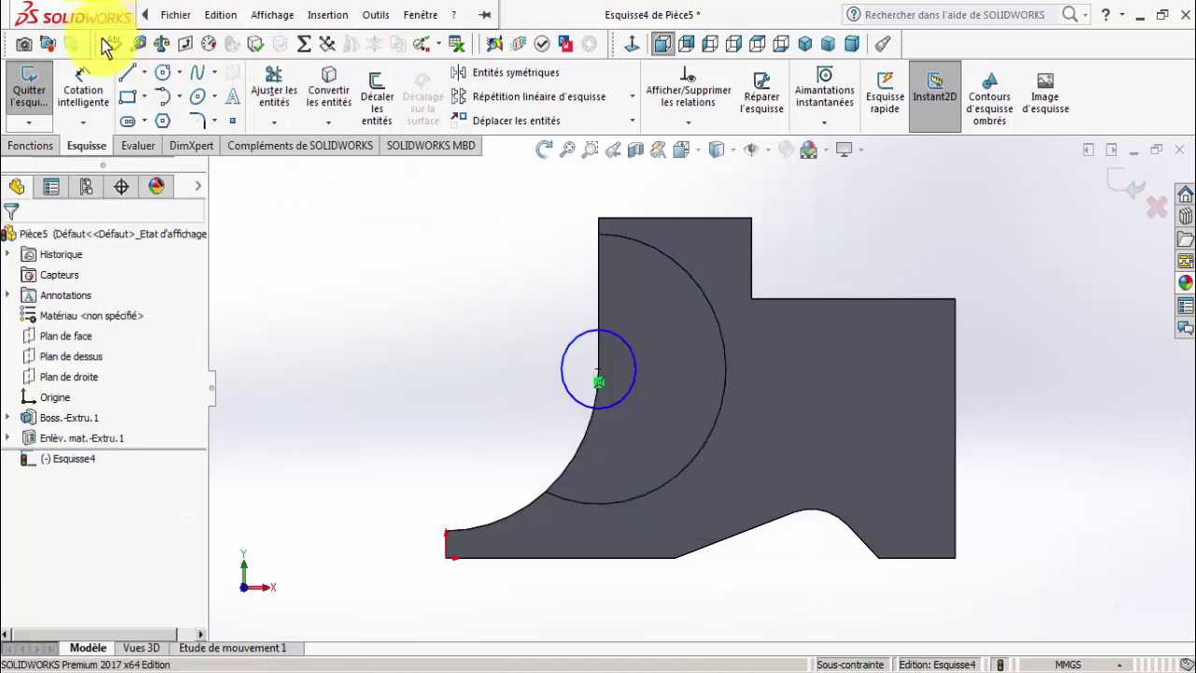
# Set the small circle's diameter to 20 mm.
pyautogui.click(83, 86)
pyautogui.click(593, 335)
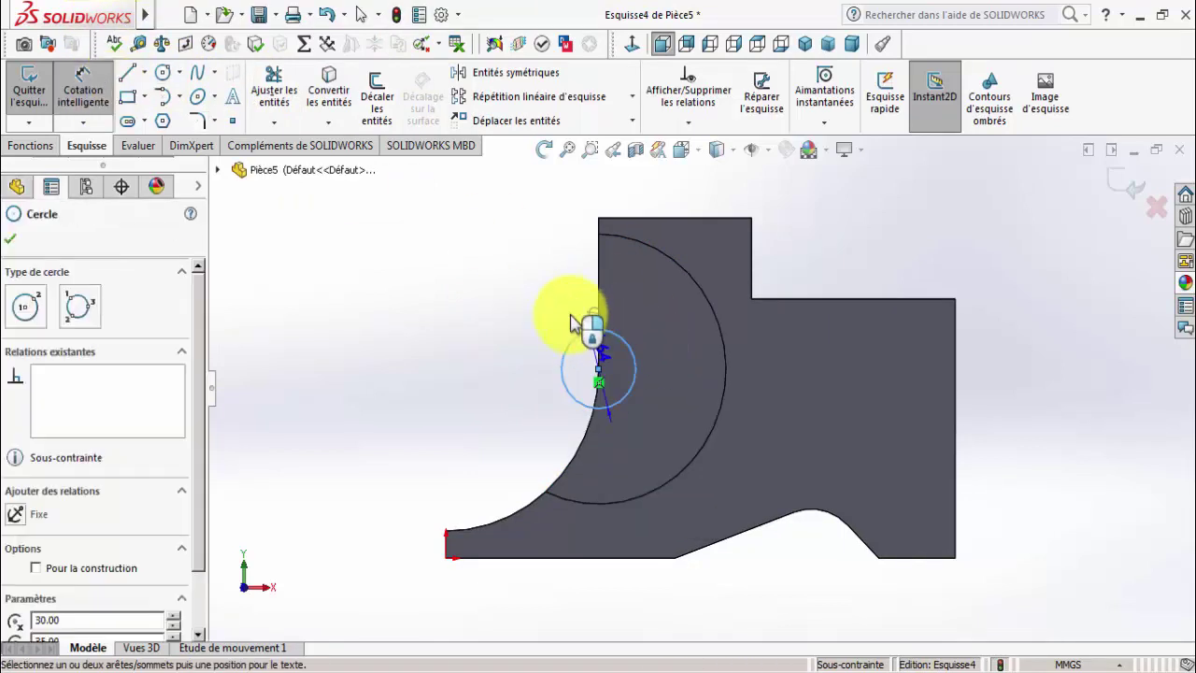
pyautogui.click(581, 320)
pyautogui.write('1')
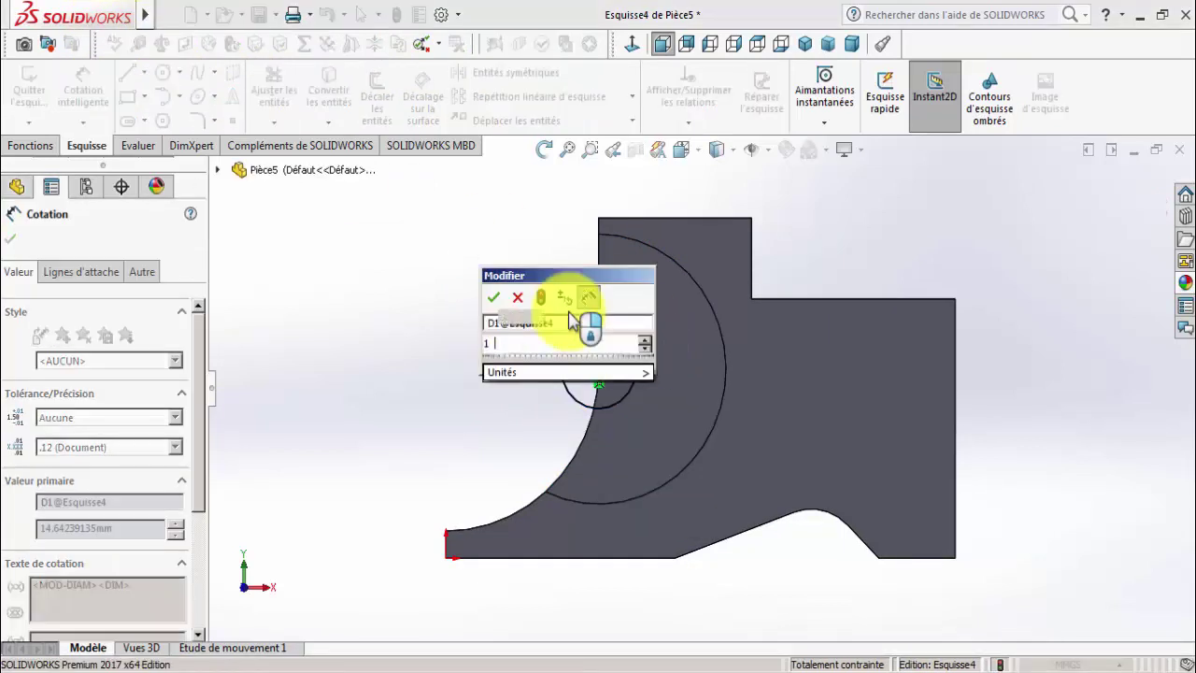
pyautogui.press('BackSpace')
pyautogui.press('BackSpace')
pyautogui.write('20')
pyautogui.press('Return')
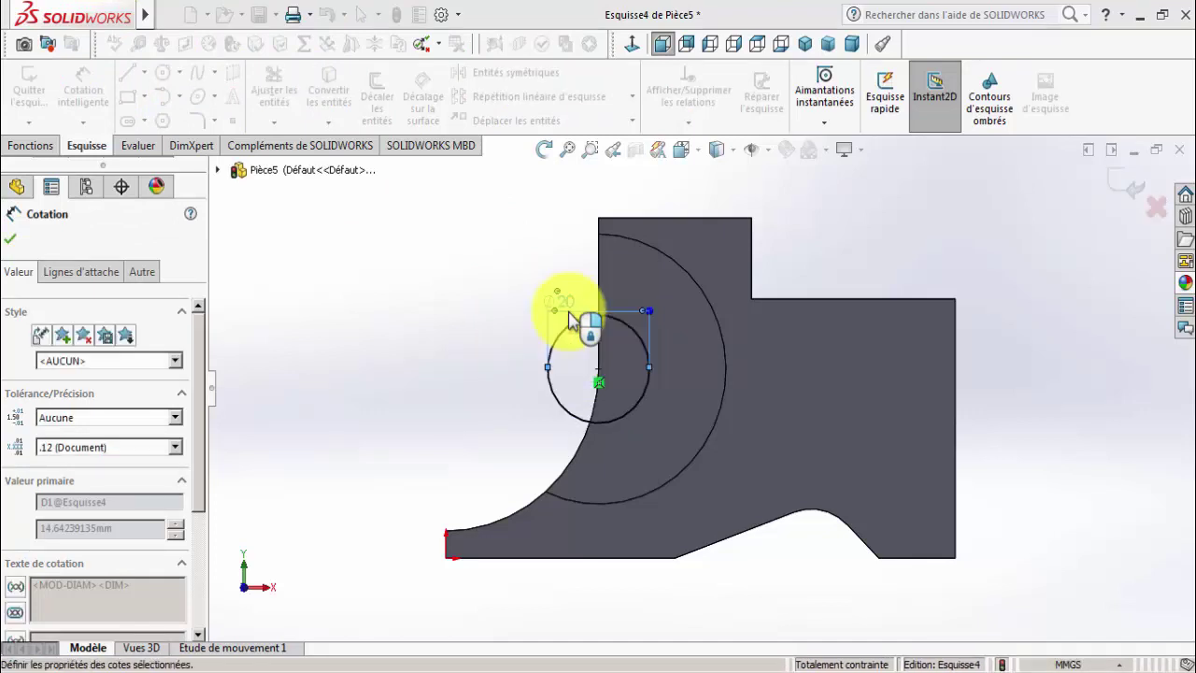
pyautogui.click(9, 239)
# Convert the vertical edge and curved edge into sketch geometry with Convertir les entités.
pyautogui.click(329, 94)
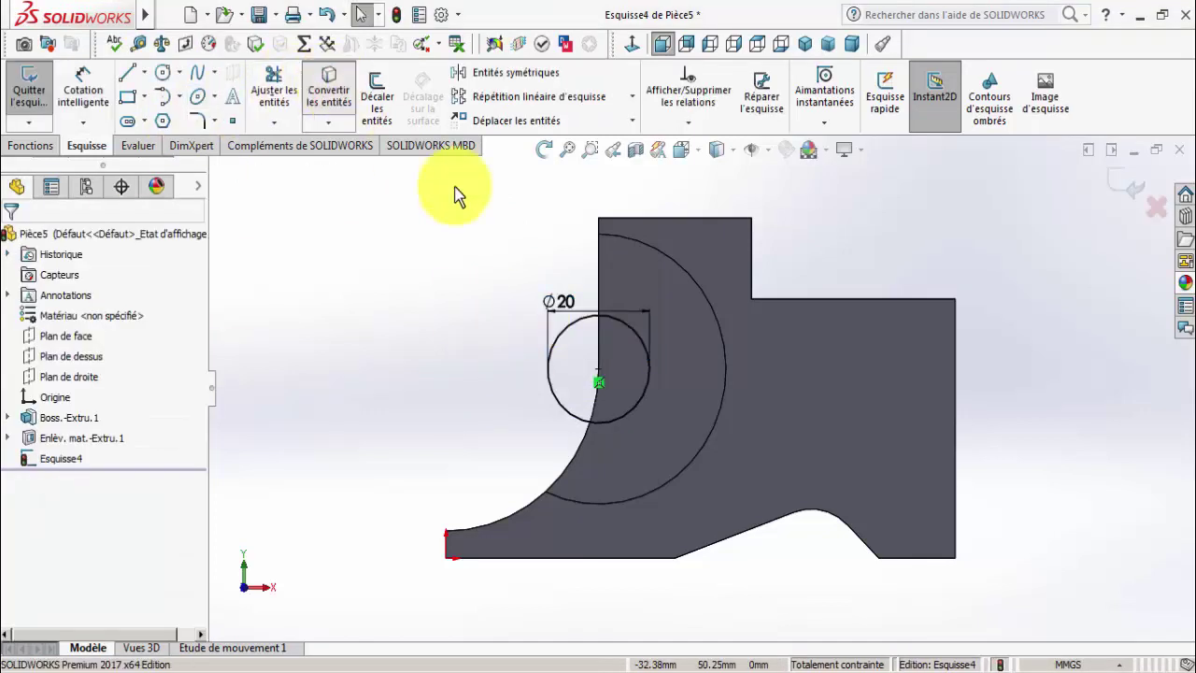
pyautogui.click(599, 286)
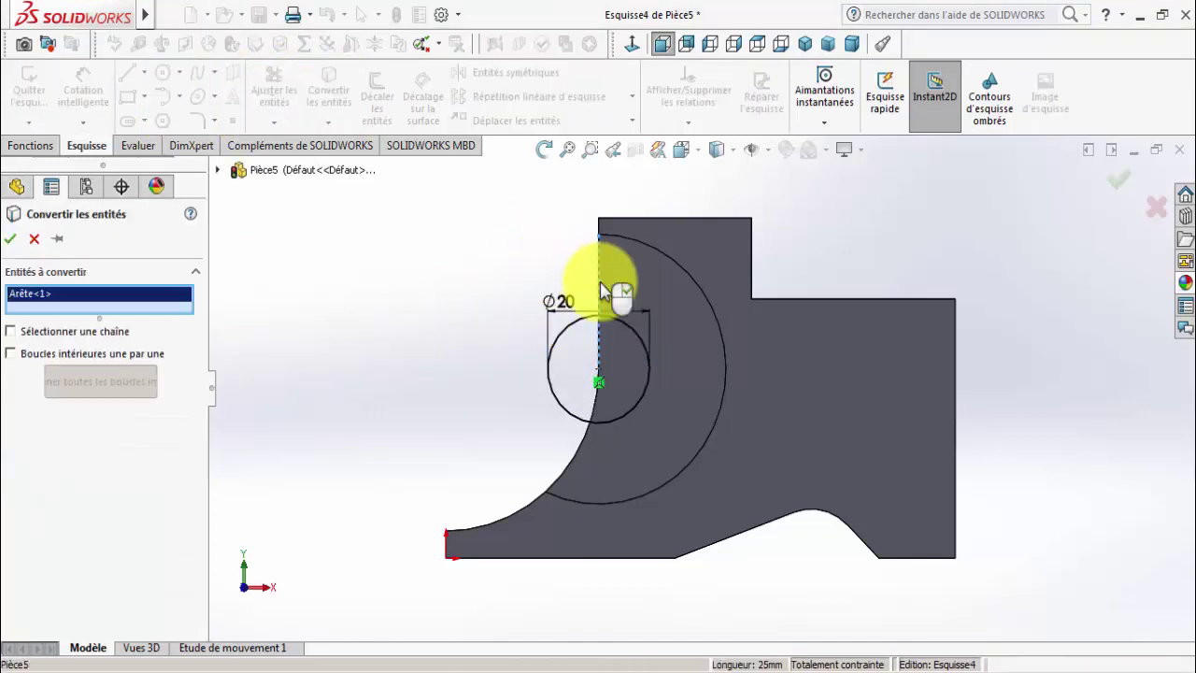
pyautogui.click(599, 414)
pyautogui.click(10, 239)
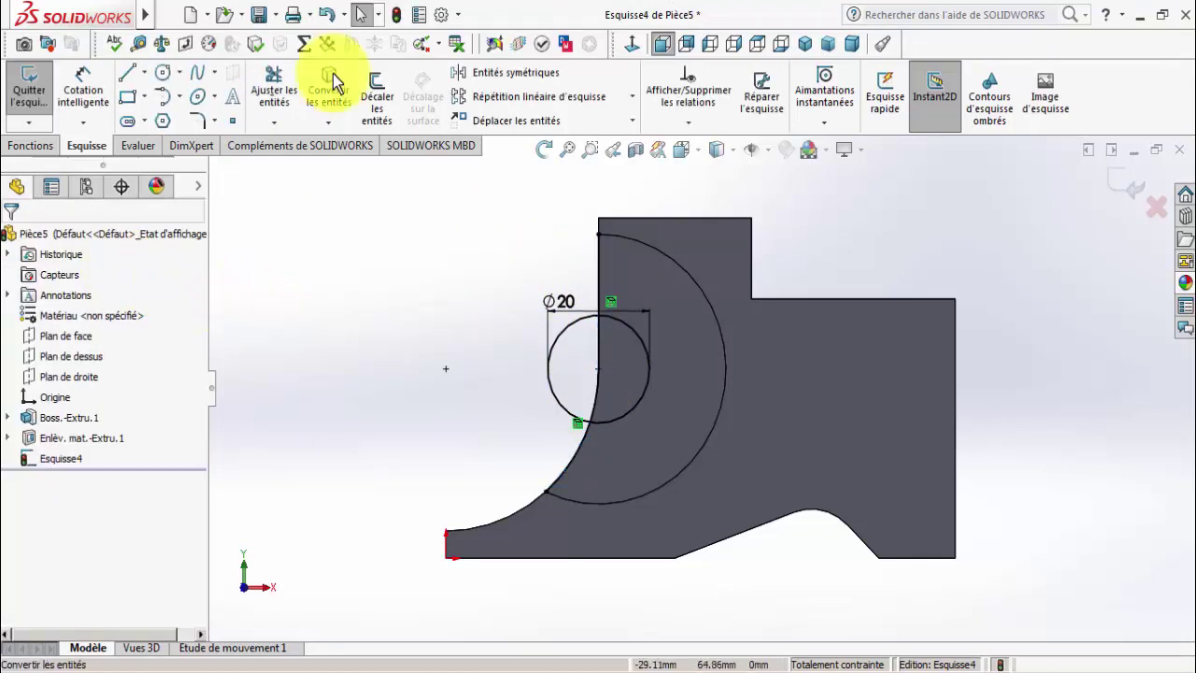
# Trim away the Ø20 circle's outer half, leaving a half-arc, and orbit the view.
pyautogui.click(280, 77)
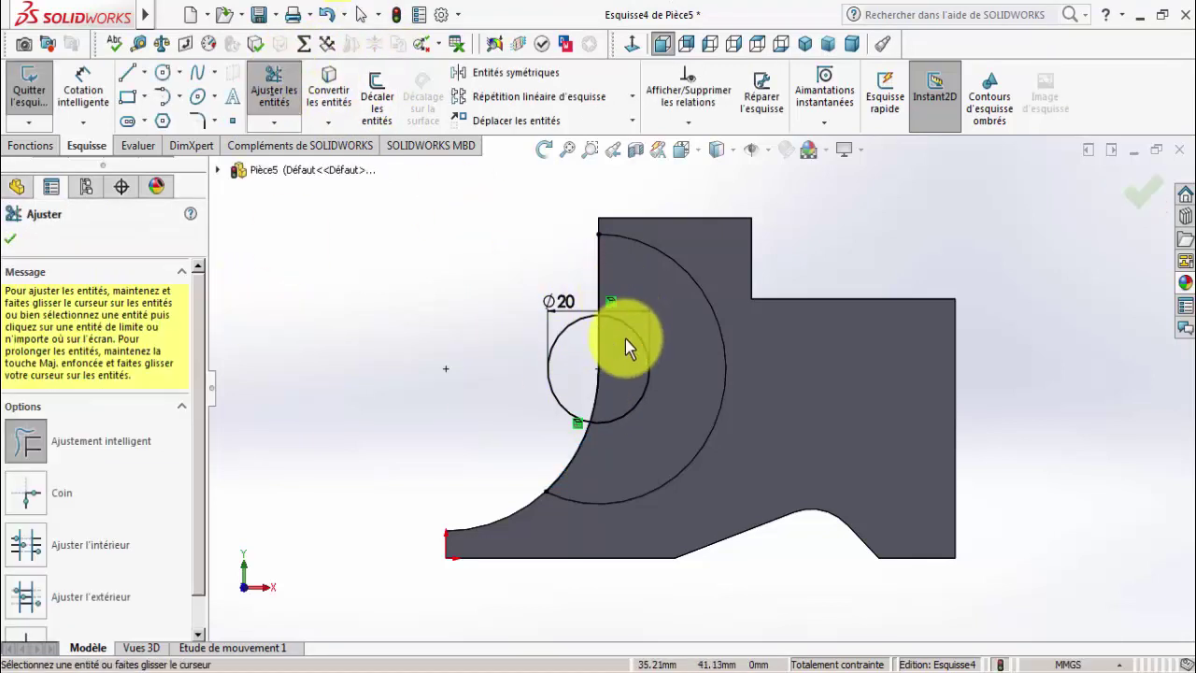
pyautogui.click(572, 342)
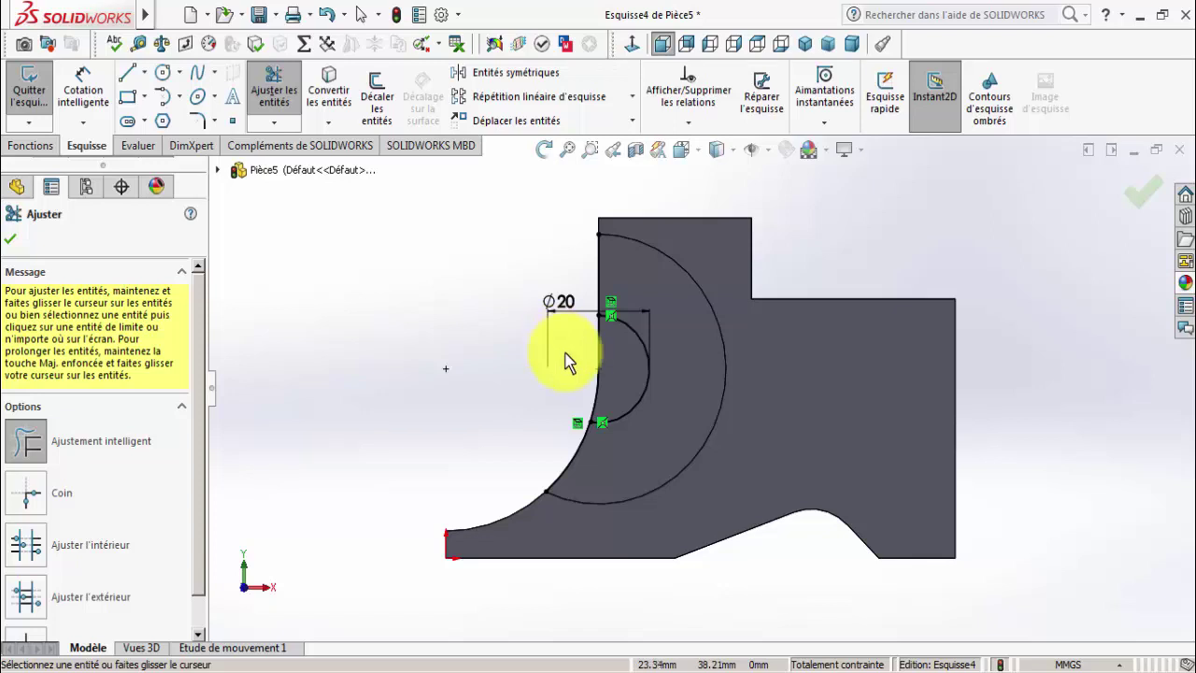
pyautogui.scroll(-1, 576, 378)
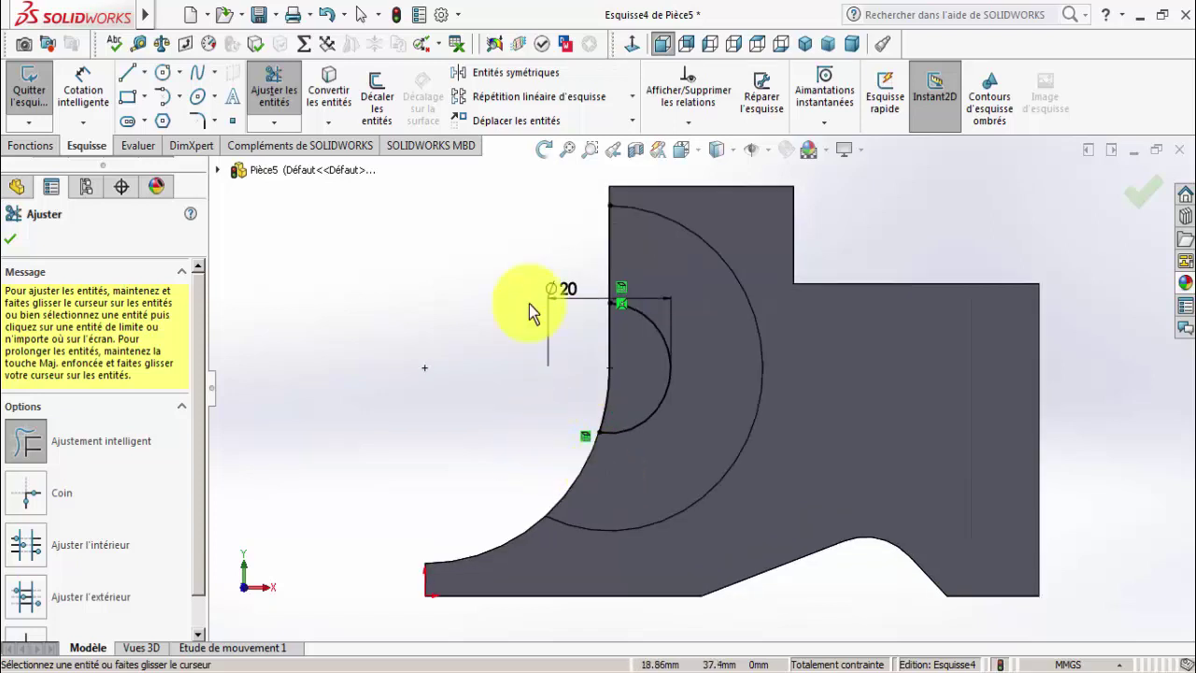
pyautogui.press('Escape')
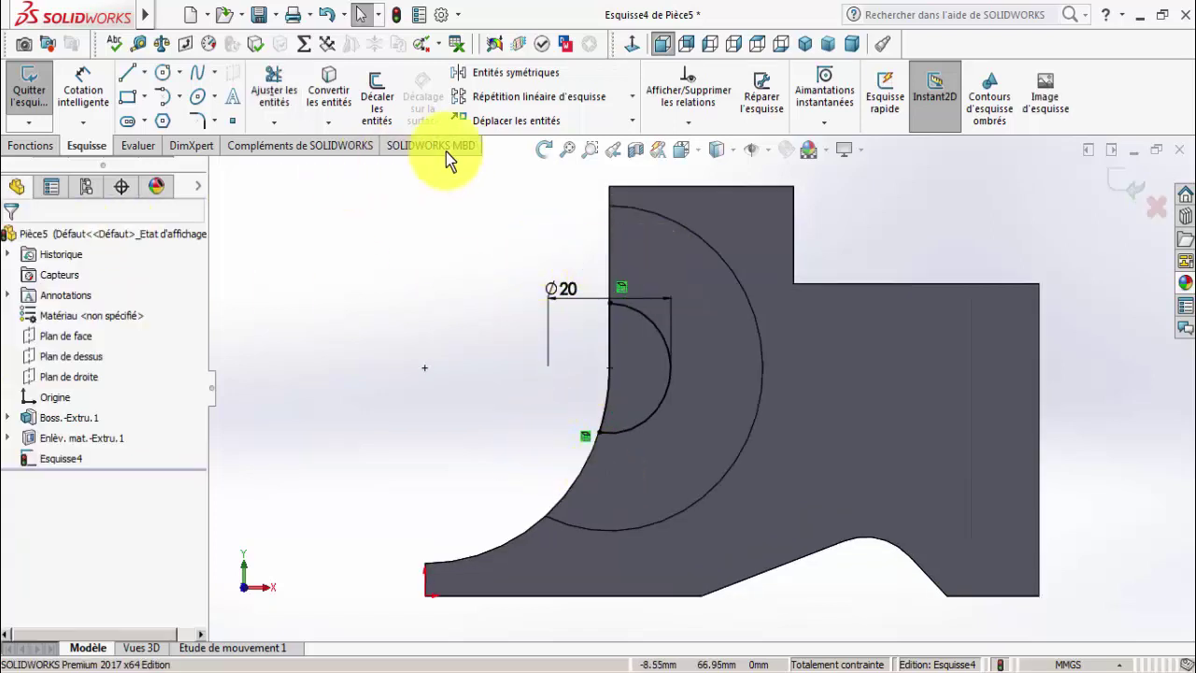
pyautogui.moveTo(526, 186); pyautogui.dragTo(542, 235)
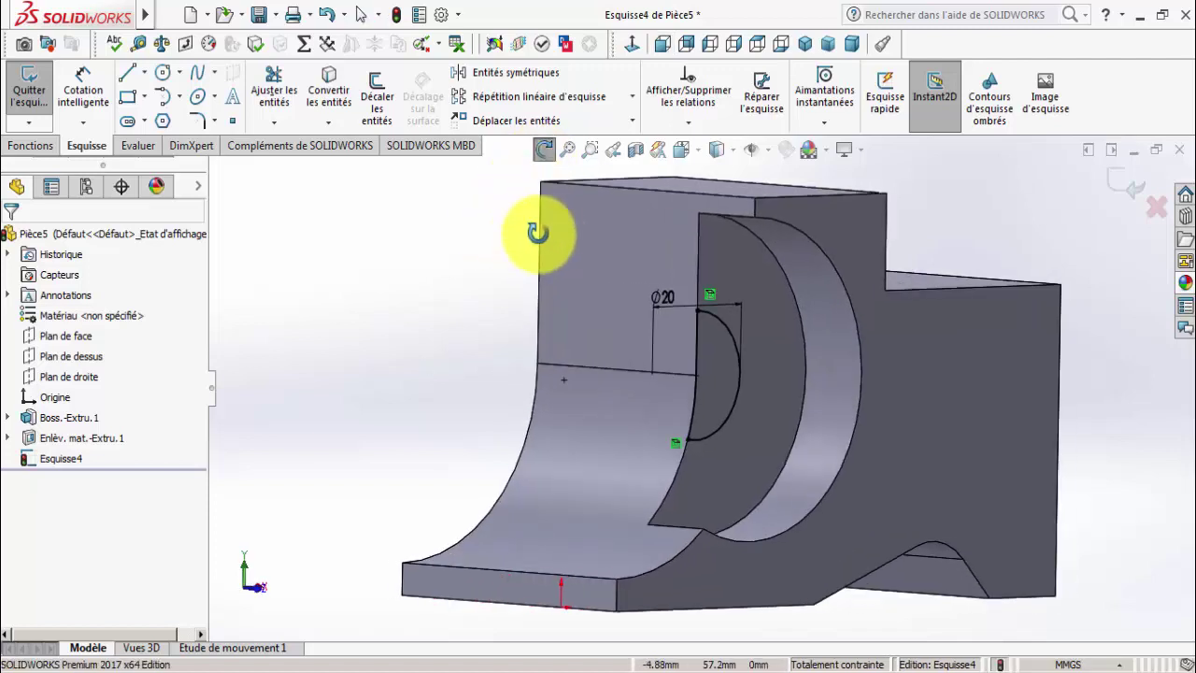
# Extrude the Ø20 half-arc sketch 5 mm into a half-cylinder boss, Boss.-Extru.2.
pyautogui.click(11, 140)
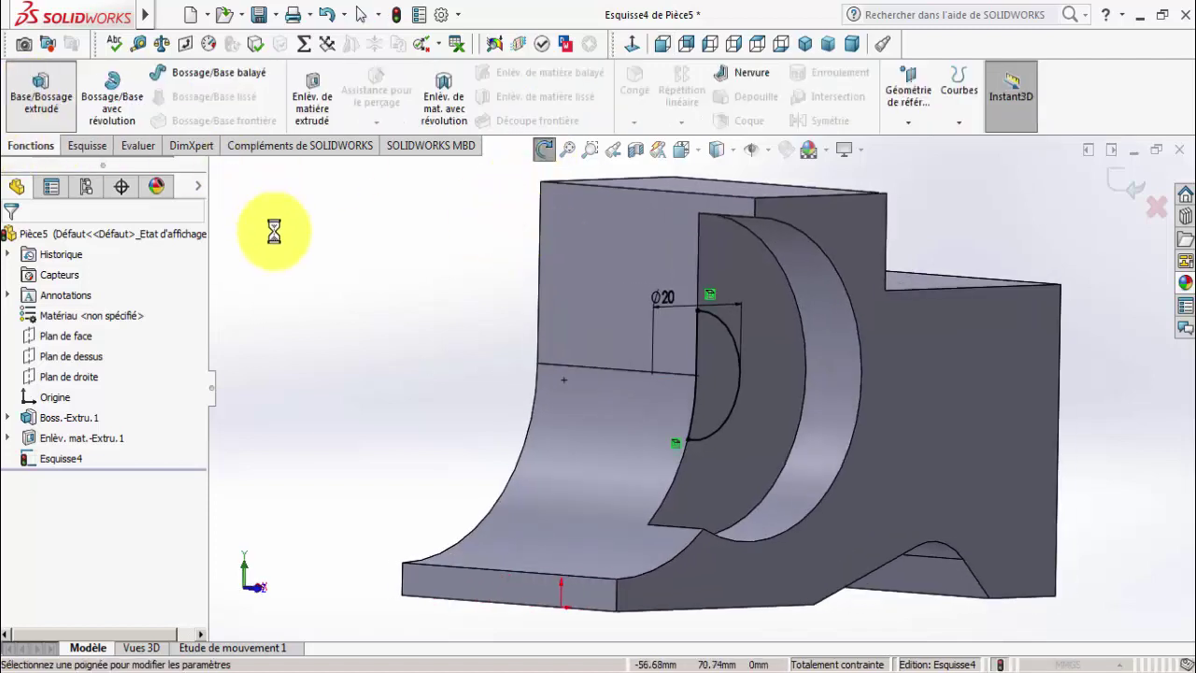
pyautogui.click(373, 668)
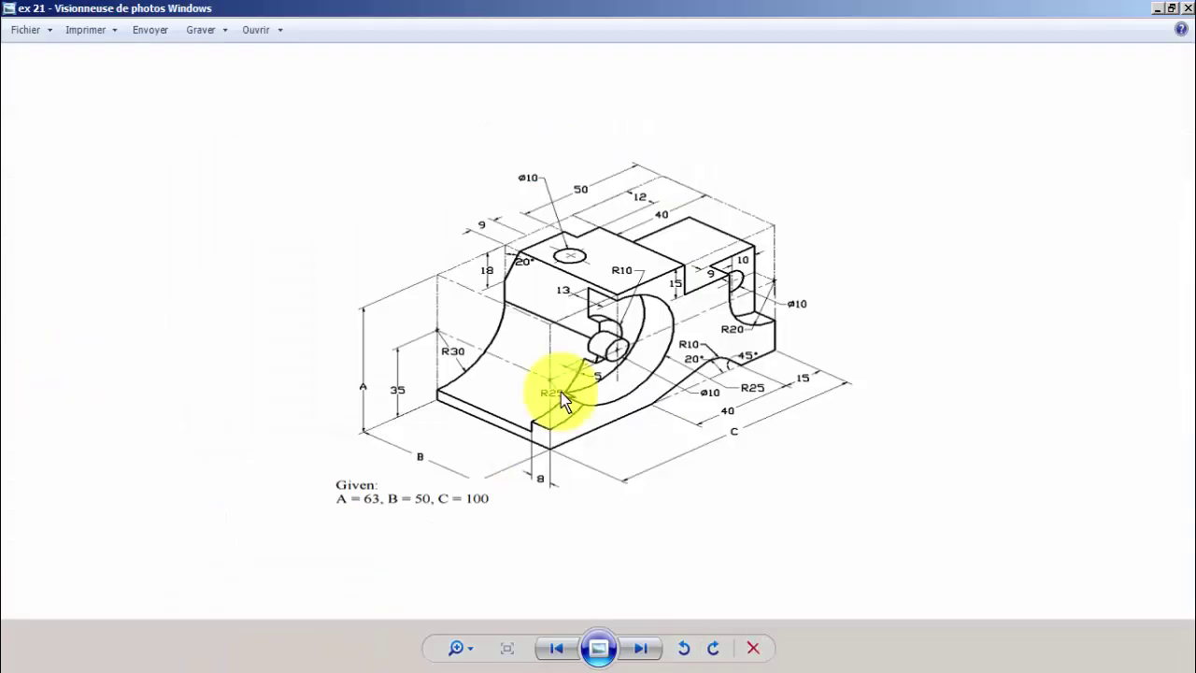
pyautogui.click(334, 665)
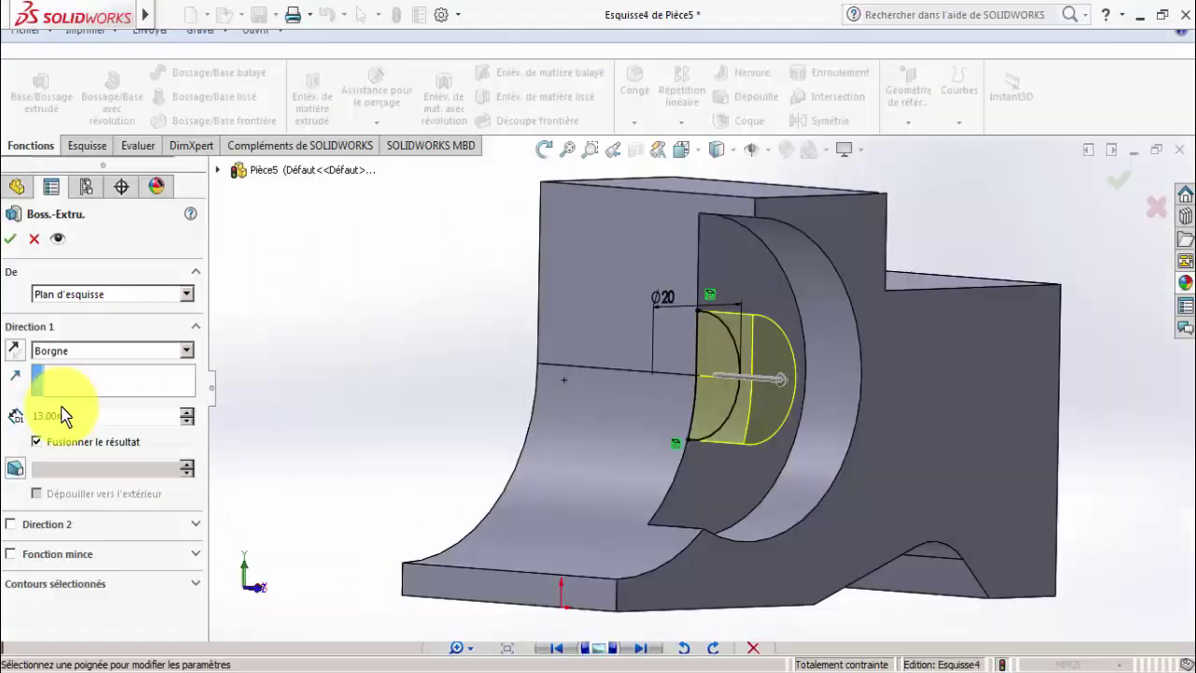
pyautogui.moveTo(75, 418); pyautogui.dragTo(17, 421)
pyautogui.write('5')
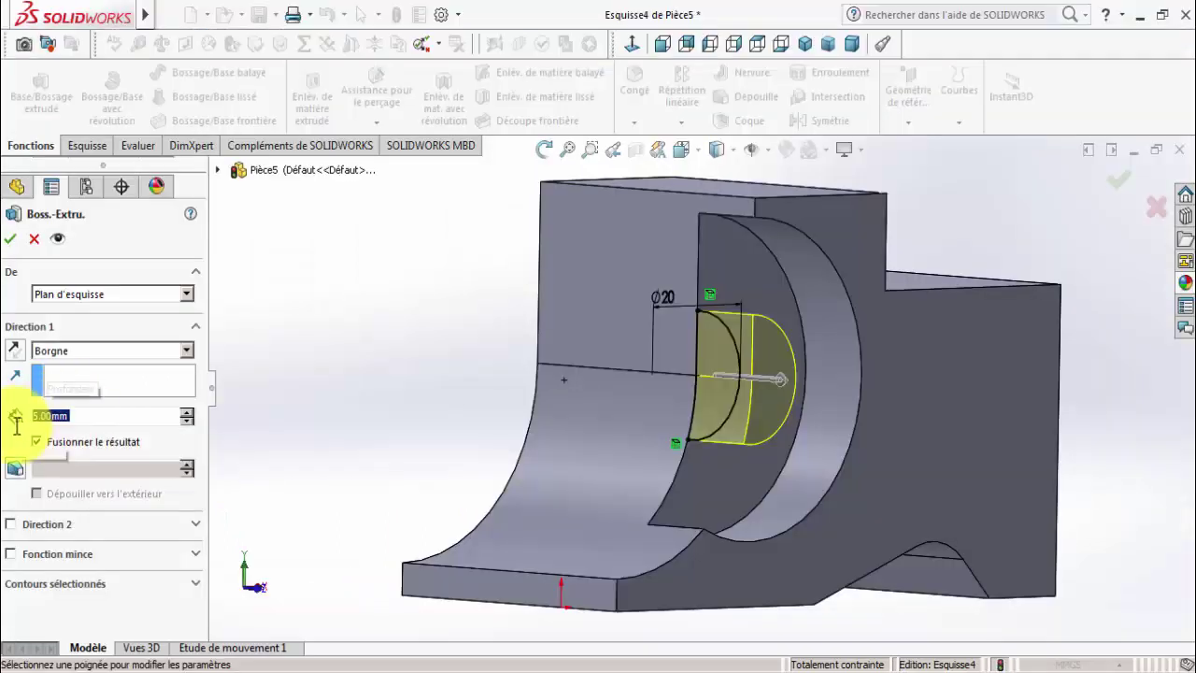
pyautogui.click(10, 238)
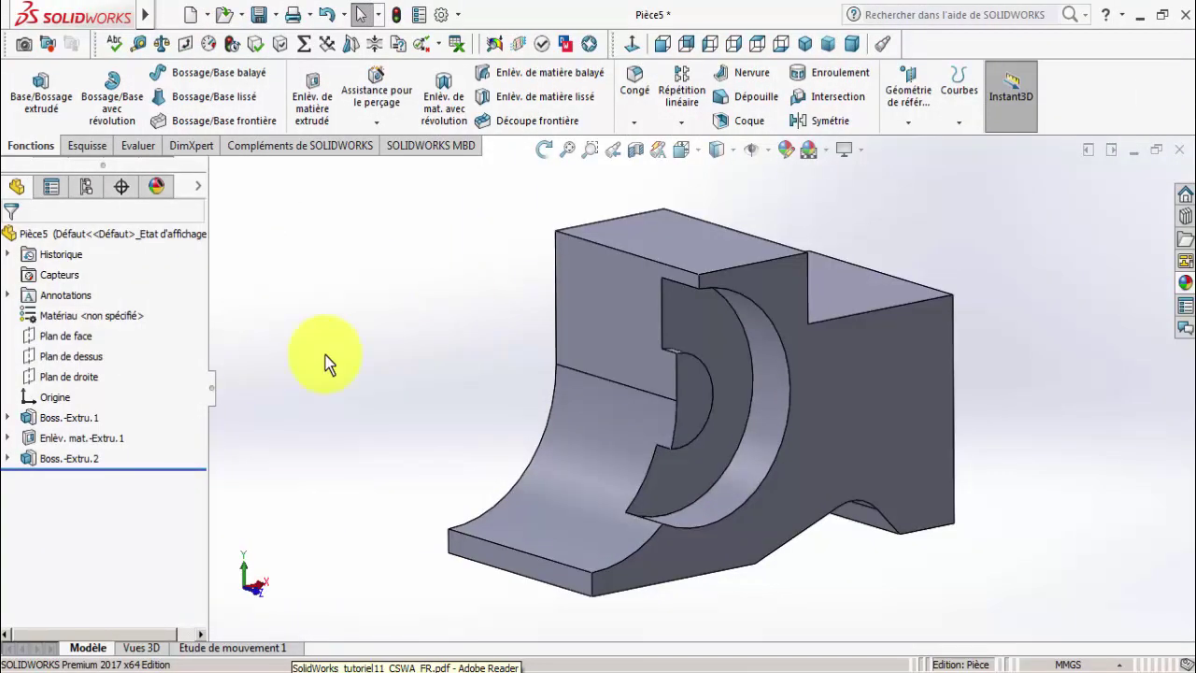
pyautogui.click(327, 666)
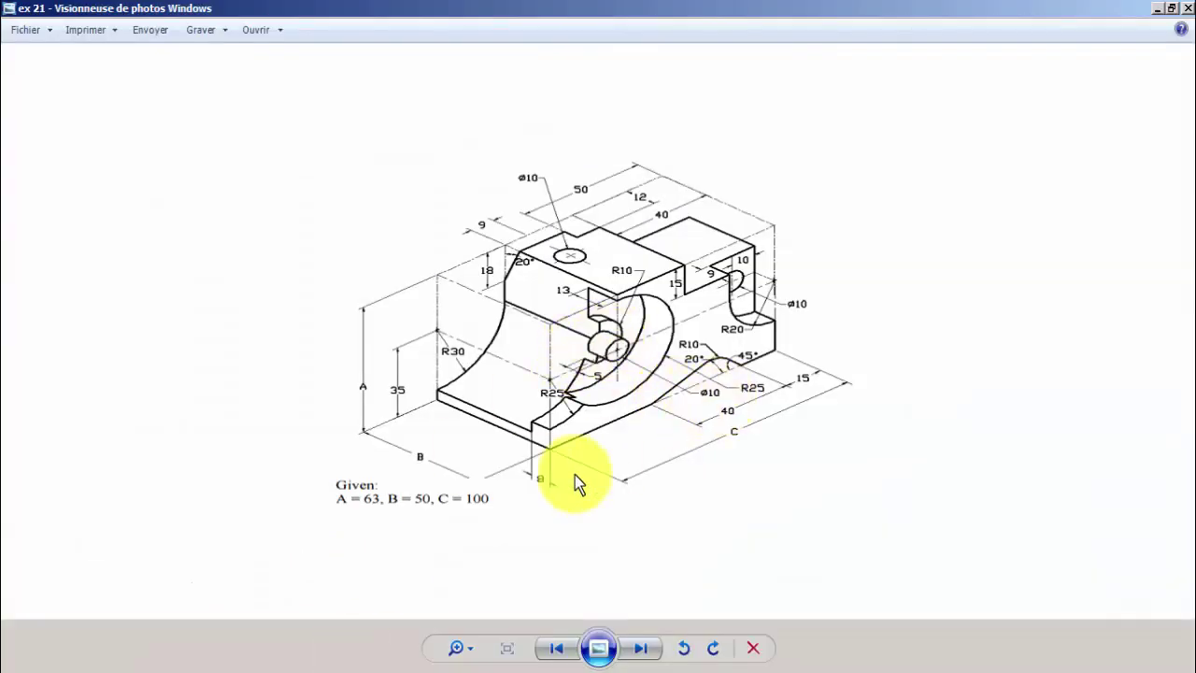
pyautogui.click(354, 660)
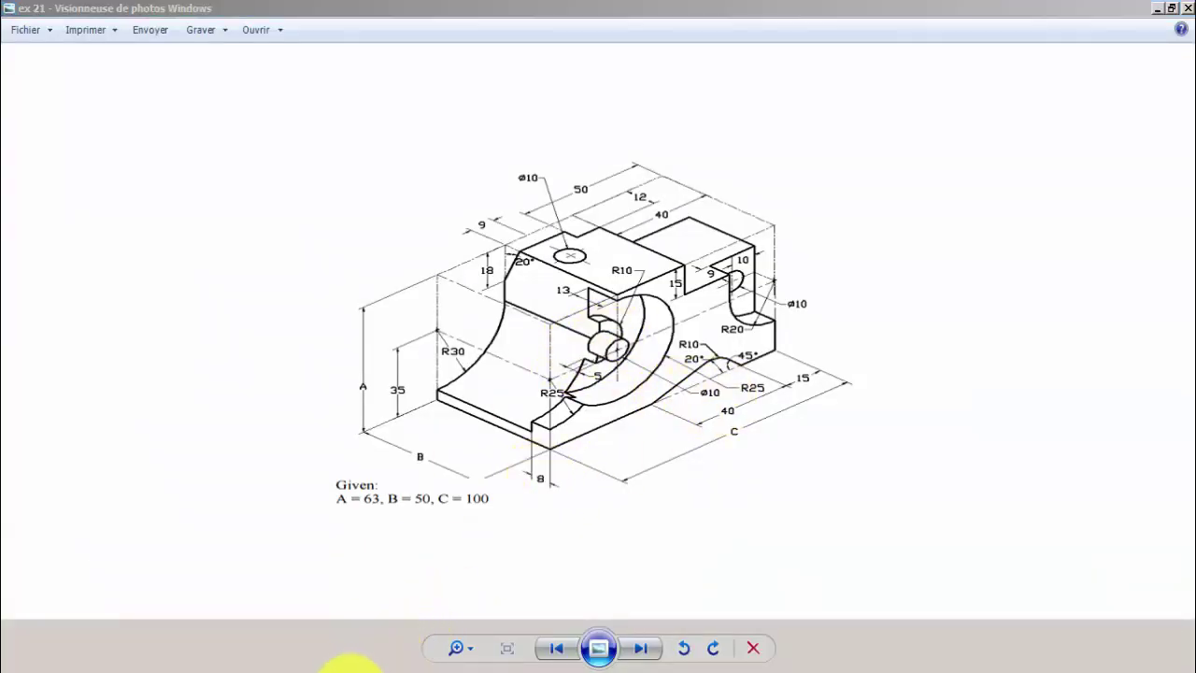
pyautogui.click(696, 397)
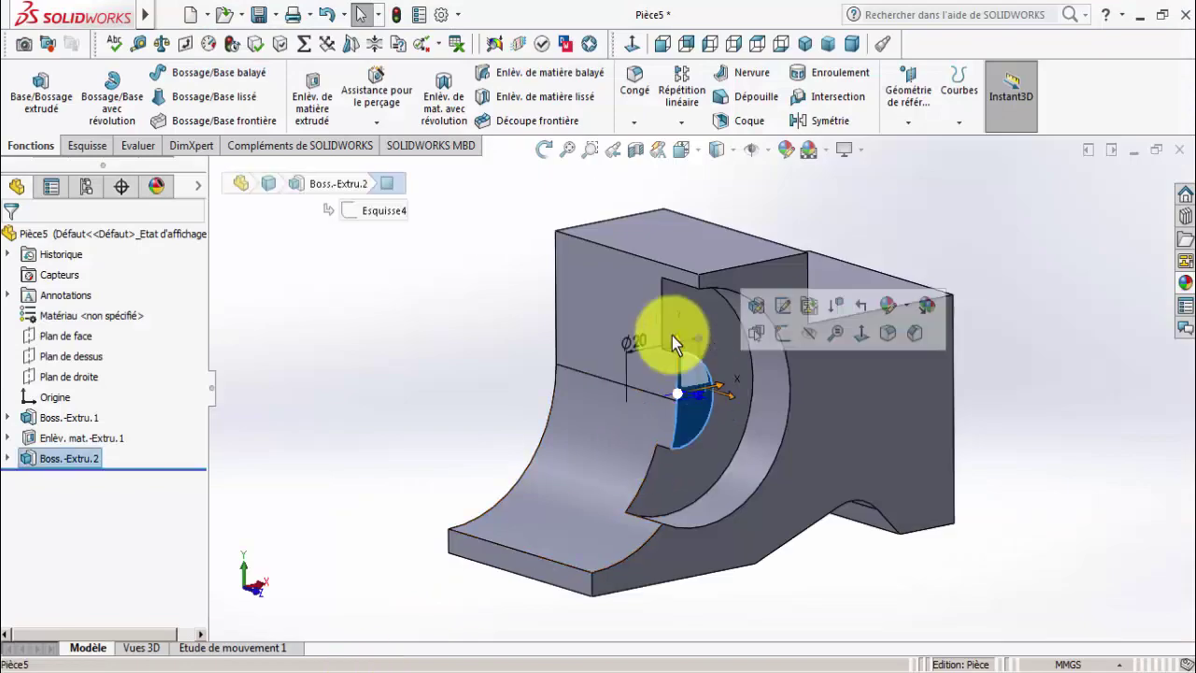
# Start a sketch on the half-disc boss face, viewed Normal To, and draw a circle at its centre.
pyautogui.click(101, 148)
pyautogui.click(39, 84)
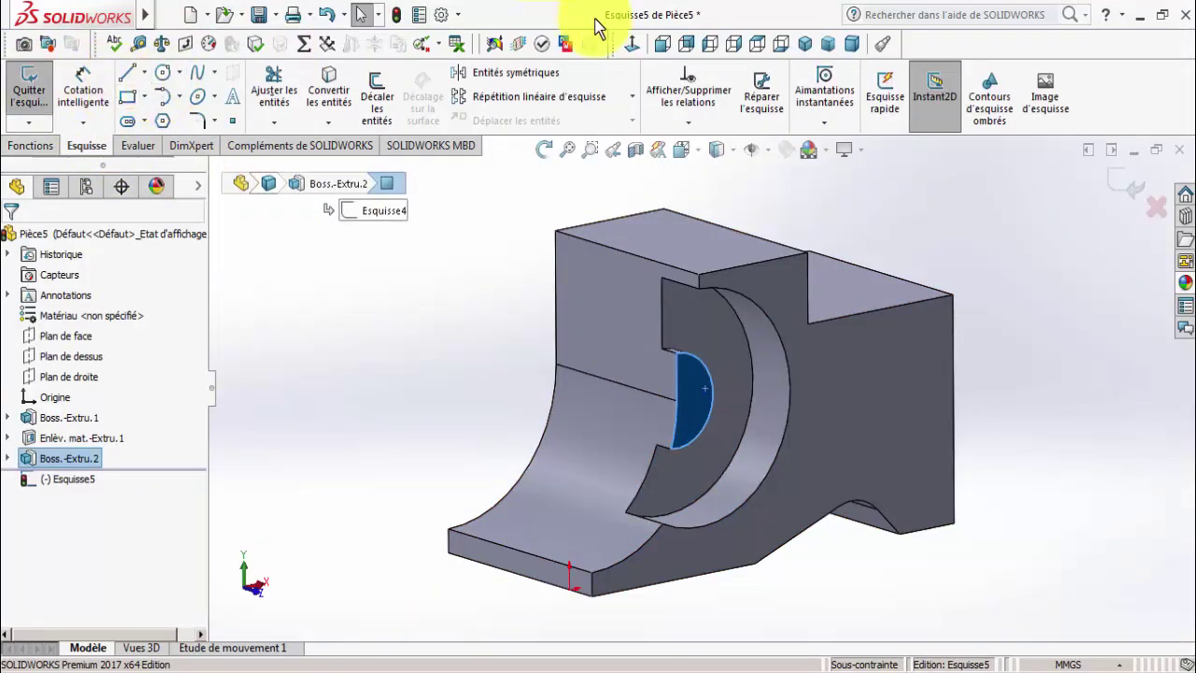
pyautogui.click(631, 56)
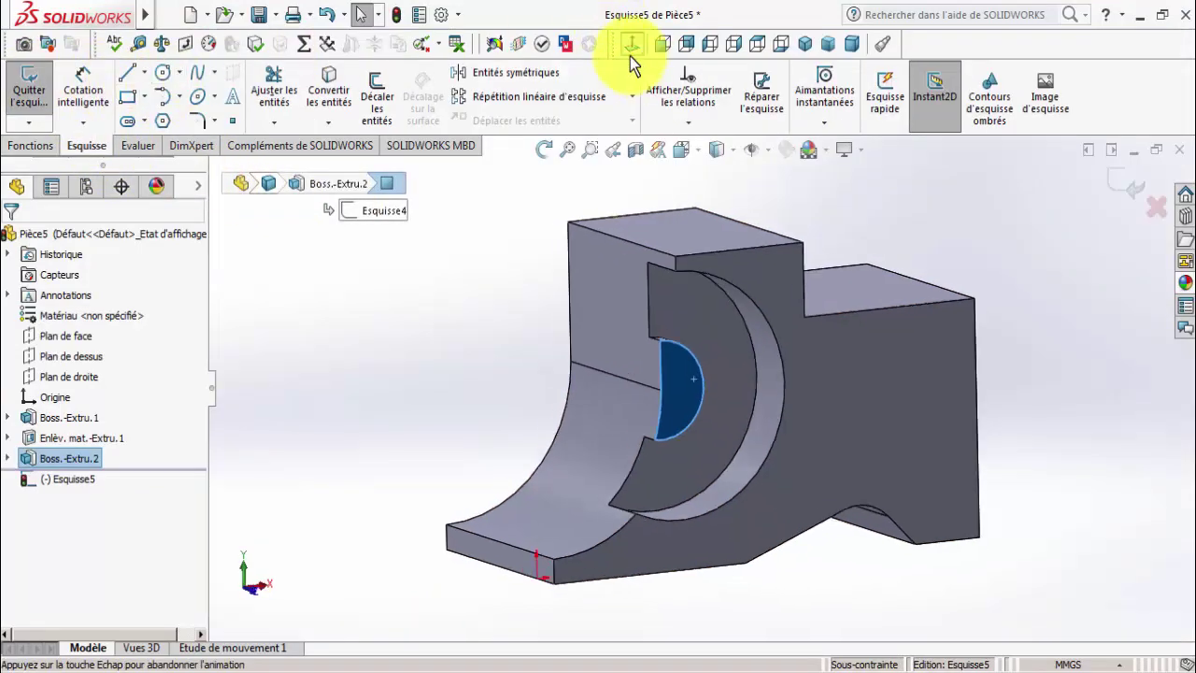
pyautogui.click(165, 73)
pyautogui.click(637, 337)
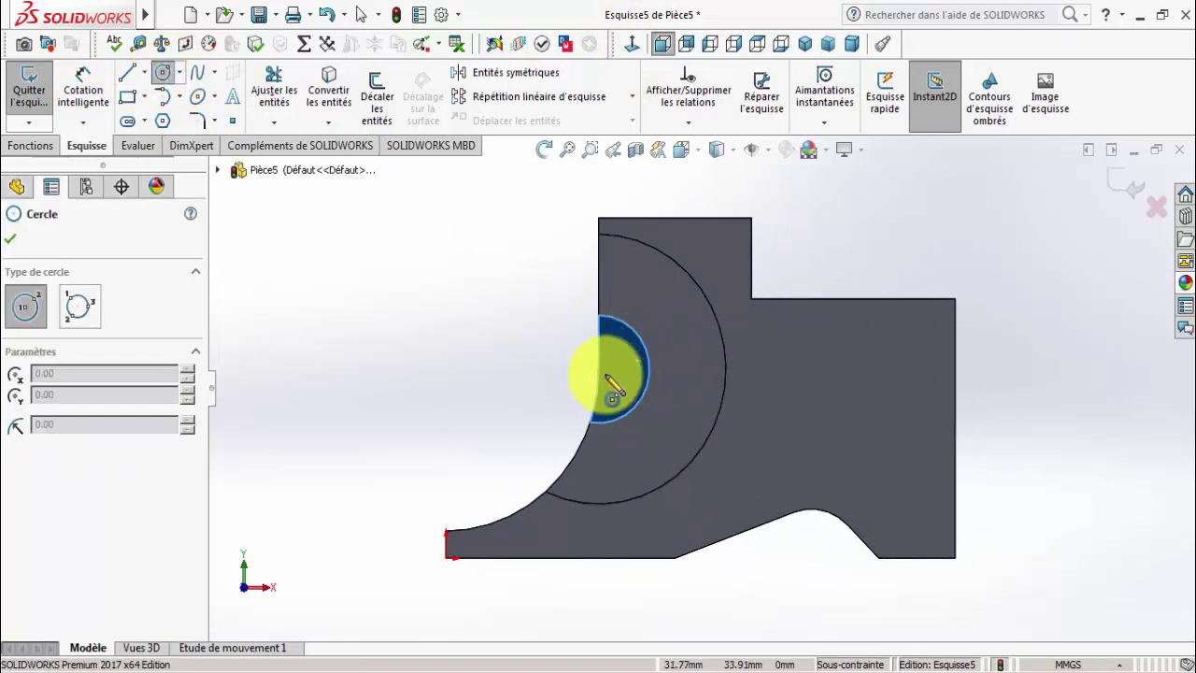
pyautogui.click(599, 370)
pyautogui.rightClick(585, 367)
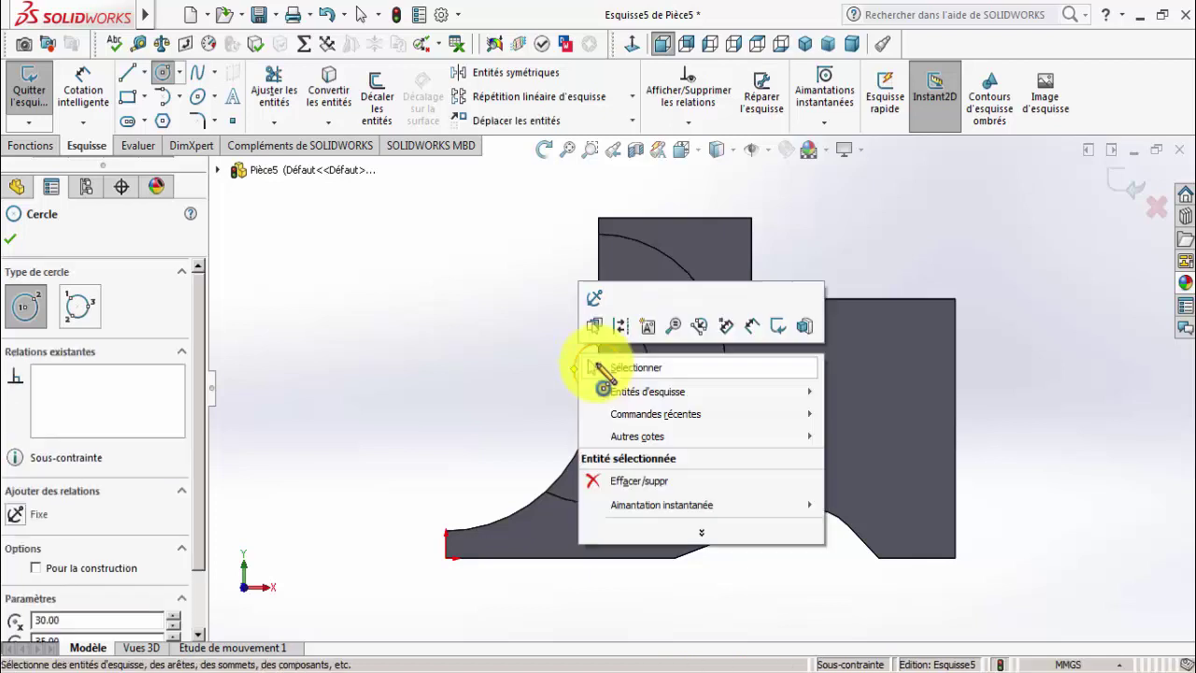
pyautogui.click(595, 366)
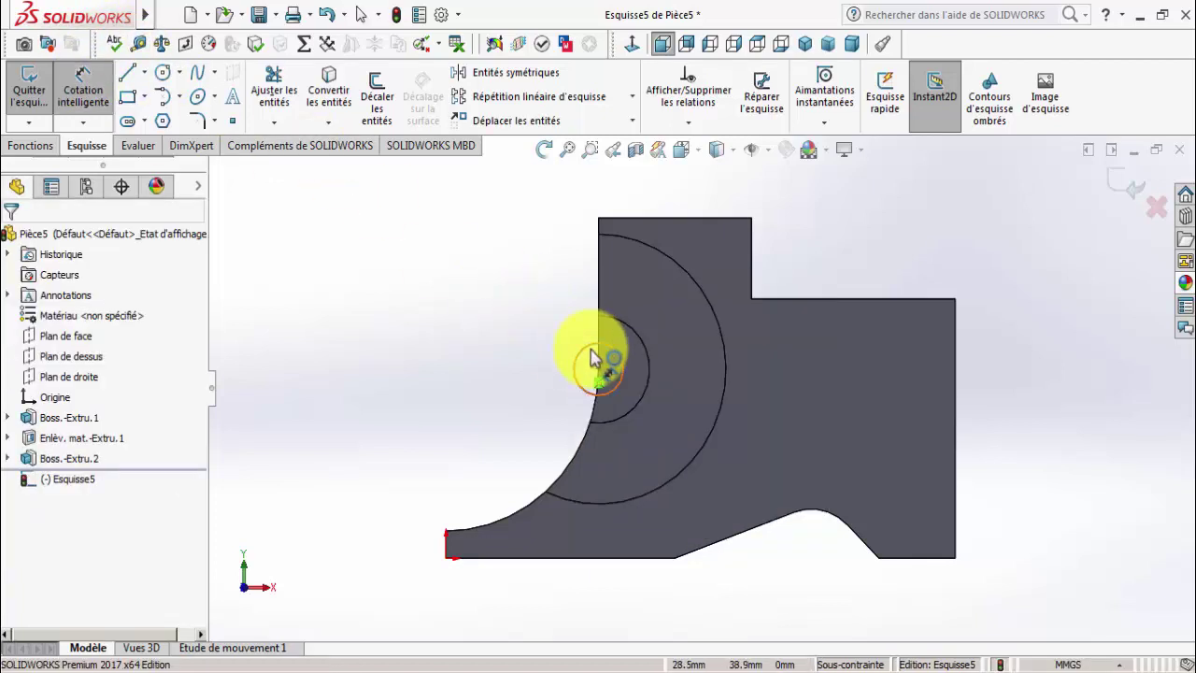
# Dimension the small circle's diameter to 10 mm and compare with the ex 21 drawing.
pyautogui.click(596, 345)
pyautogui.click(551, 335)
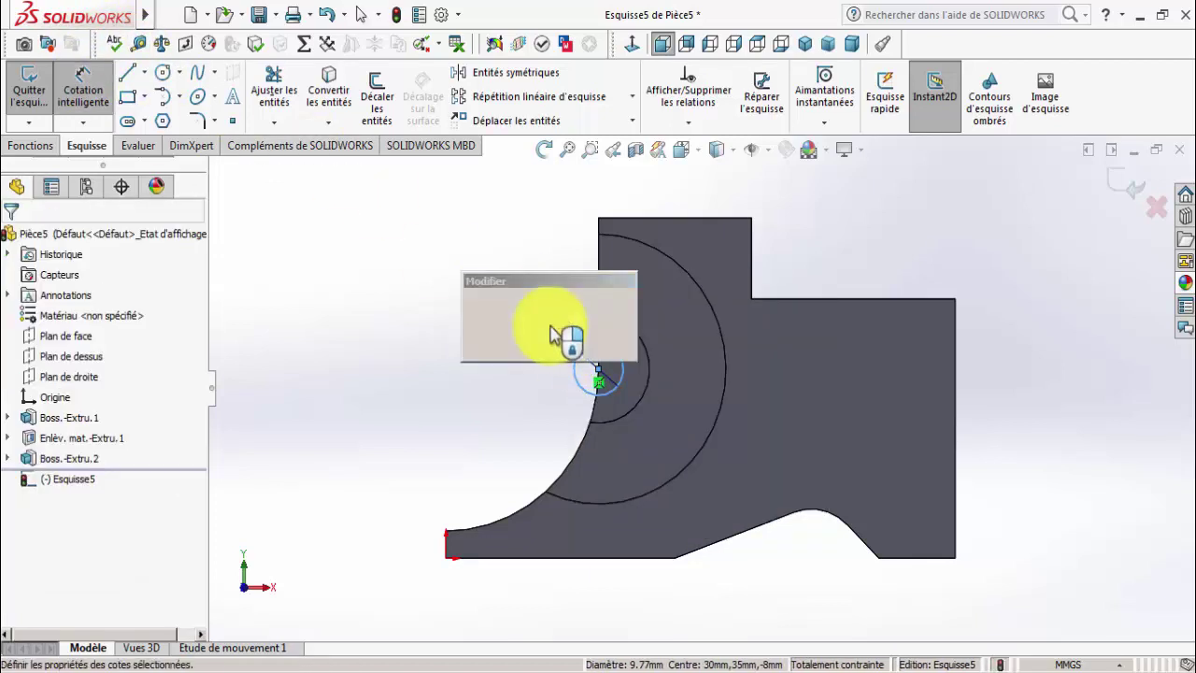
pyautogui.write('10')
pyautogui.press('Return')
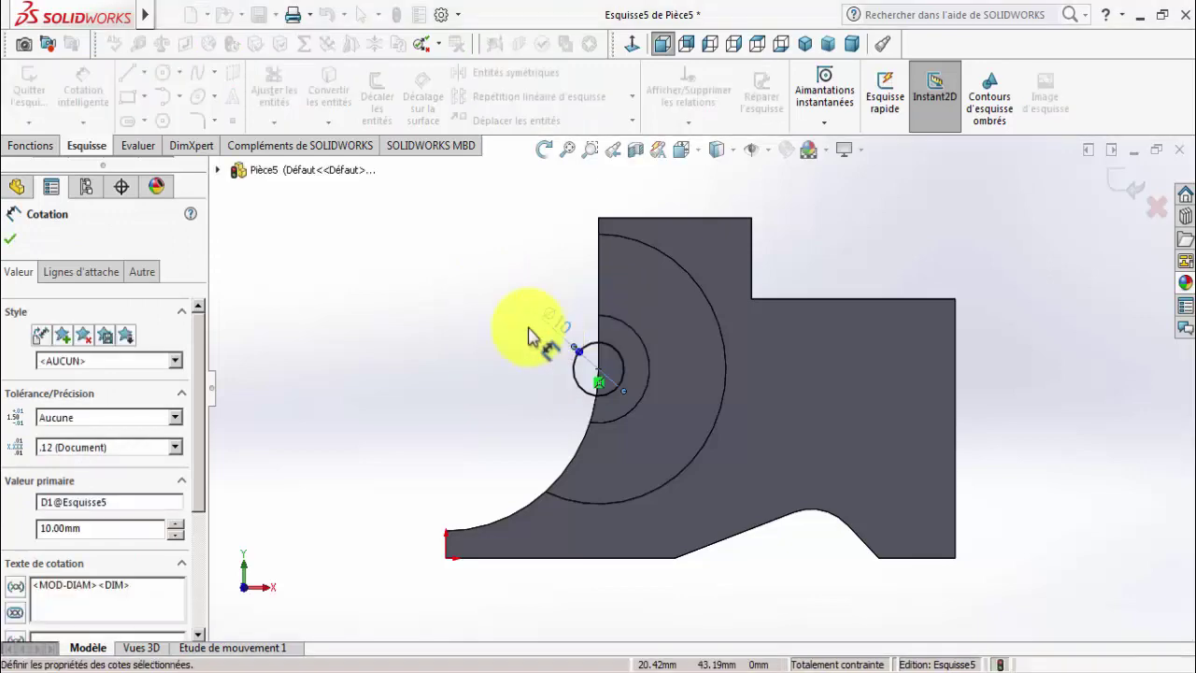
pyautogui.click(378, 665)
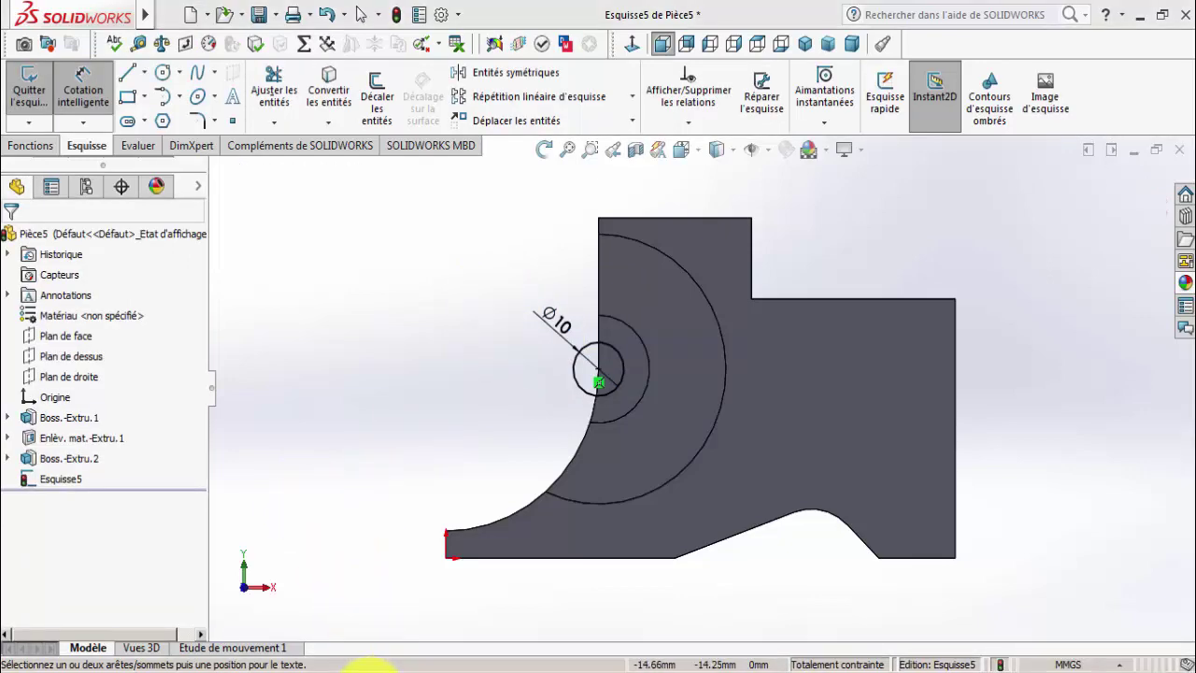
pyautogui.hotkey('alt', 'Tab')
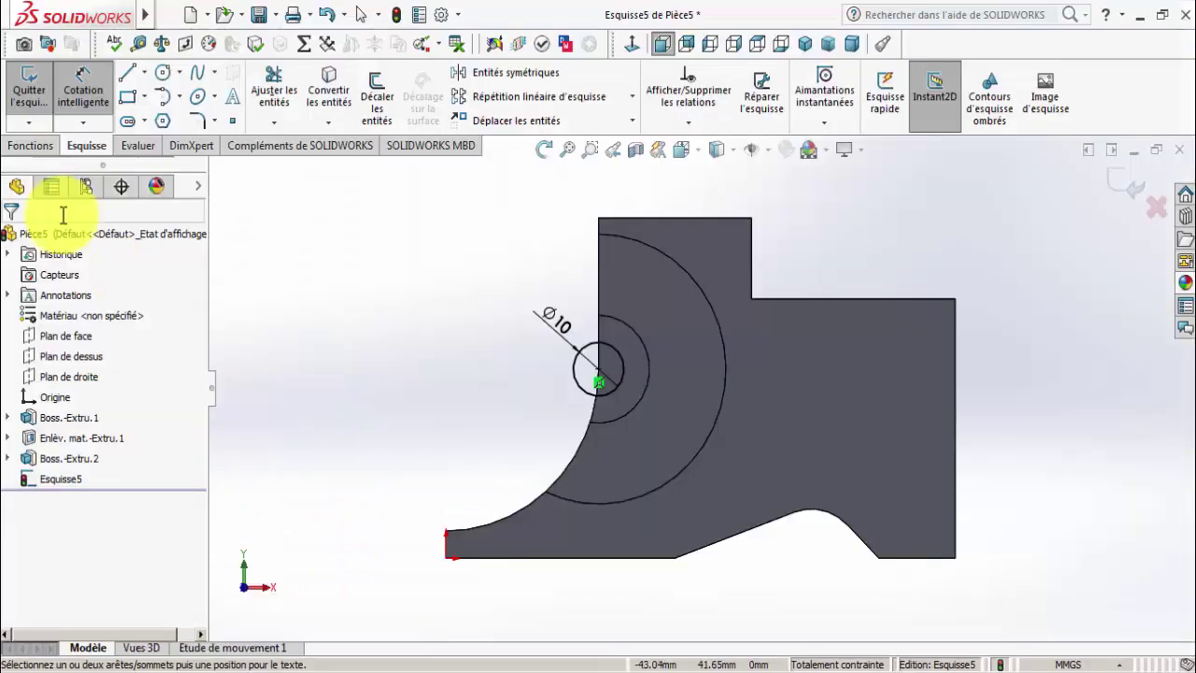
# Extrude the Ø10 circle 8 mm into a pin, Boss.-Extru.3.
pyautogui.click(25, 103)
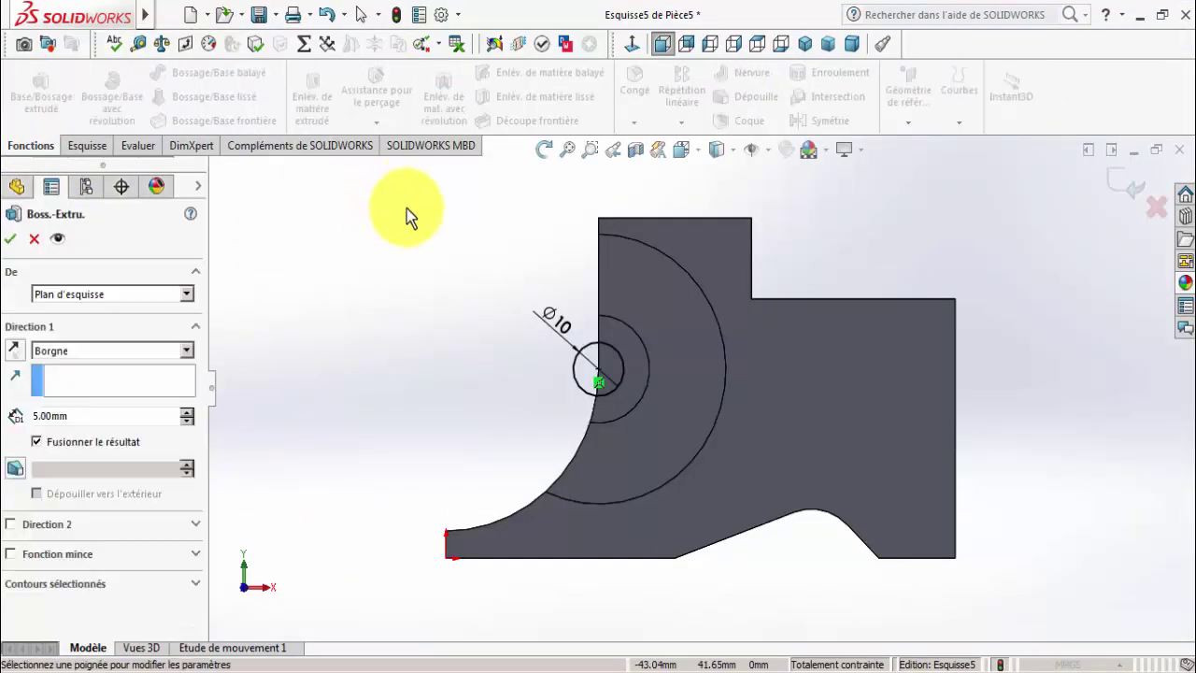
pyautogui.click(544, 150)
pyautogui.moveTo(547, 225); pyautogui.dragTo(582, 267)
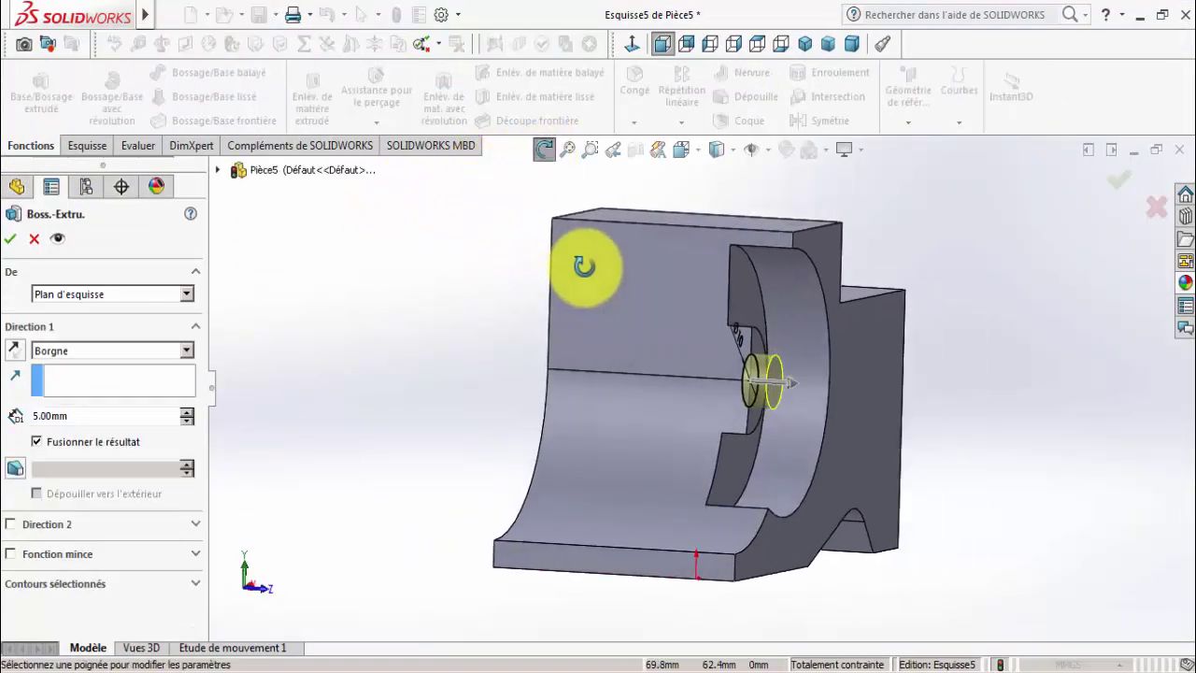
pyautogui.moveTo(60, 425); pyautogui.dragTo(5, 434)
pyautogui.write('8')
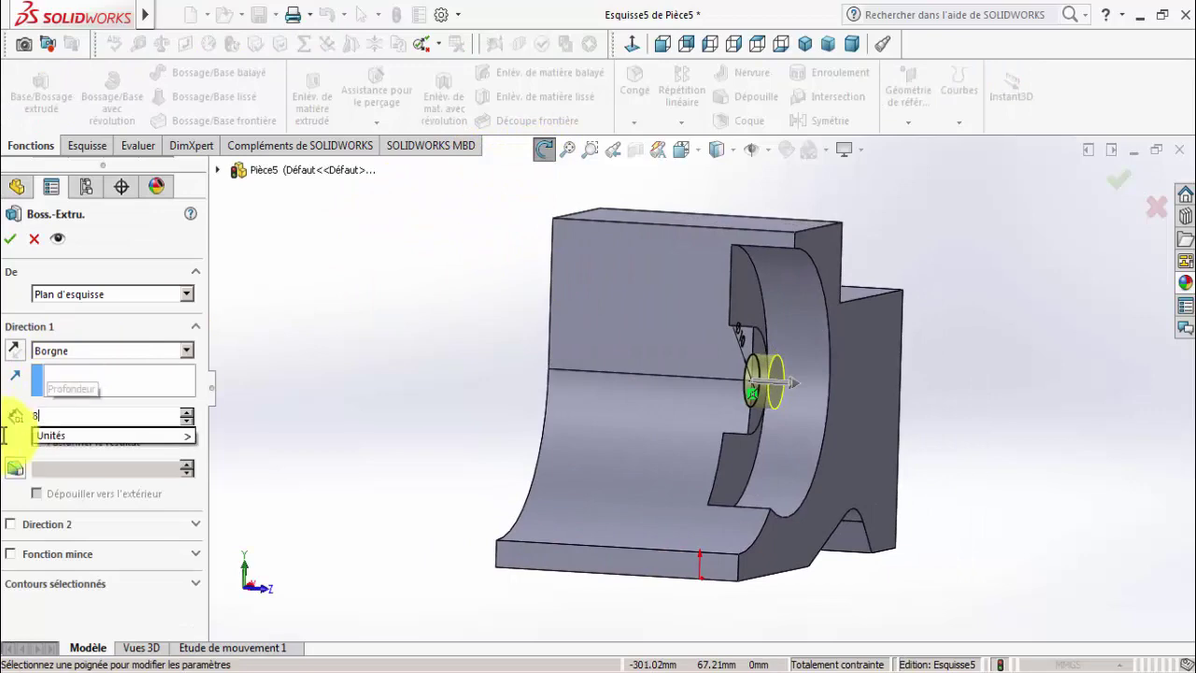
pyautogui.press('Return')
pyautogui.click(11, 238)
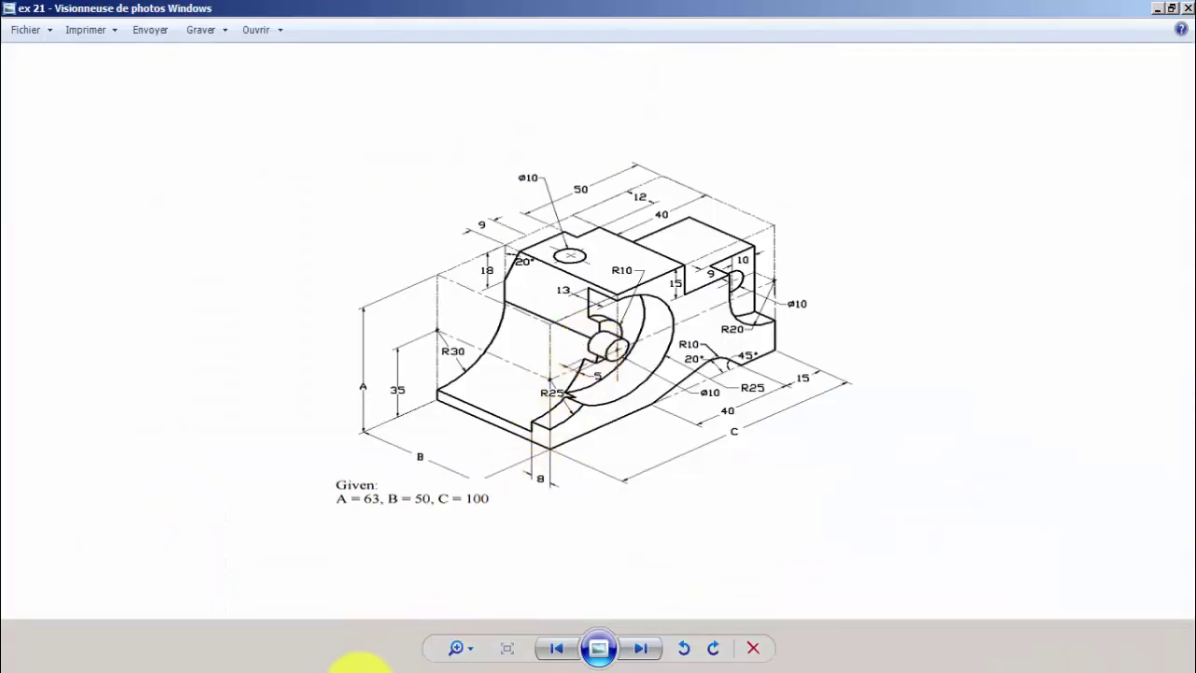
# Inspect the new pin, recheck the ex 21 drawing, and select the large flat profile face.
pyautogui.click(349, 660)
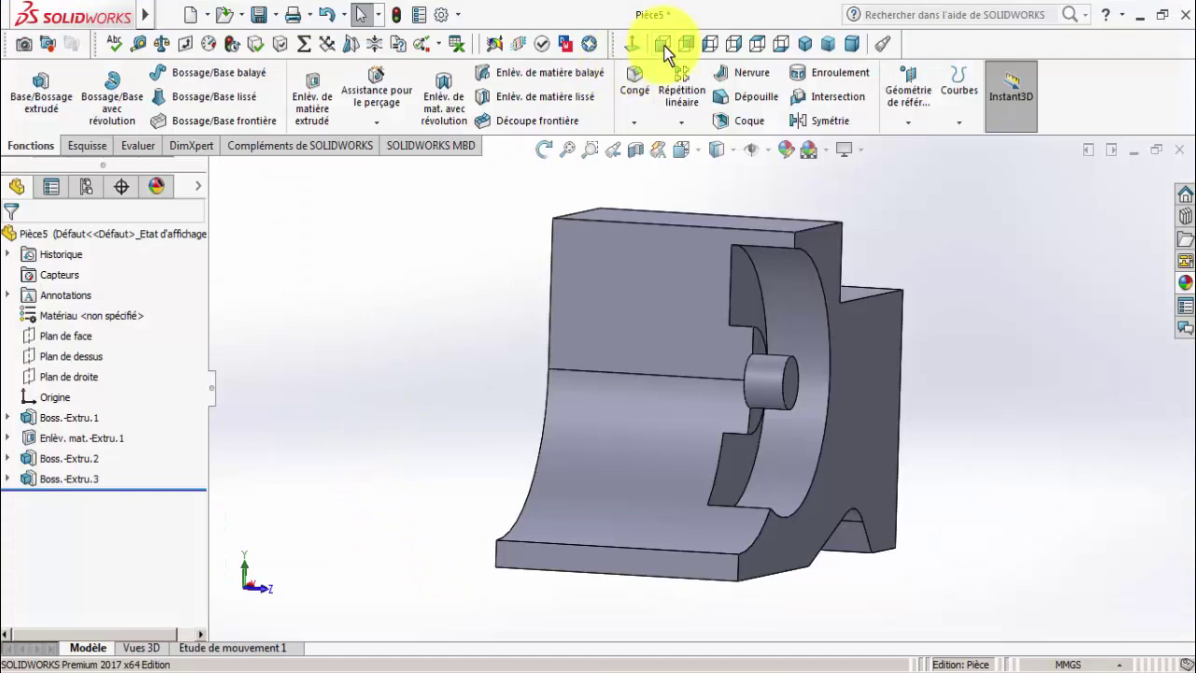
pyautogui.click(543, 150)
pyautogui.moveTo(528, 201); pyautogui.dragTo(517, 184)
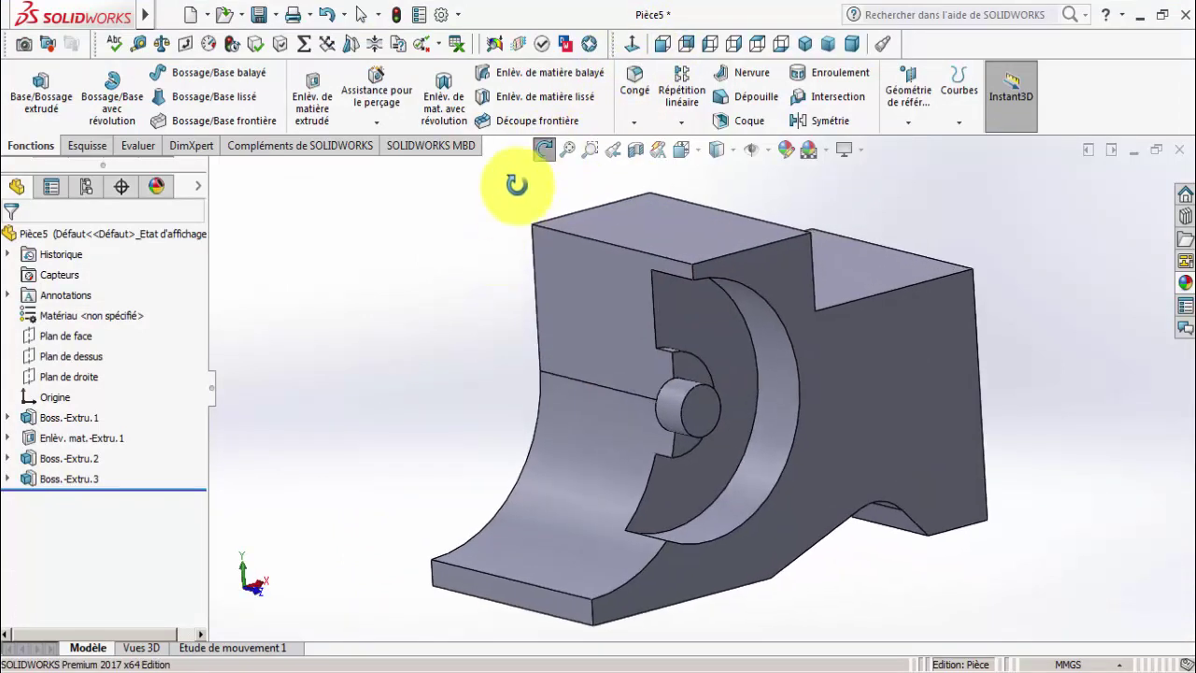
pyautogui.click(544, 149)
pyautogui.moveTo(431, 266); pyautogui.dragTo(360, 294, button='middle')
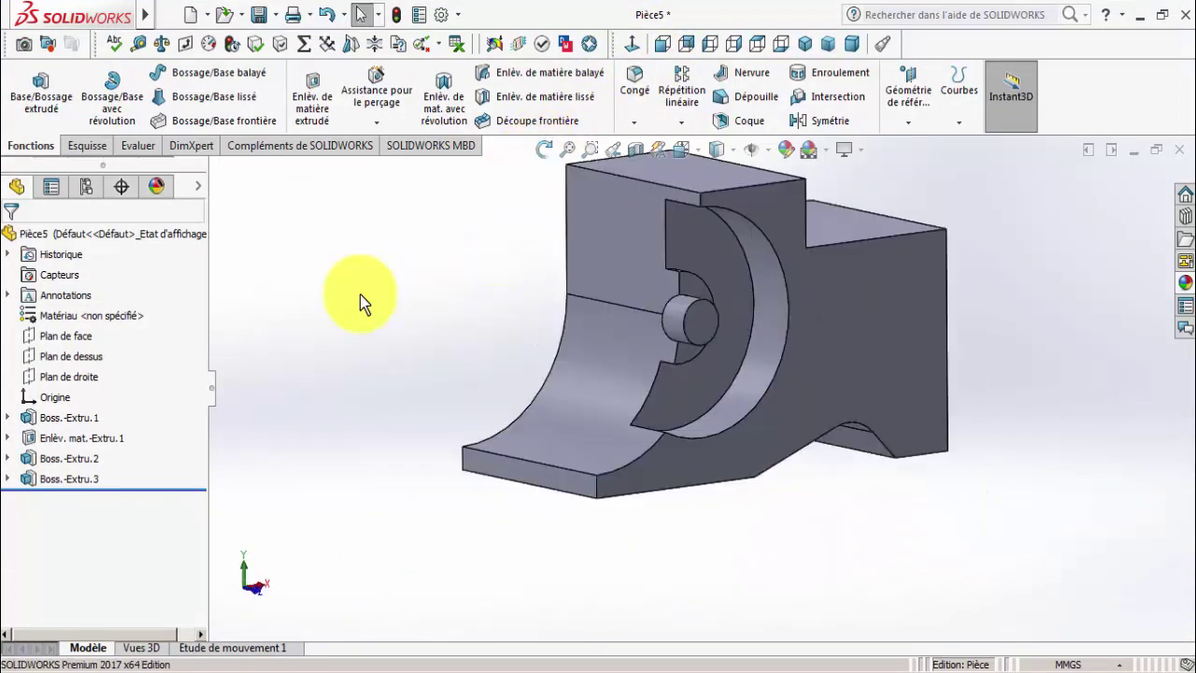
pyautogui.click(353, 662)
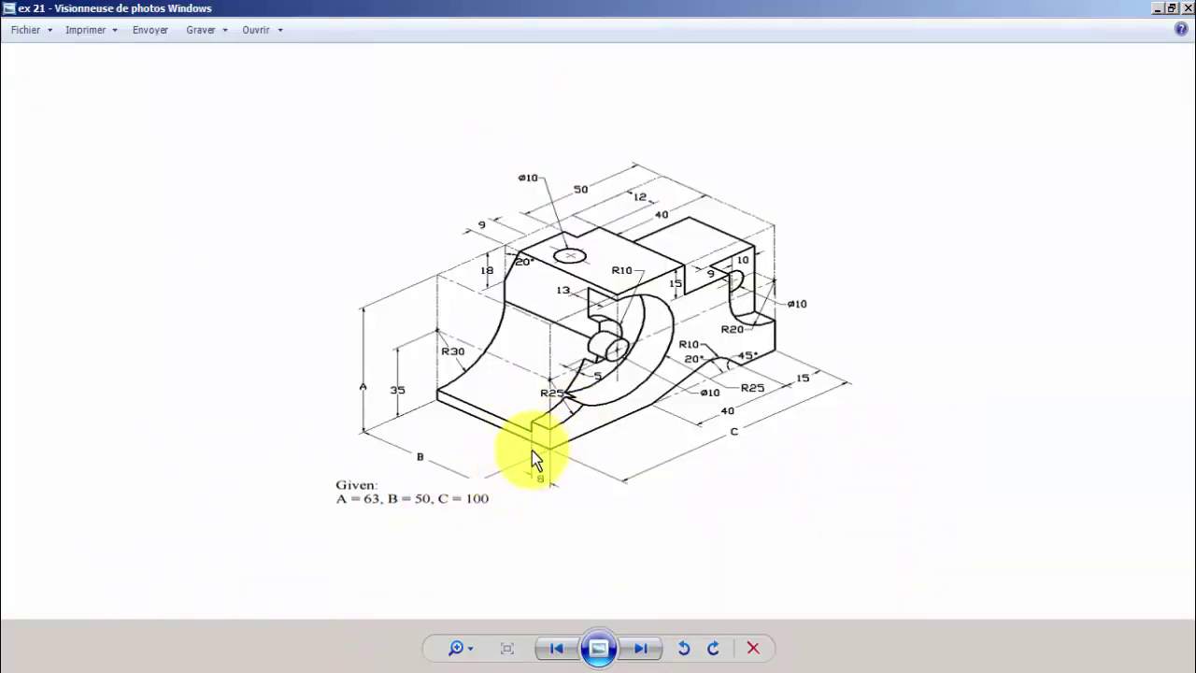
pyautogui.click(374, 662)
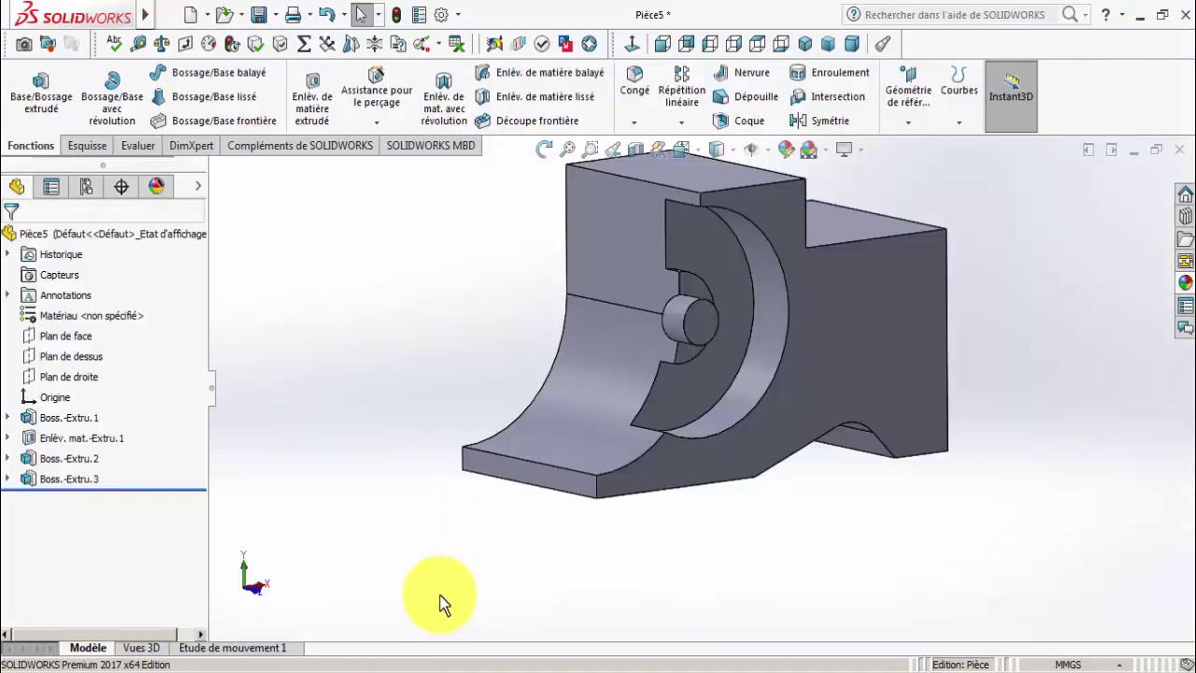
pyautogui.click(608, 488)
pyautogui.click(79, 148)
# Start Esquisse7 Normal To the face and convert the bottom-left edge, concave curve and large arc.
pyautogui.click(35, 93)
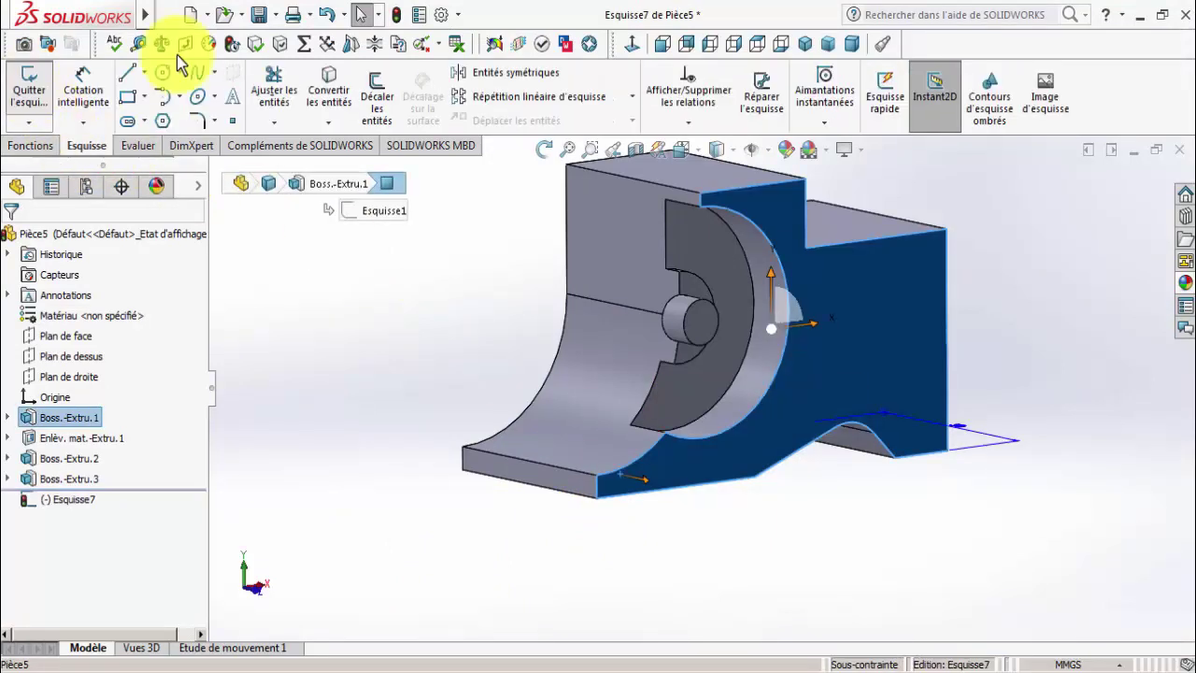
pyautogui.click(624, 44)
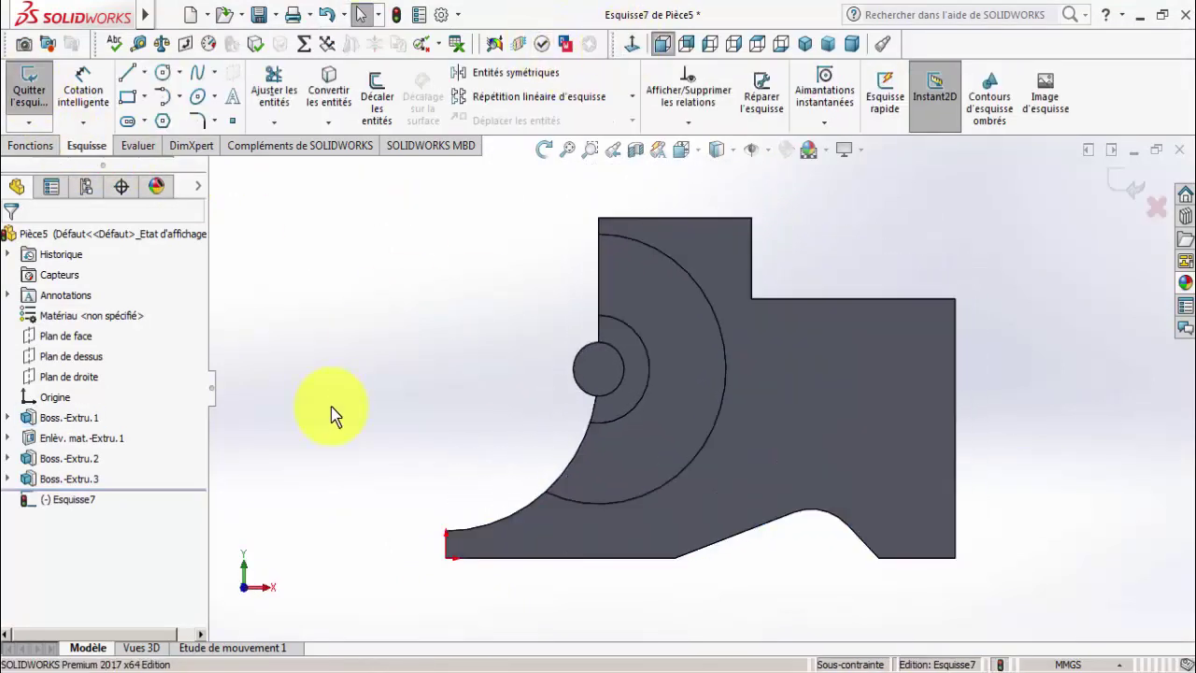
pyautogui.click(446, 551)
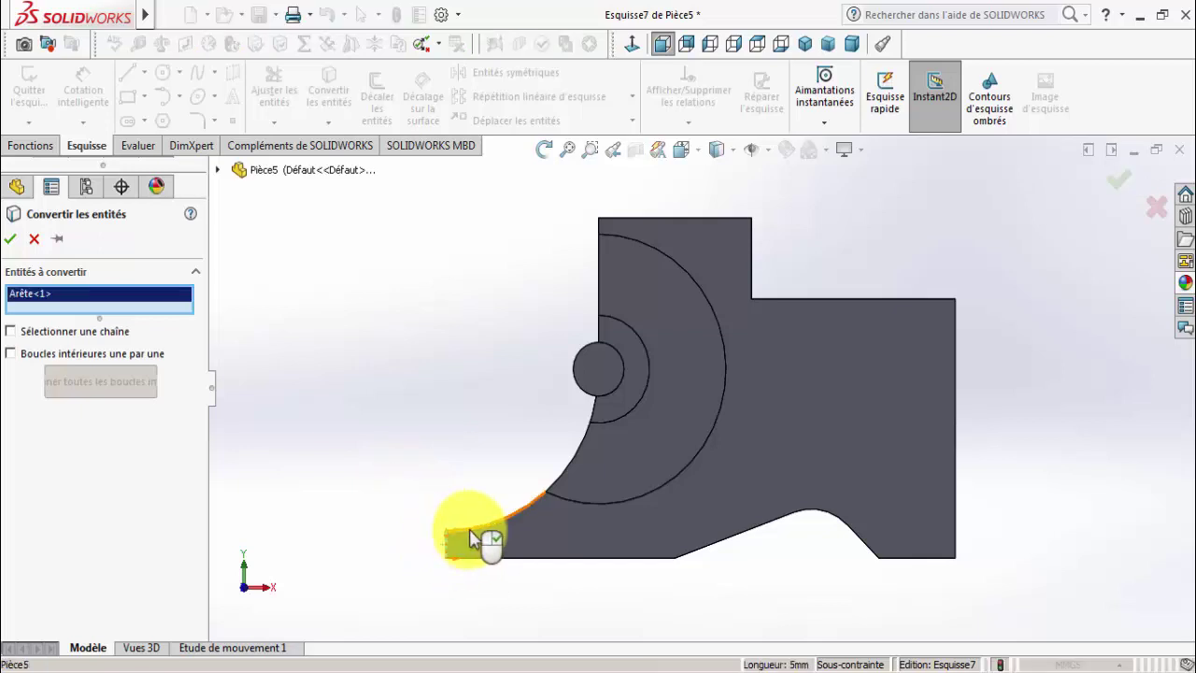
pyautogui.click(472, 535)
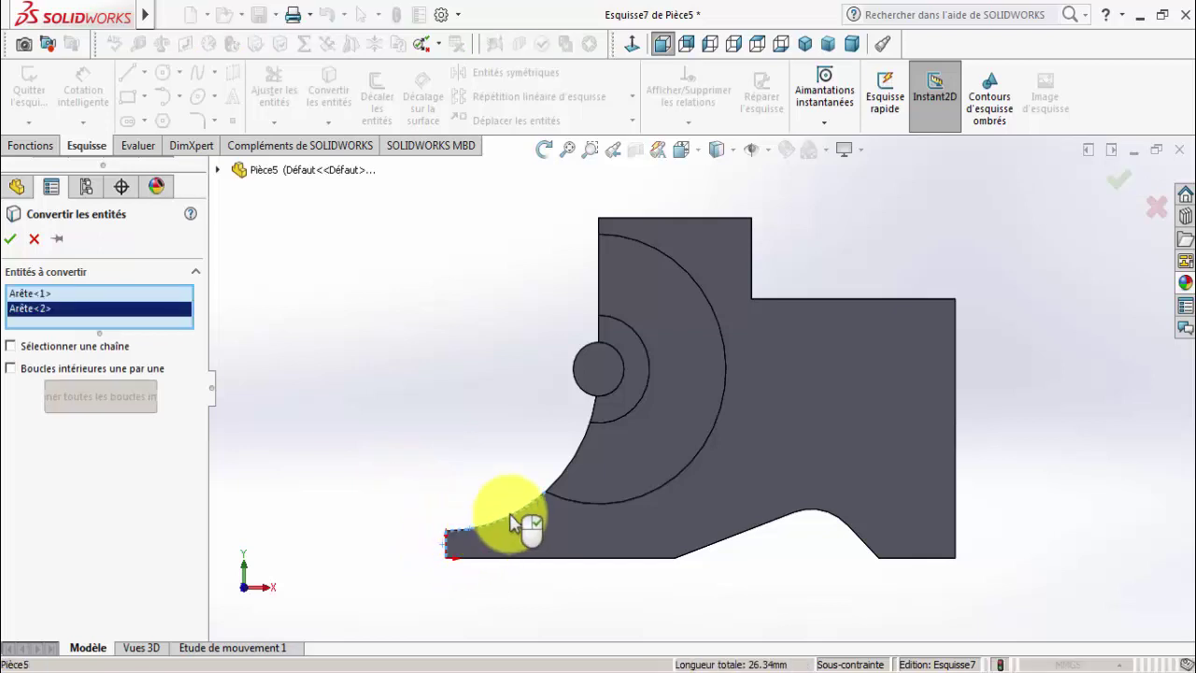
pyautogui.click(560, 502)
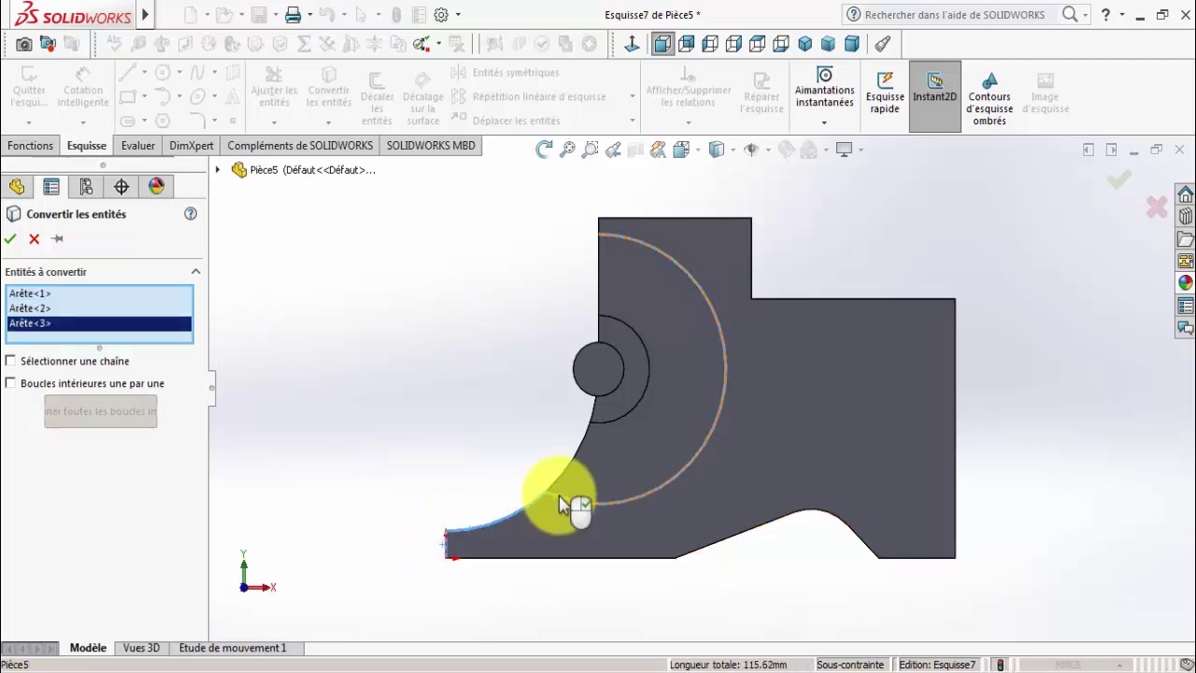
pyautogui.click(9, 241)
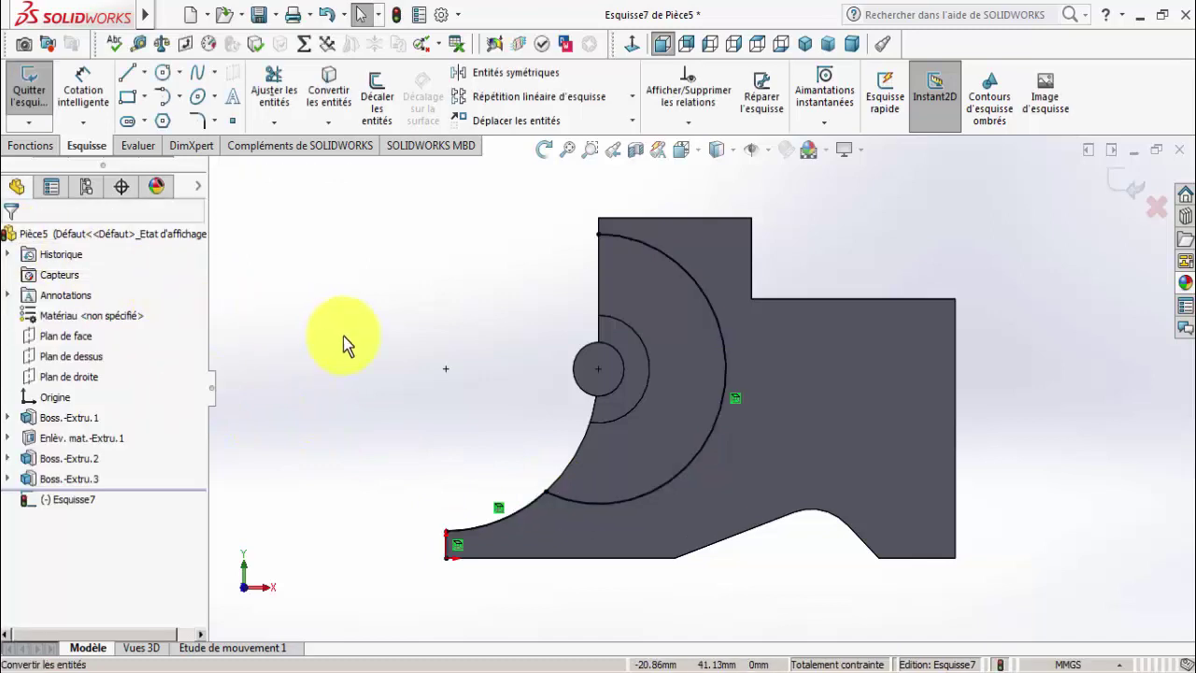
# Offset the lower-left curve by 5 mm with Décaler les entités.
pyautogui.click(372, 93)
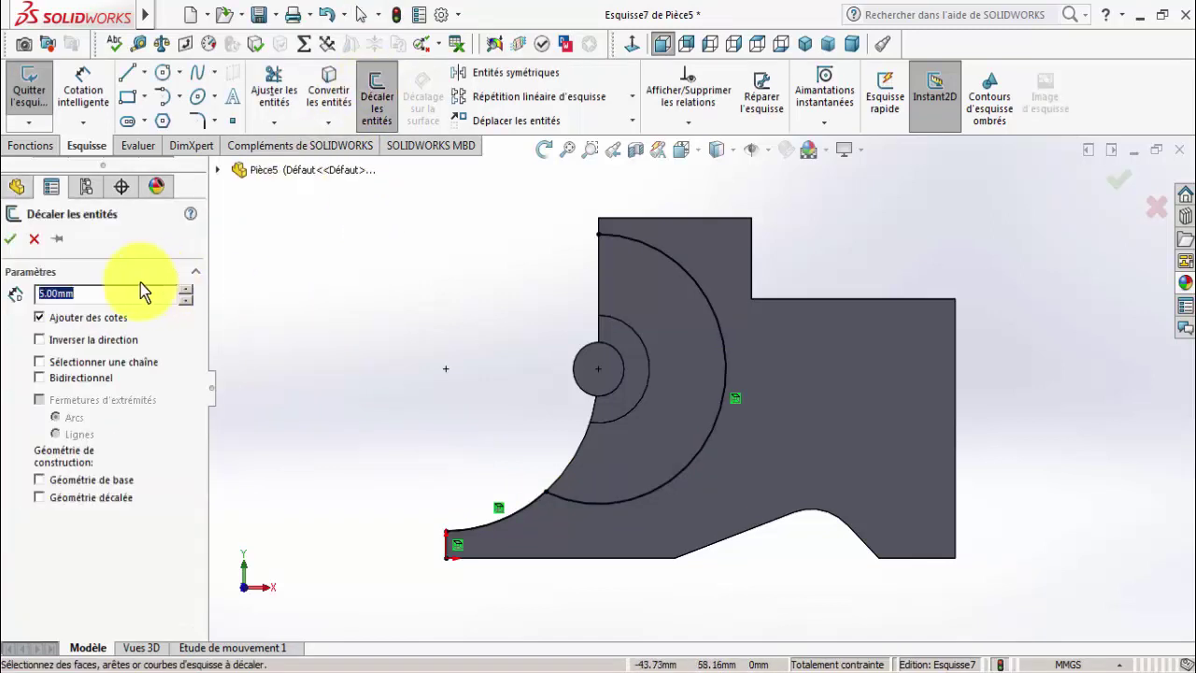
pyautogui.click(500, 525)
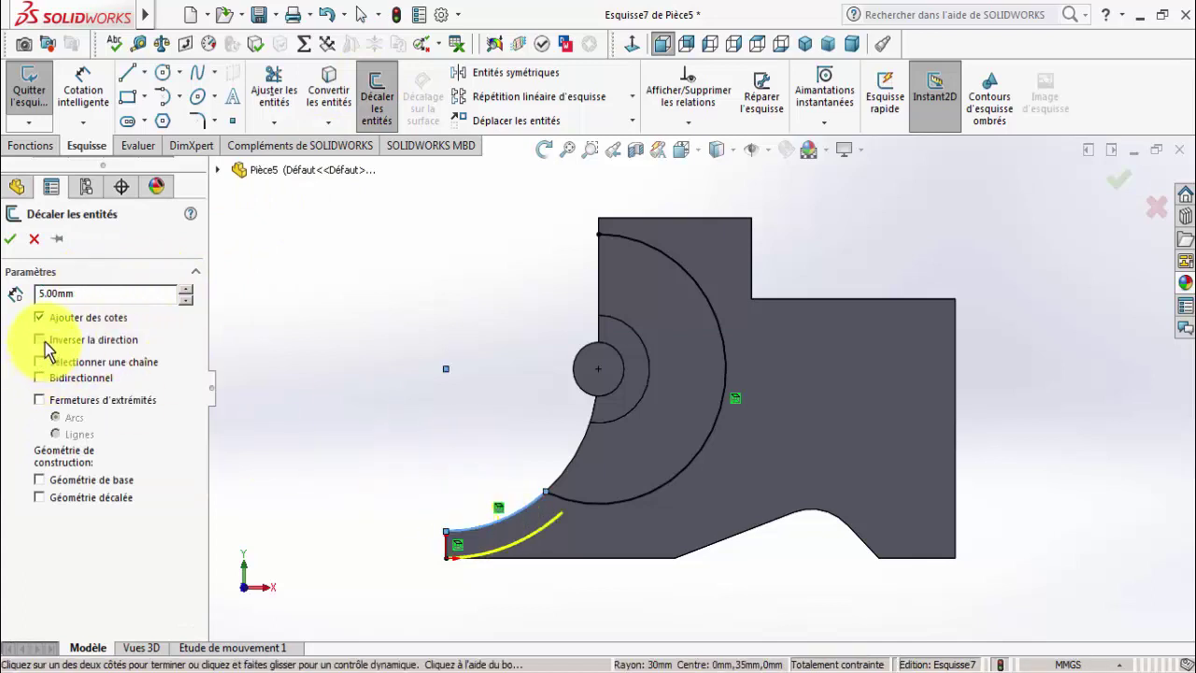
pyautogui.click(9, 240)
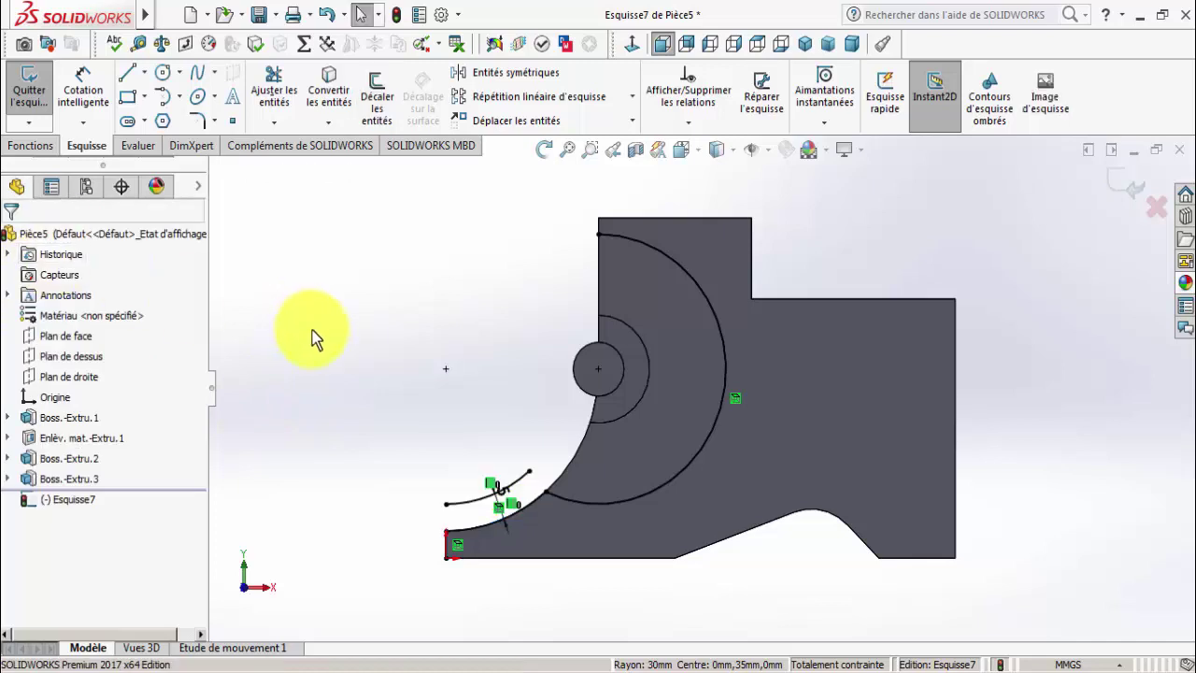
pyautogui.click(274, 94)
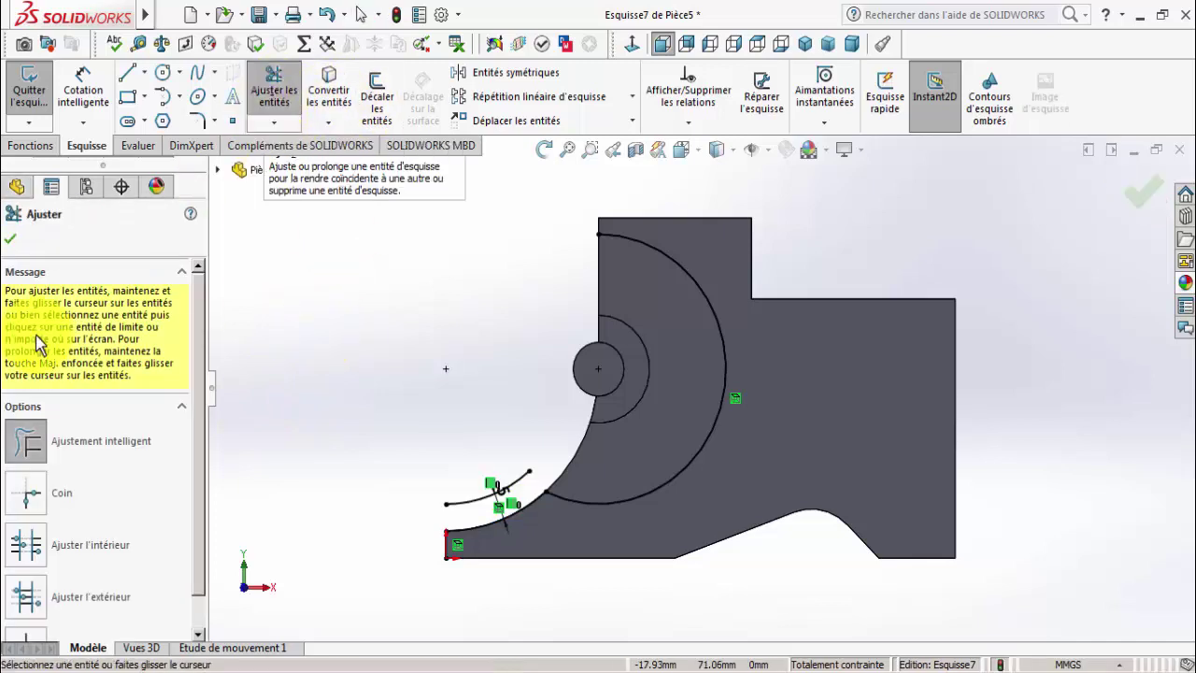
# Corner-trim the left edge line and the large arc to meet the 5 mm offset arc.
pyautogui.click(28, 504)
pyautogui.click(448, 534)
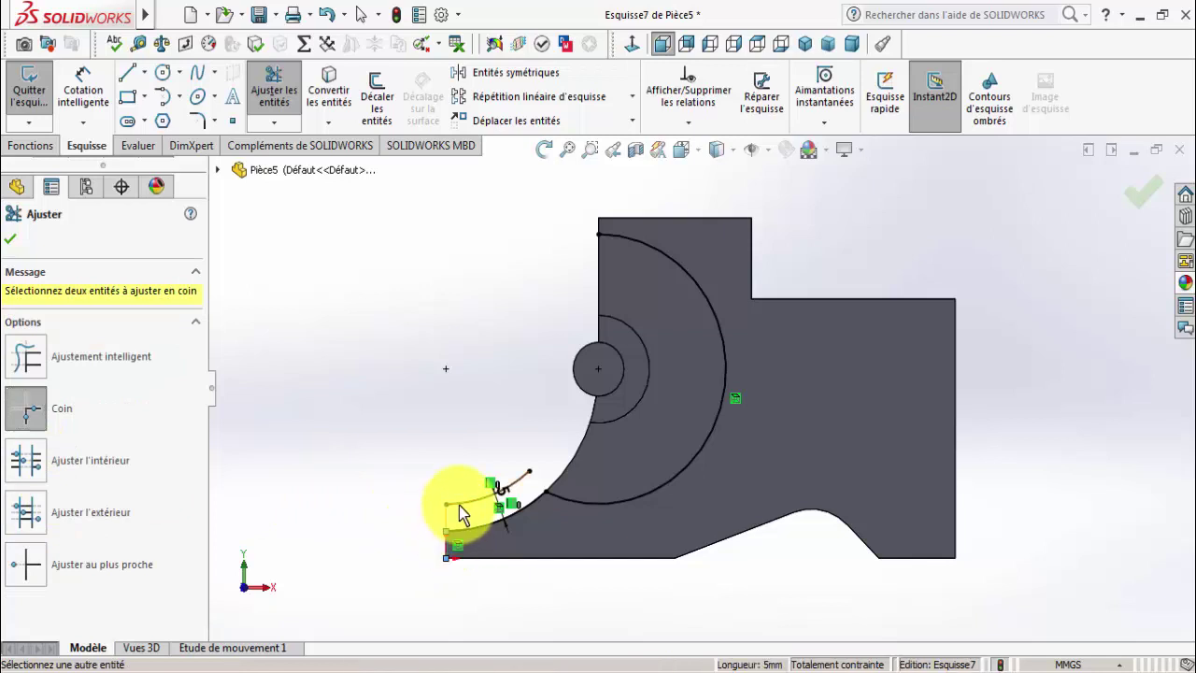
pyautogui.click(8, 241)
pyautogui.click(276, 93)
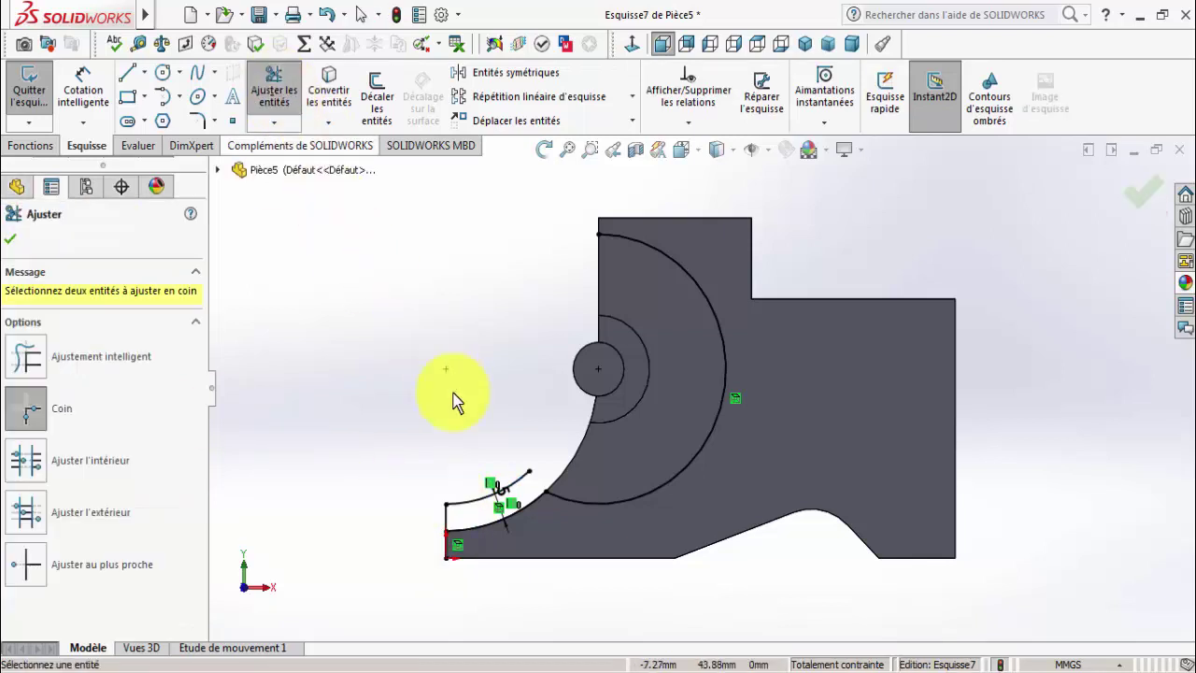
pyautogui.click(564, 505)
pyautogui.click(519, 485)
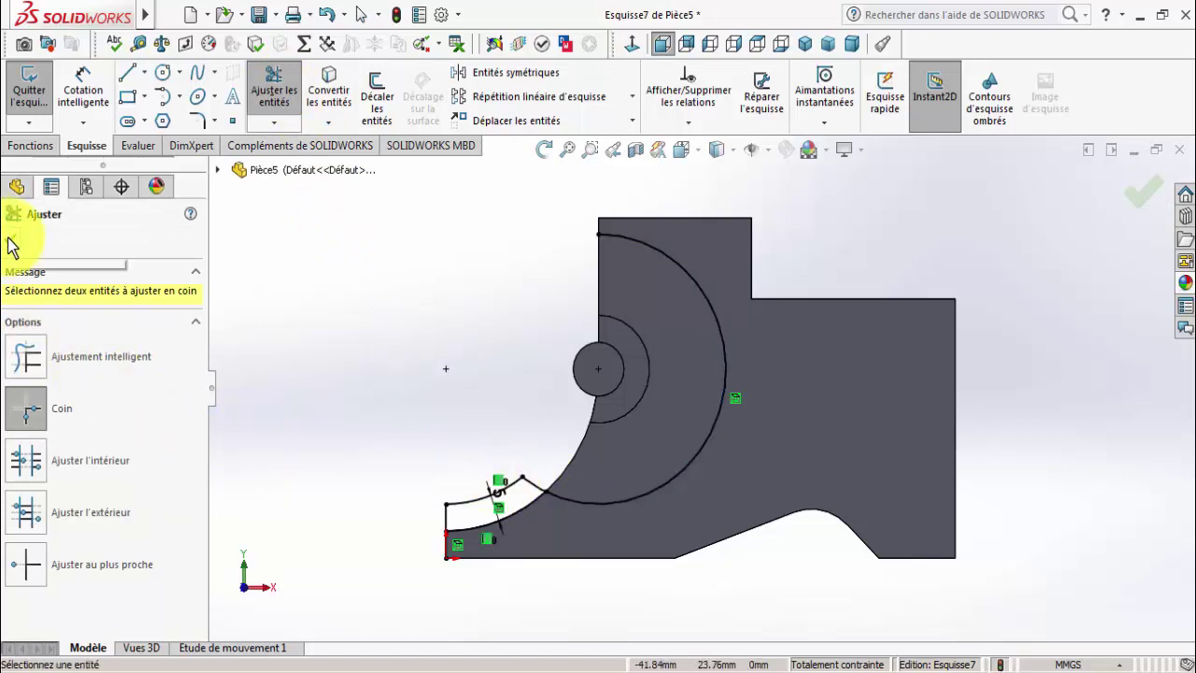
# Smart-trim the extra lower part of the left line, then orbit to an oblique view.
pyautogui.click(31, 363)
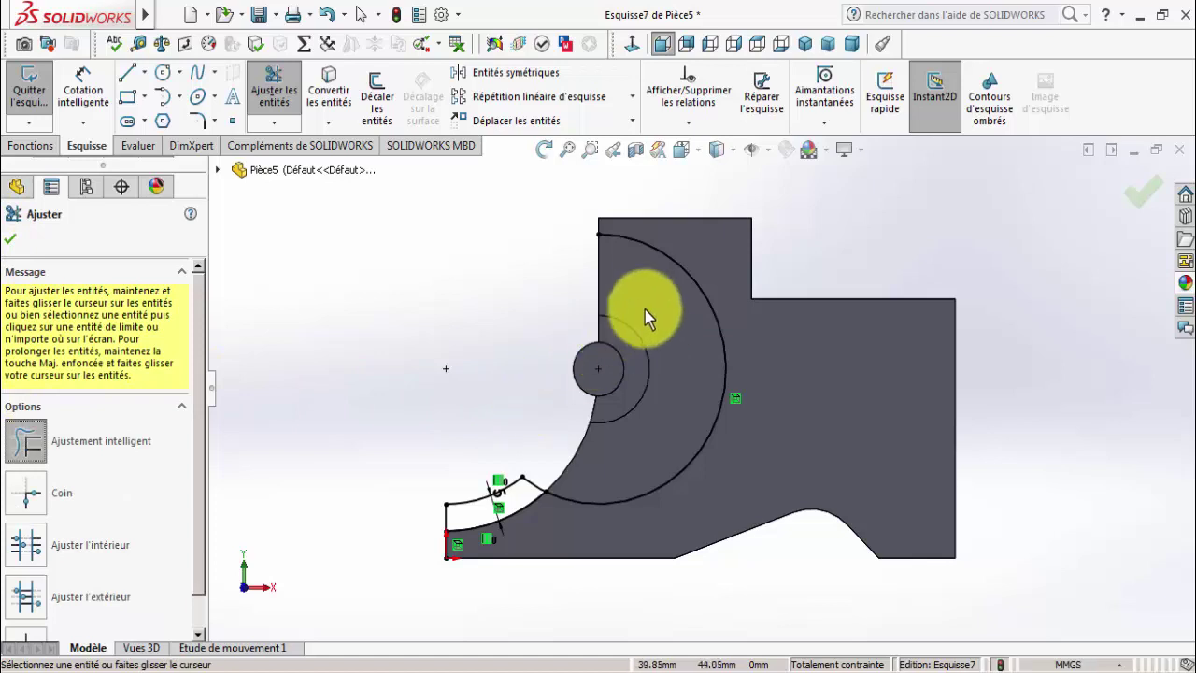
pyautogui.scroll(-5, 481, 533)
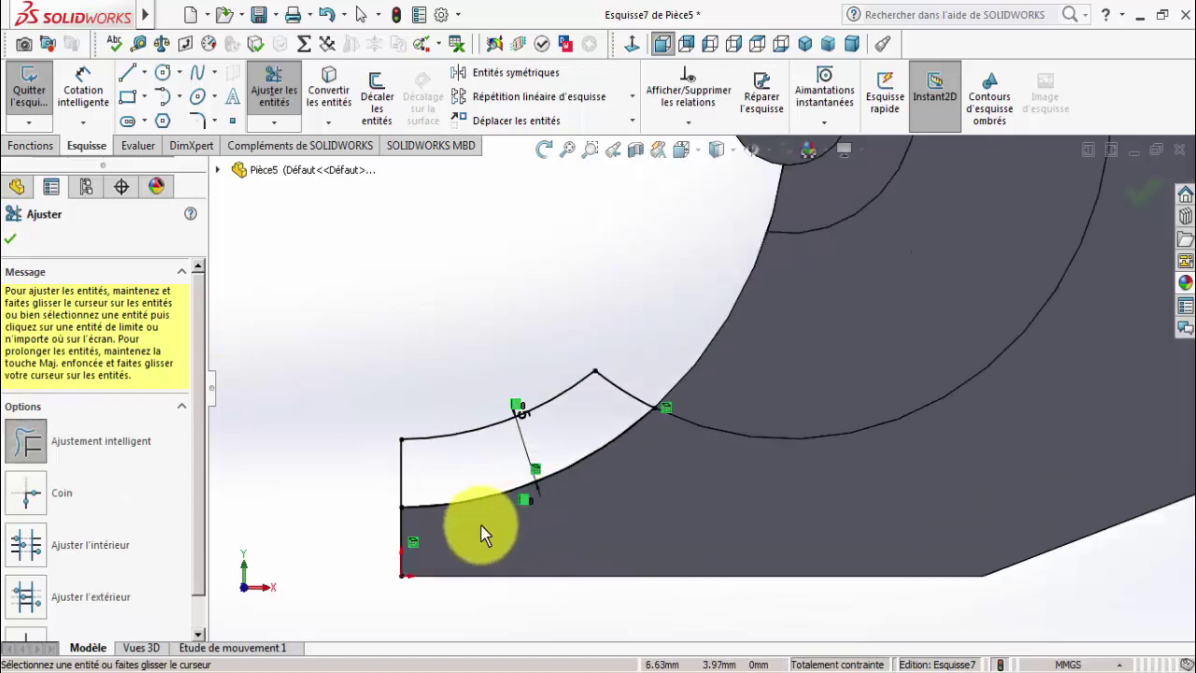
pyautogui.moveTo(481, 533); pyautogui.dragTo(382, 533)
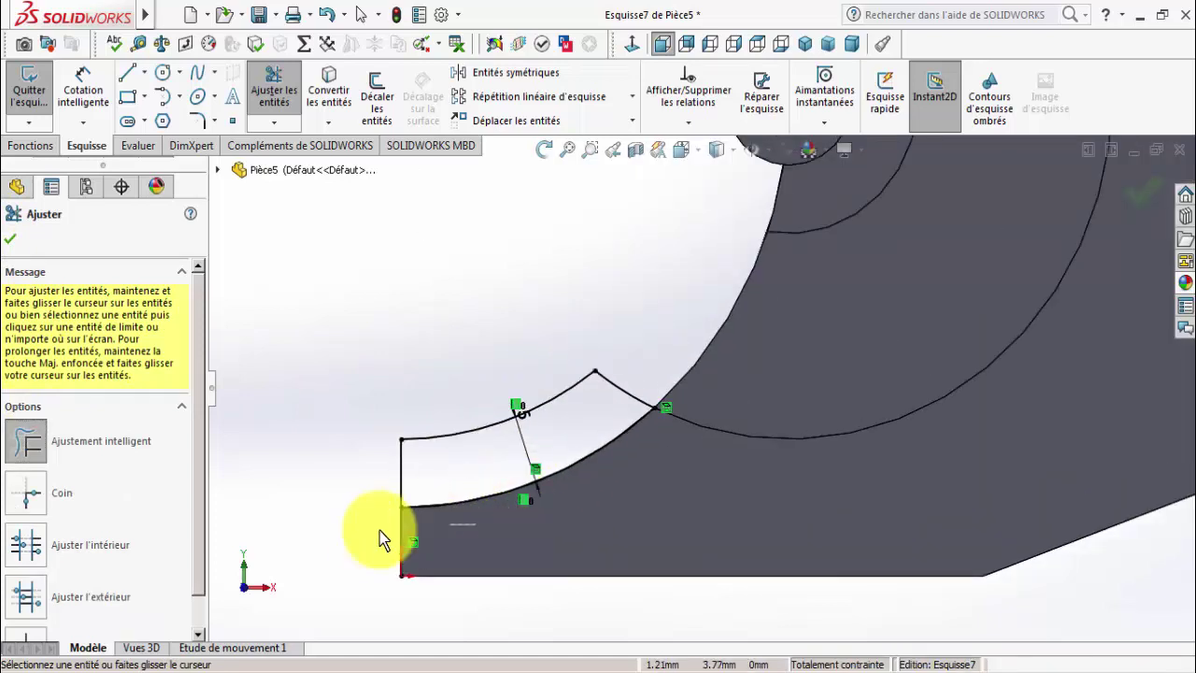
pyautogui.click(11, 241)
pyautogui.scroll(2, 454, 312)
pyautogui.click(543, 150)
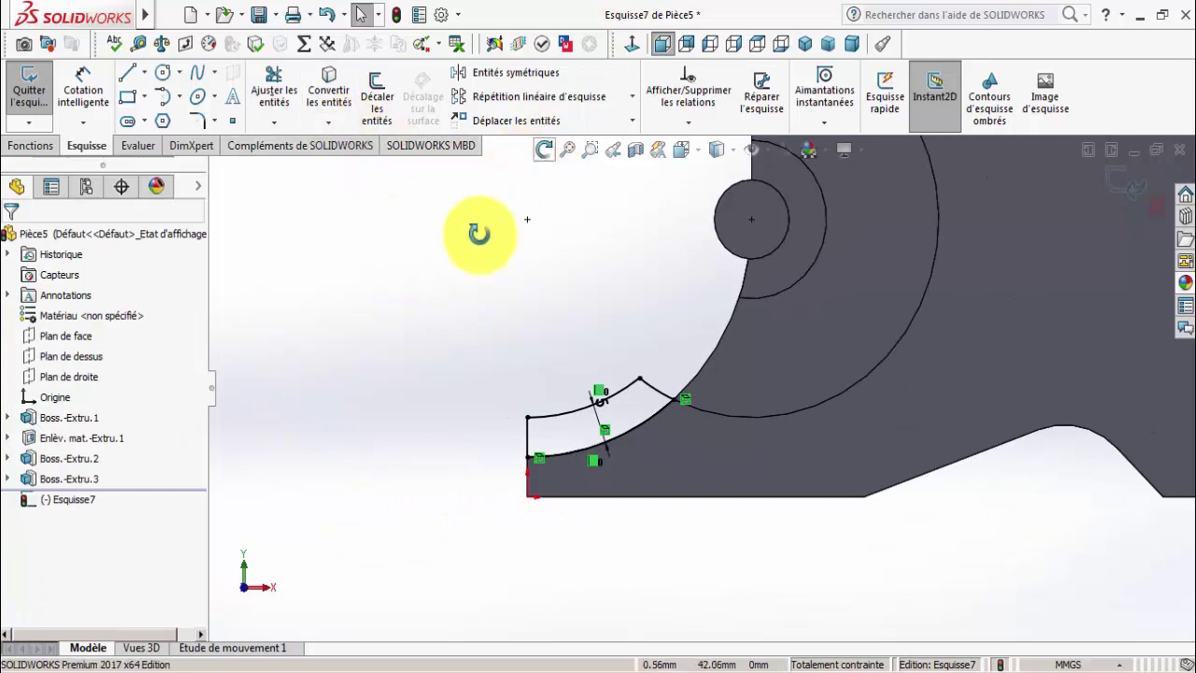
pyautogui.moveTo(479, 233)
pyautogui.mouseDown()
pyautogui.moveTo(552, 241)
pyautogui.moveTo(552, 254)
pyautogui.moveTo(459, 254)
pyautogui.mouseUp()
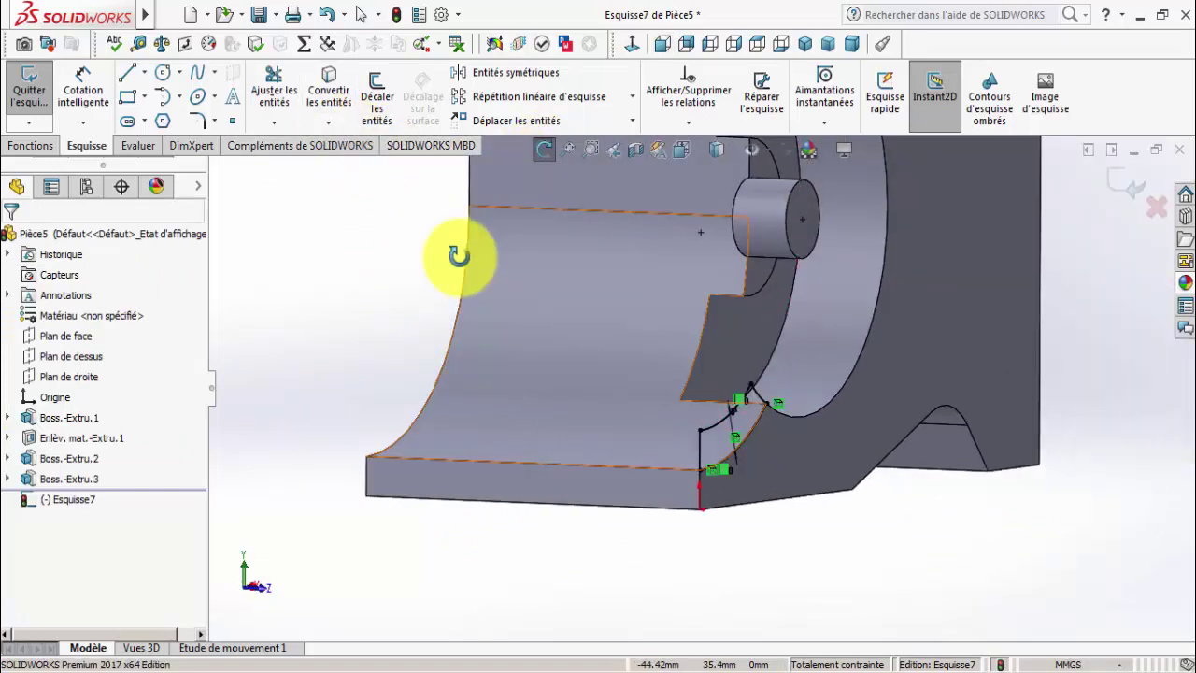
# Extrude Esquisse7's curved strip 8.00 mm in the reversed direction as a merged boss.
pyautogui.click(30, 146)
pyautogui.click(28, 105)
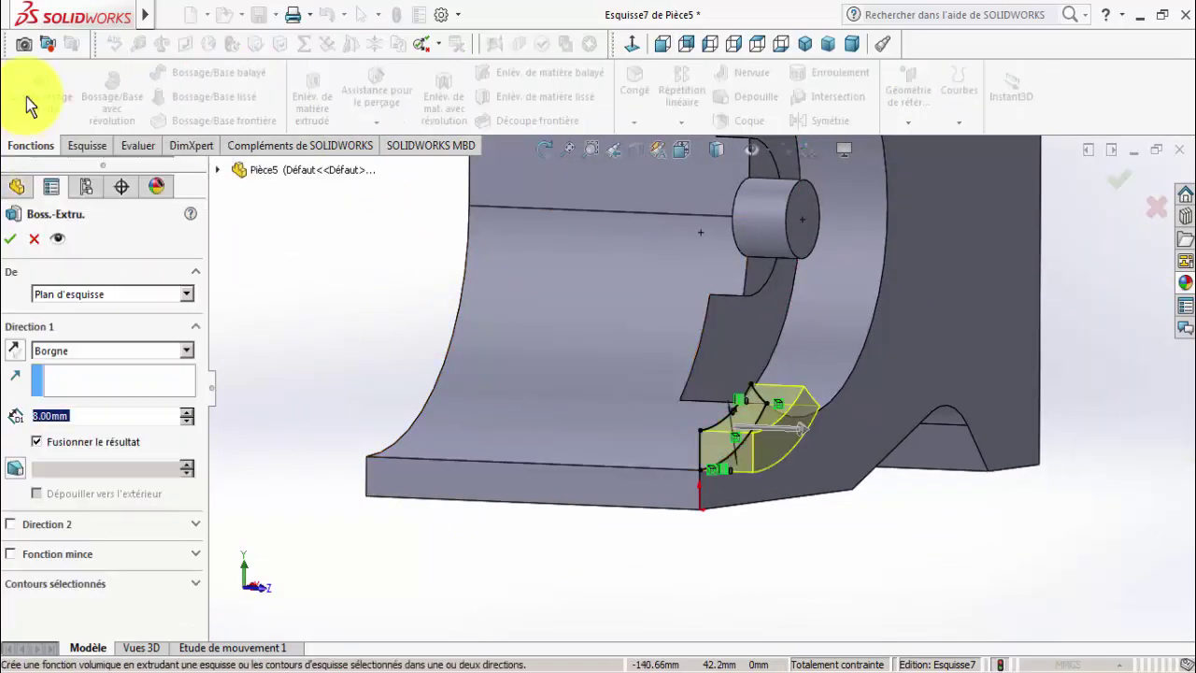
pyautogui.click(11, 353)
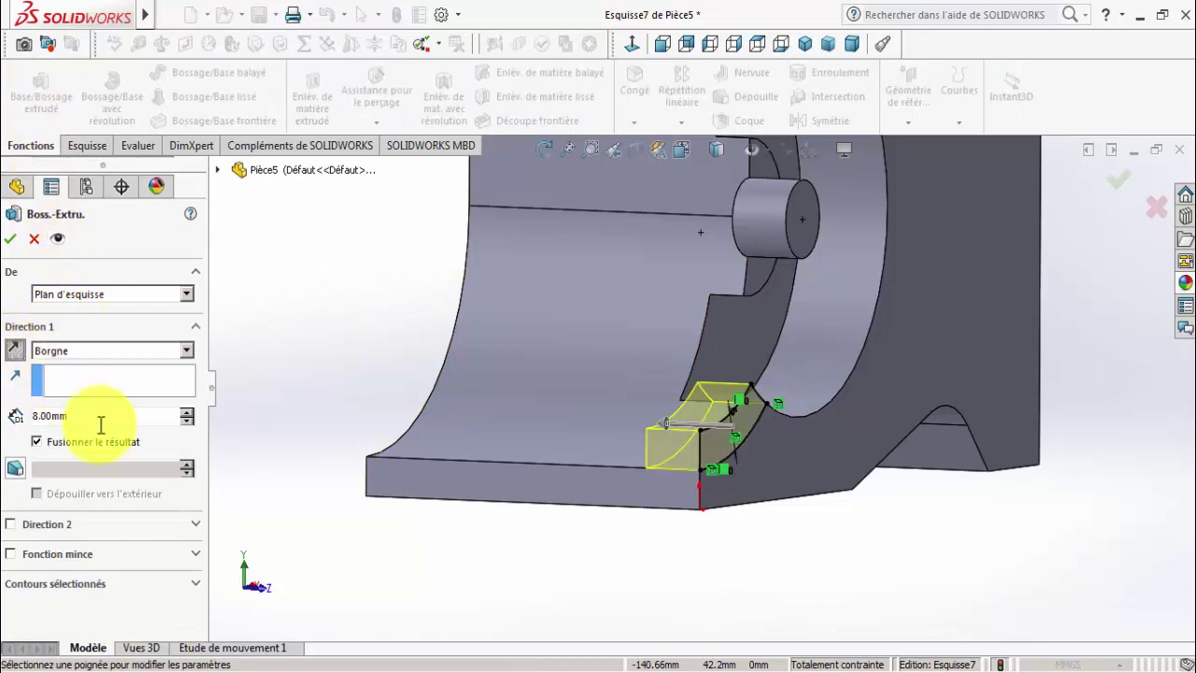
pyautogui.doubleClick(101, 426)
pyautogui.click(7, 241)
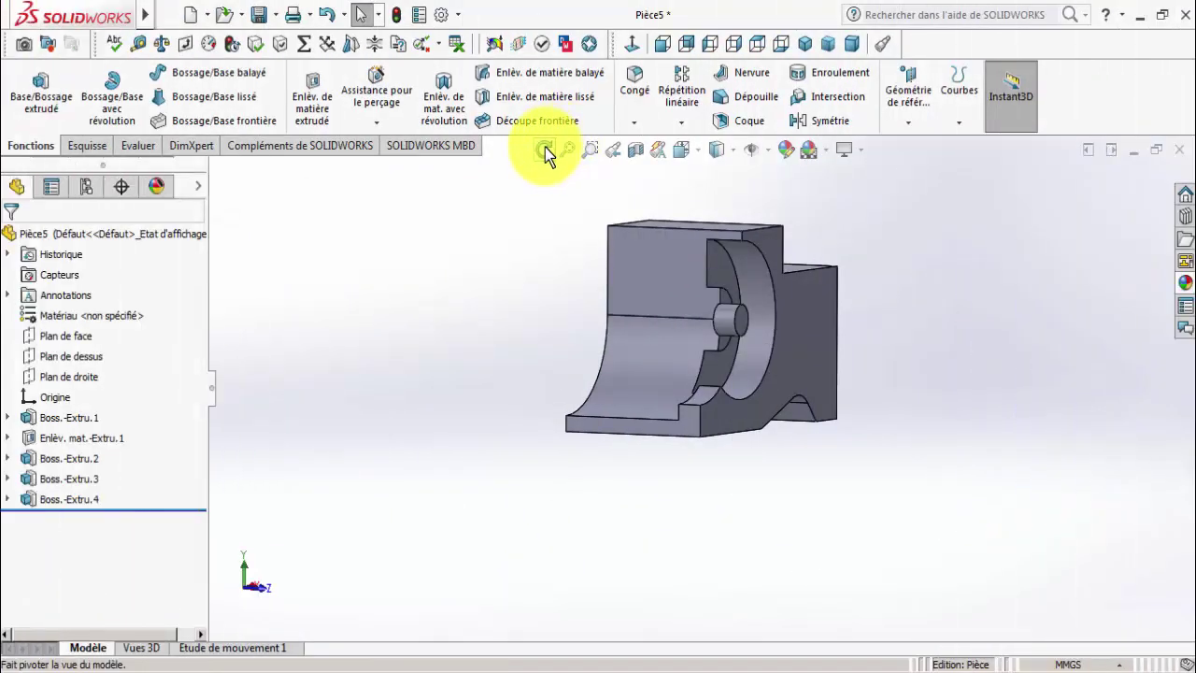
pyautogui.click(545, 146)
pyautogui.moveTo(537, 177)
pyautogui.mouseDown()
pyautogui.moveTo(470, 243)
pyautogui.moveTo(520, 218)
pyautogui.mouseUp()
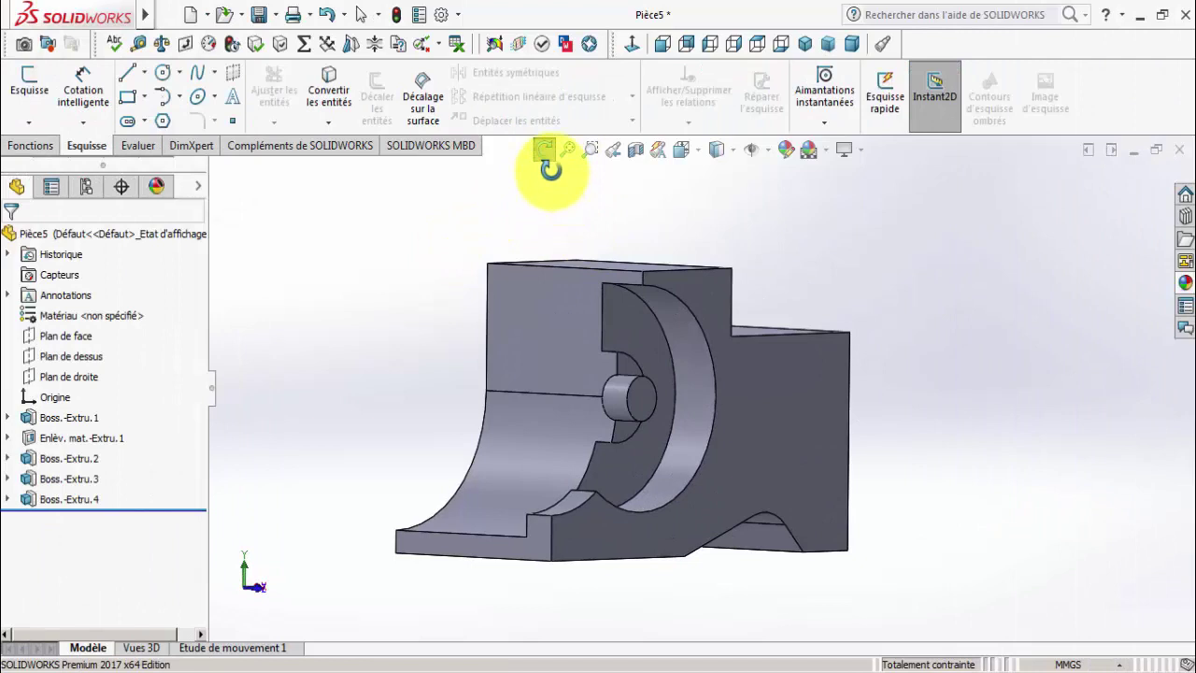
pyautogui.click(545, 148)
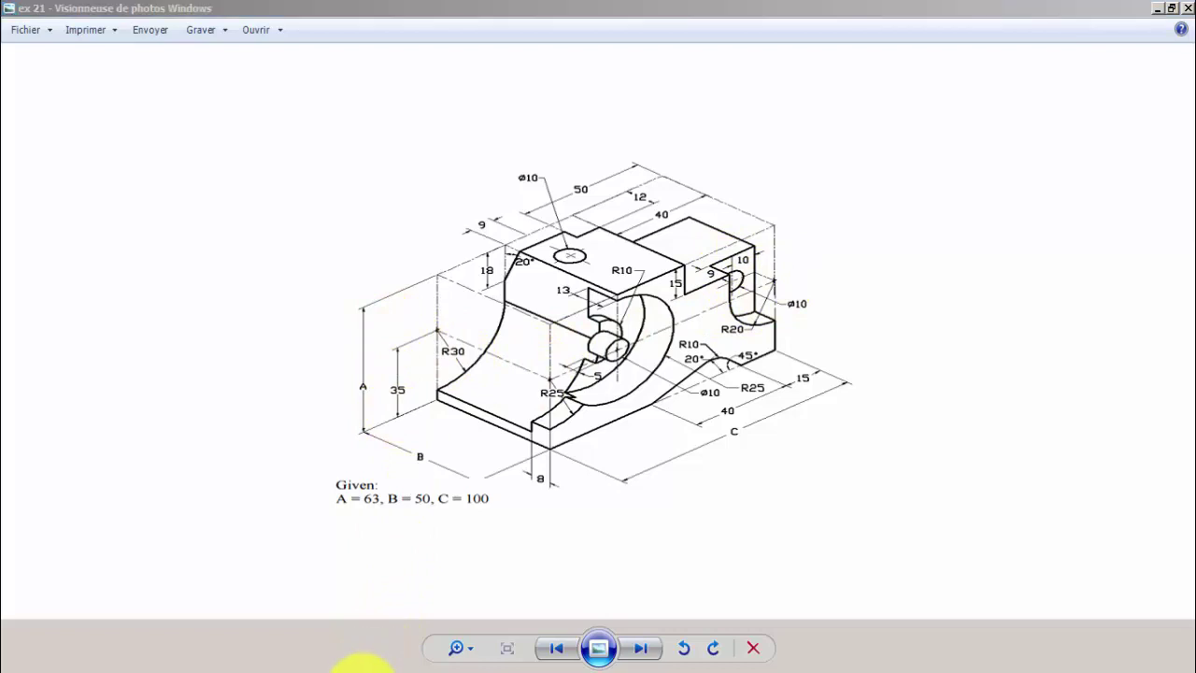
pyautogui.click(361, 664)
pyautogui.click(681, 387)
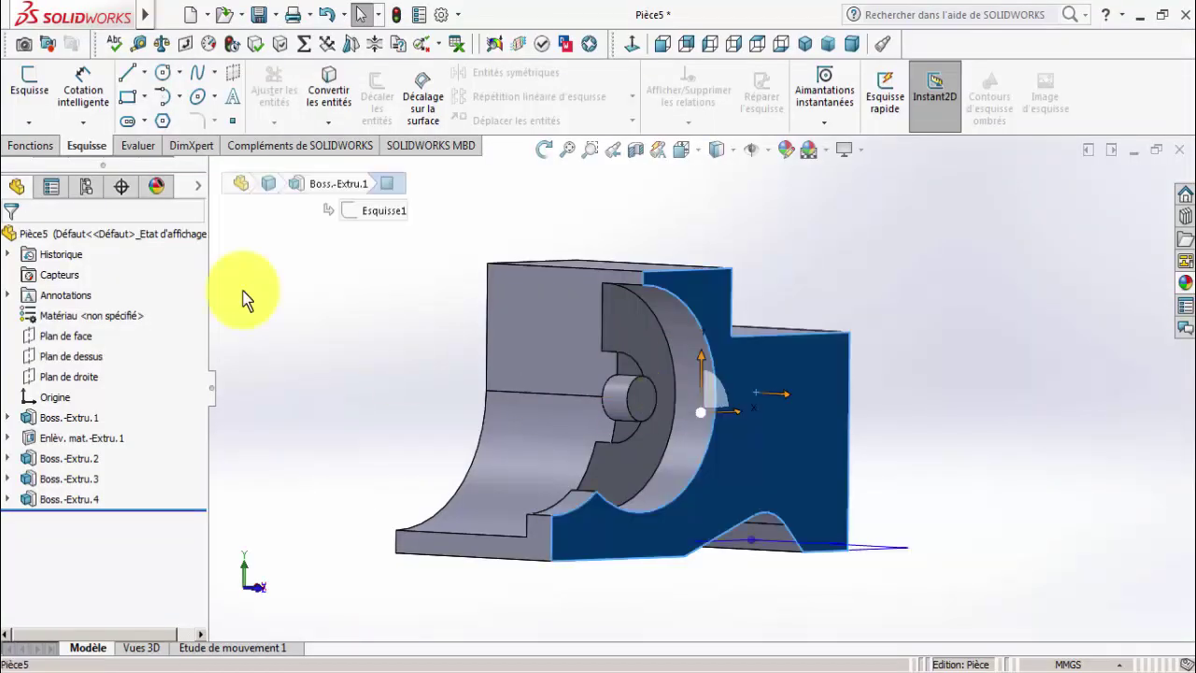
# Start a sketch on the face and draw a vertical line plus a quarter arc to the right edge.
pyautogui.click(40, 92)
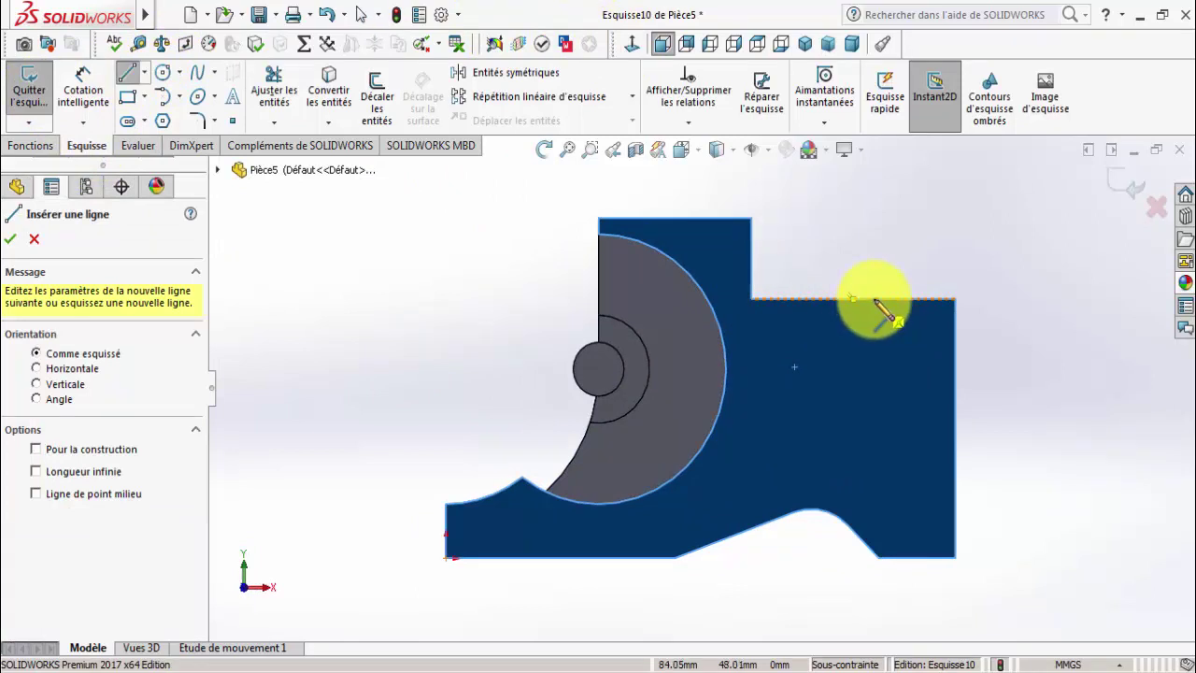
pyautogui.click(873, 299)
pyautogui.click(874, 394)
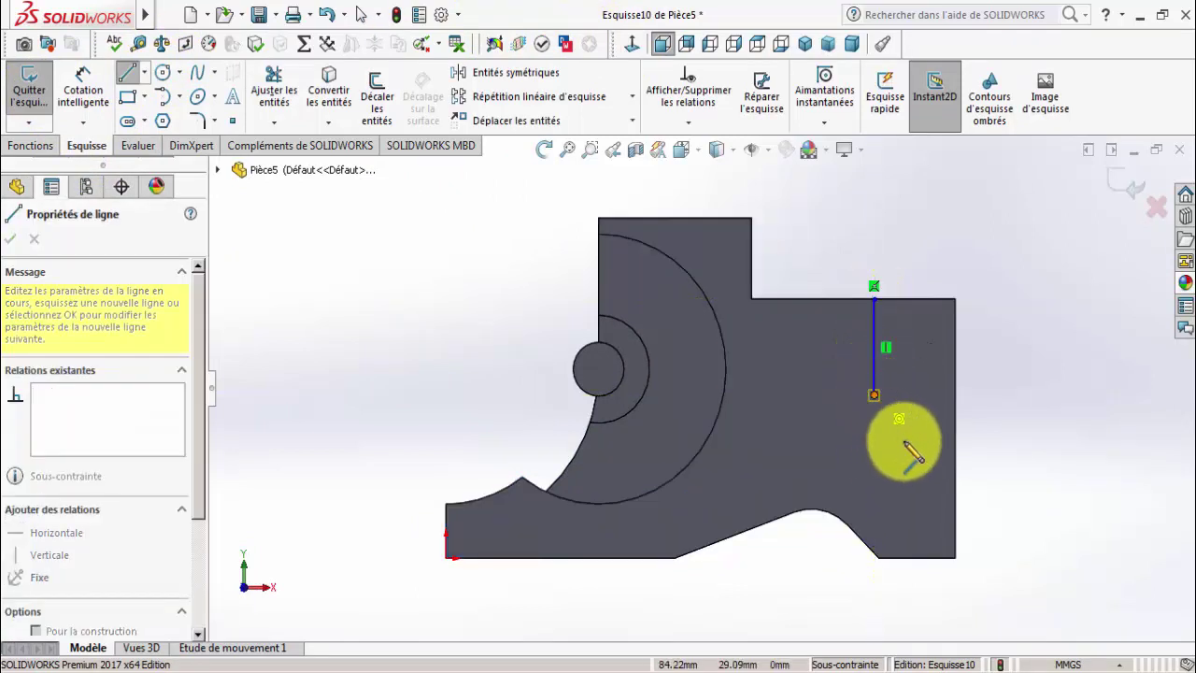
pyautogui.click(955, 481)
pyautogui.rightClick(956, 484)
pyautogui.click(988, 439)
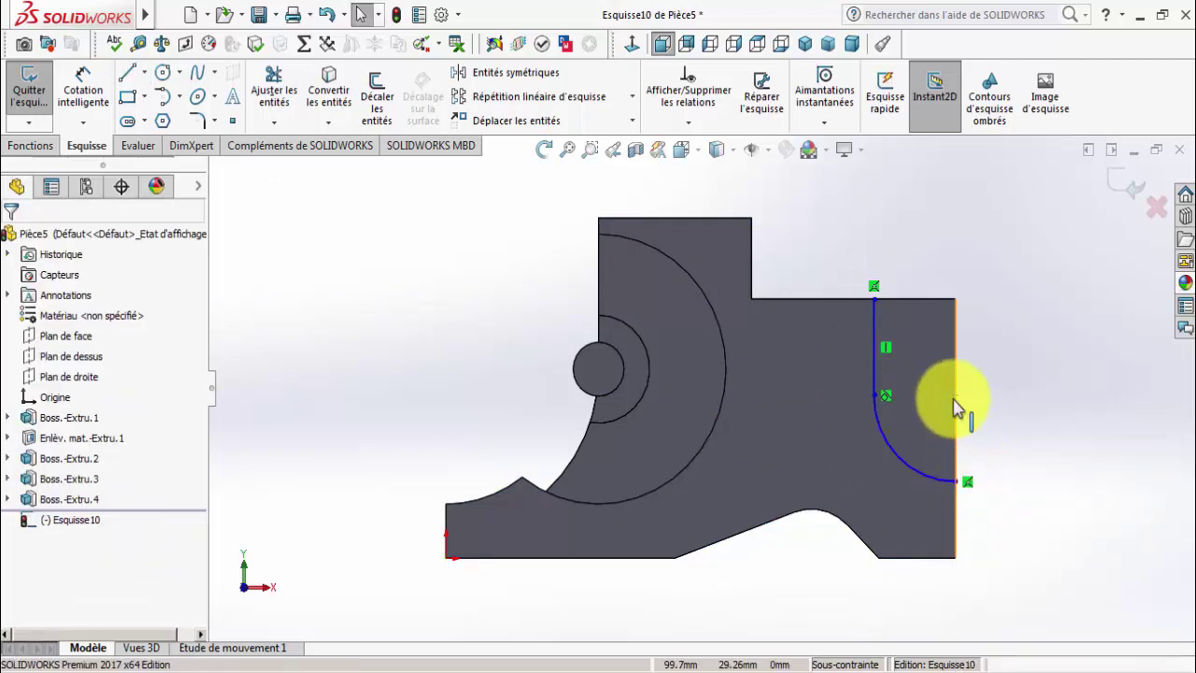
# Add a Coincident relation between the arc's centre point and the part's right edge.
pyautogui.click(685, 124)
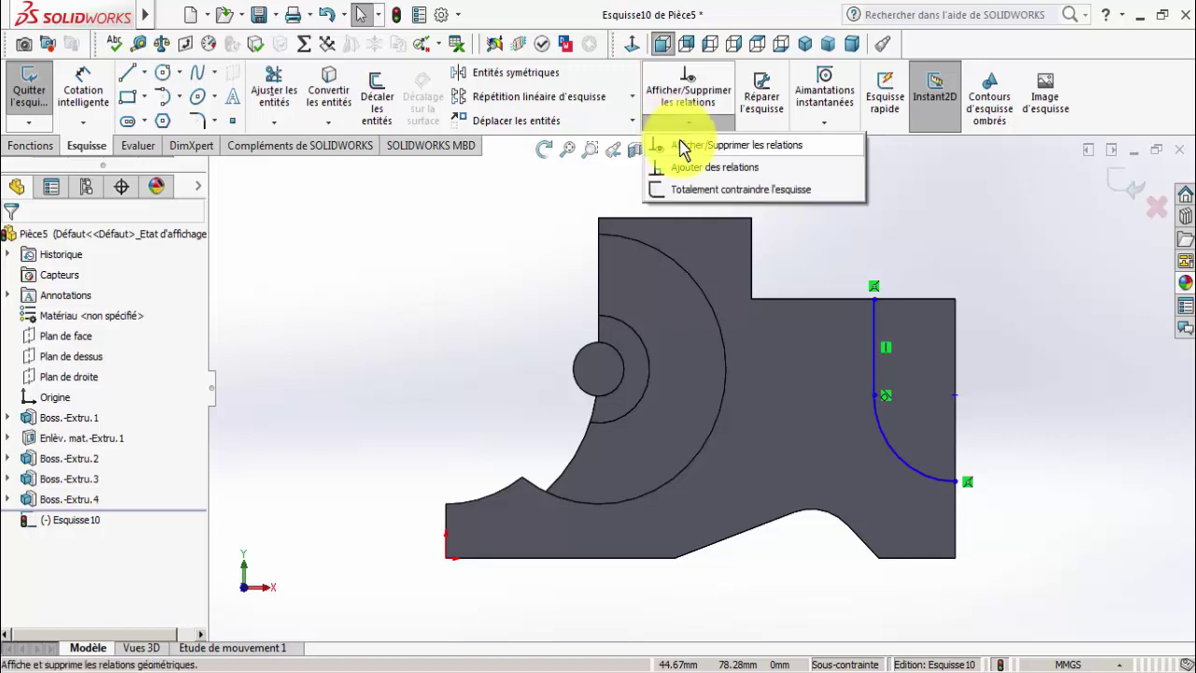
pyautogui.click(701, 167)
pyautogui.click(957, 398)
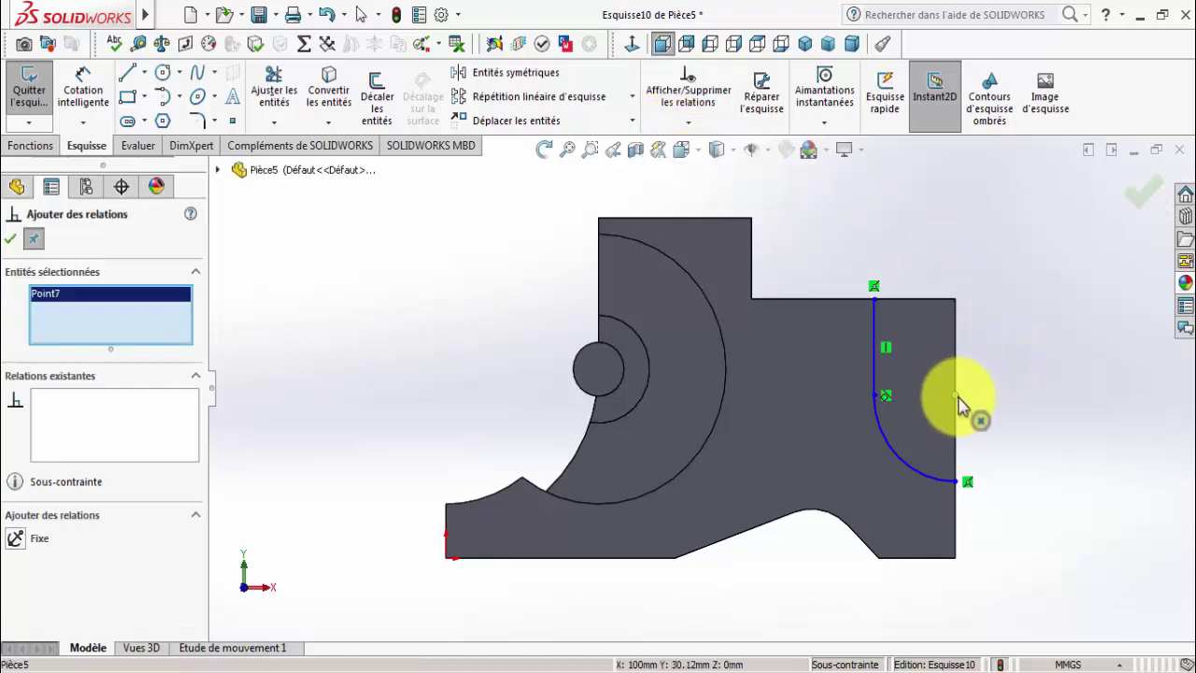
pyautogui.click(957, 459)
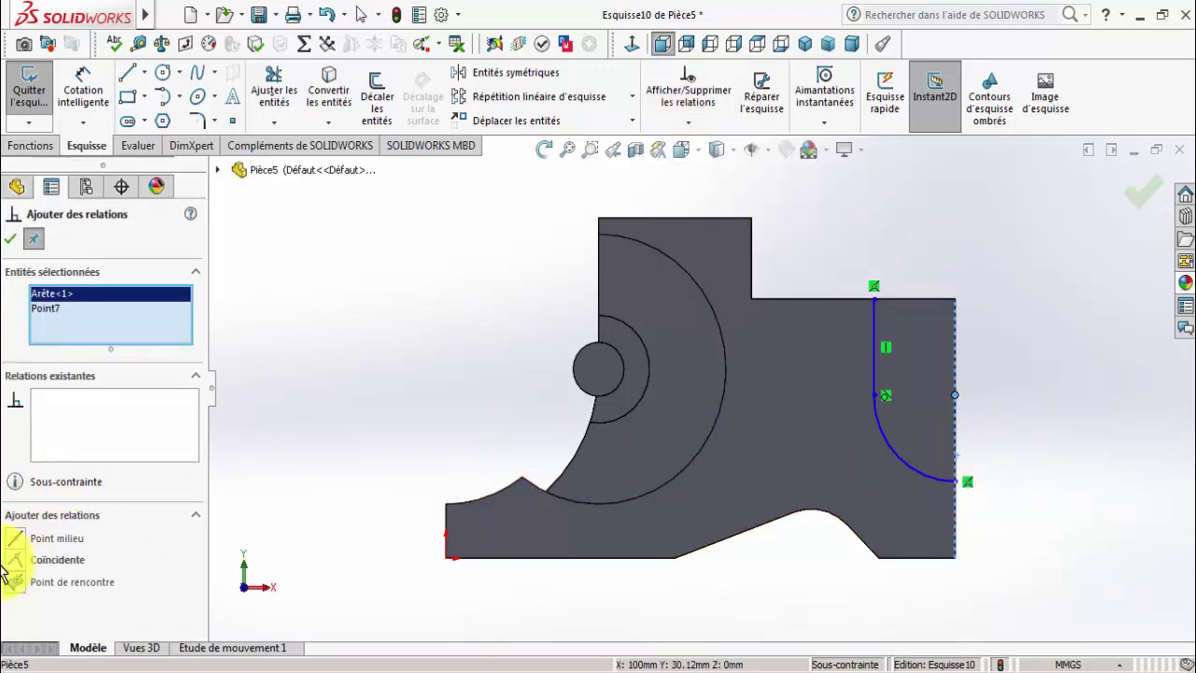
pyautogui.click(7, 241)
# Dimension the arc to a 20 mm radius.
pyautogui.click(93, 114)
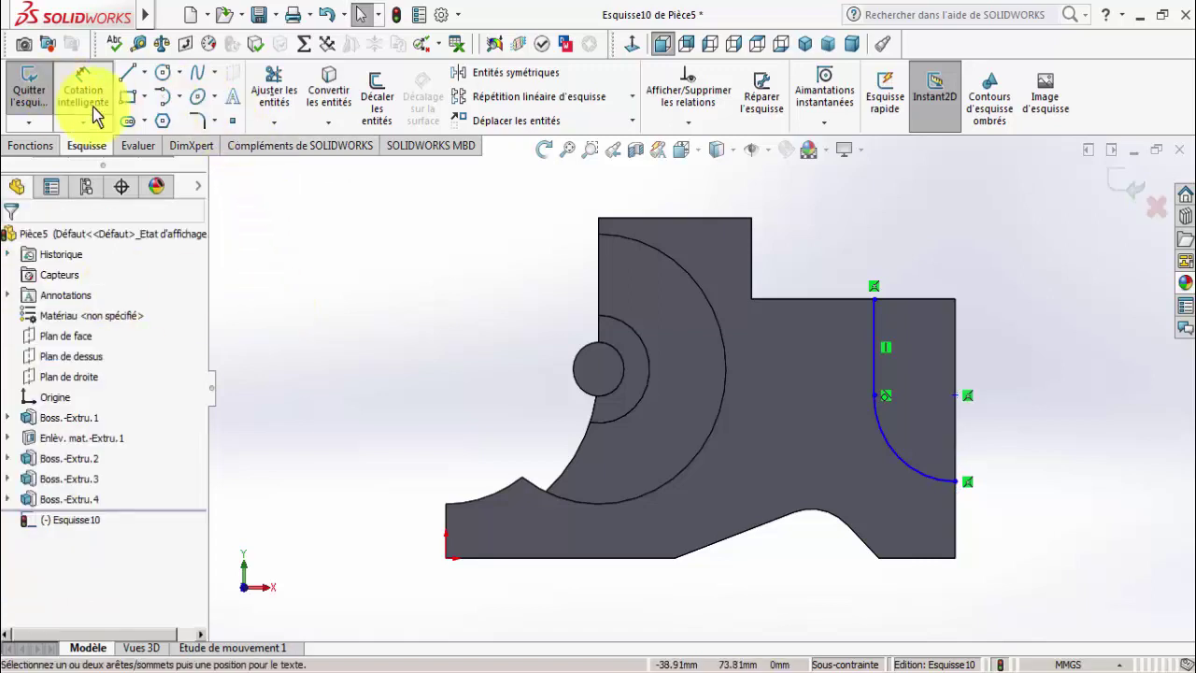
pyautogui.click(883, 432)
pyautogui.click(841, 467)
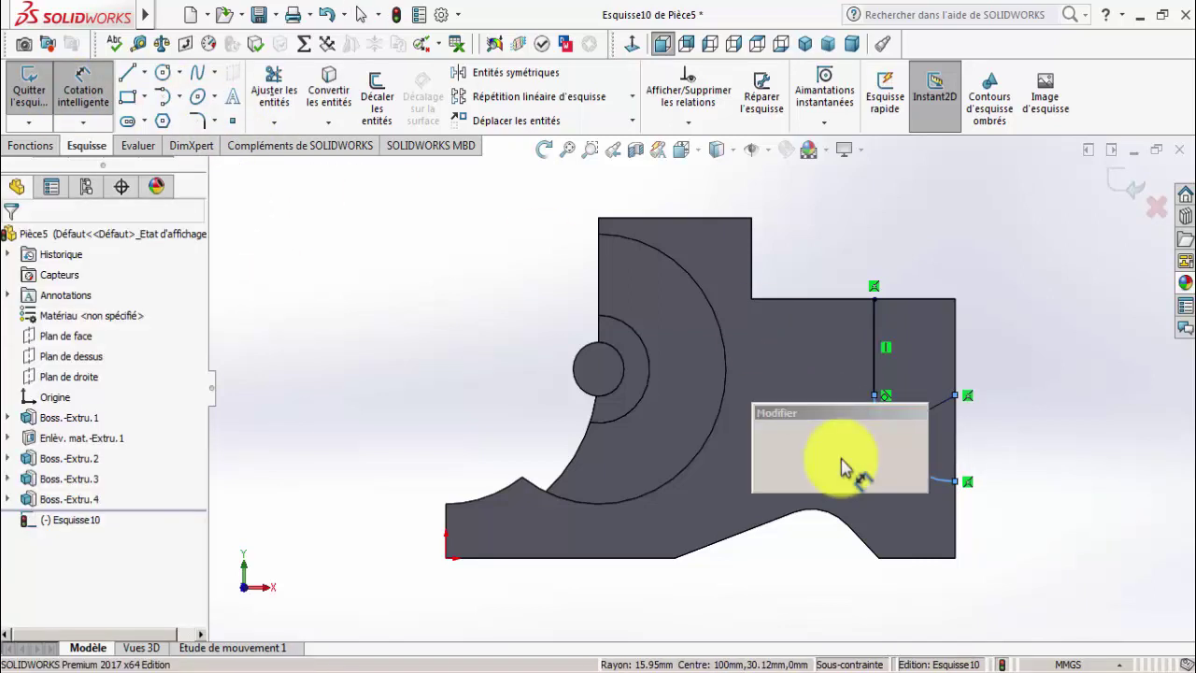
pyautogui.write('20')
pyautogui.press('Return')
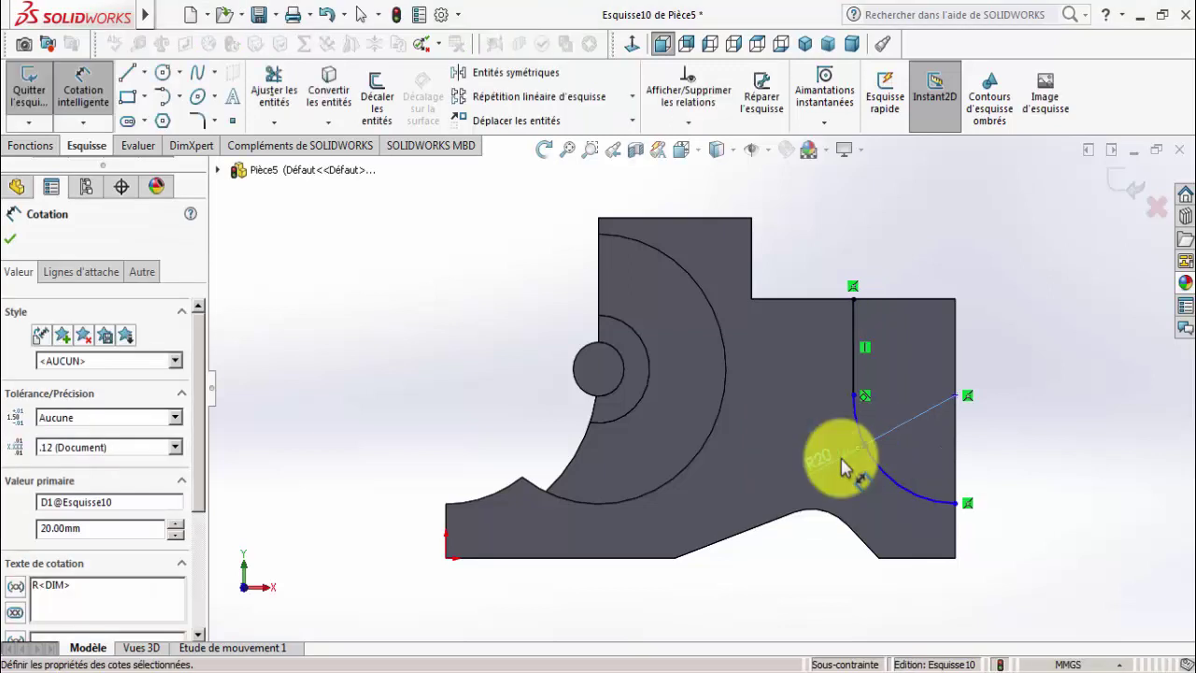
pyautogui.click(11, 239)
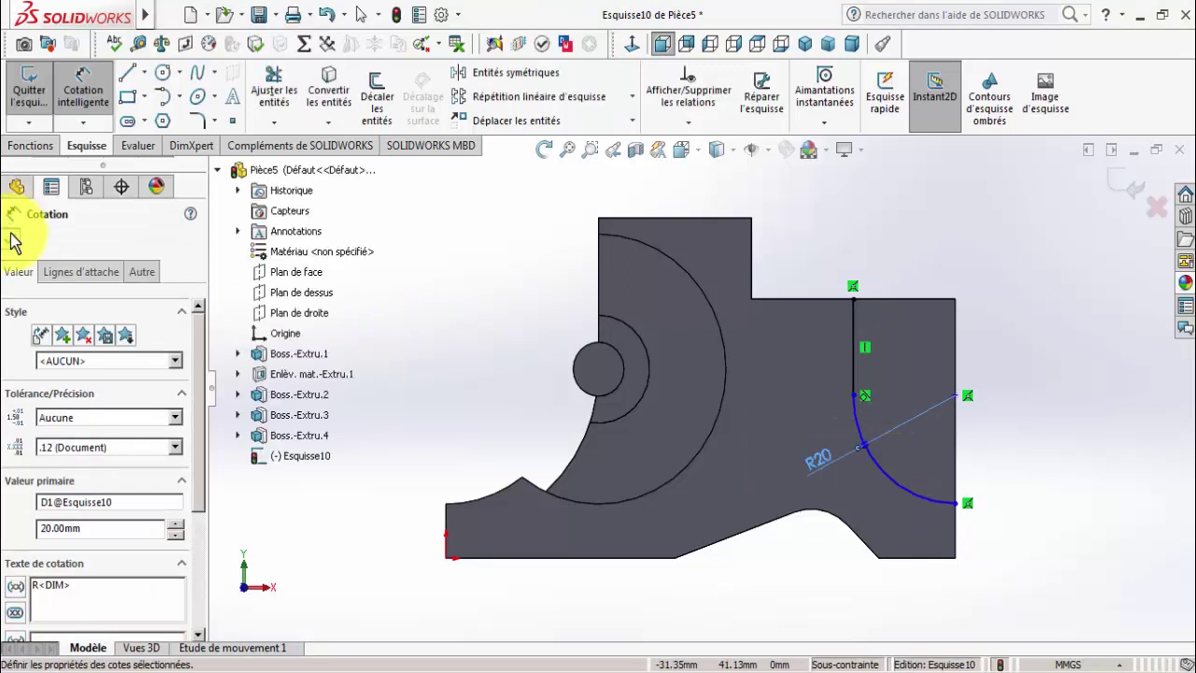
# Dimension the arc centre 35 mm above the bottom corner.
pyautogui.click(75, 84)
pyautogui.click(956, 396)
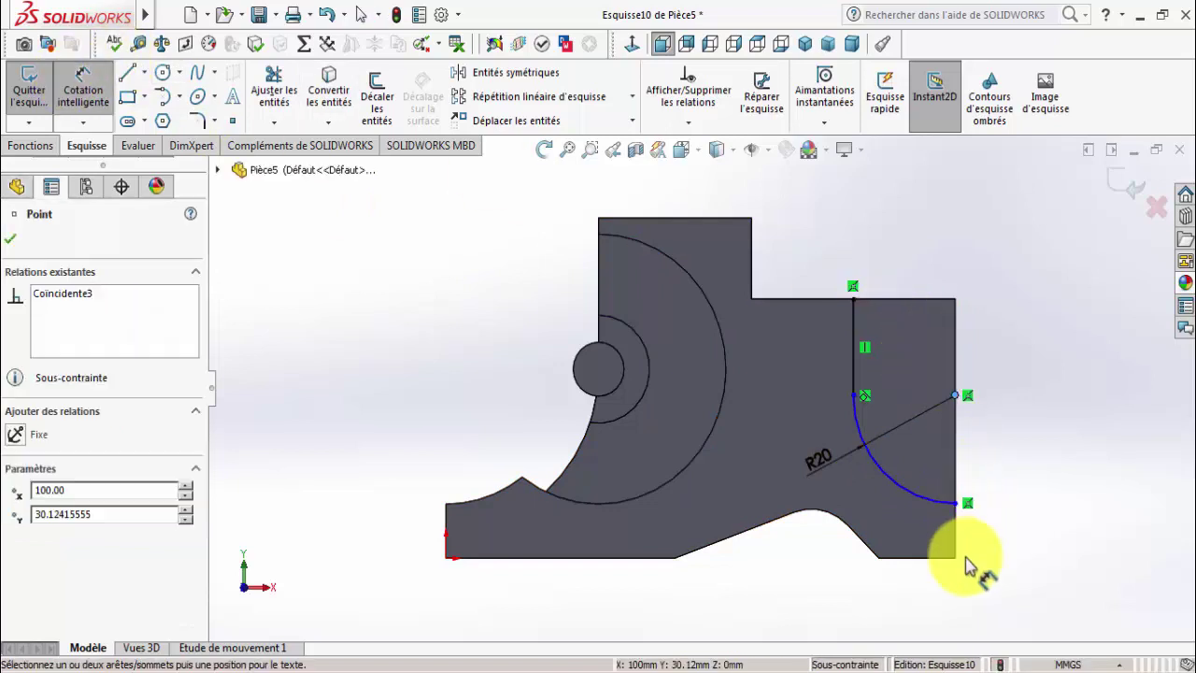
pyautogui.press('Escape')
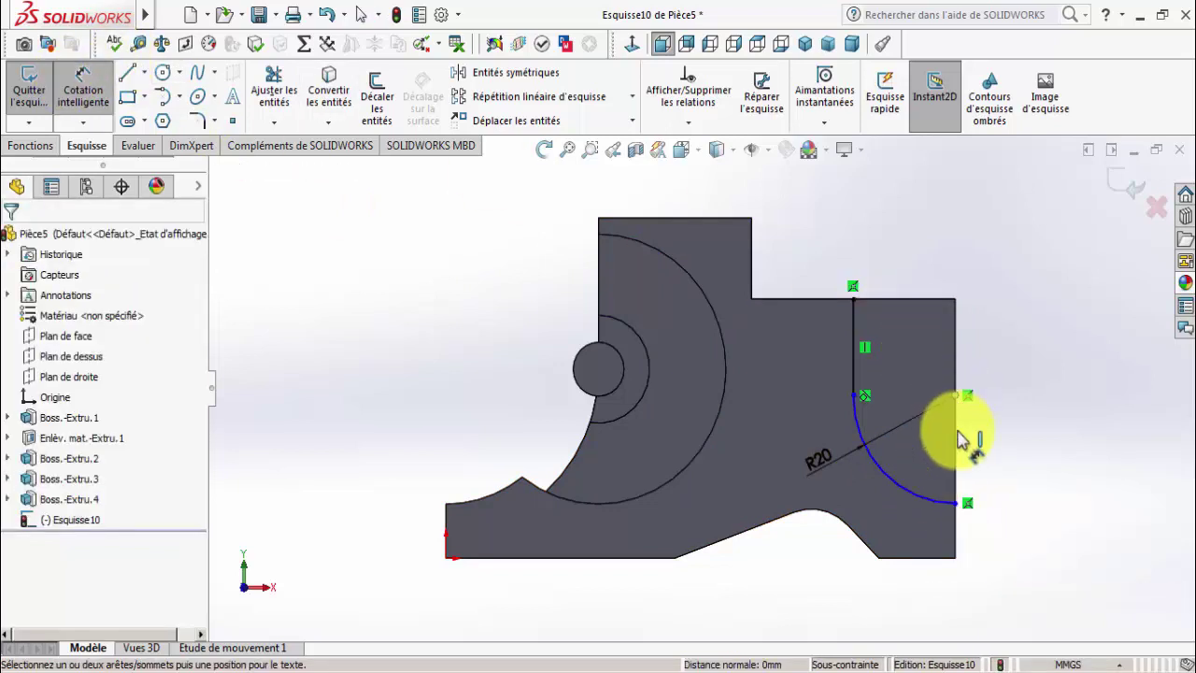
pyautogui.click(956, 560)
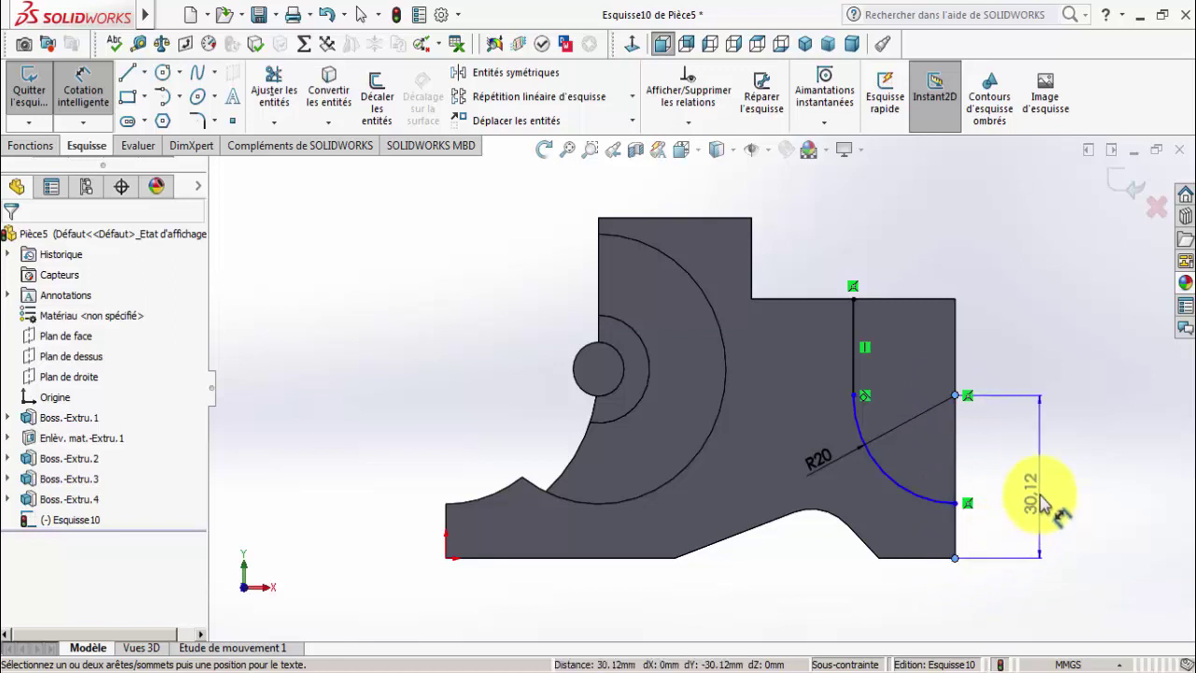
pyautogui.click(1042, 500)
pyautogui.write('35')
pyautogui.press('Return')
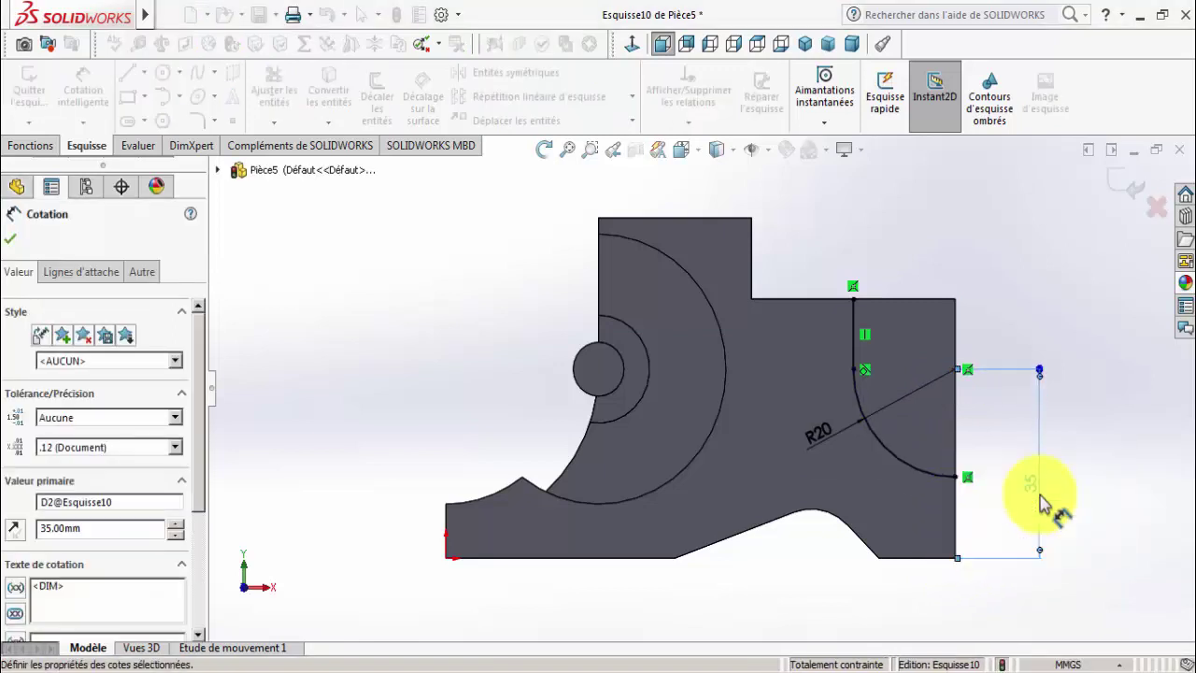
pyautogui.click(13, 241)
pyautogui.click(86, 97)
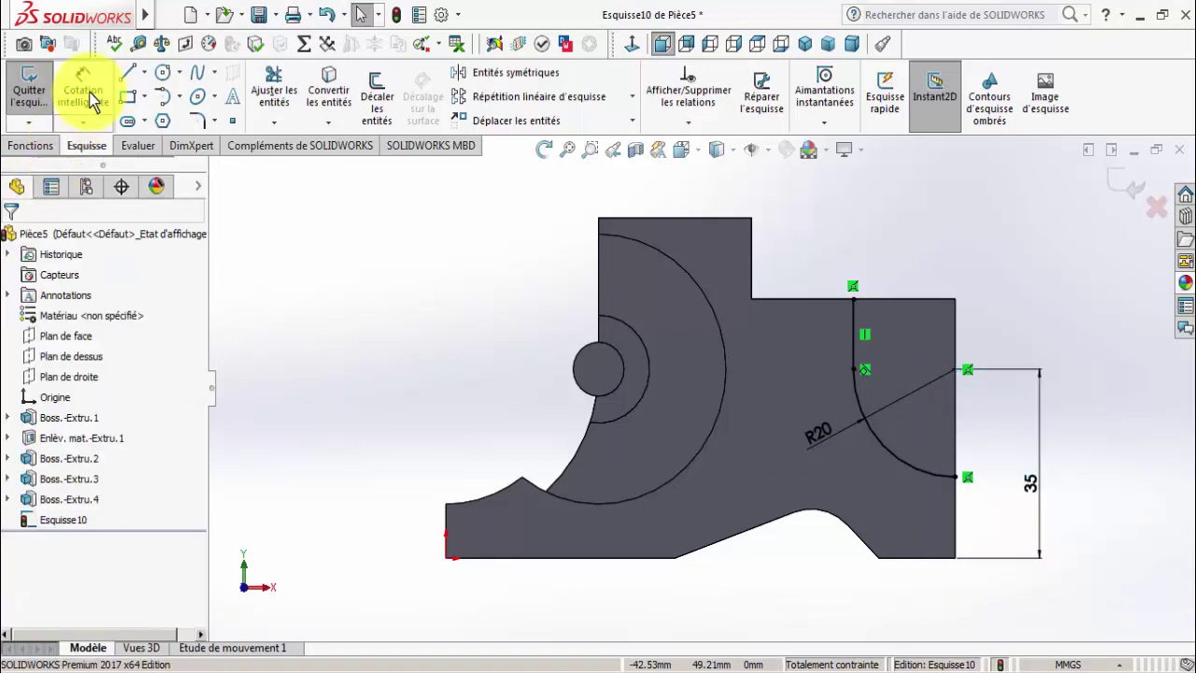
# Close the profile with lines along the top edge and down the right edge to the arc.
pyautogui.click(128, 73)
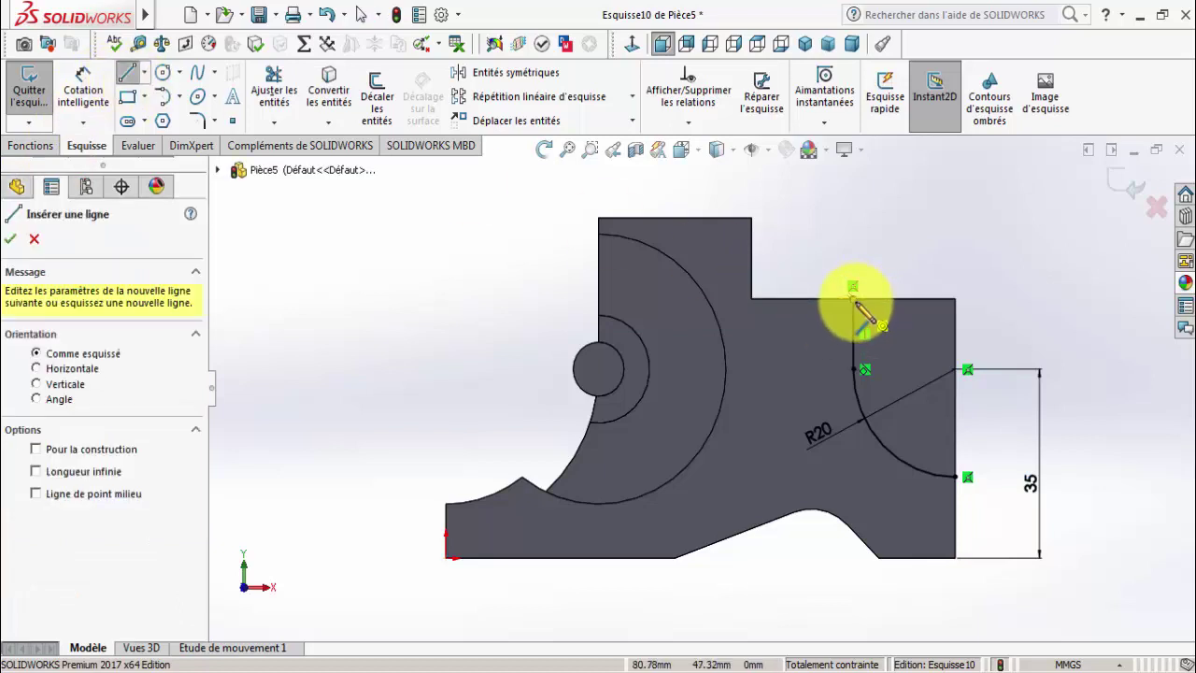
pyautogui.moveTo(853, 299); pyautogui.dragTo(955, 299)
pyautogui.click(955, 299)
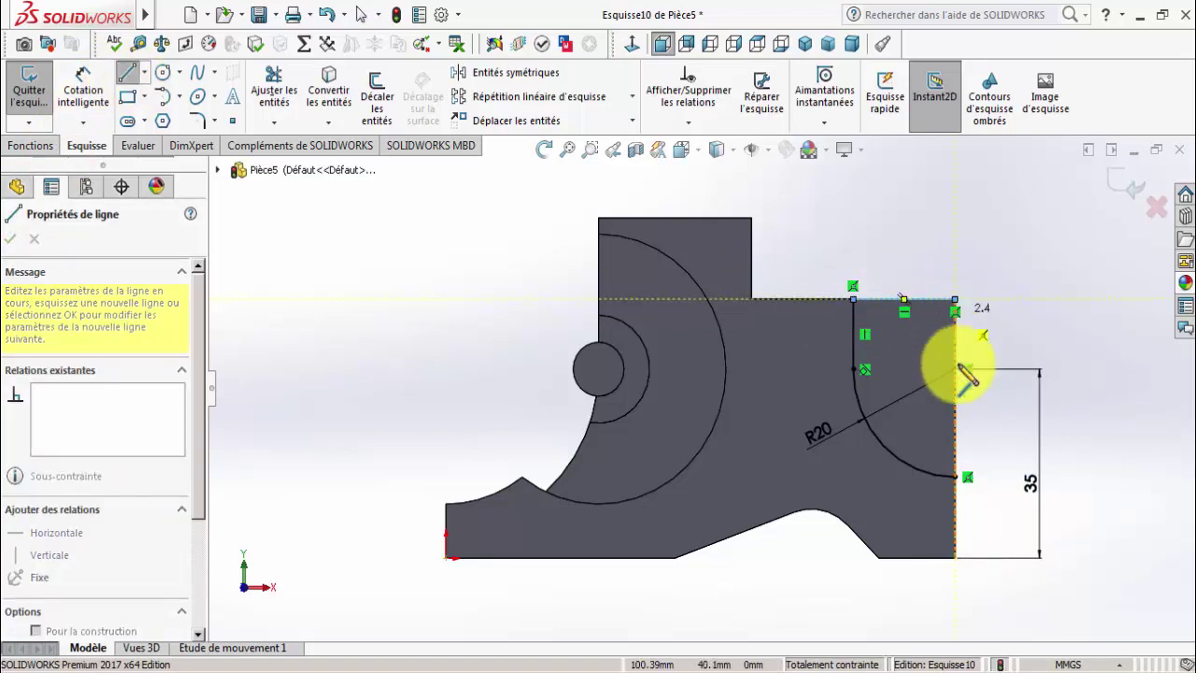
pyautogui.click(955, 478)
pyautogui.rightClick(967, 481)
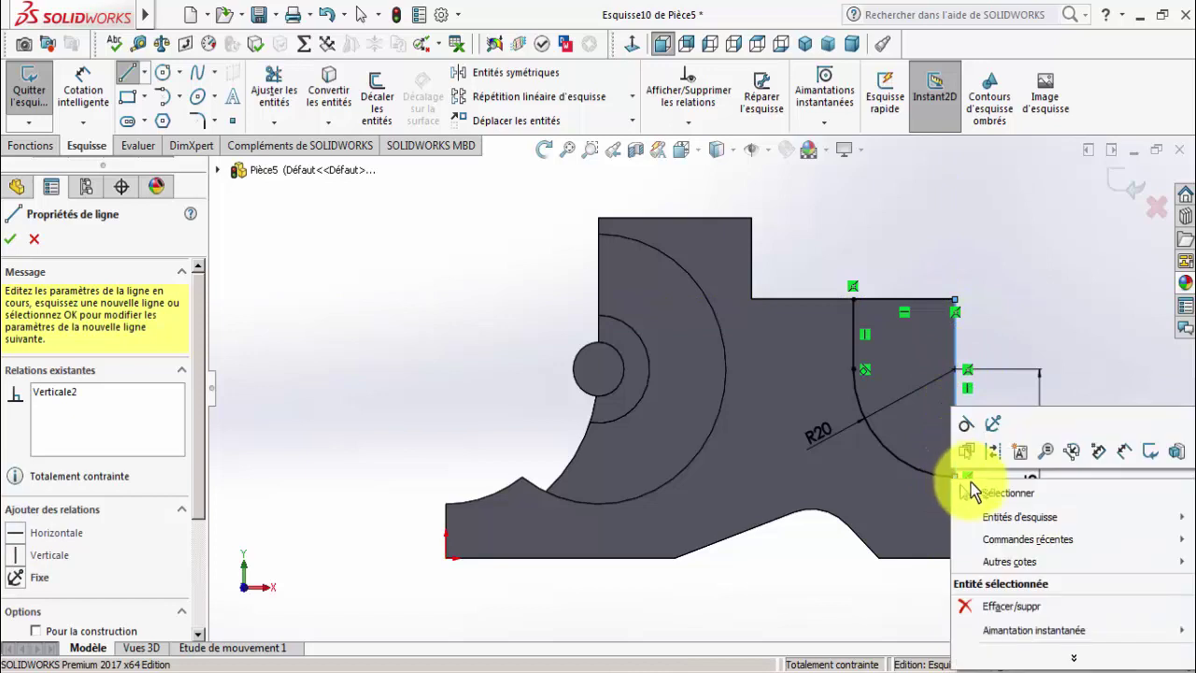
pyautogui.click(973, 488)
# Orbit the part to an isometric view and bring up the ex 21 reference drawing.
pyautogui.click(543, 149)
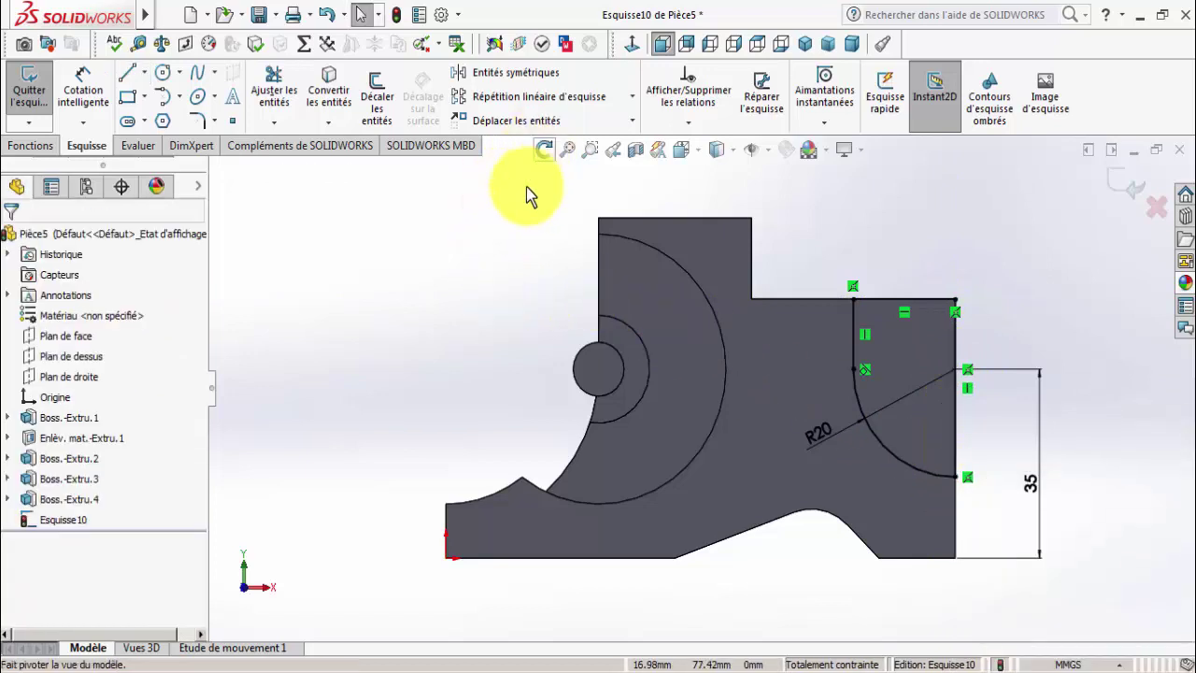
pyautogui.moveTo(526, 187)
pyautogui.mouseDown()
pyautogui.moveTo(470, 240)
pyautogui.moveTo(482, 269)
pyautogui.mouseUp()
pyautogui.click(547, 152)
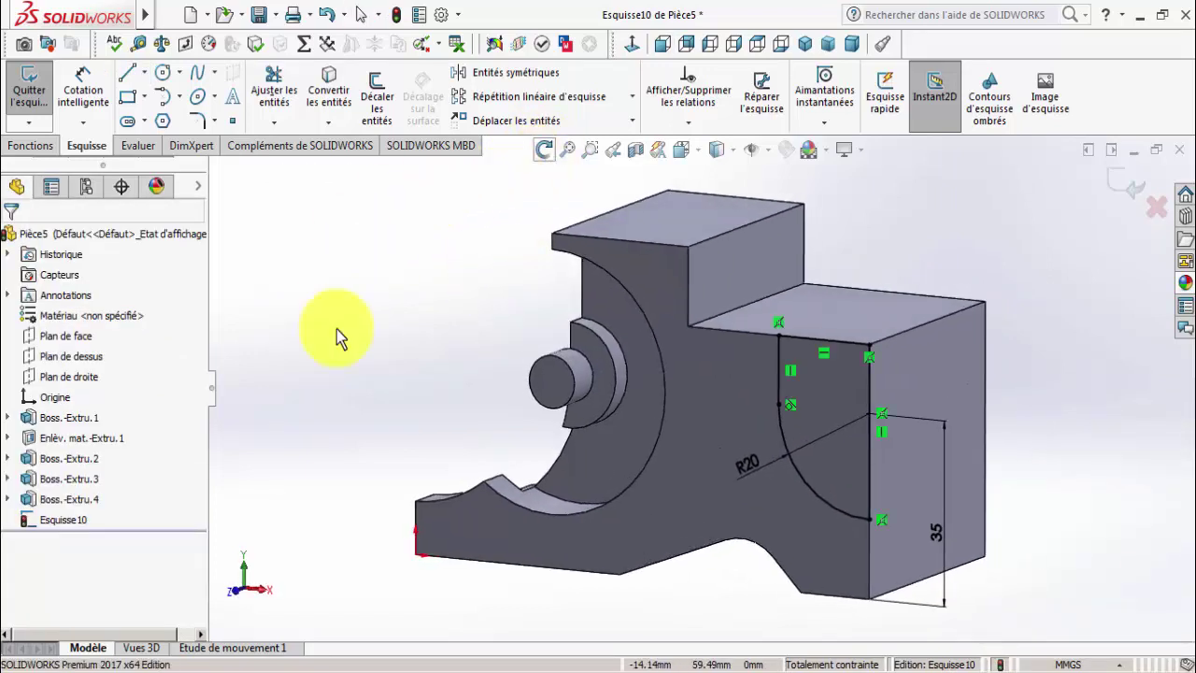
pyautogui.click(414, 654)
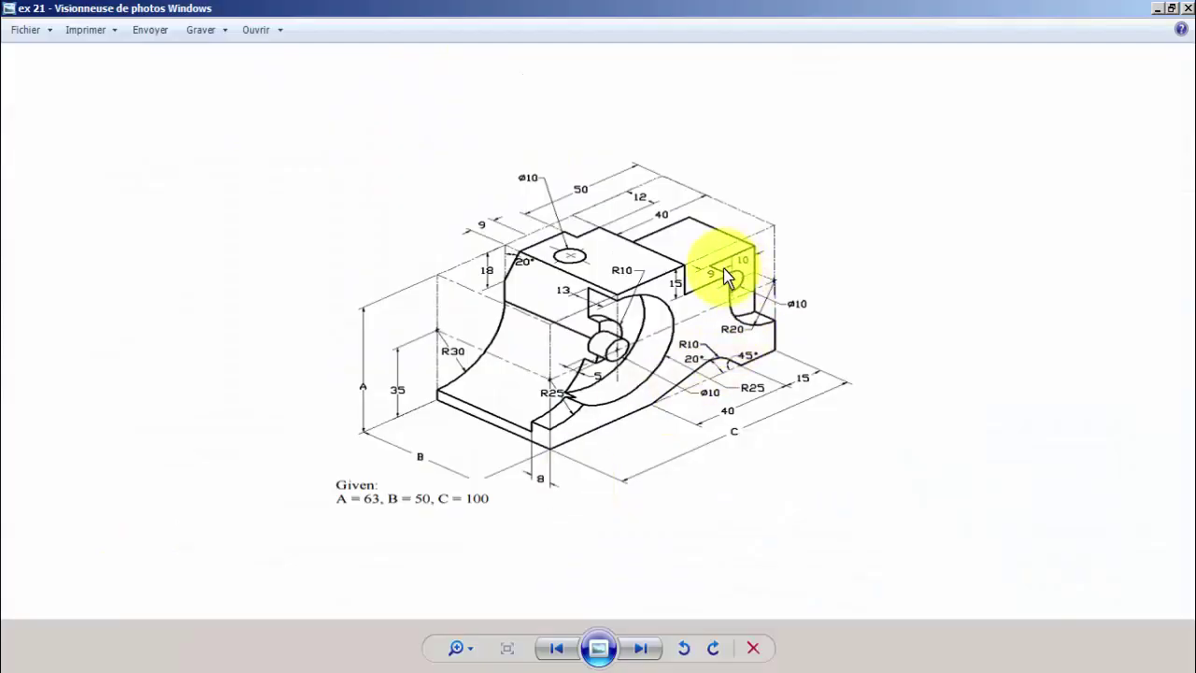
# Switch from the reference drawing back to the part in SOLIDWORKS.
pyautogui.click(369, 659)
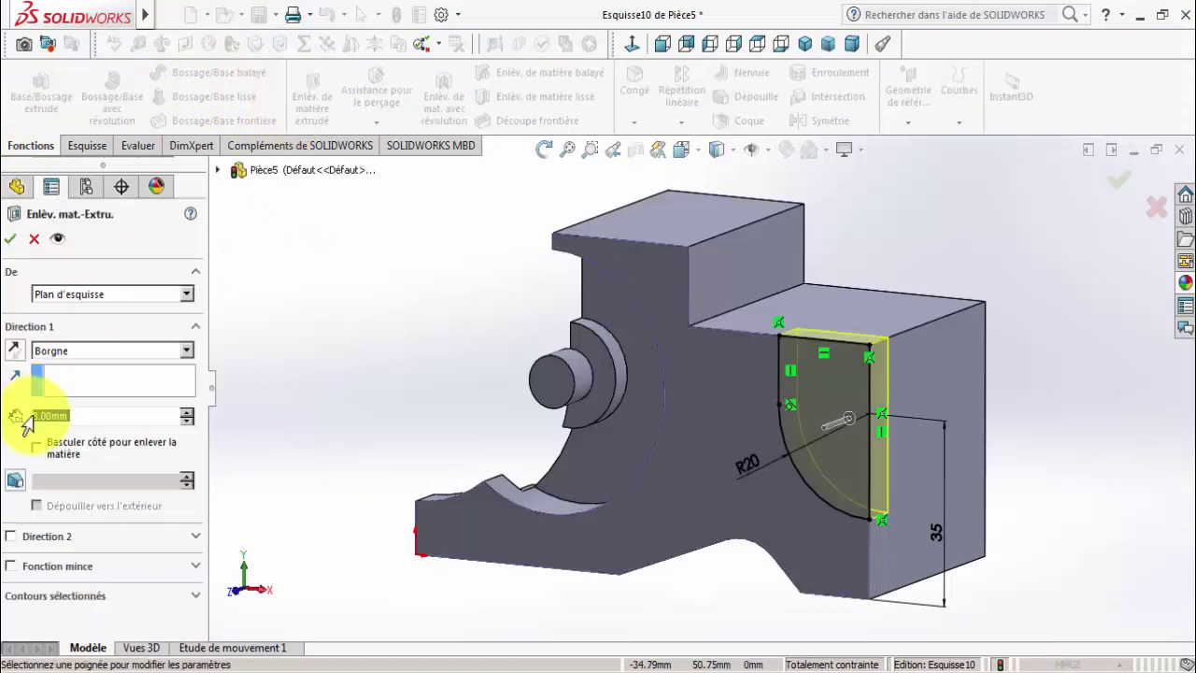
# Commit the 9 mm quarter-round cut, then compare with the reference drawing and return.
pyautogui.click(7, 233)
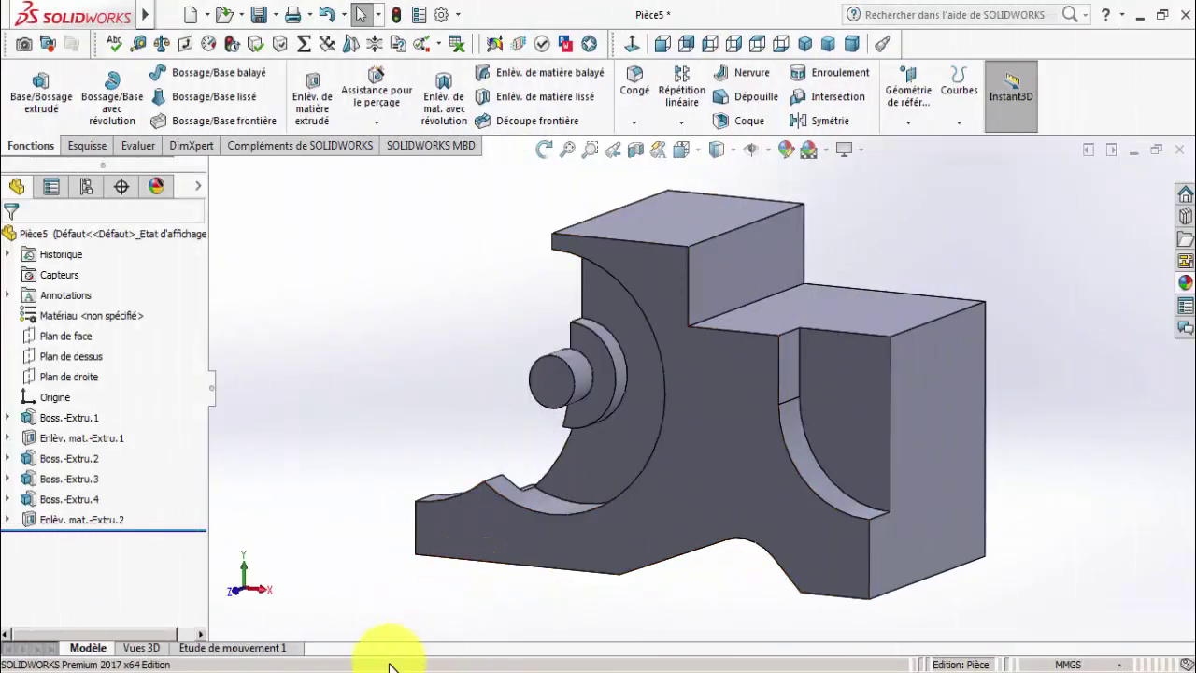
pyautogui.click(351, 665)
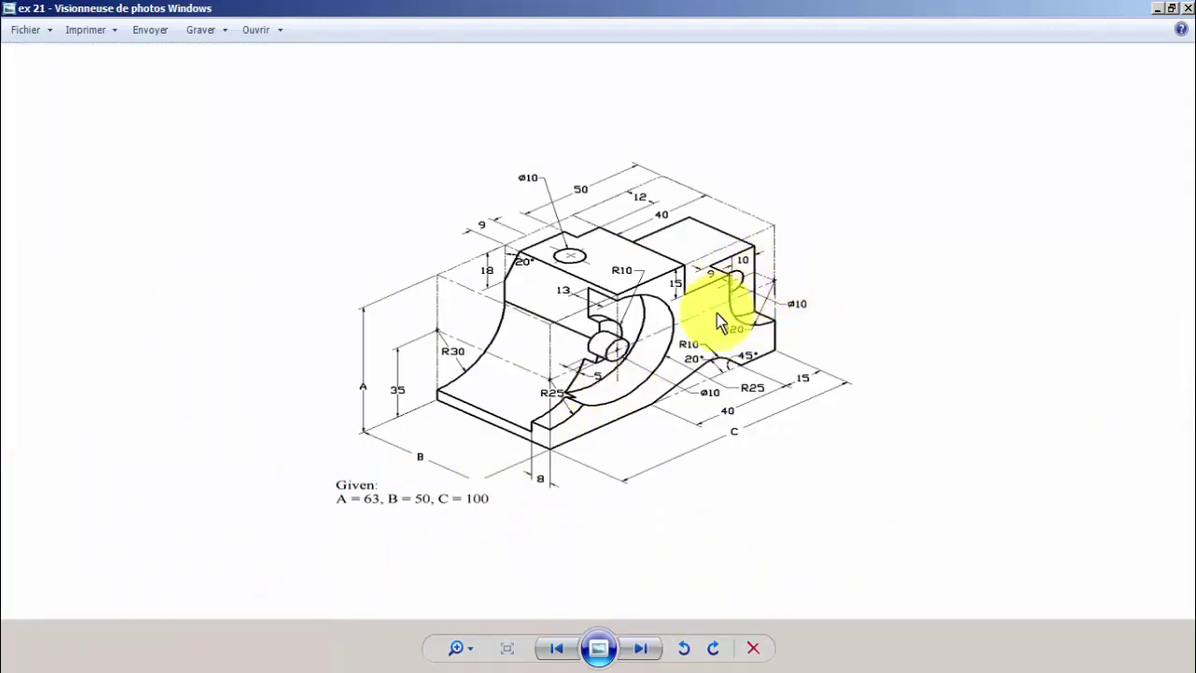
pyautogui.click(361, 658)
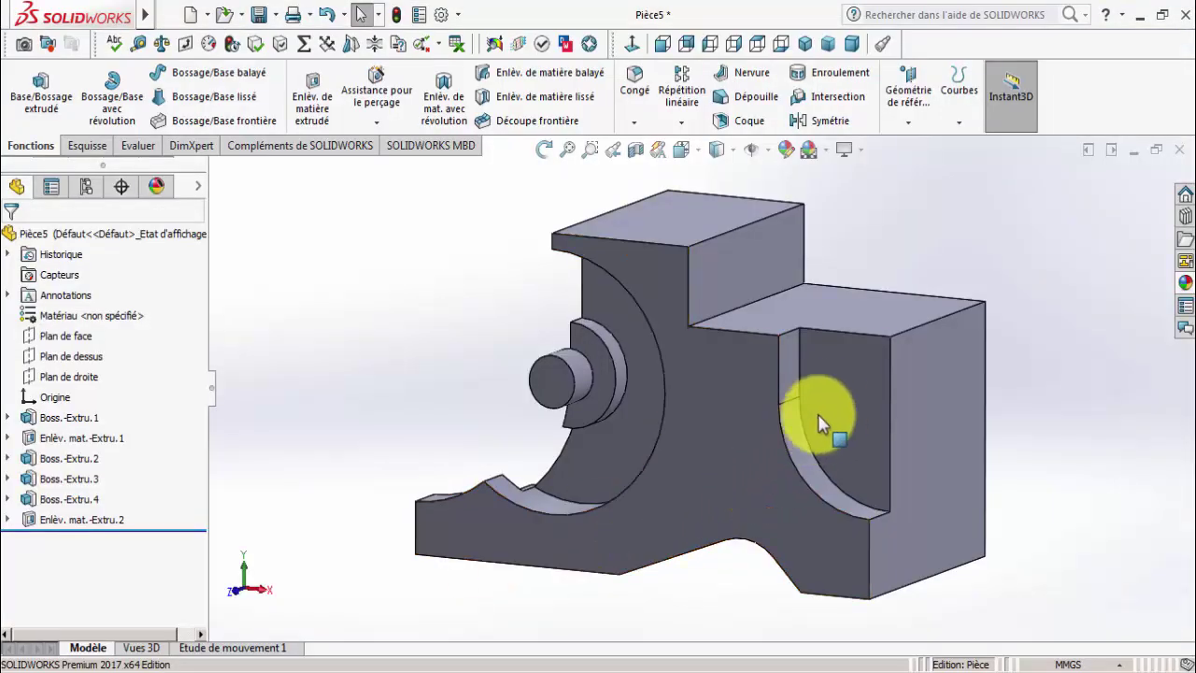
# Start a sketch on the notch face, view it head-on, and draw the small circle.
pyautogui.click(819, 423)
pyautogui.click(82, 146)
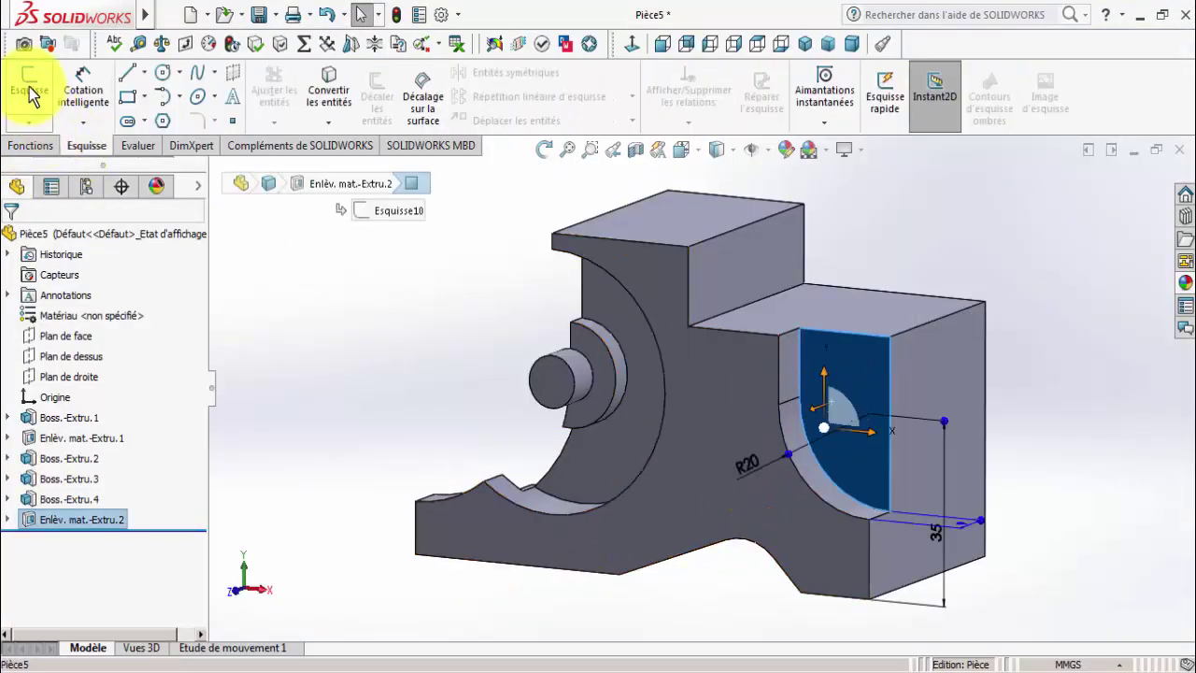
pyautogui.click(31, 91)
pyautogui.click(633, 44)
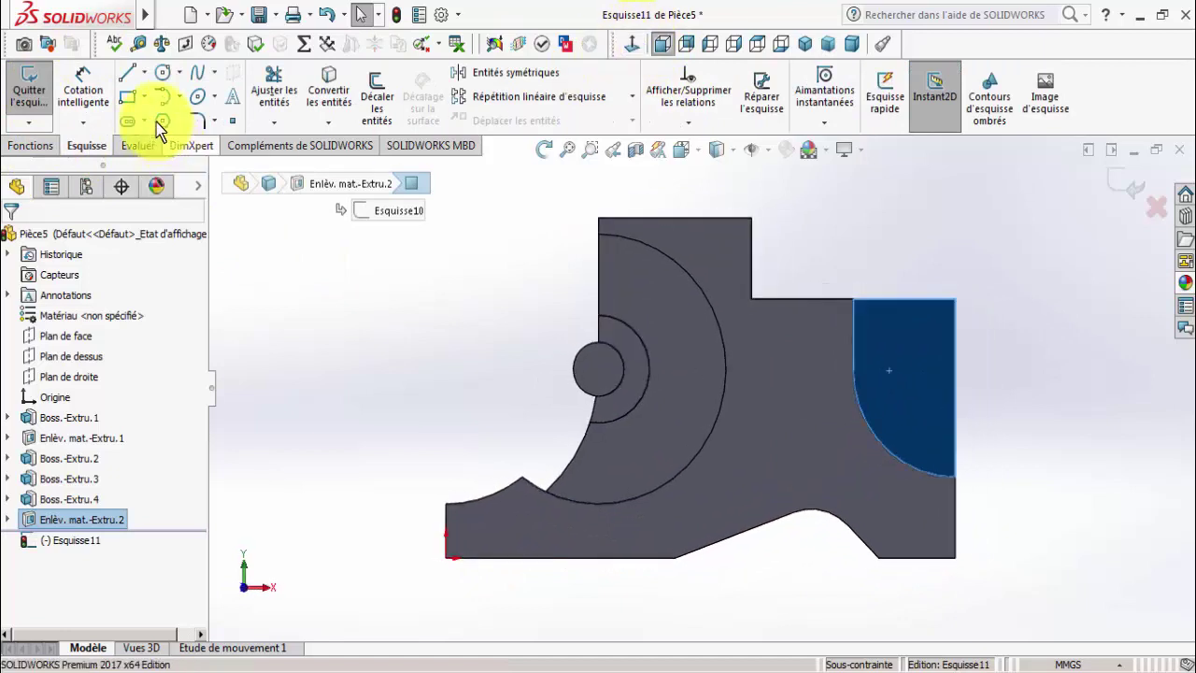
pyautogui.rightClick(922, 363)
pyautogui.click(925, 365)
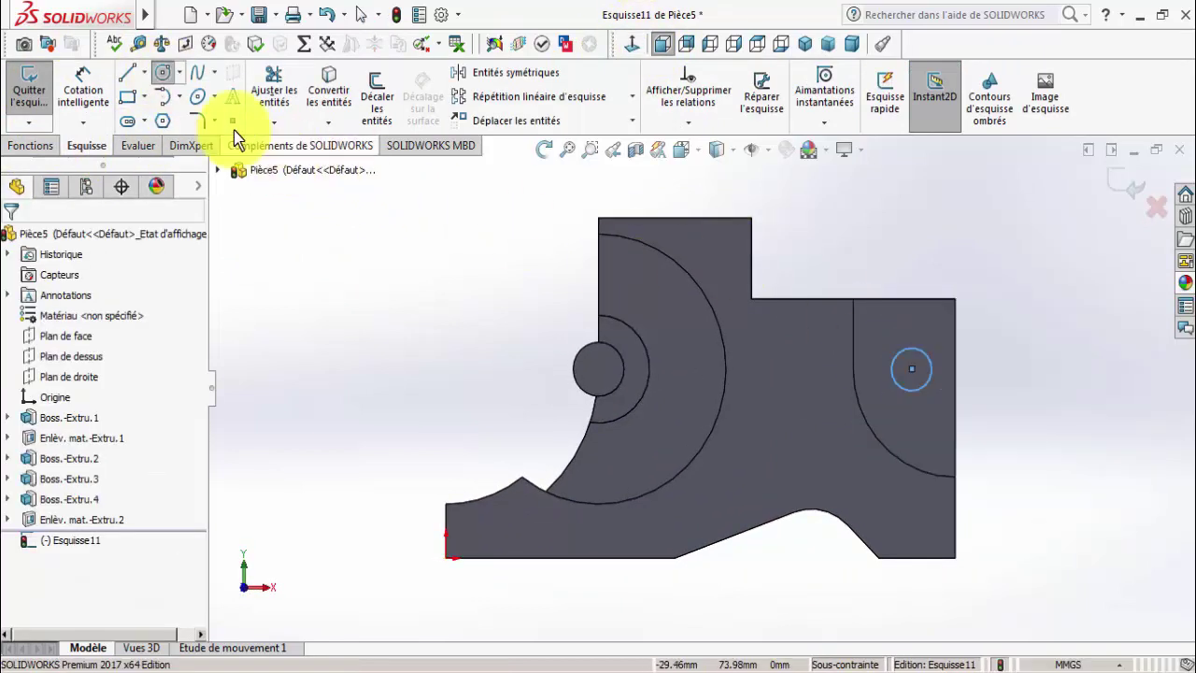
# Dimension the circle 10 mm from the right edge with a 10 mm diameter.
pyautogui.click(84, 86)
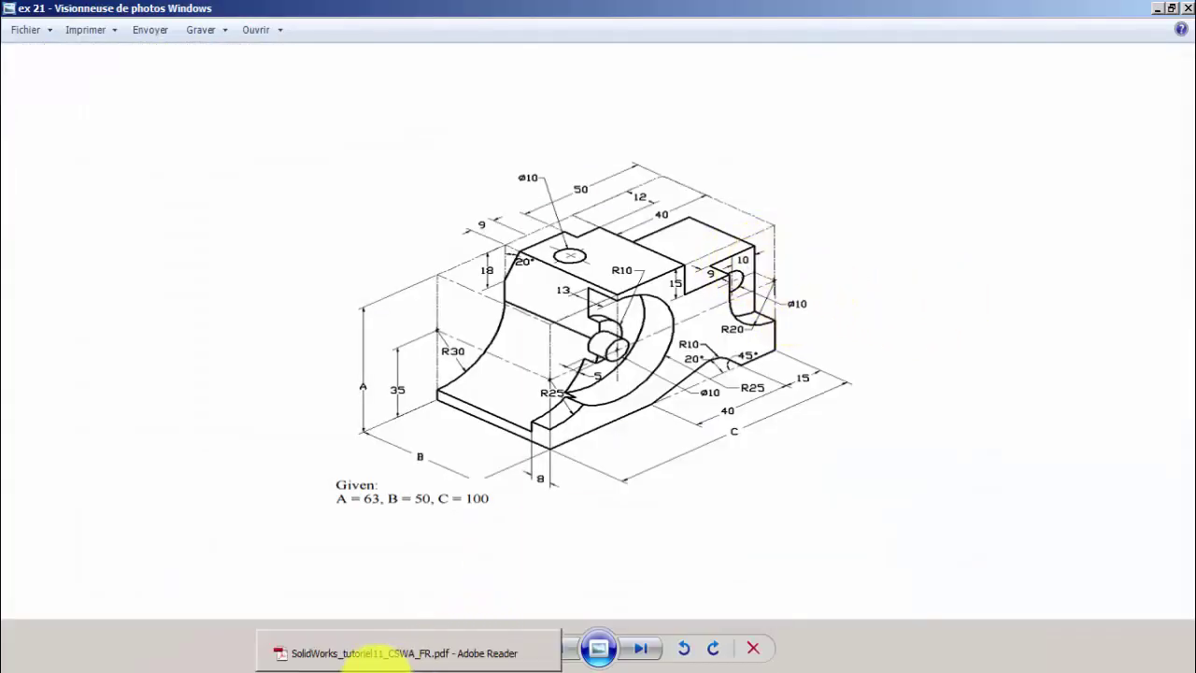
pyautogui.click(402, 654)
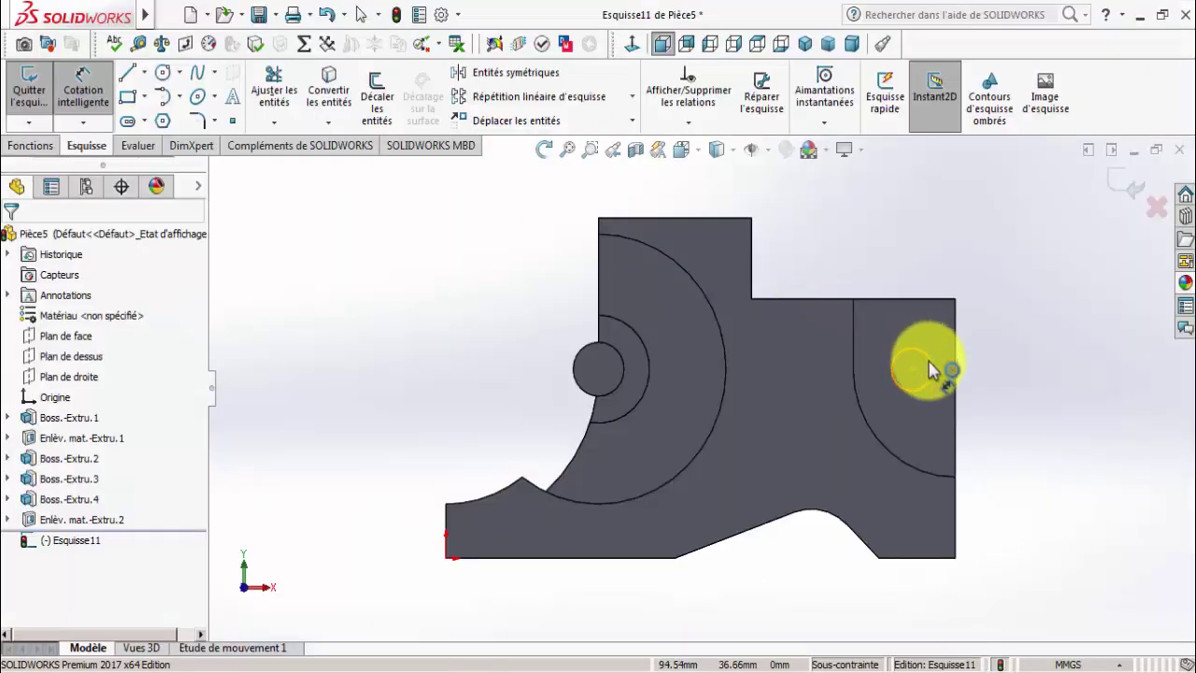
pyautogui.click(929, 369)
pyautogui.click(923, 269)
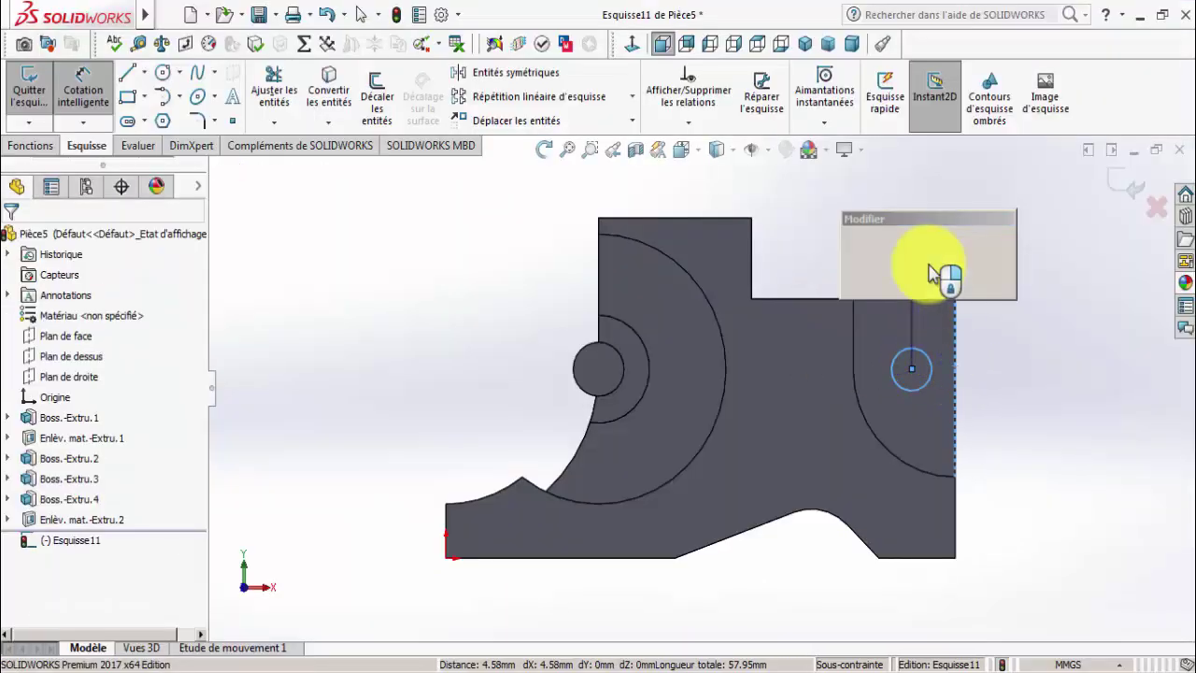
pyautogui.write('10')
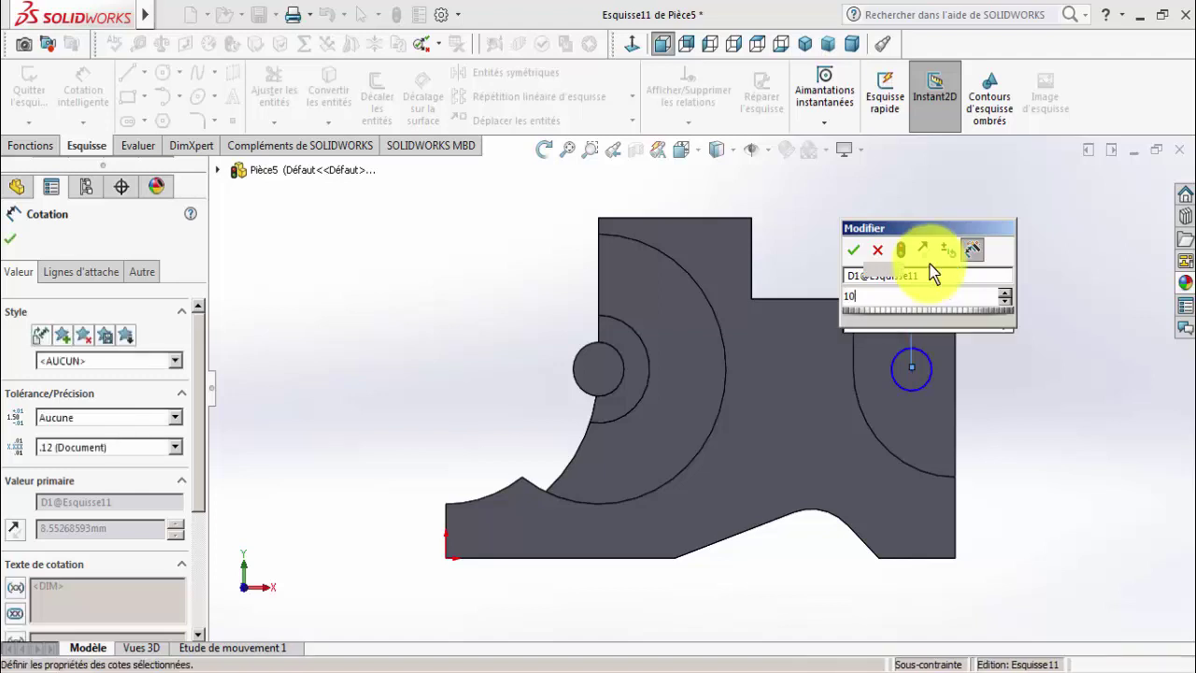
pyautogui.click(914, 381)
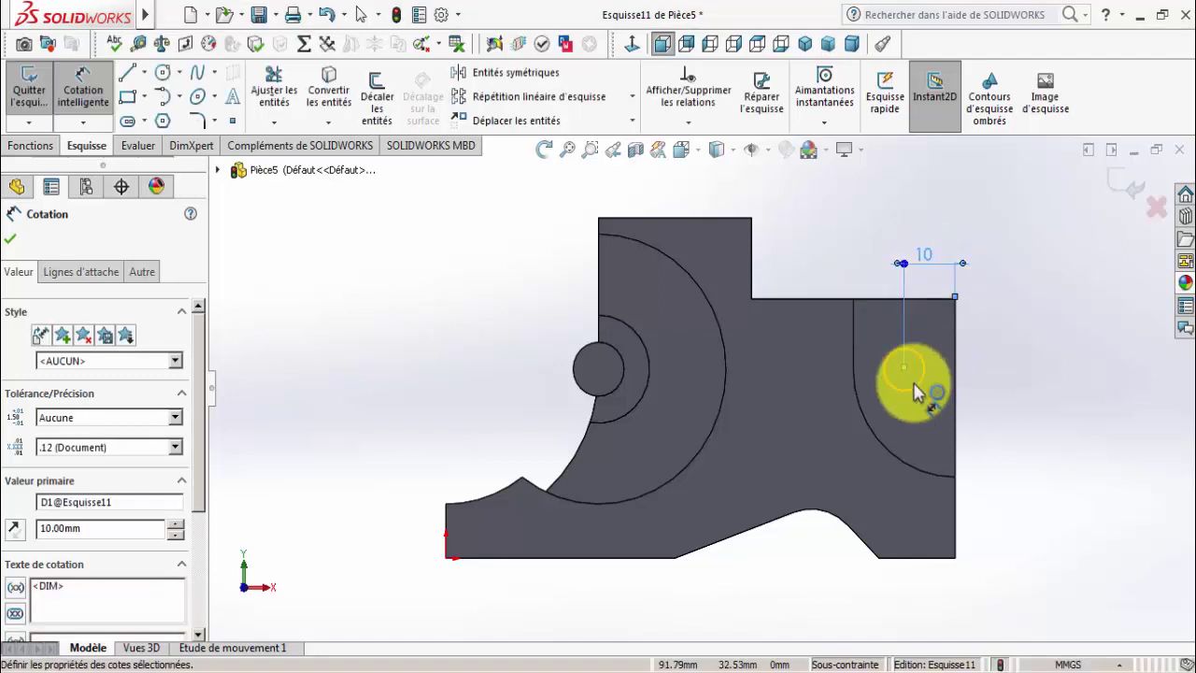
pyautogui.click(1000, 407)
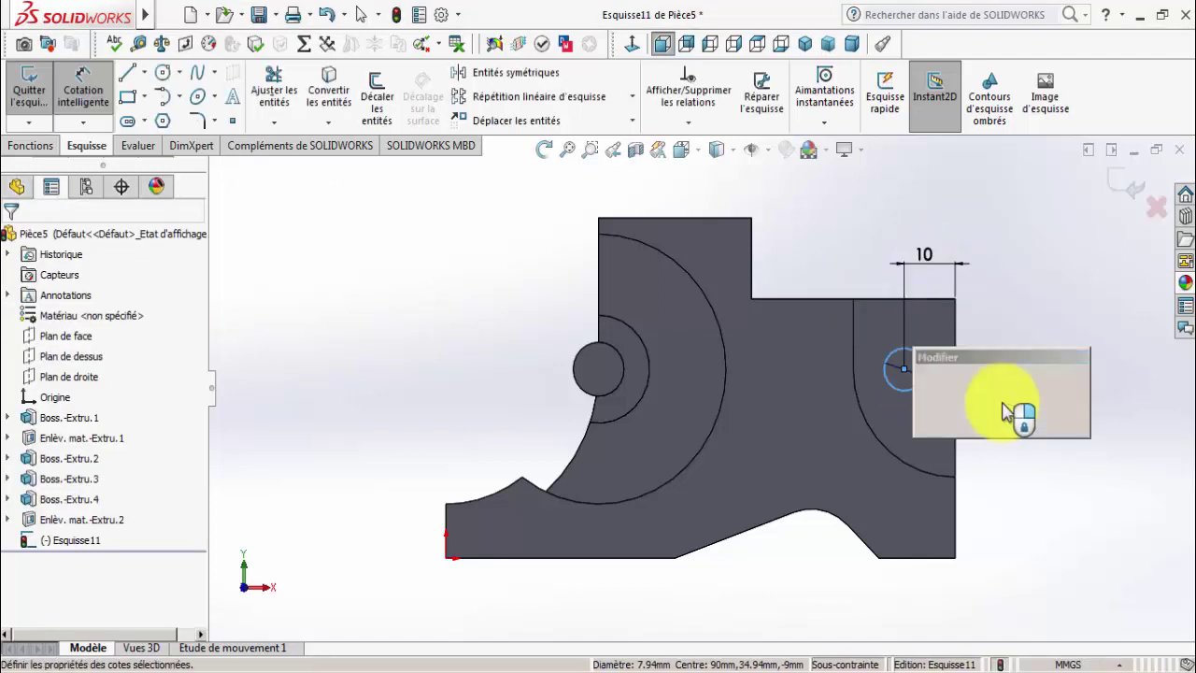
pyautogui.write('10')
pyautogui.press('Return')
pyautogui.press('Escape')
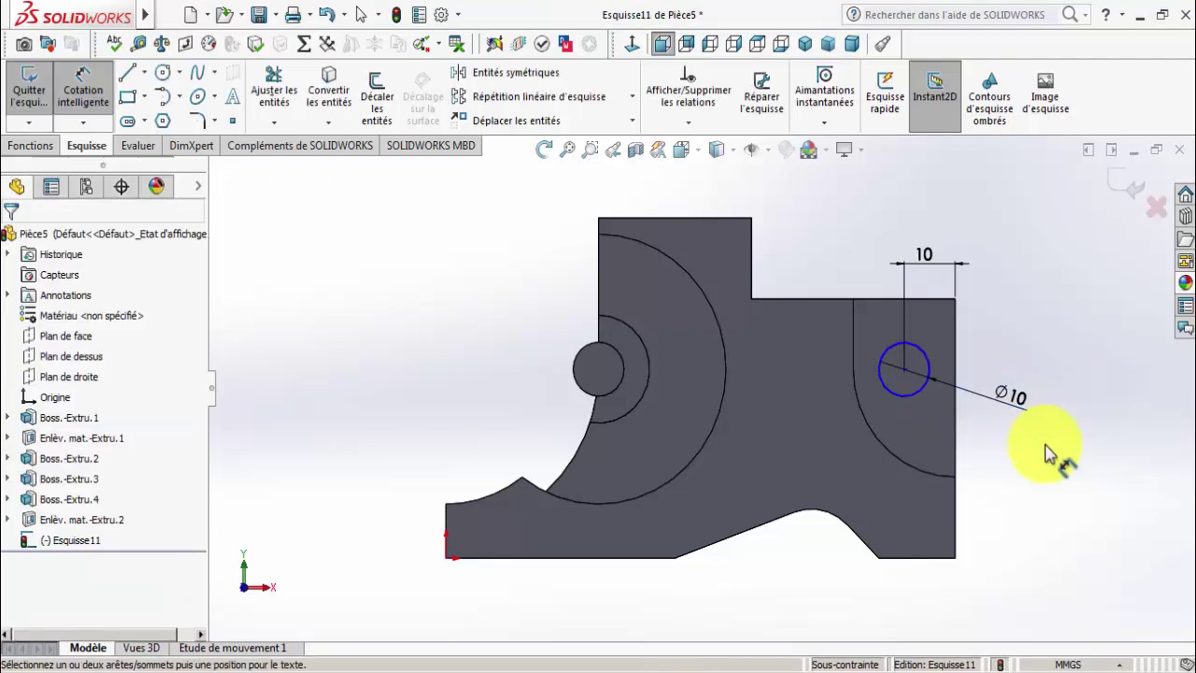
# Select the circle's centre point and compare the sketch with the reference drawing.
pyautogui.click(915, 357)
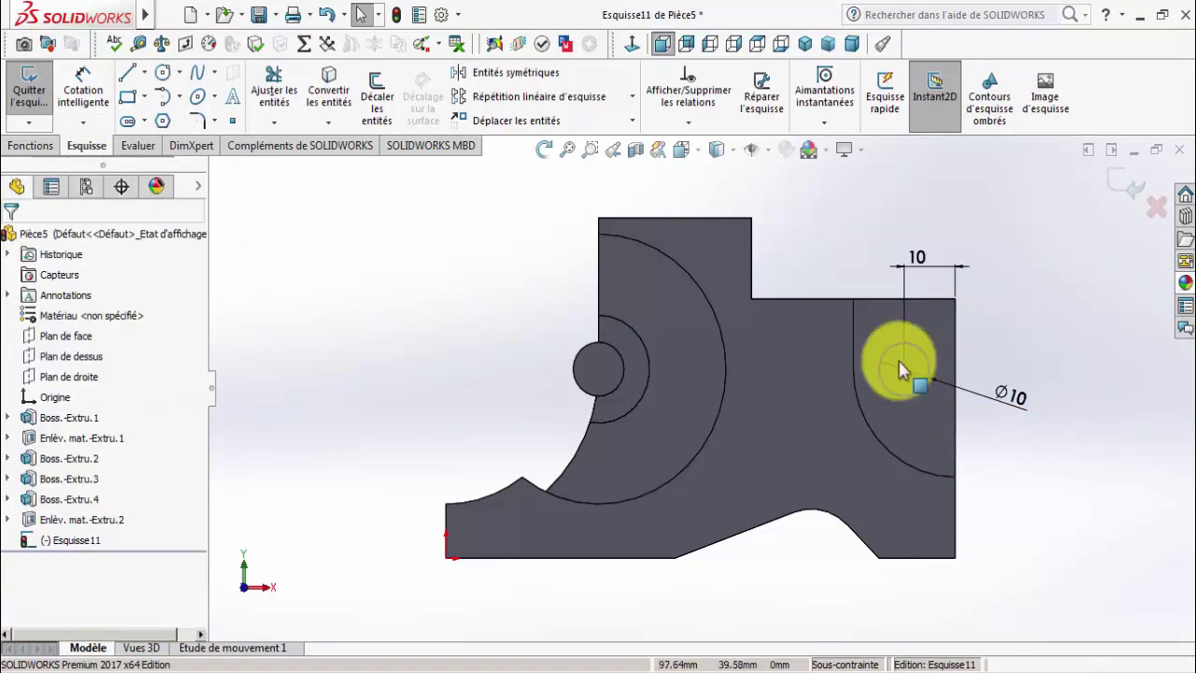
pyautogui.click(904, 369)
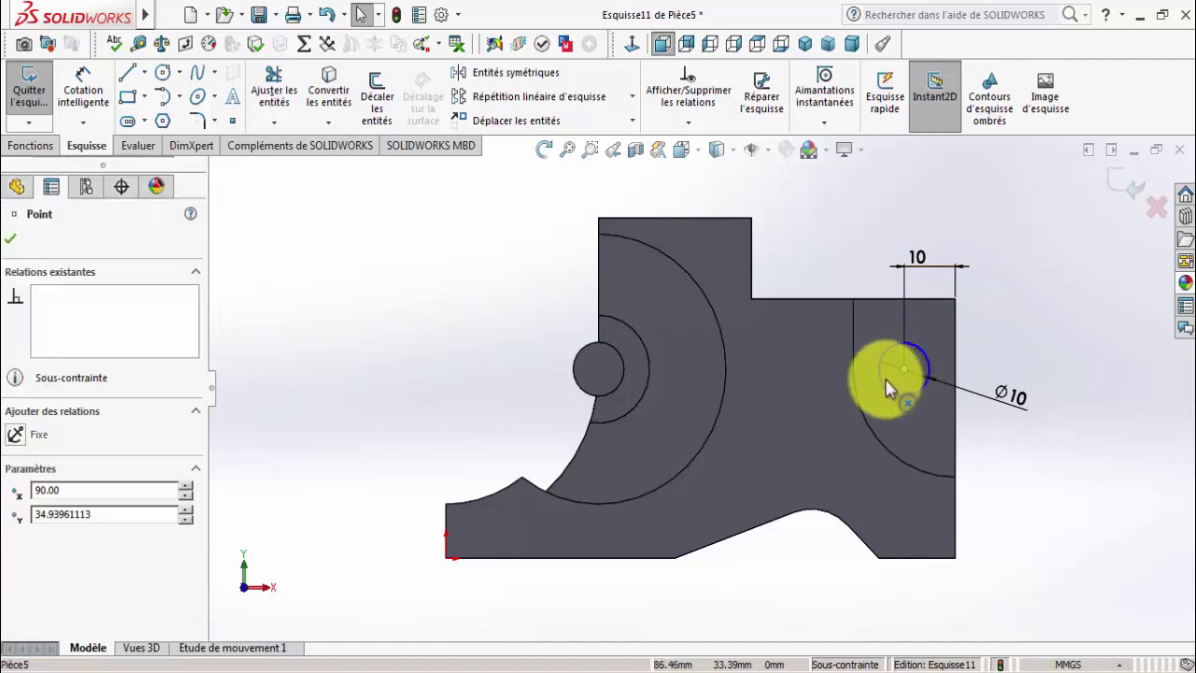
pyautogui.click(1056, 510)
pyautogui.click(392, 665)
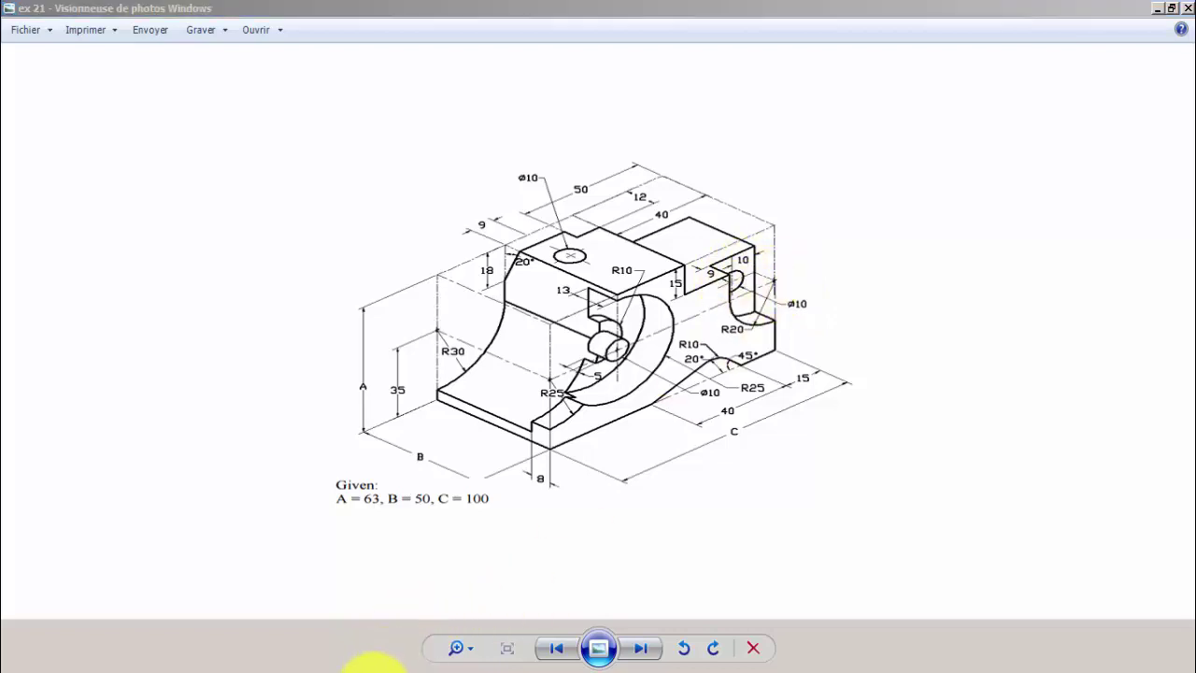
pyautogui.click(369, 660)
# Add a Horizontal relation between the circle centre and the arc's end point.
pyautogui.click(711, 122)
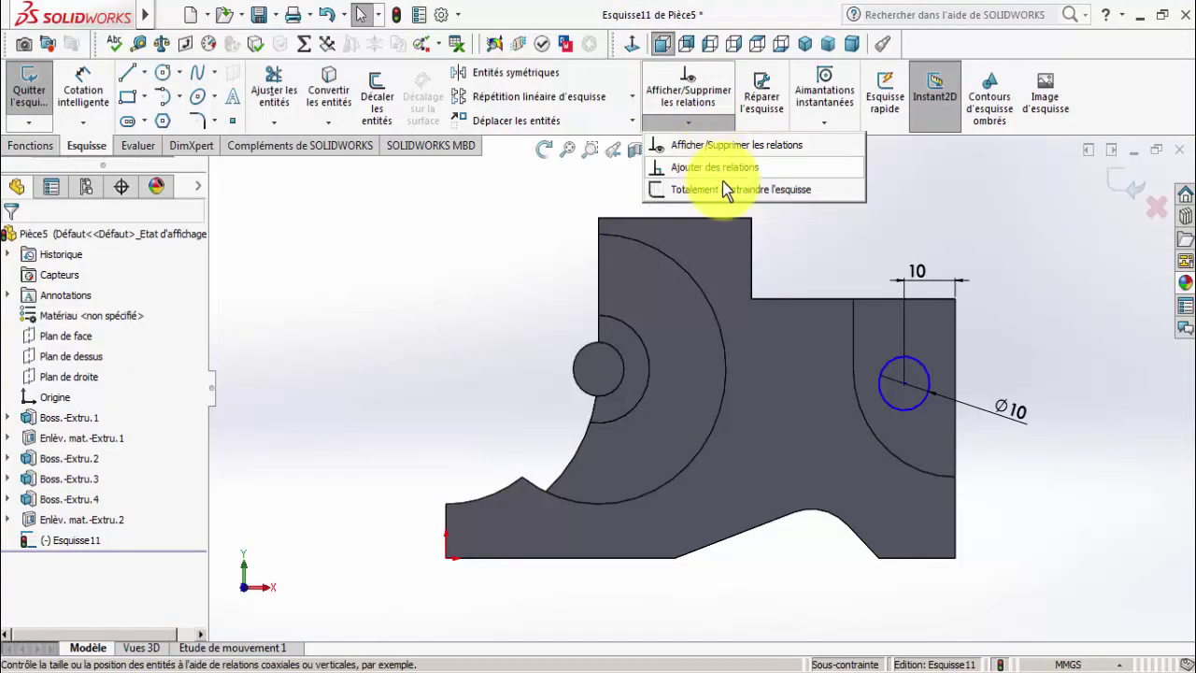
pyautogui.click(723, 168)
pyautogui.click(904, 383)
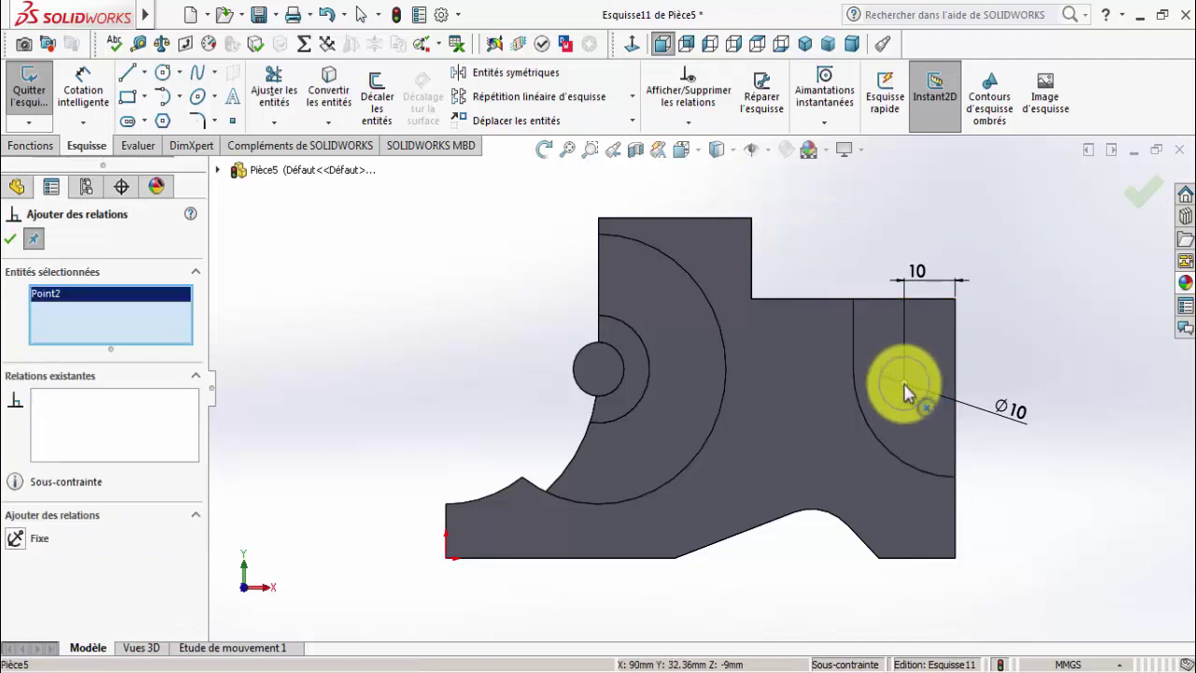
pyautogui.click(851, 372)
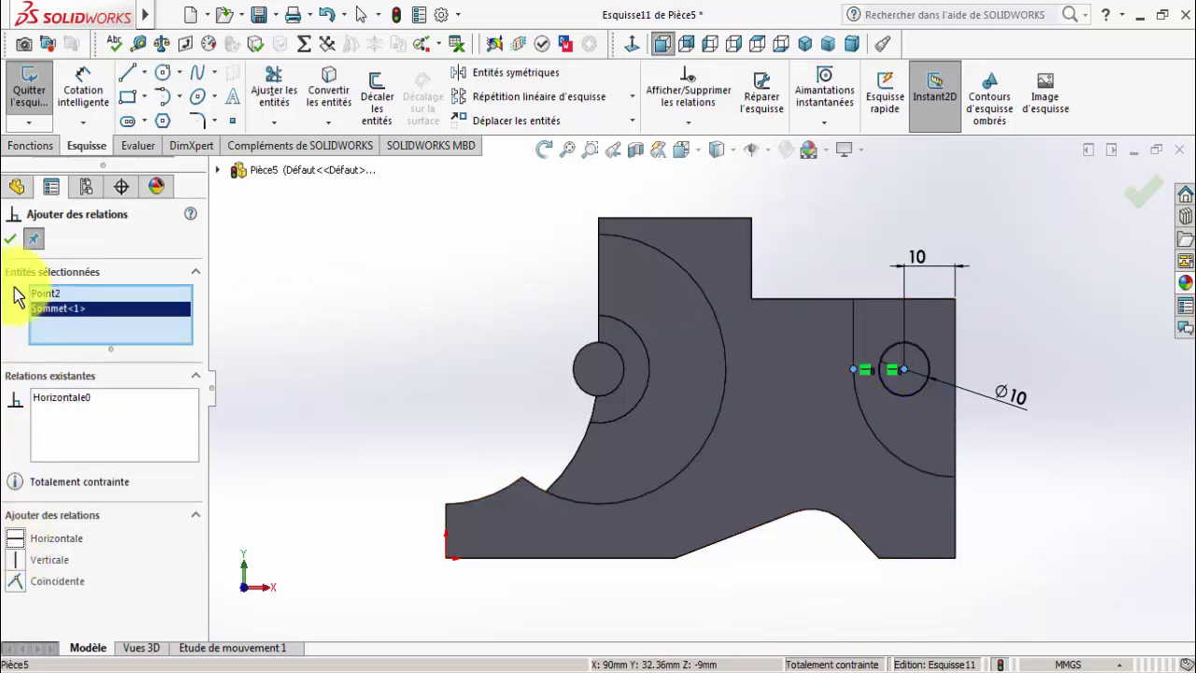
pyautogui.click(9, 238)
pyautogui.moveTo(534, 191); pyautogui.dragTo(494, 227)
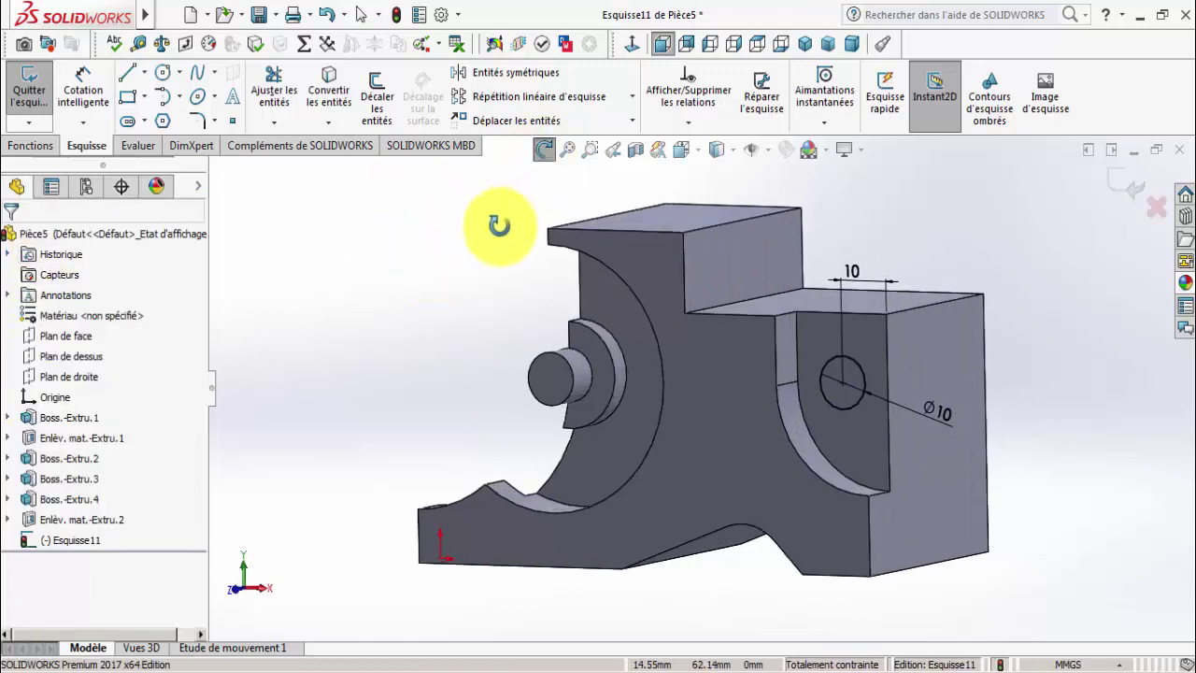
pyautogui.click(543, 149)
# Cut the Ø10 hole Through All and bring up the ex 21 drawing.
pyautogui.click(55, 147)
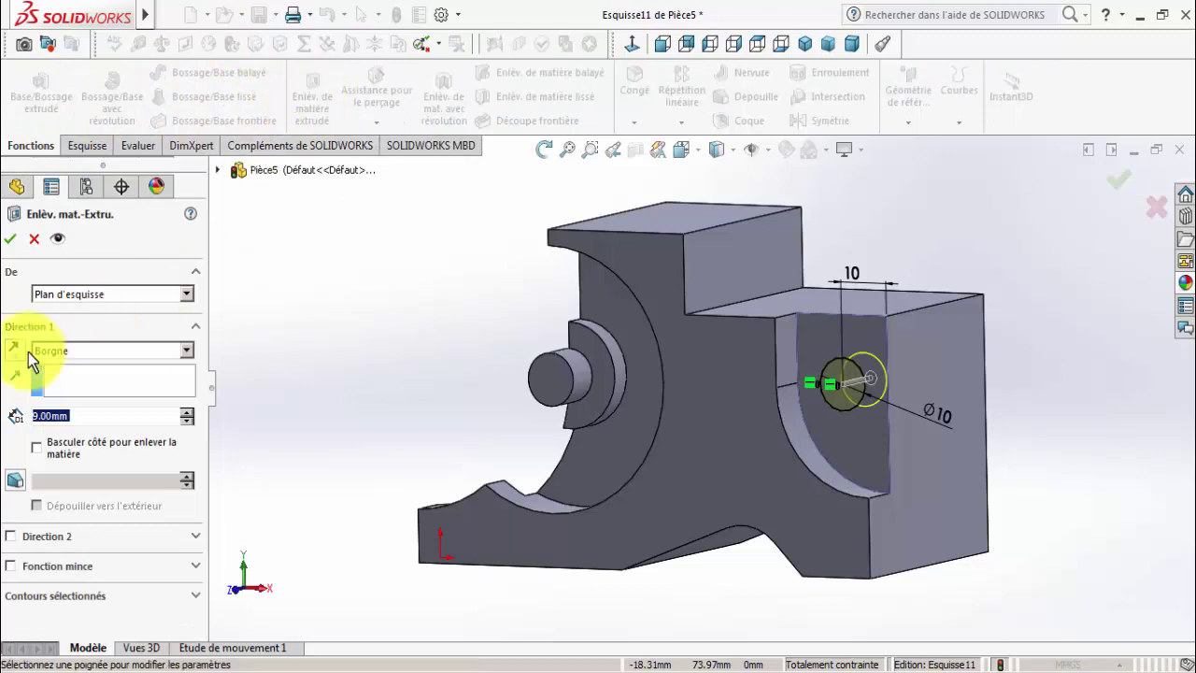
pyautogui.click(42, 351)
pyautogui.click(47, 380)
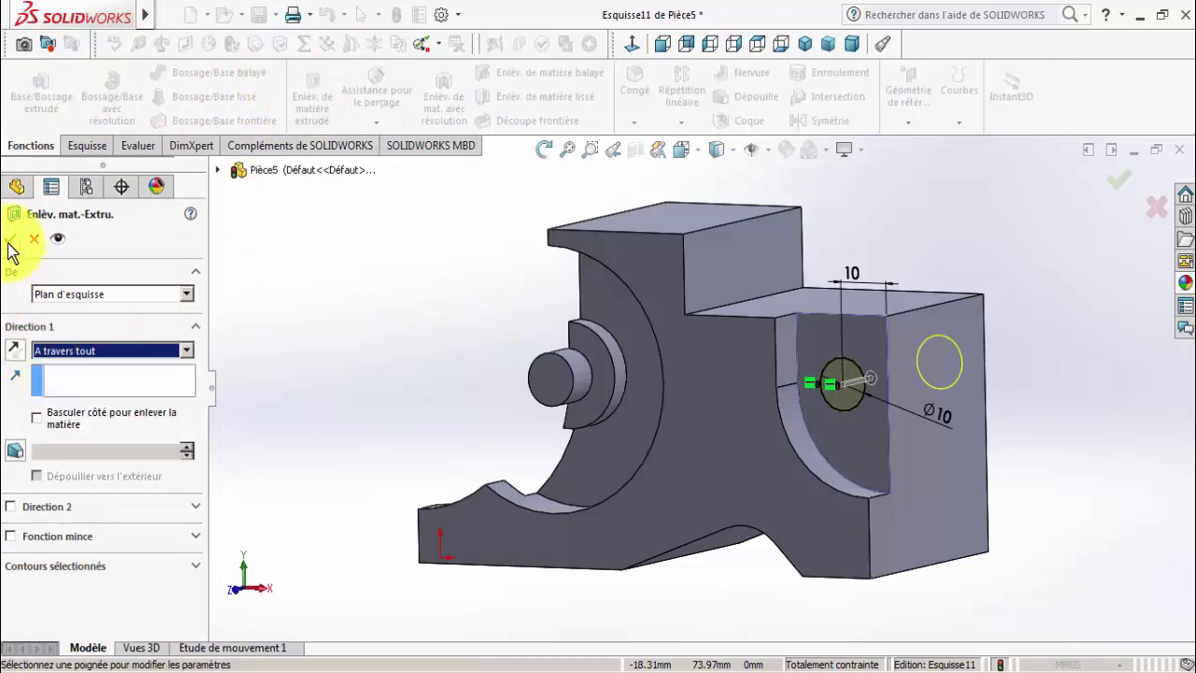
pyautogui.press('Return')
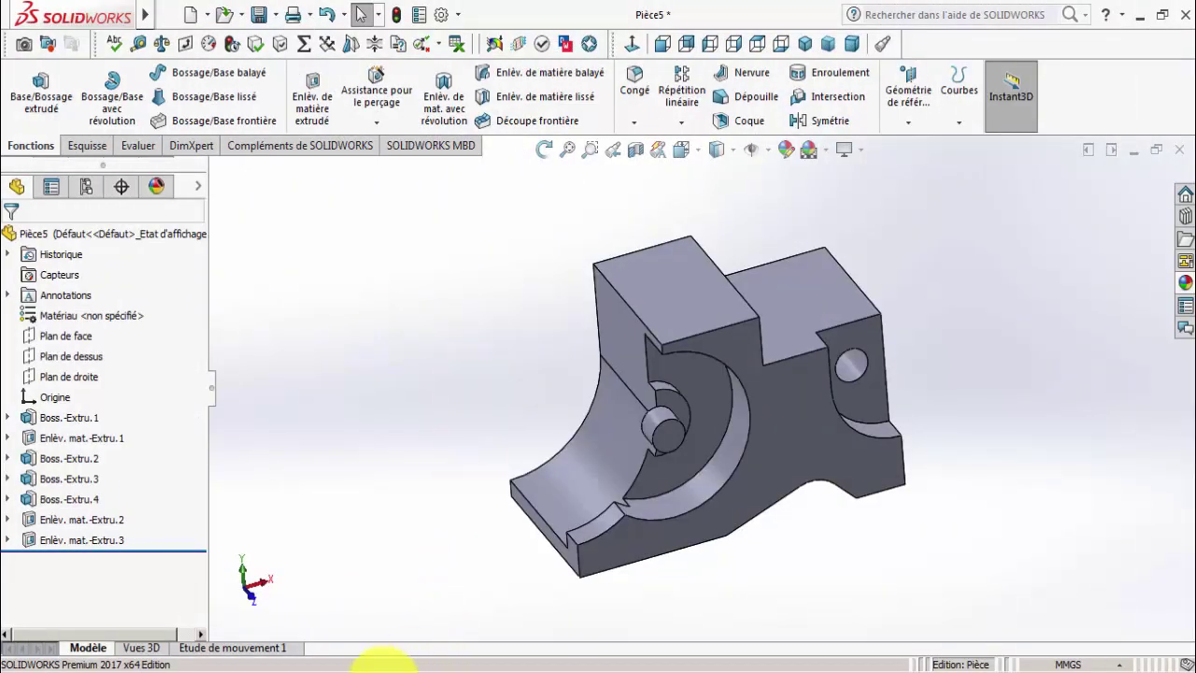
pyautogui.click(384, 665)
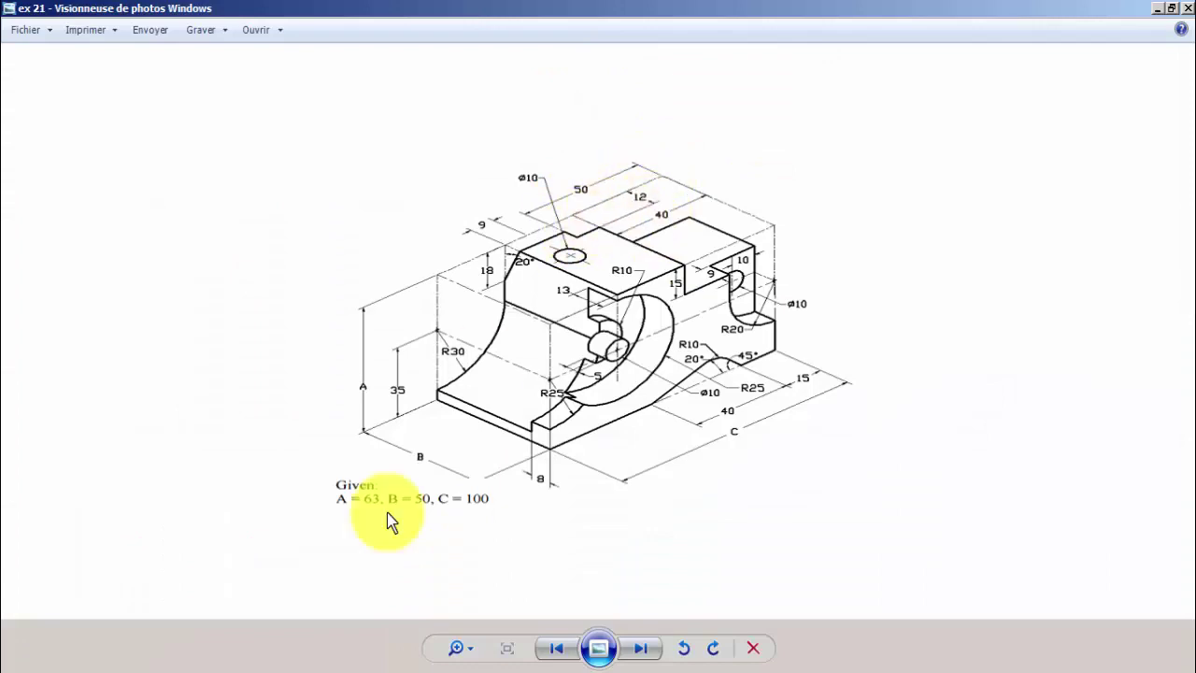
# Sketch a rectangle on the back block's top face, checking it against the reference drawing.
pyautogui.click(372, 659)
pyautogui.click(691, 269)
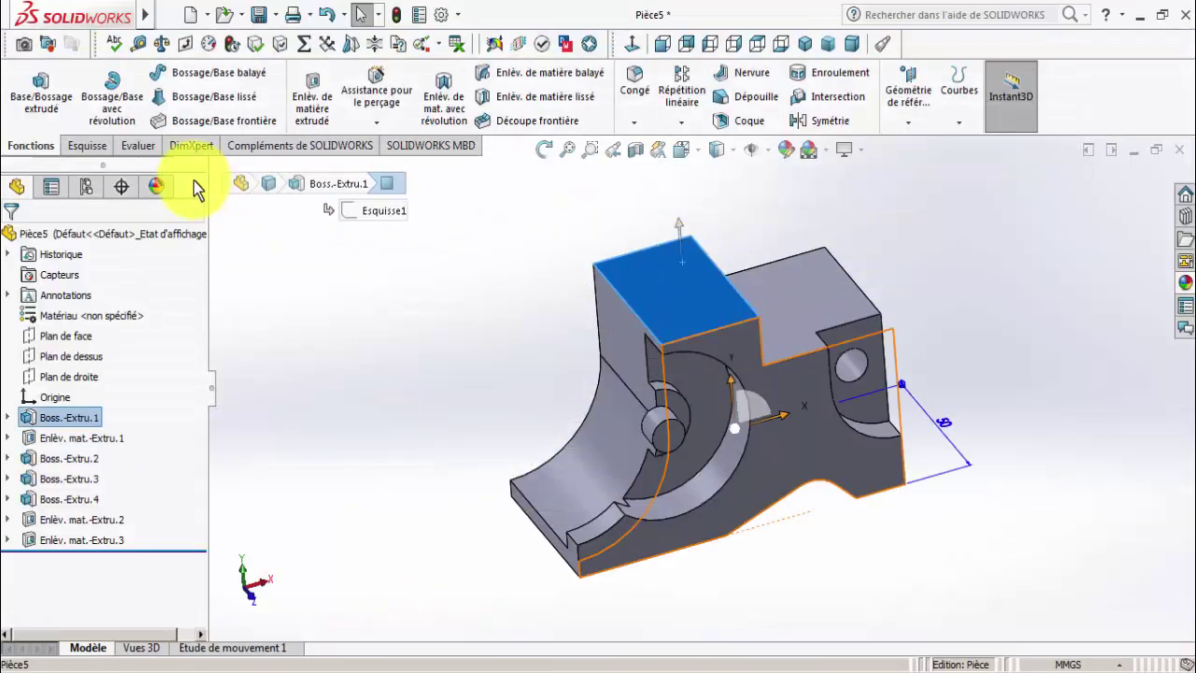
pyautogui.click(93, 150)
pyautogui.click(34, 105)
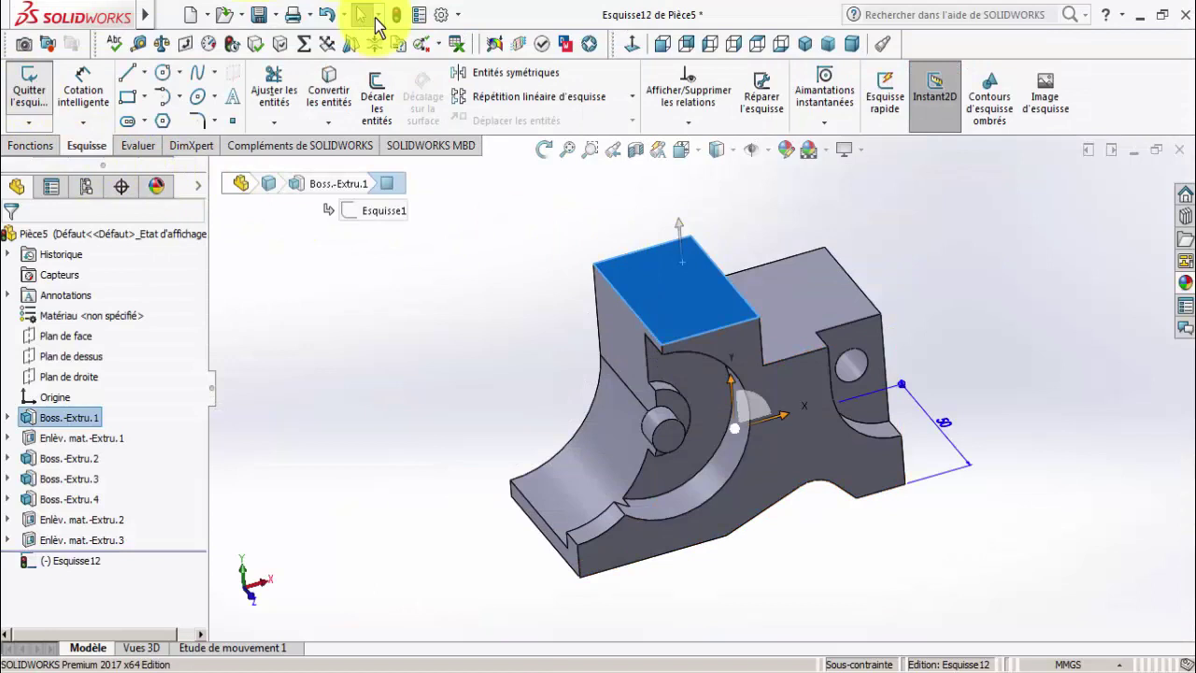
pyautogui.click(626, 49)
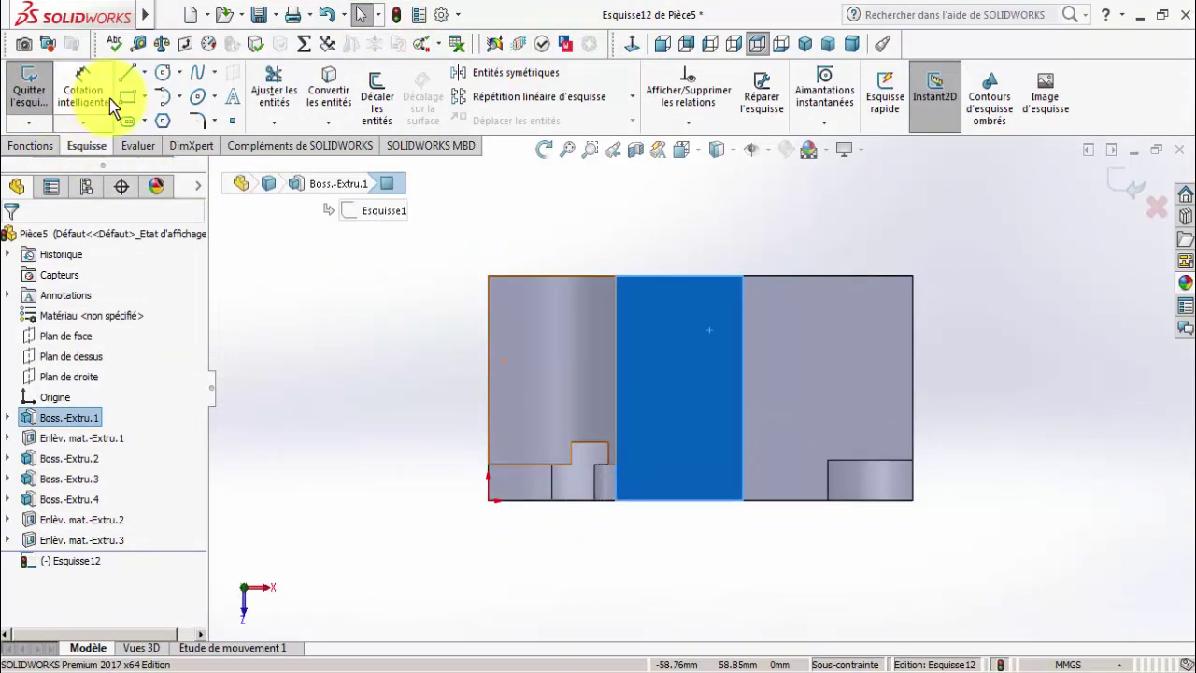
pyautogui.click(688, 275)
pyautogui.click(934, 321)
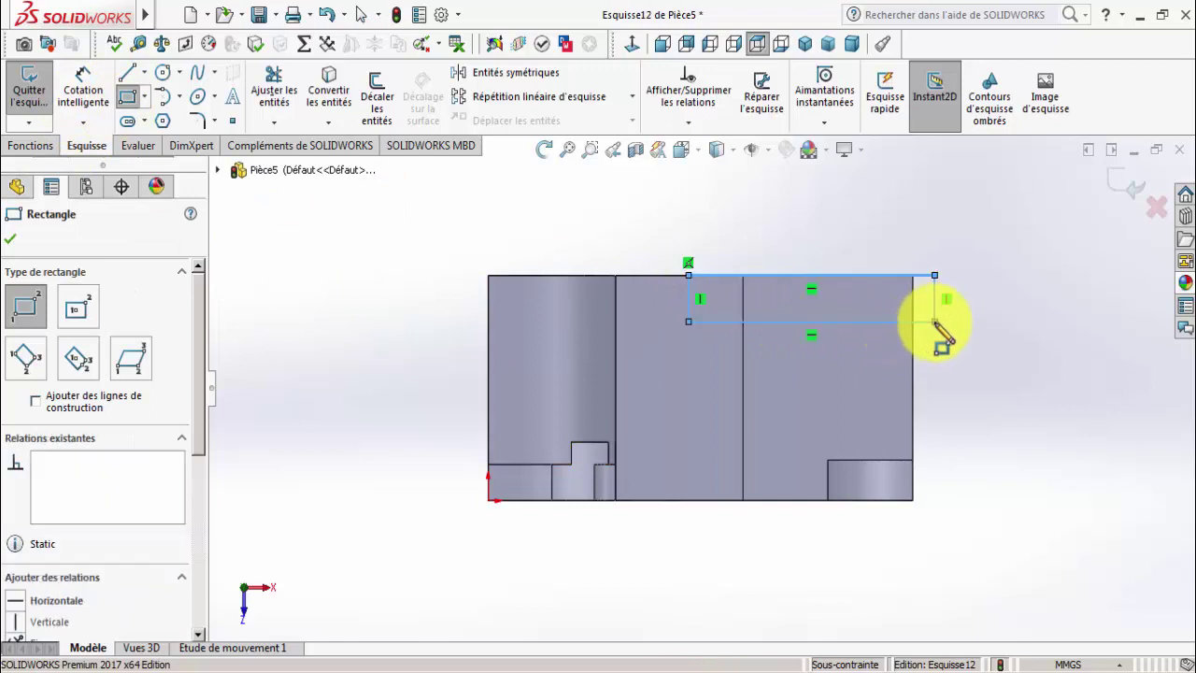
pyautogui.rightClick(937, 322)
pyautogui.click(955, 334)
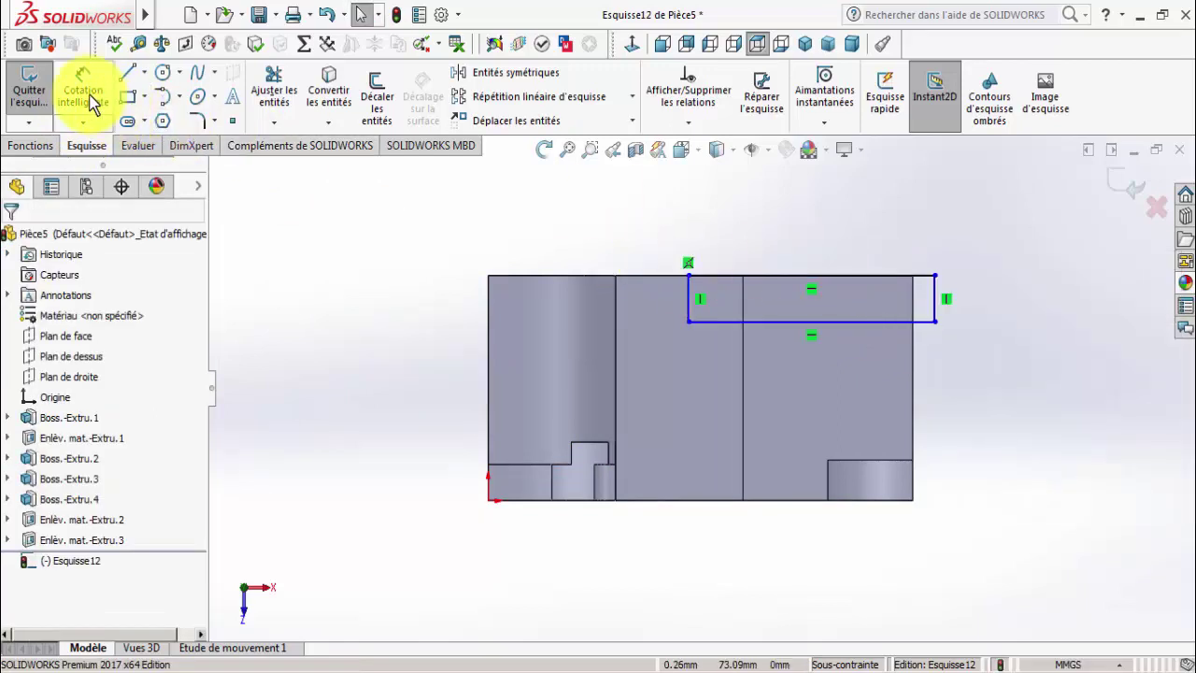
pyautogui.click(362, 658)
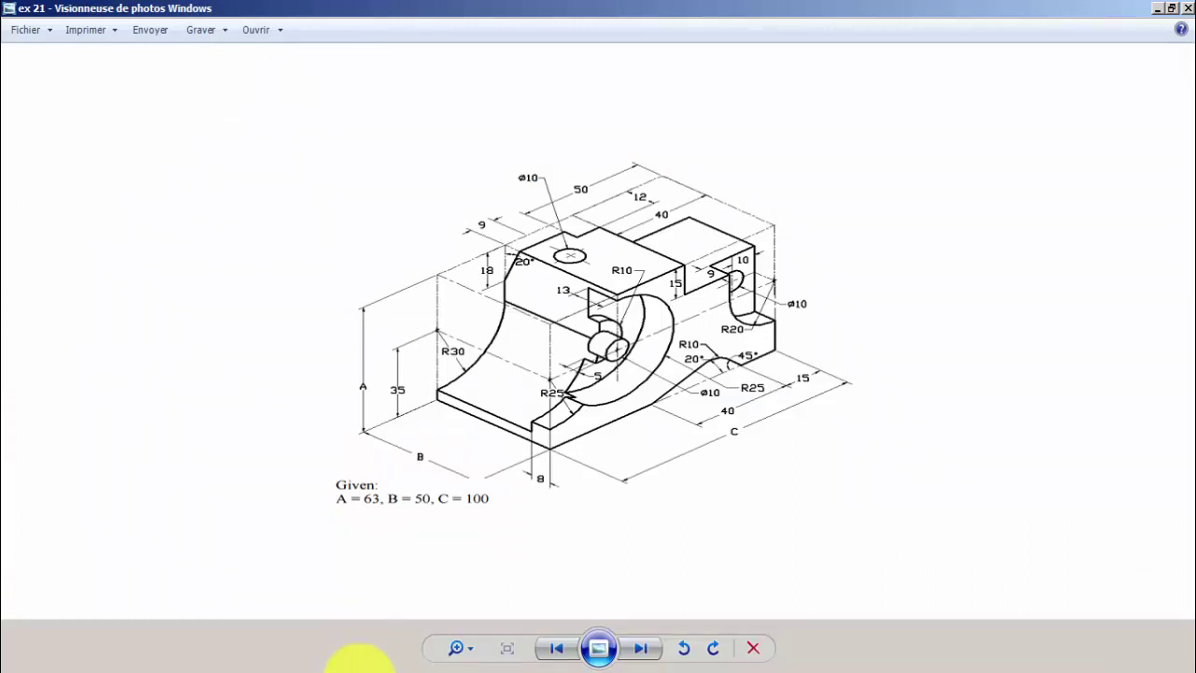
pyautogui.click(360, 659)
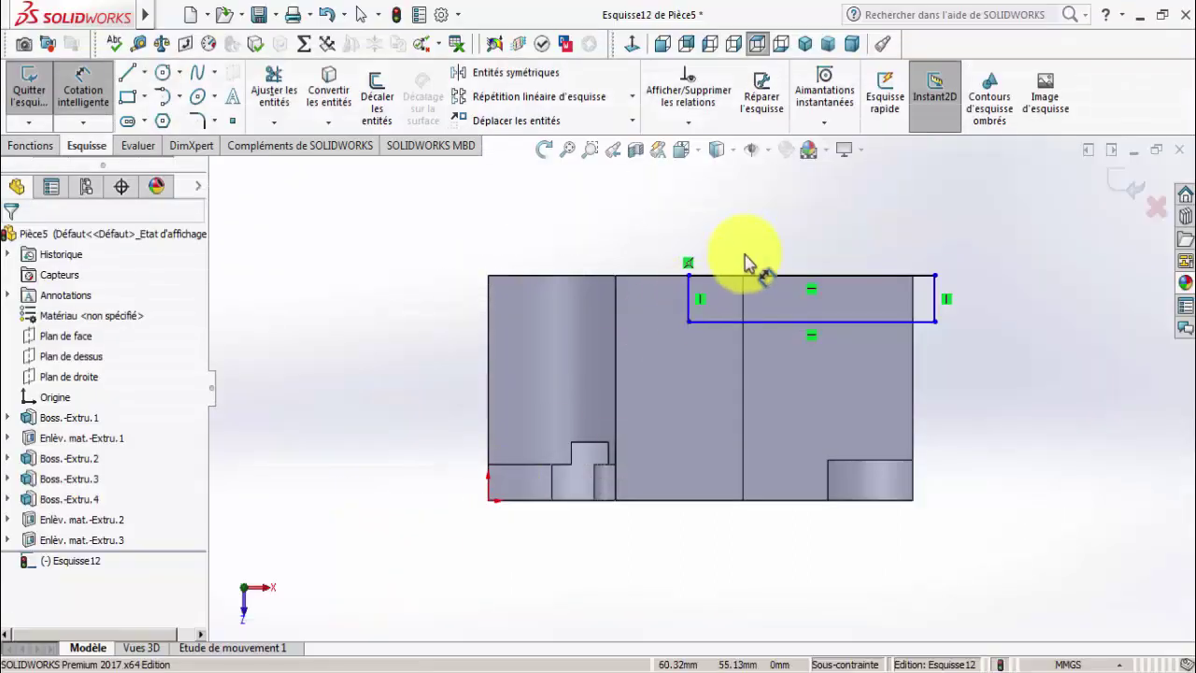
# Dimension the rectangle 50 mm long and 12 mm high.
pyautogui.click(769, 281)
pyautogui.click(785, 252)
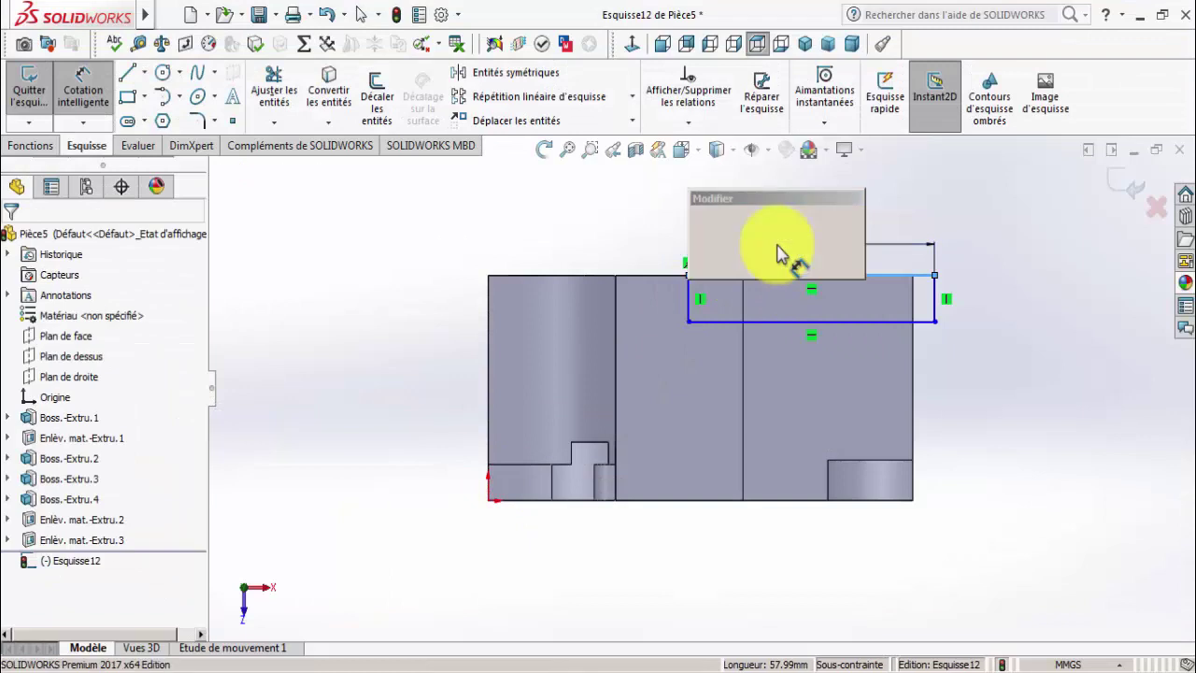
pyautogui.write('50')
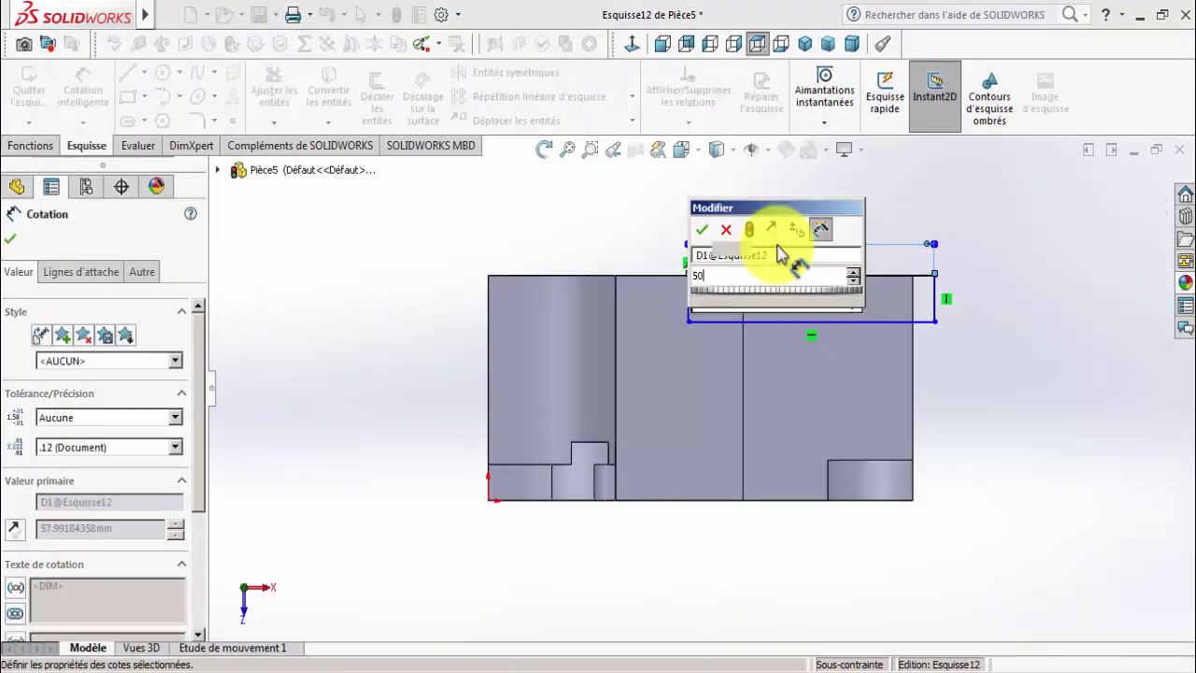
pyautogui.press('Return')
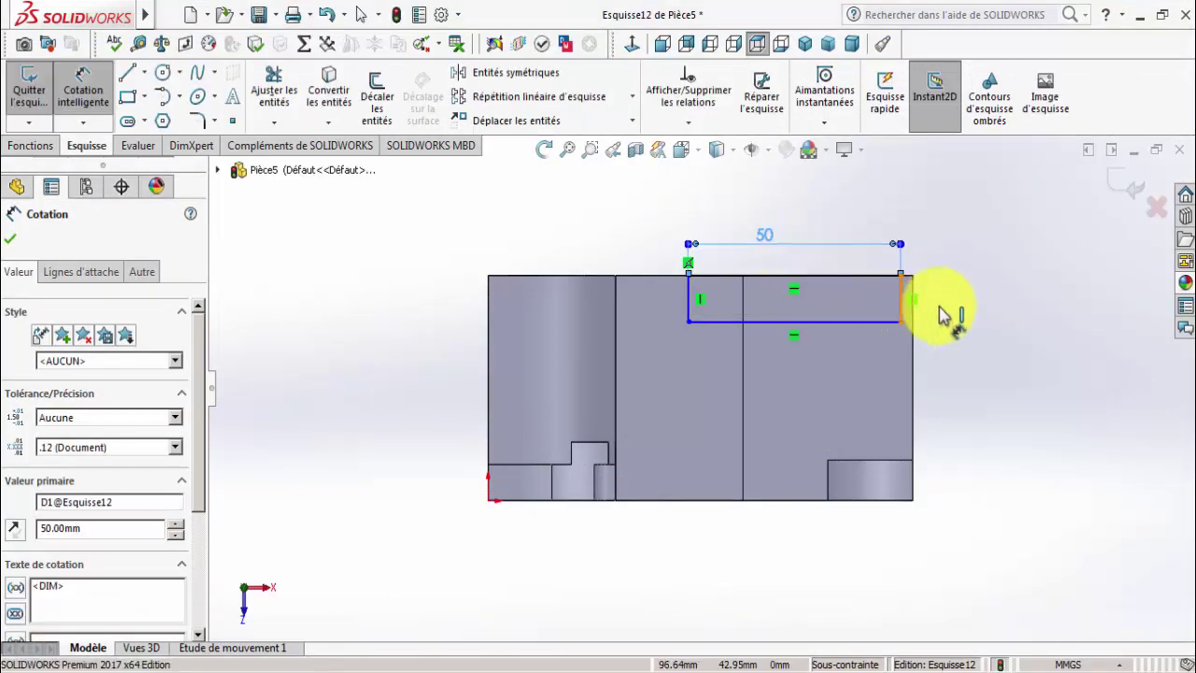
pyautogui.click(903, 313)
pyautogui.click(946, 311)
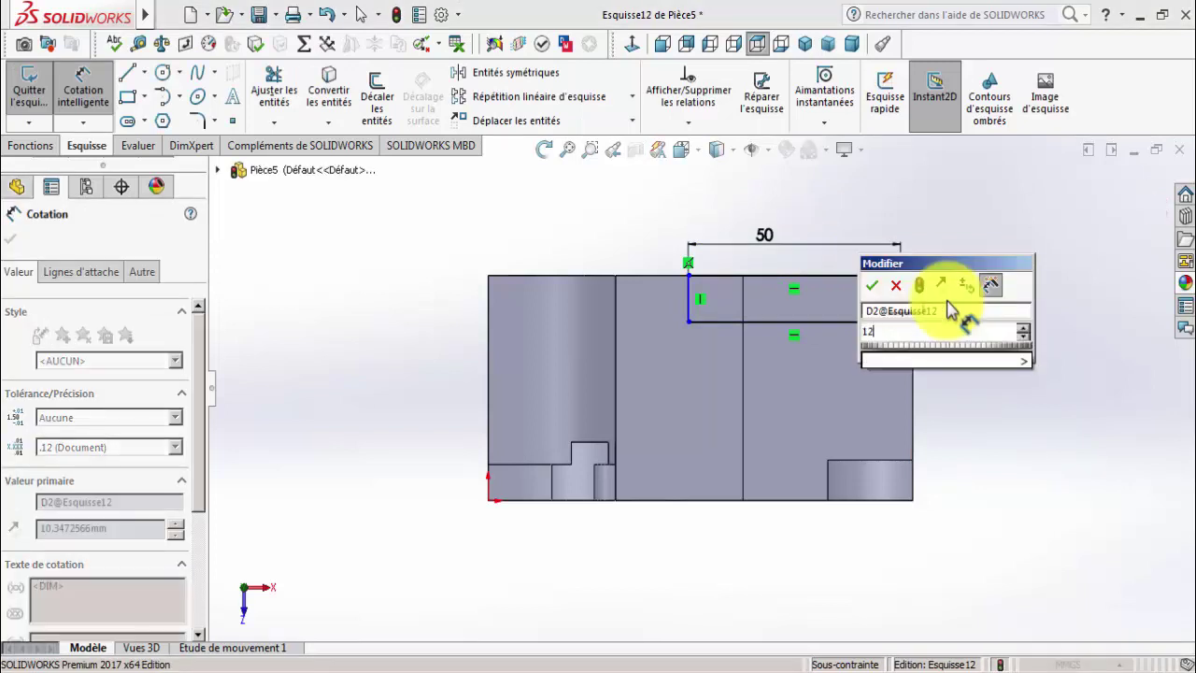
pyautogui.write('12')
pyautogui.press('Return')
pyautogui.click(12, 241)
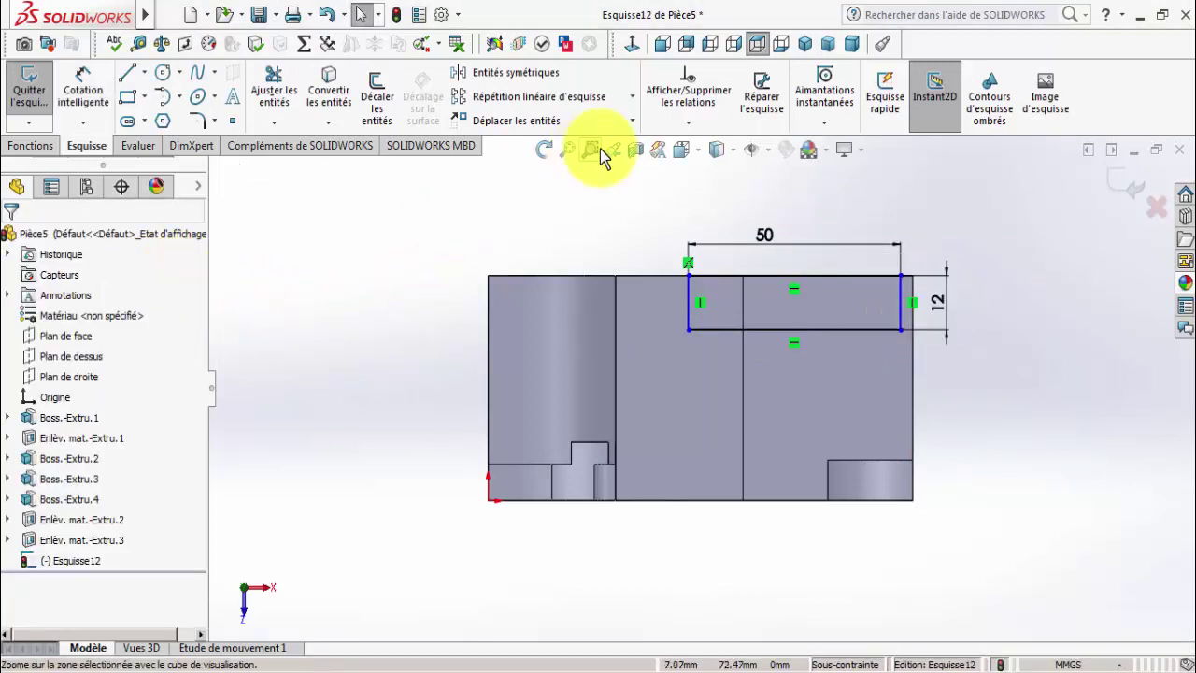
# Make the rectangle's right side collinear with the part's right edge.
pyautogui.click(689, 123)
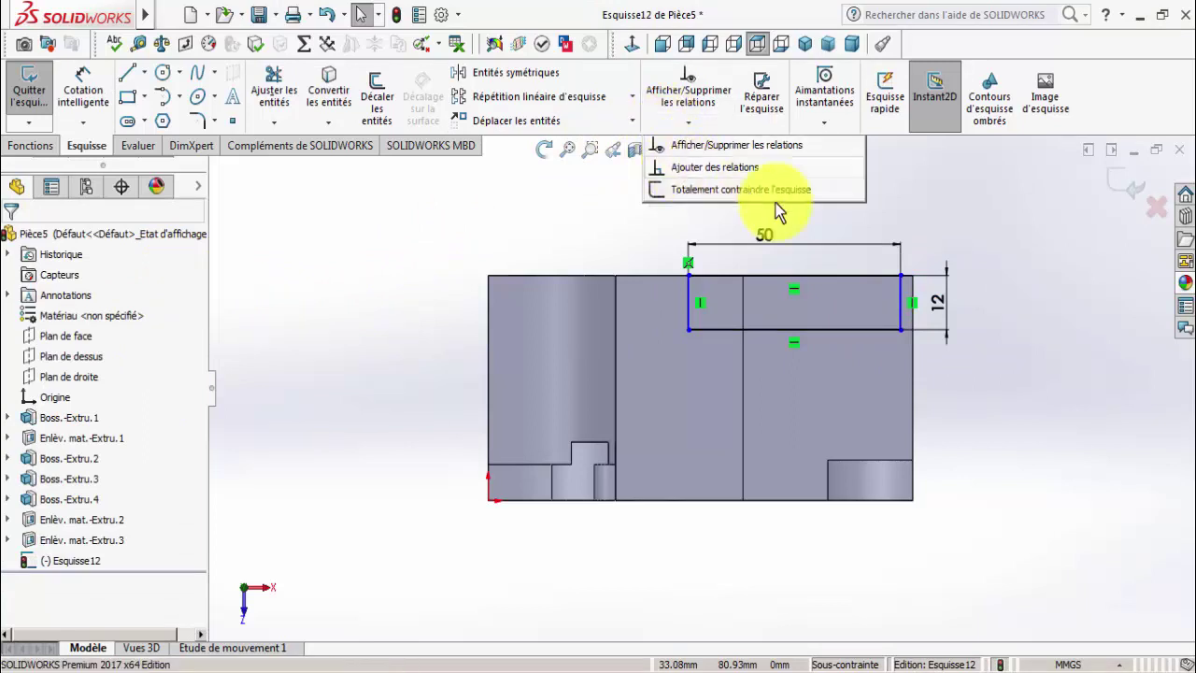
pyautogui.click(832, 168)
pyautogui.click(913, 322)
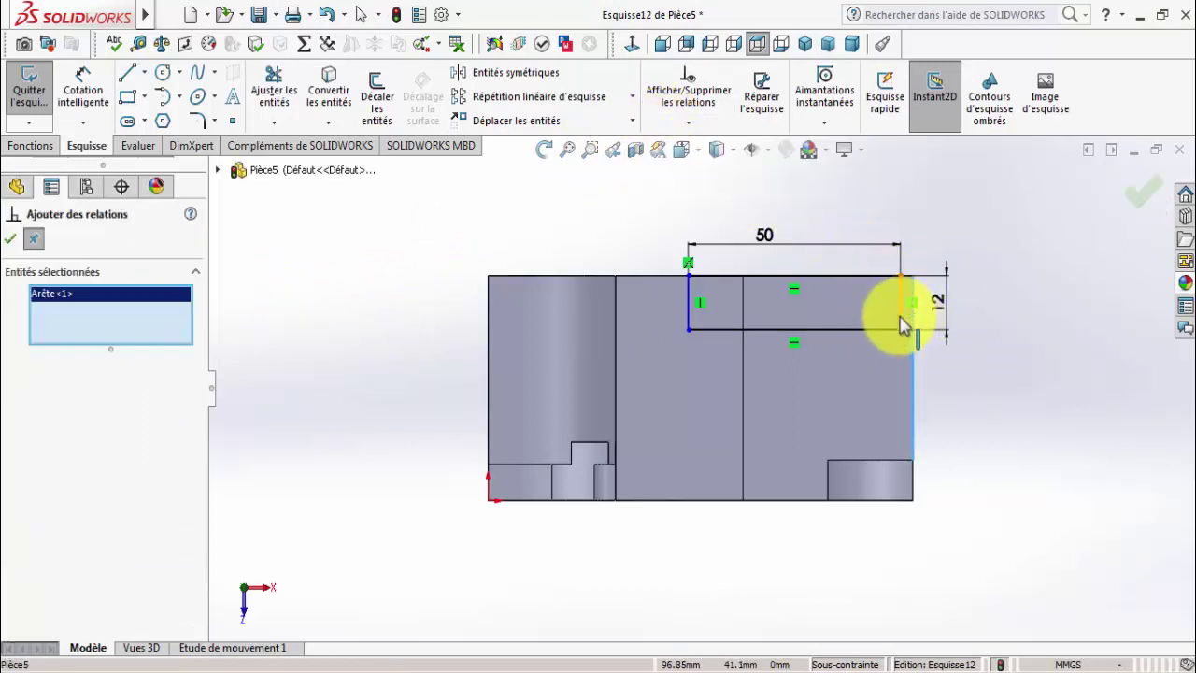
pyautogui.click(901, 322)
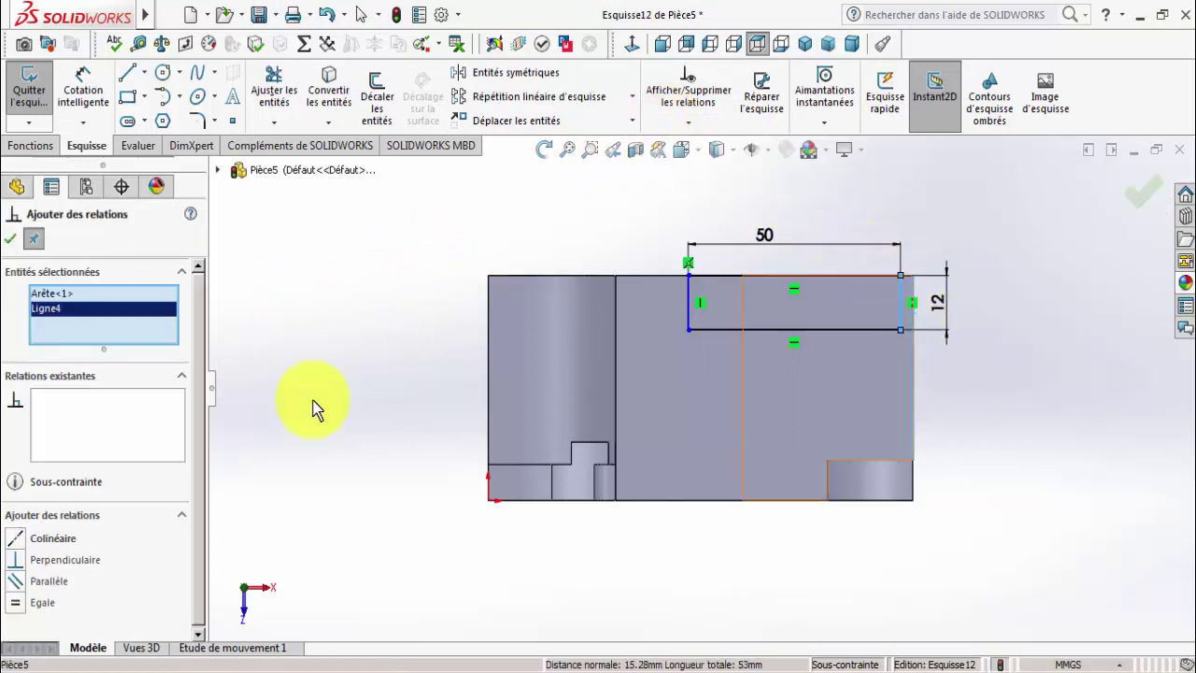
pyautogui.click(21, 541)
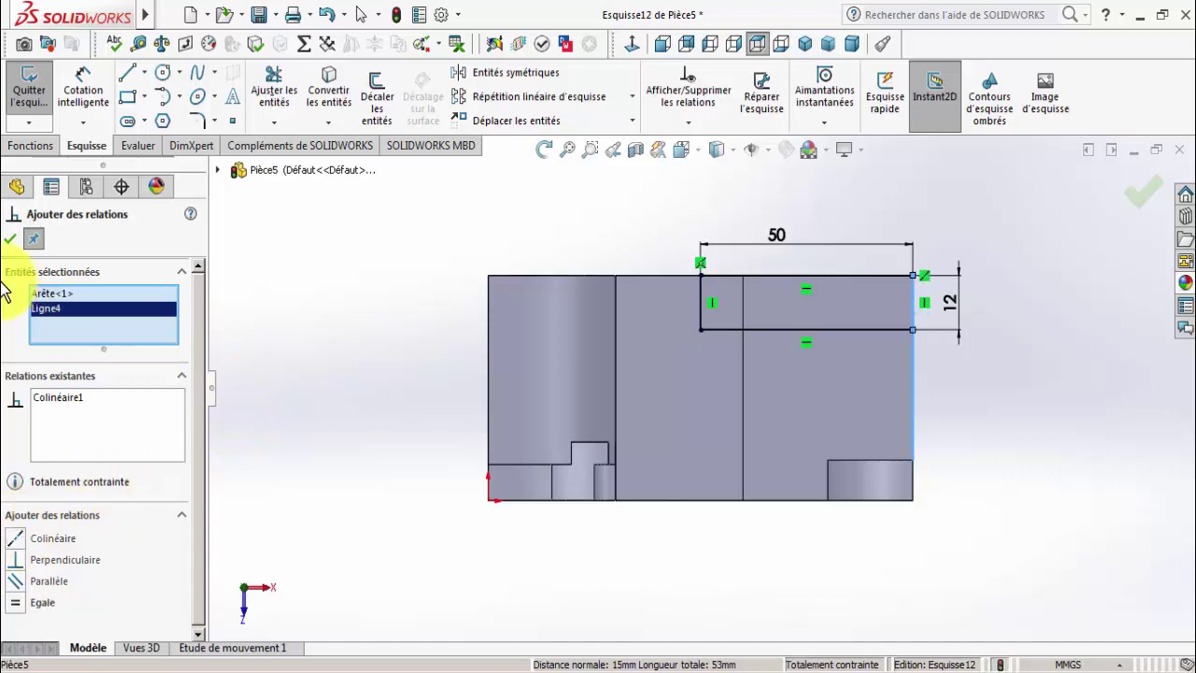
pyautogui.click(13, 241)
pyautogui.click(544, 149)
pyautogui.moveTo(532, 268)
pyautogui.mouseDown()
pyautogui.moveTo(467, 206)
pyautogui.moveTo(543, 113)
pyautogui.moveTo(483, 289)
pyautogui.mouseUp()
pyautogui.scroll(2, 464, 286)
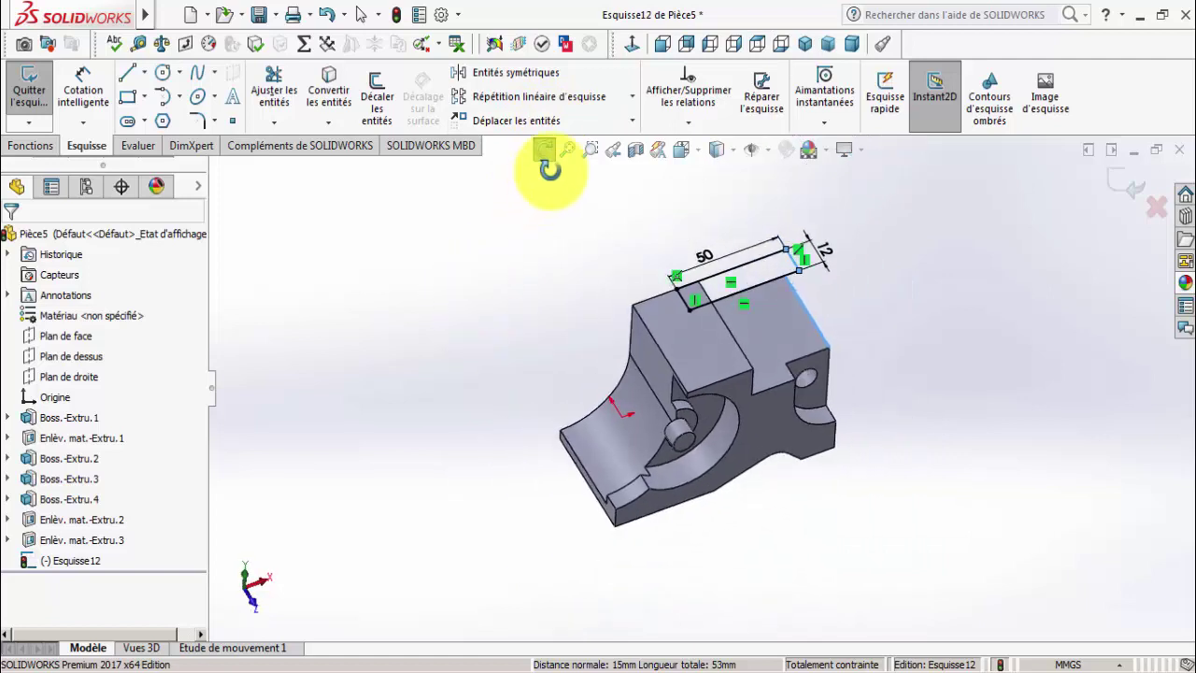
# Extrude-cut the 50 × 12 rectangle with the Through All end condition.
pyautogui.click(25, 149)
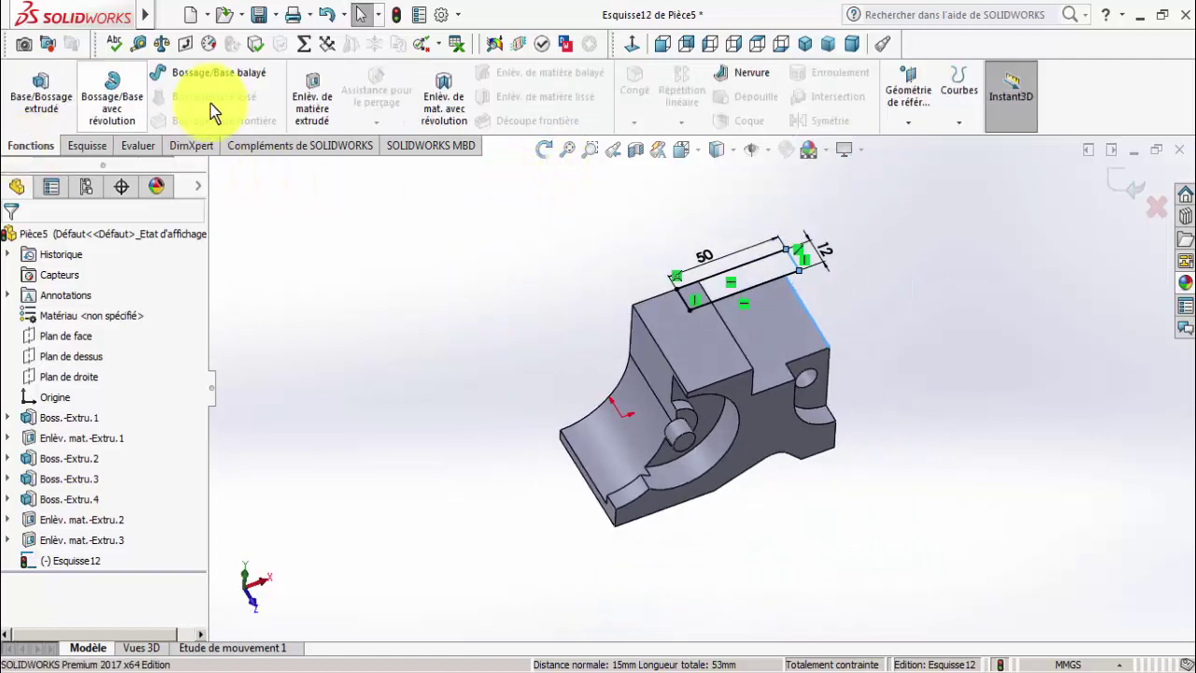
pyautogui.click(332, 117)
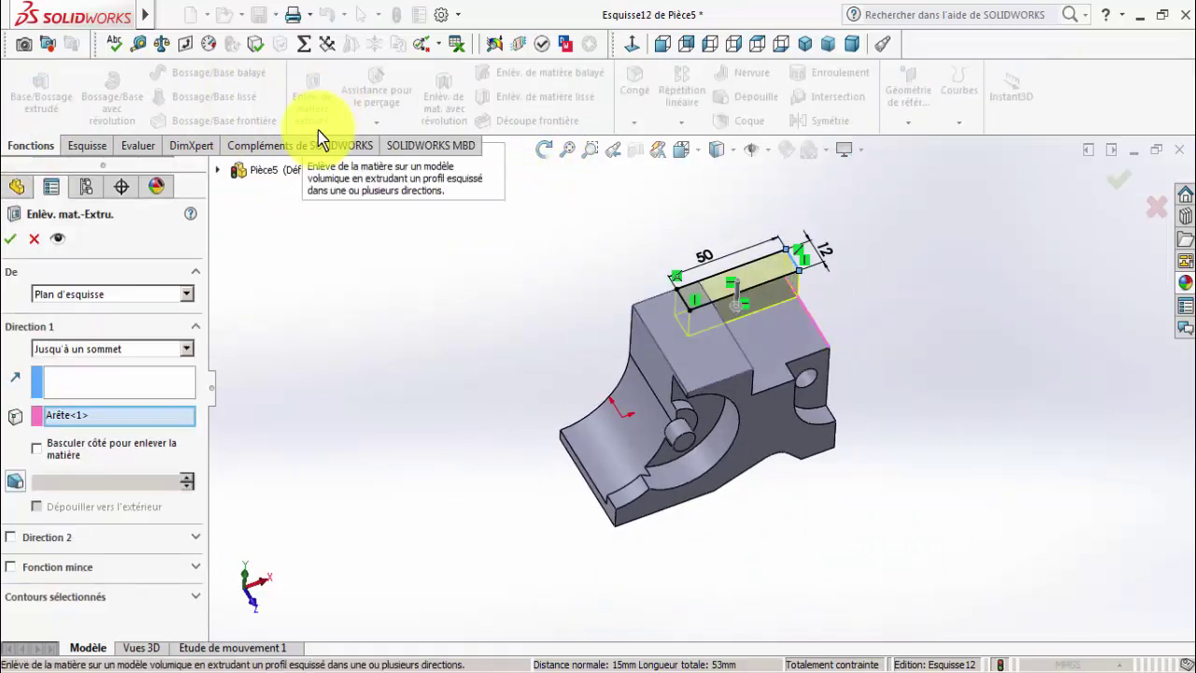
pyautogui.click(80, 348)
pyautogui.click(81, 377)
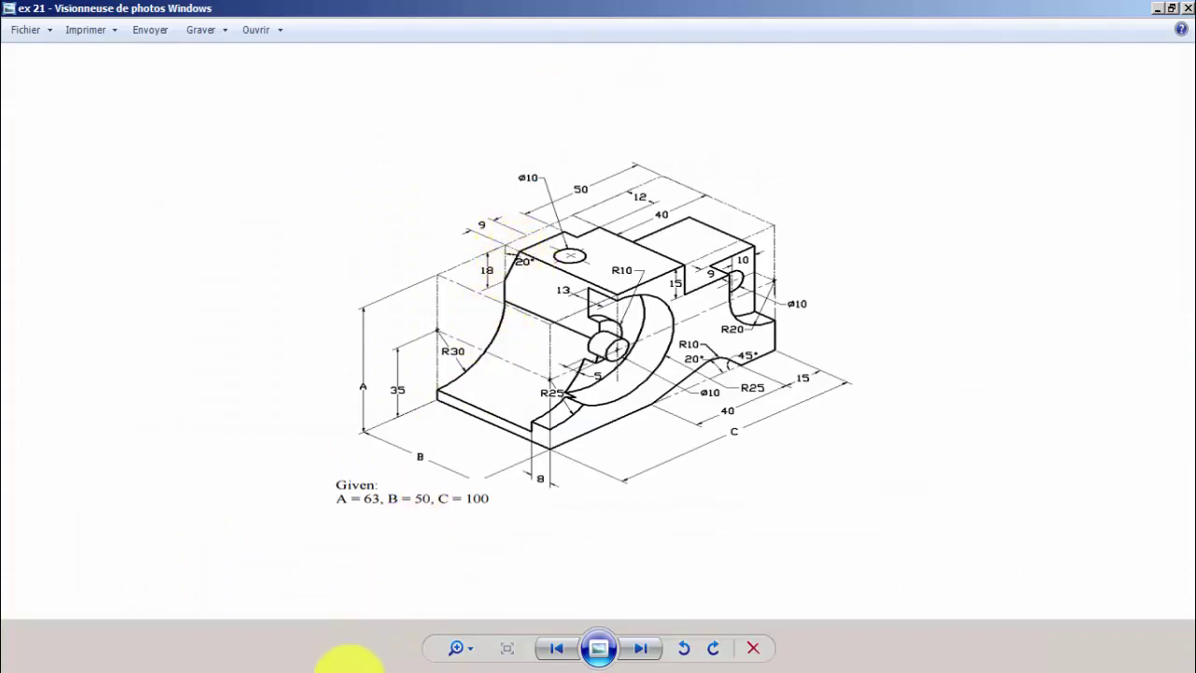
pyautogui.click(347, 662)
# Start a sketch on the part's end face and view it head-on.
pyautogui.click(642, 338)
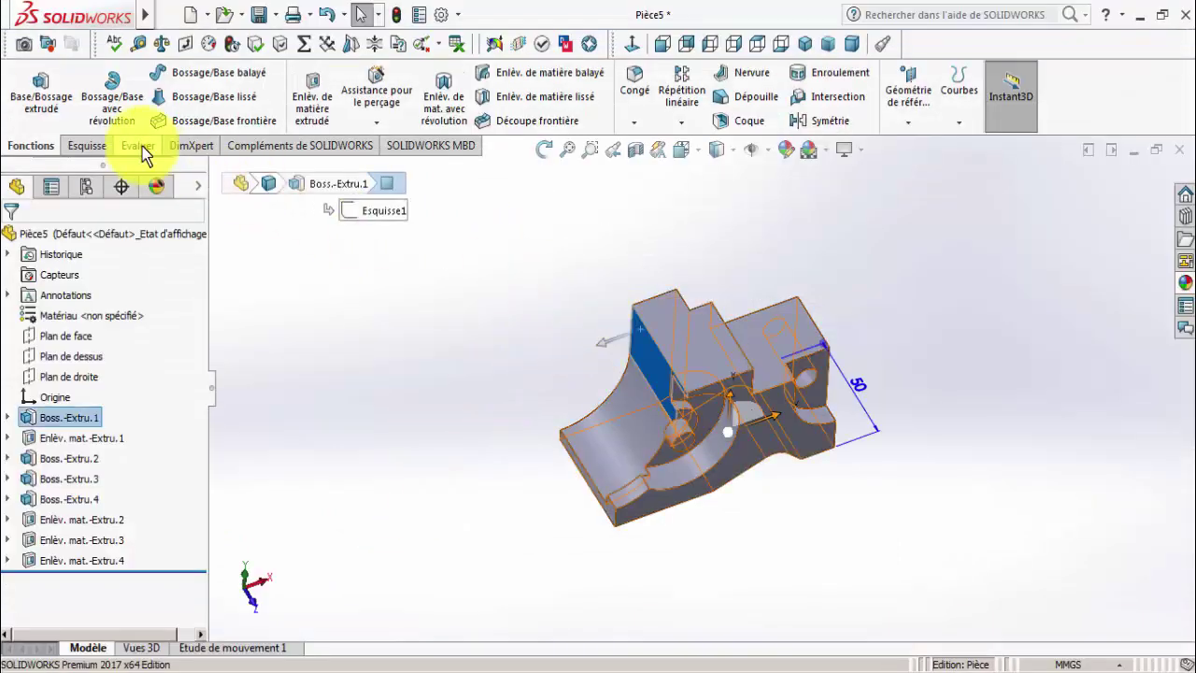
pyautogui.click(89, 147)
pyautogui.click(26, 82)
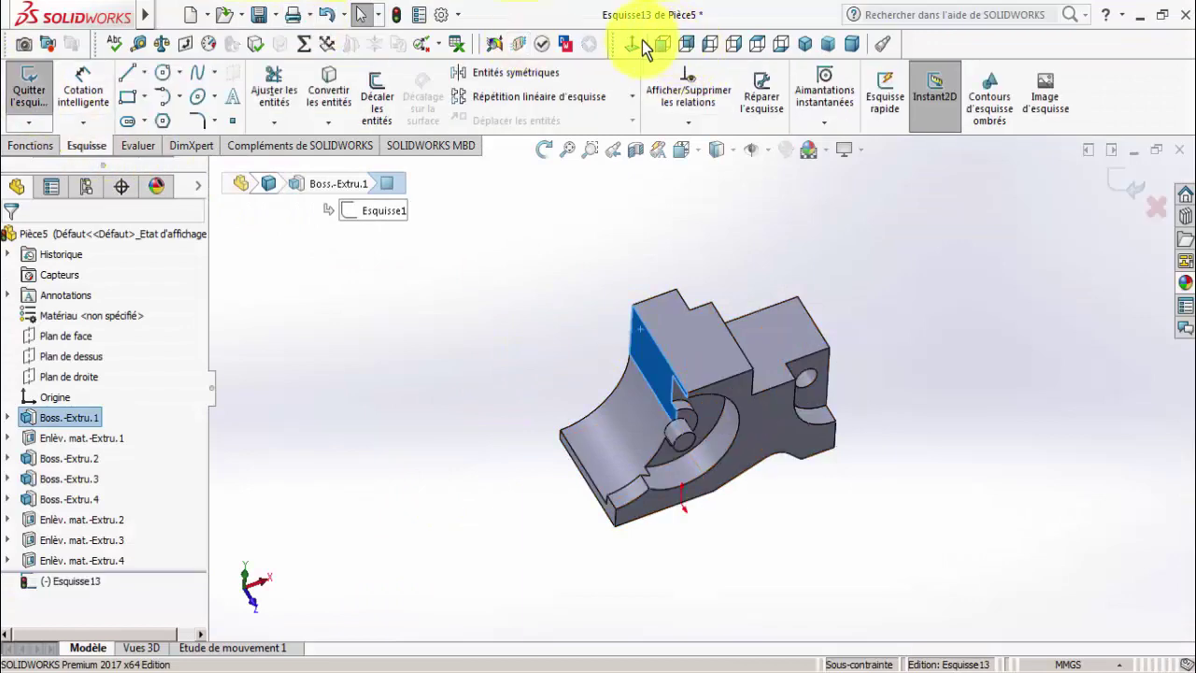
pyautogui.click(636, 43)
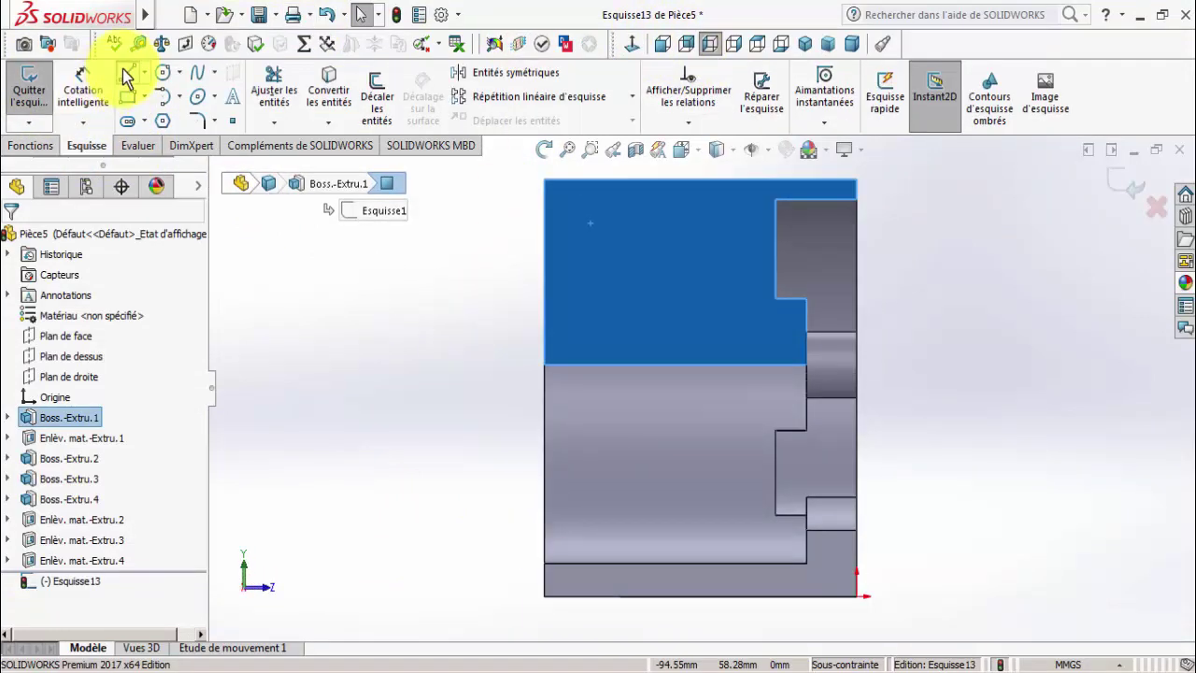
# Draw a line down from the top-left corner, fix its endpoint on the left edge, and open the ex 21 drawing.
pyautogui.click(128, 75)
pyautogui.click(545, 179)
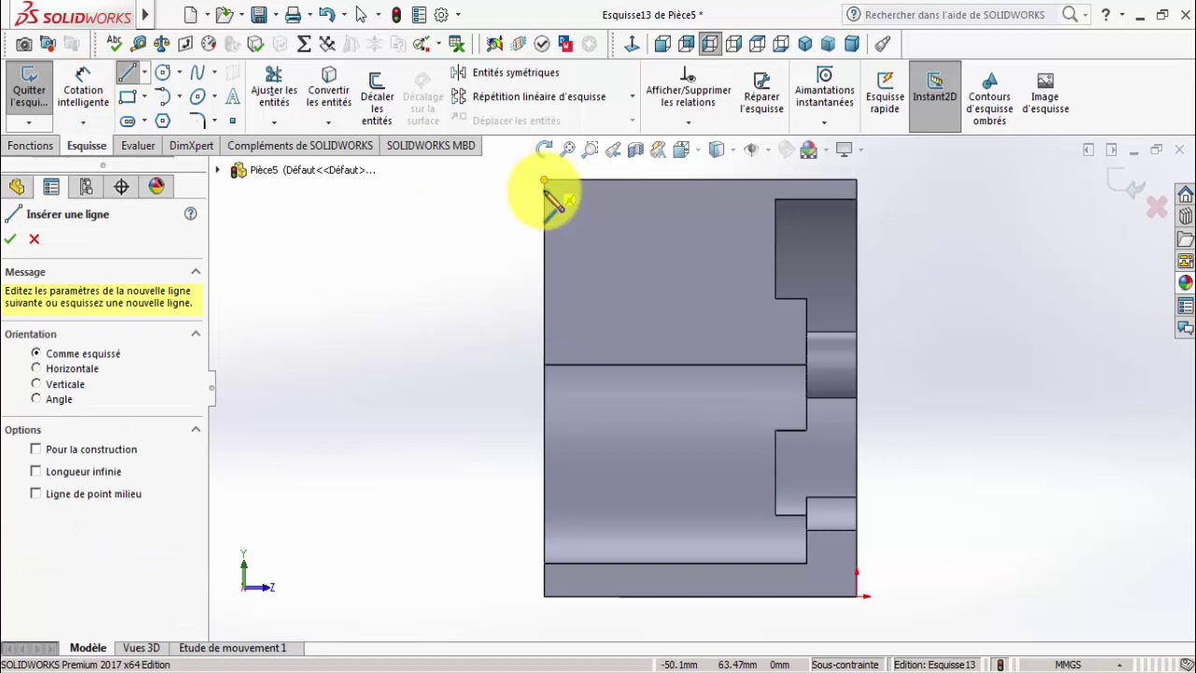
pyautogui.click(544, 249)
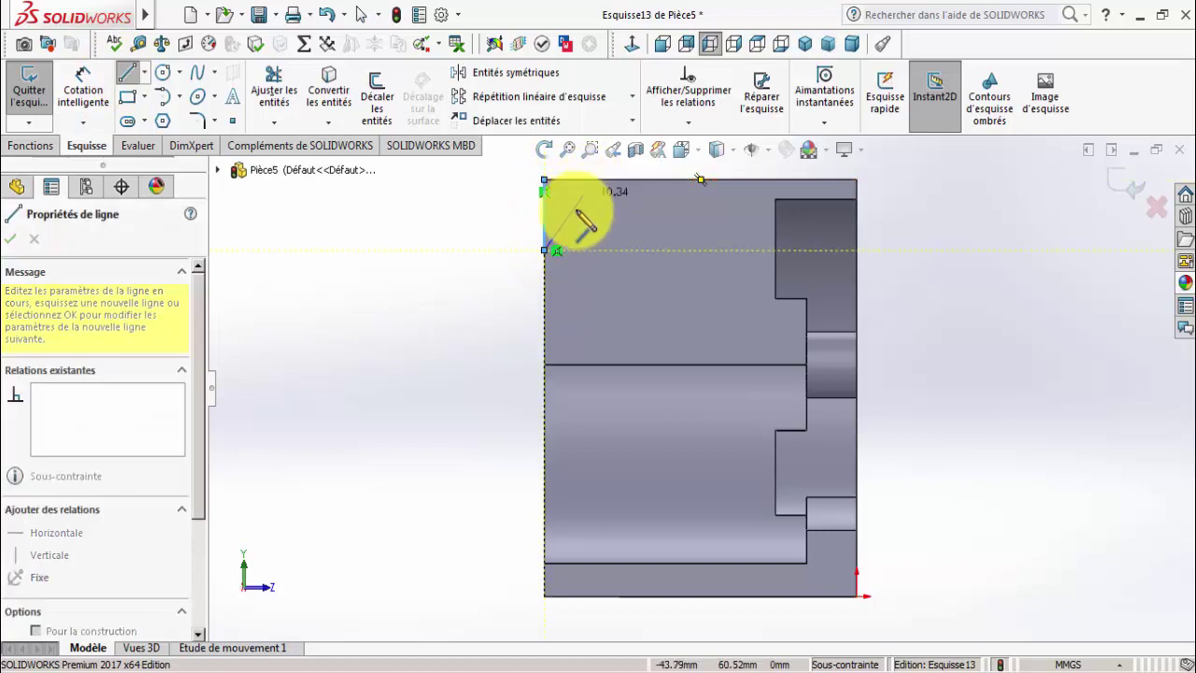
pyautogui.rightClick(556, 191)
pyautogui.click(556, 190)
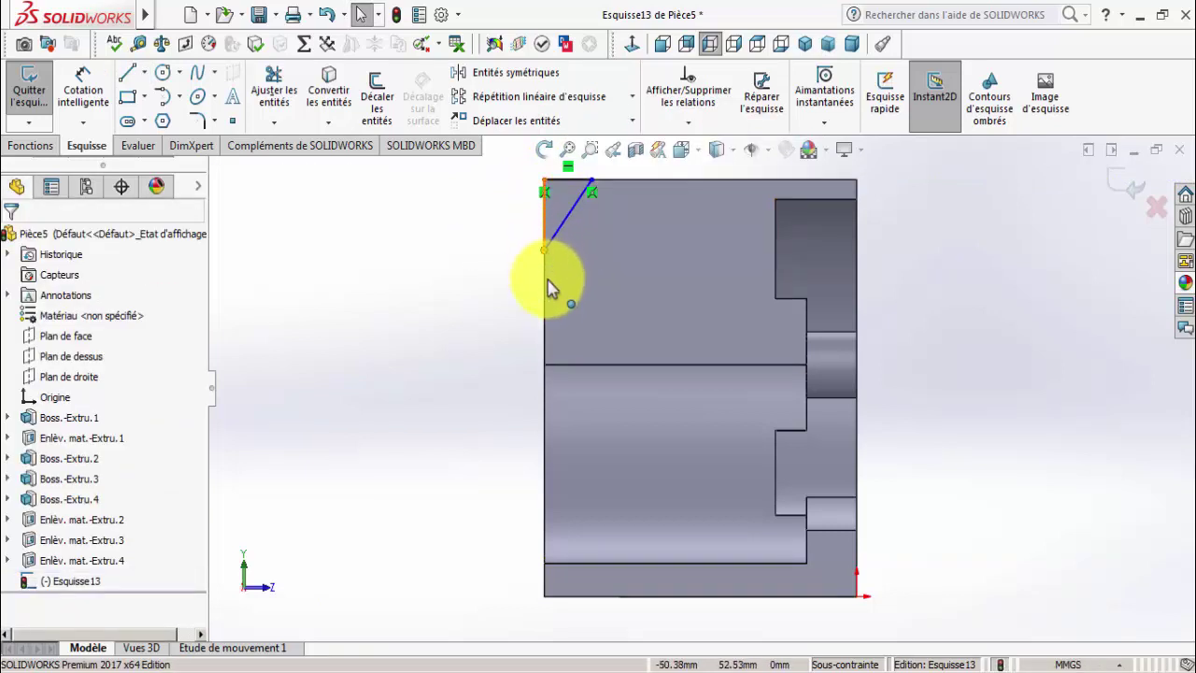
pyautogui.moveTo(548, 278); pyautogui.dragTo(549, 300)
pyautogui.click(508, 293)
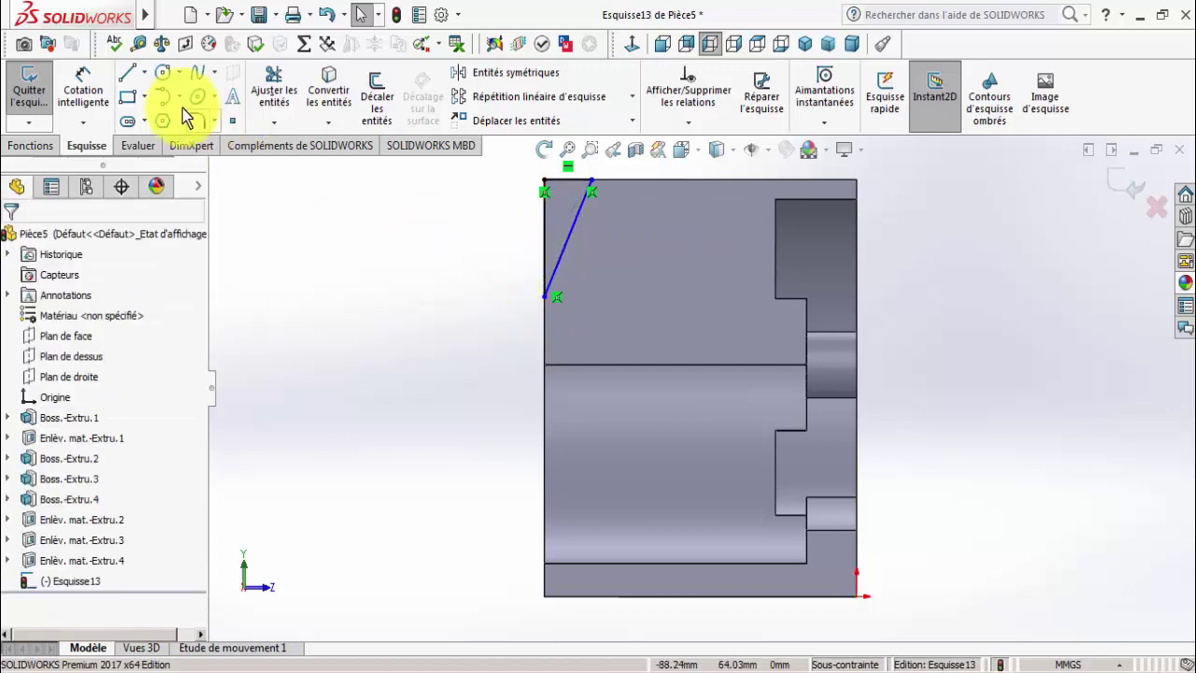
pyautogui.click(364, 665)
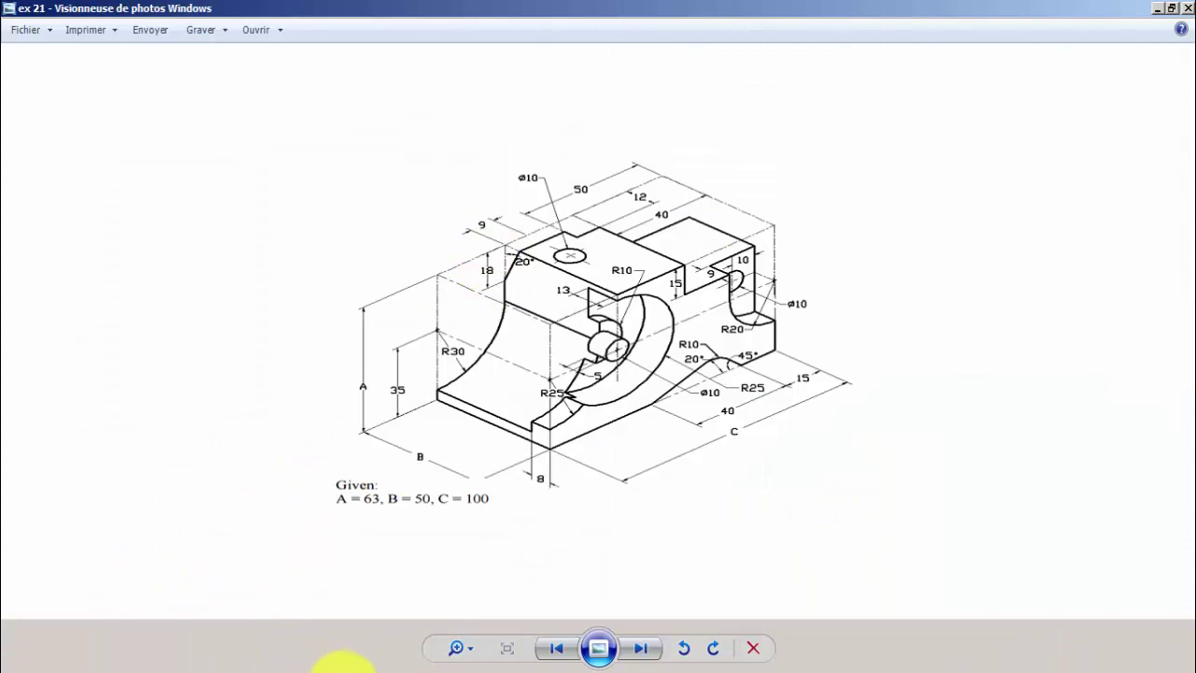
# Dimension the corner sketch's vertical line to 18 mm.
pyautogui.click(329, 663)
pyautogui.click(546, 254)
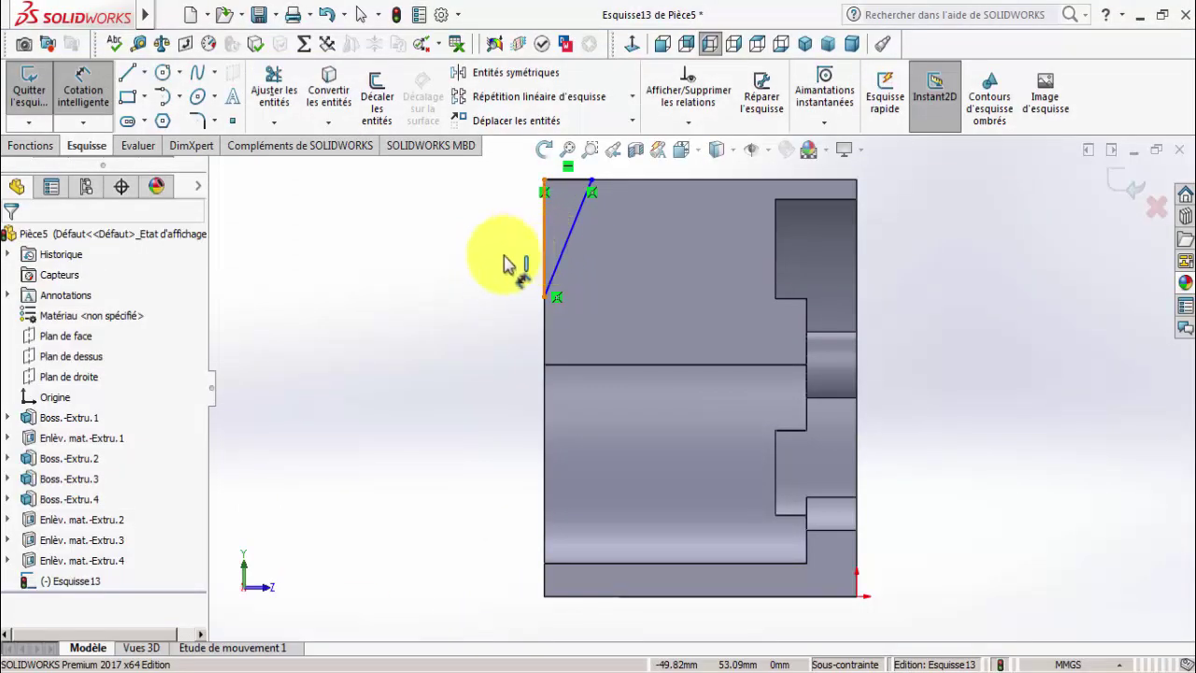
pyautogui.click(503, 263)
pyautogui.write('18')
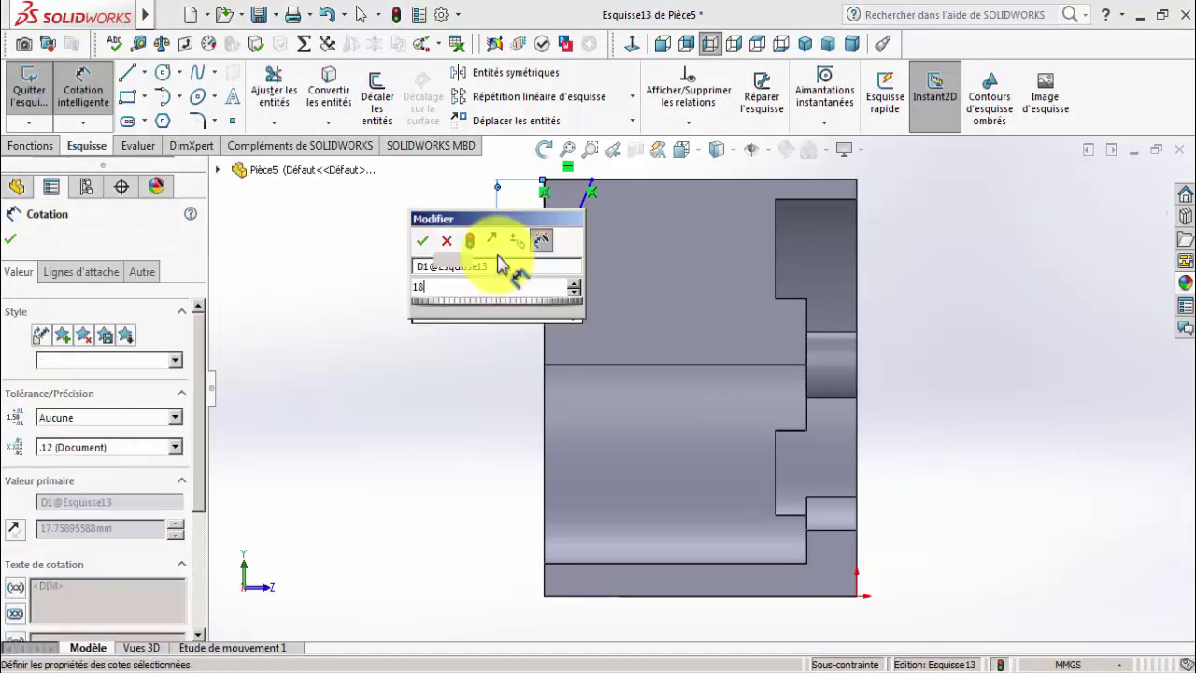
pyautogui.press('Return')
pyautogui.click(551, 258)
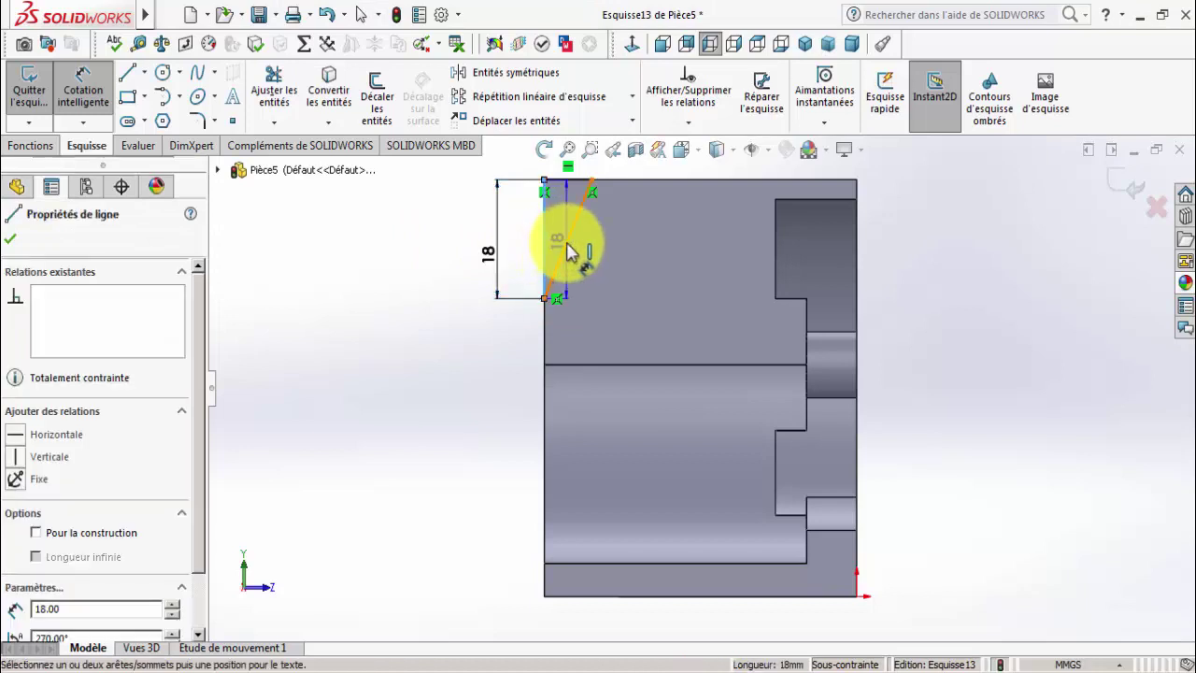
pyautogui.click(82, 89)
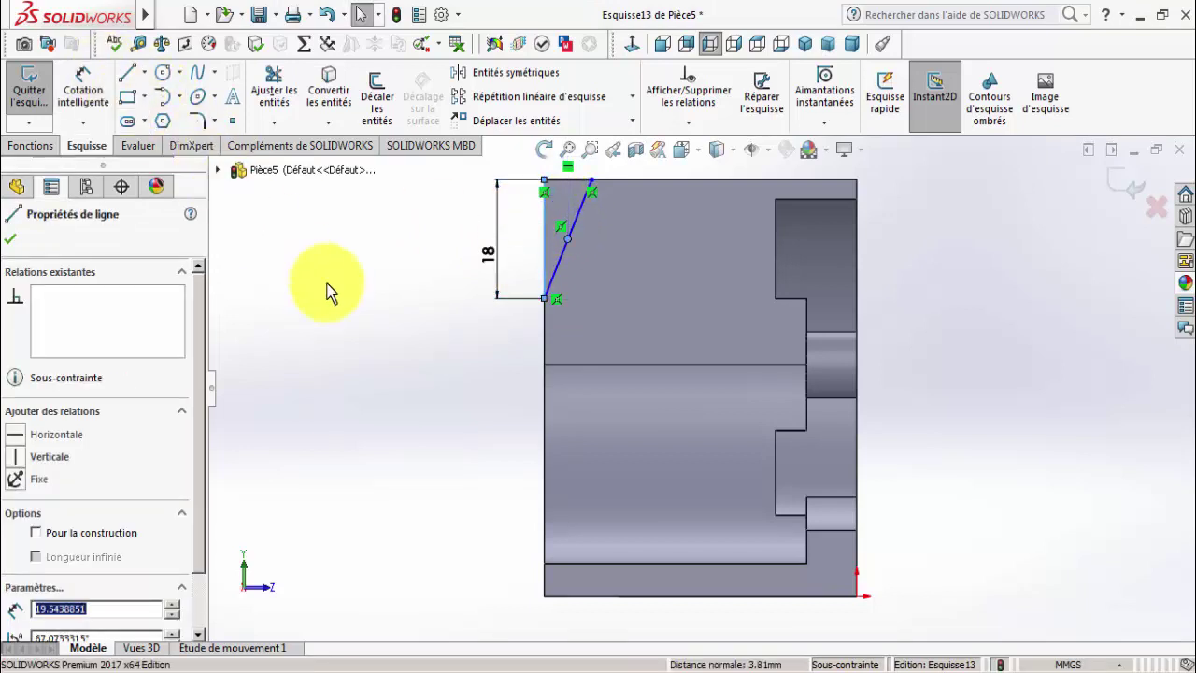
# Add a 20° angle dimension between the vertical and angled lines, then orbit to 3D.
pyautogui.hotkey('ctrl', 'Right')
pyautogui.hotkey('ctrl', 'Down')
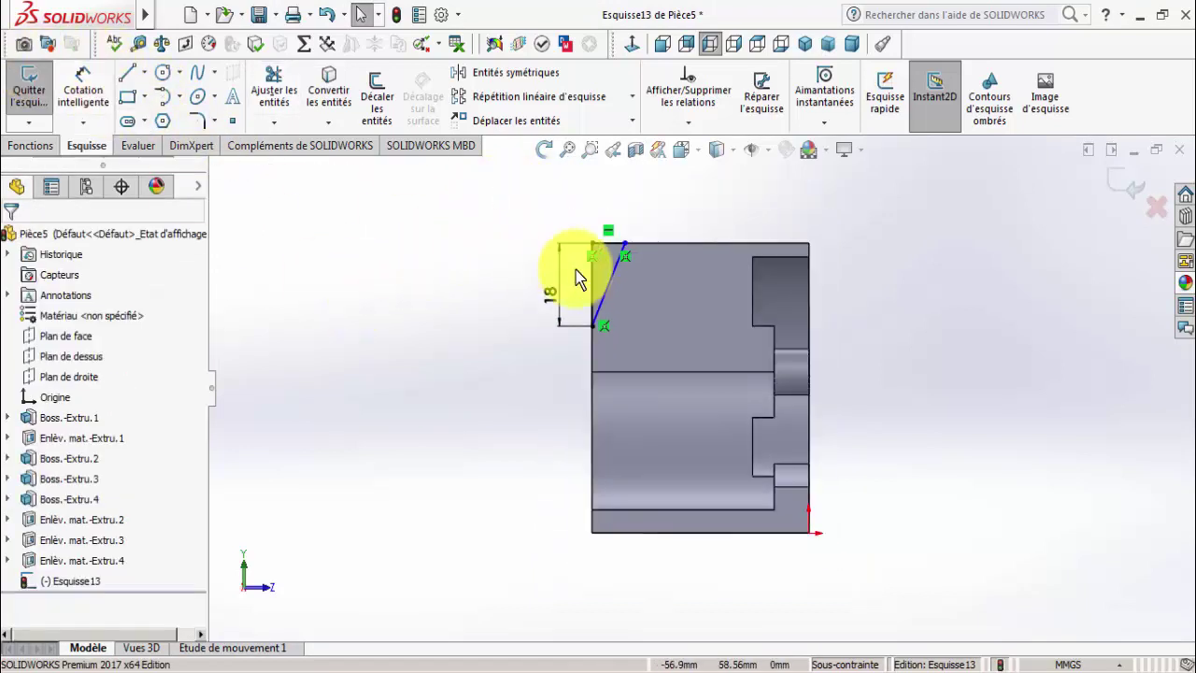
pyautogui.click(82, 89)
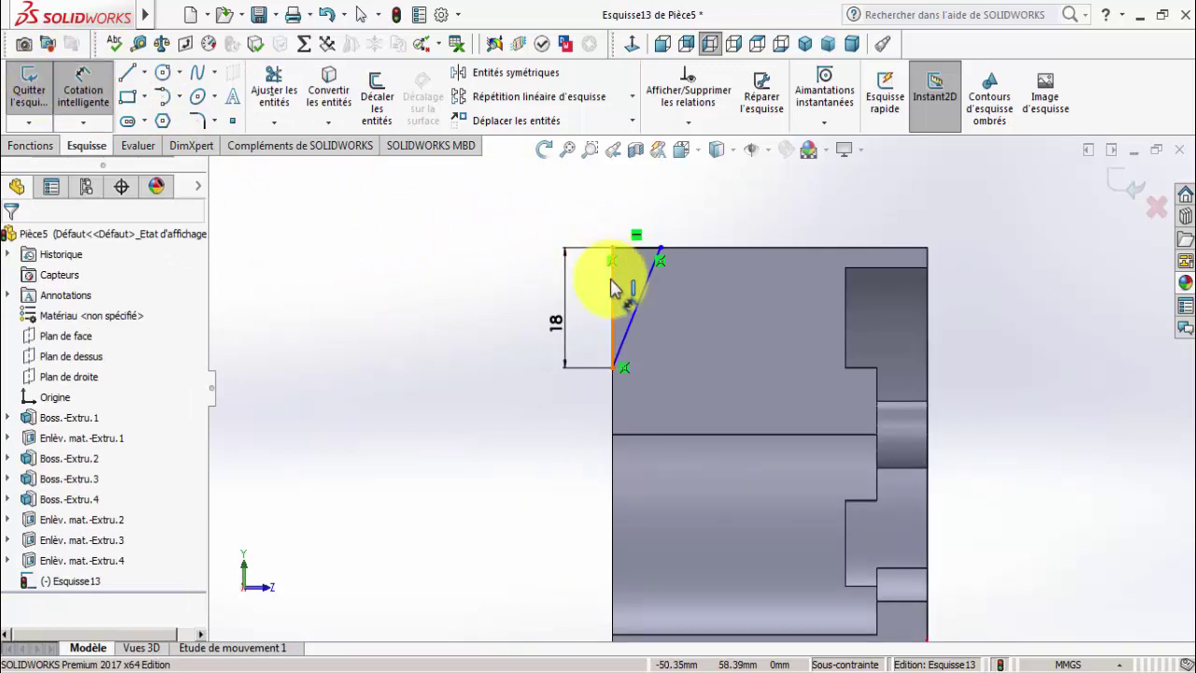
pyautogui.click(615, 275)
pyautogui.click(657, 264)
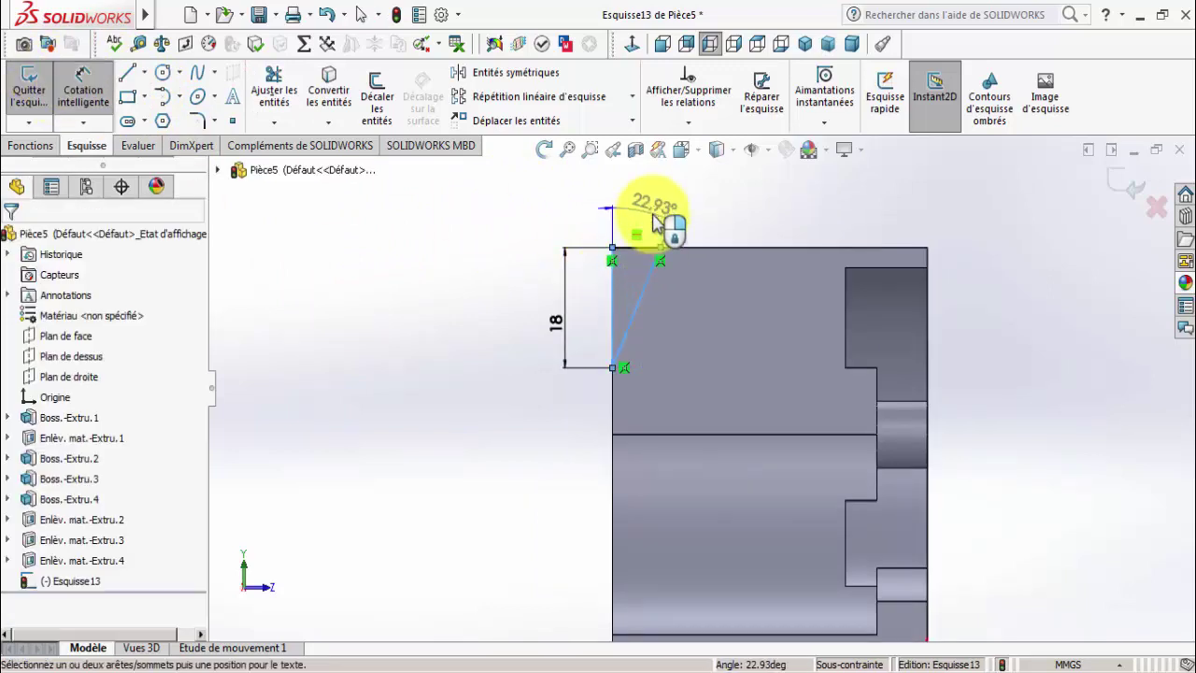
pyautogui.click(671, 235)
pyautogui.write('20')
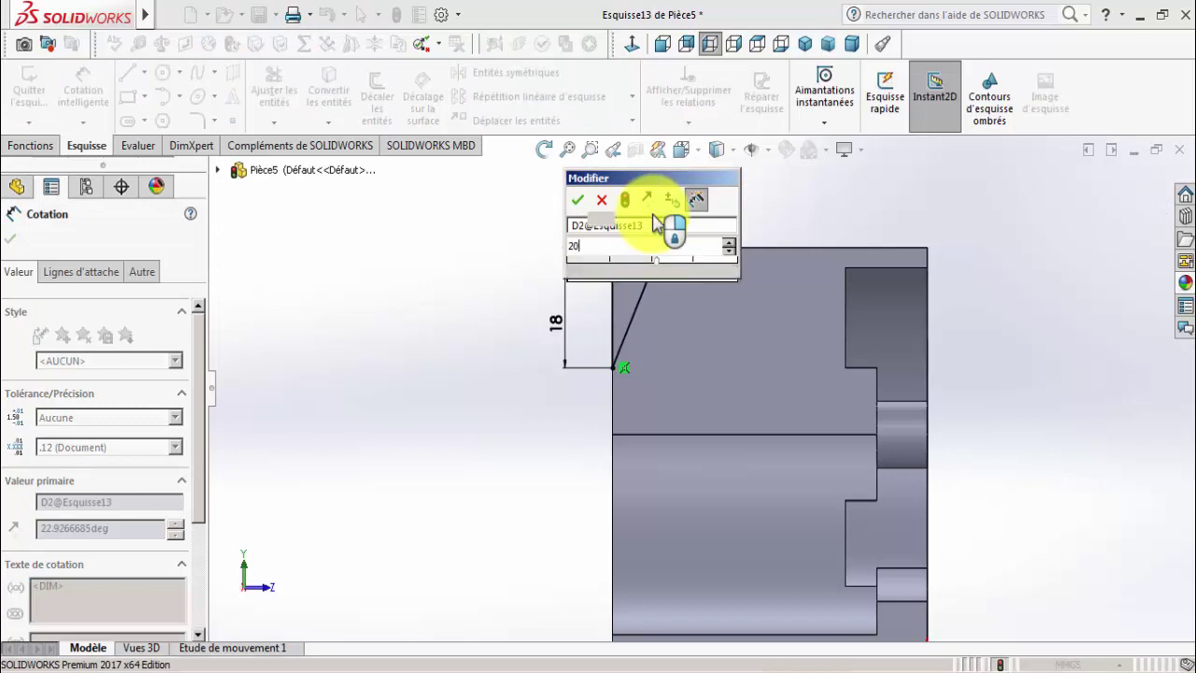
pyautogui.press('Return')
pyautogui.click(227, 233)
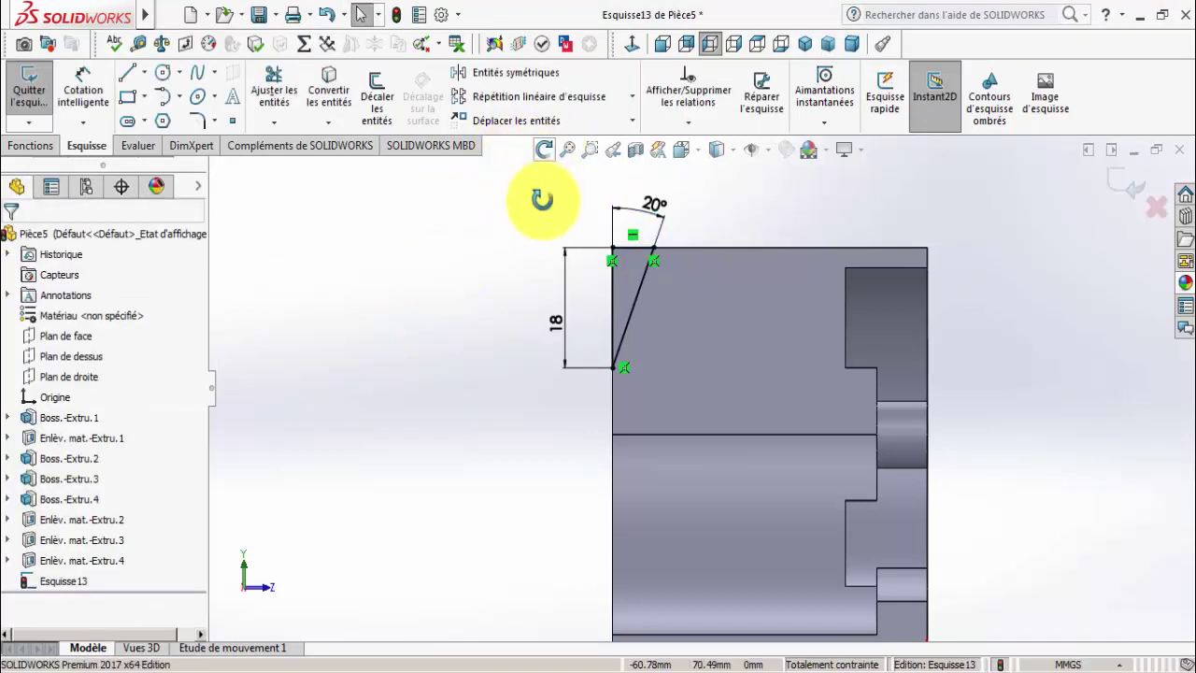
pyautogui.moveTo(542, 199); pyautogui.dragTo(507, 249)
# Extrude-cut the 20° corner triangle through all to bevel the top edge.
pyautogui.click(30, 147)
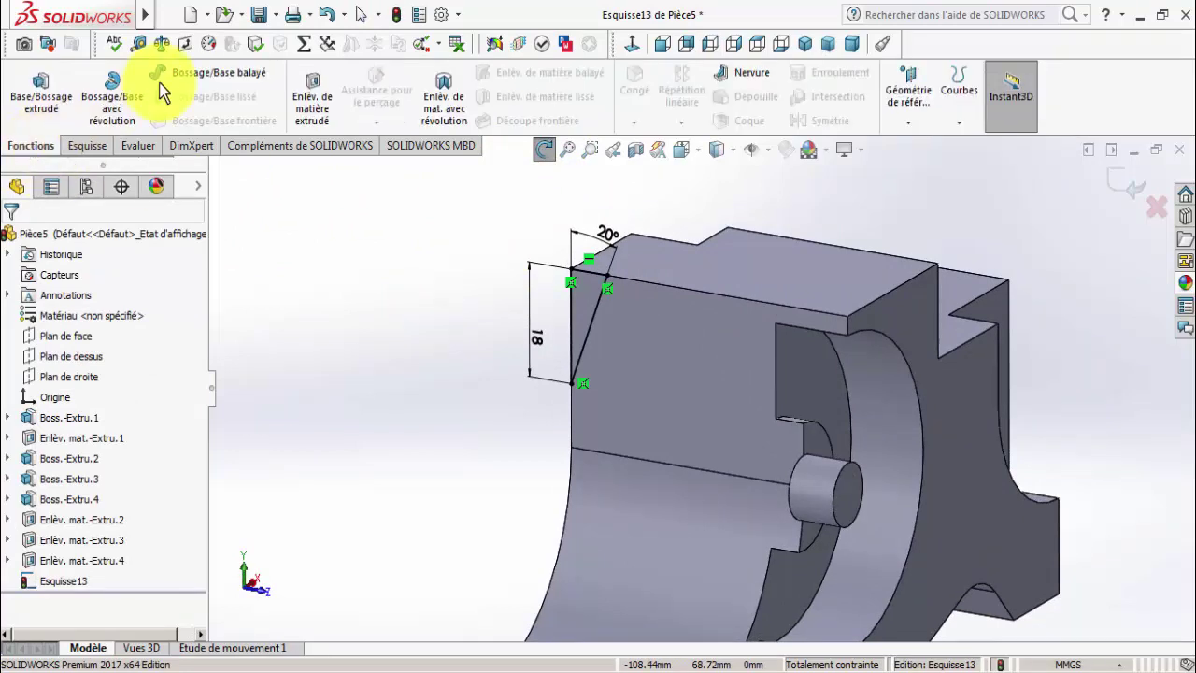
pyautogui.click(300, 100)
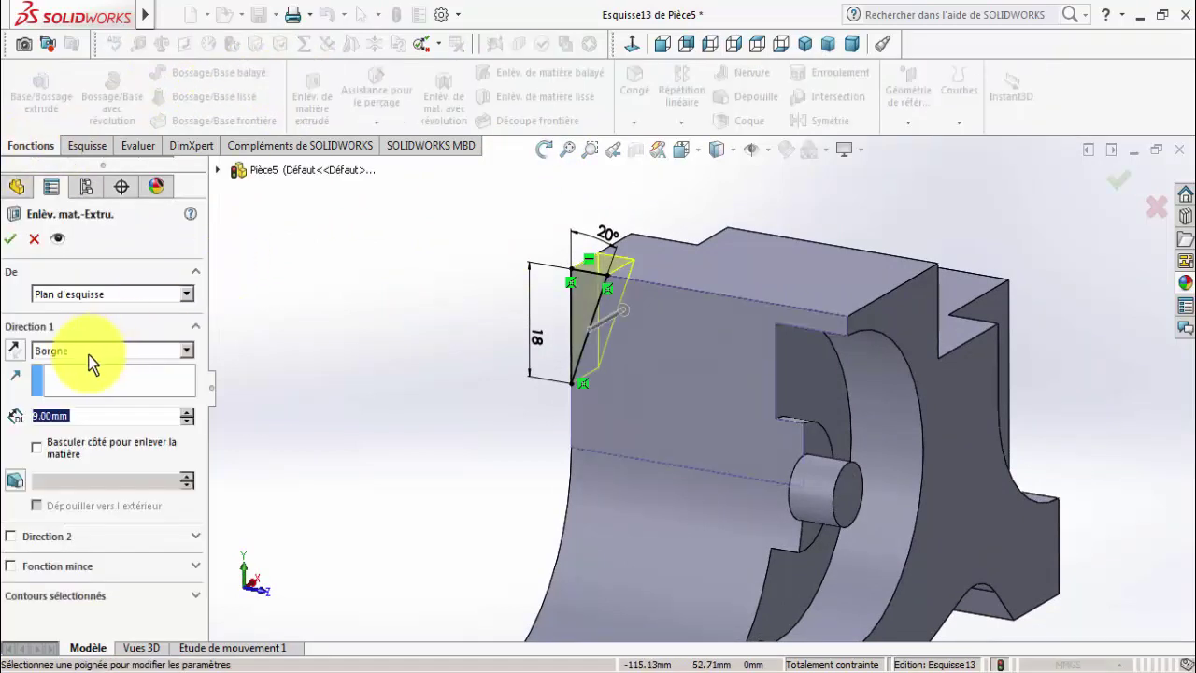
pyautogui.click(51, 350)
pyautogui.click(46, 375)
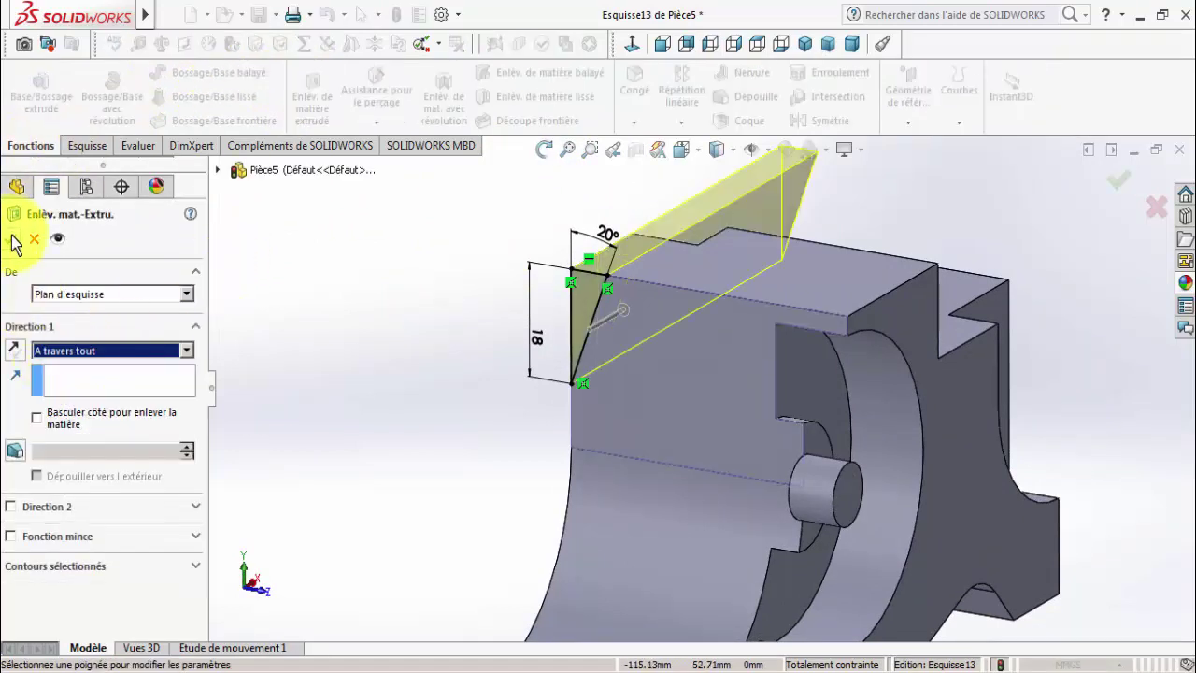
pyautogui.click(14, 239)
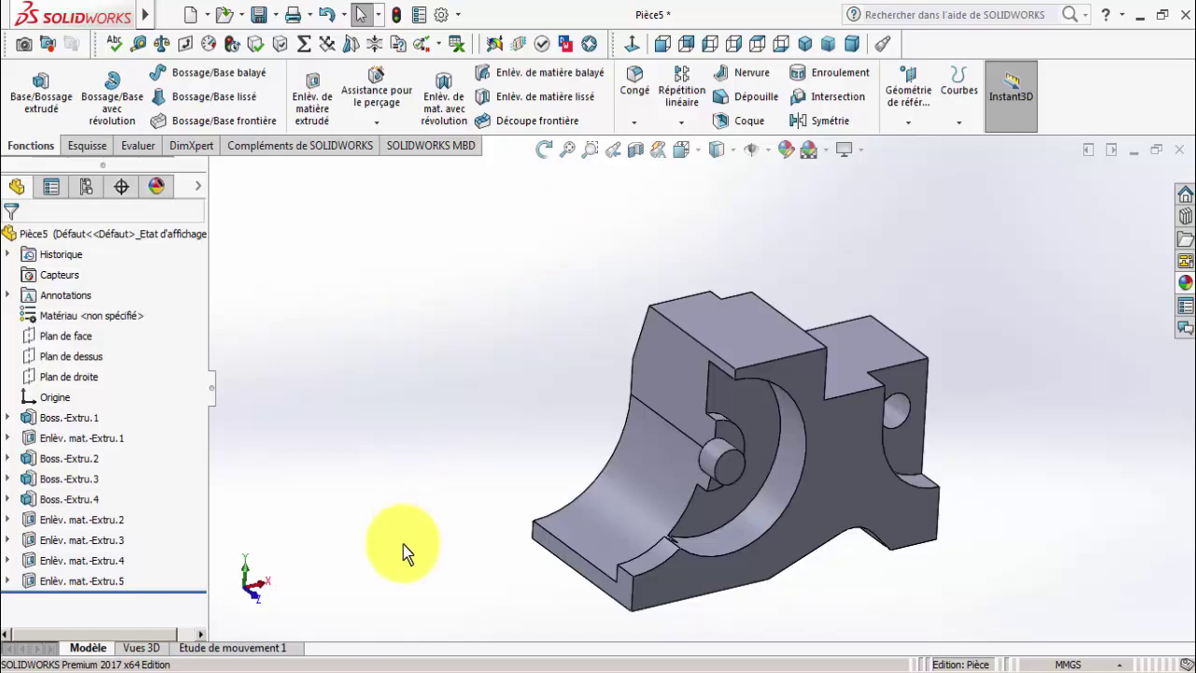
# Check the ex 21 reference drawing, then select the part's top face.
pyautogui.click(355, 666)
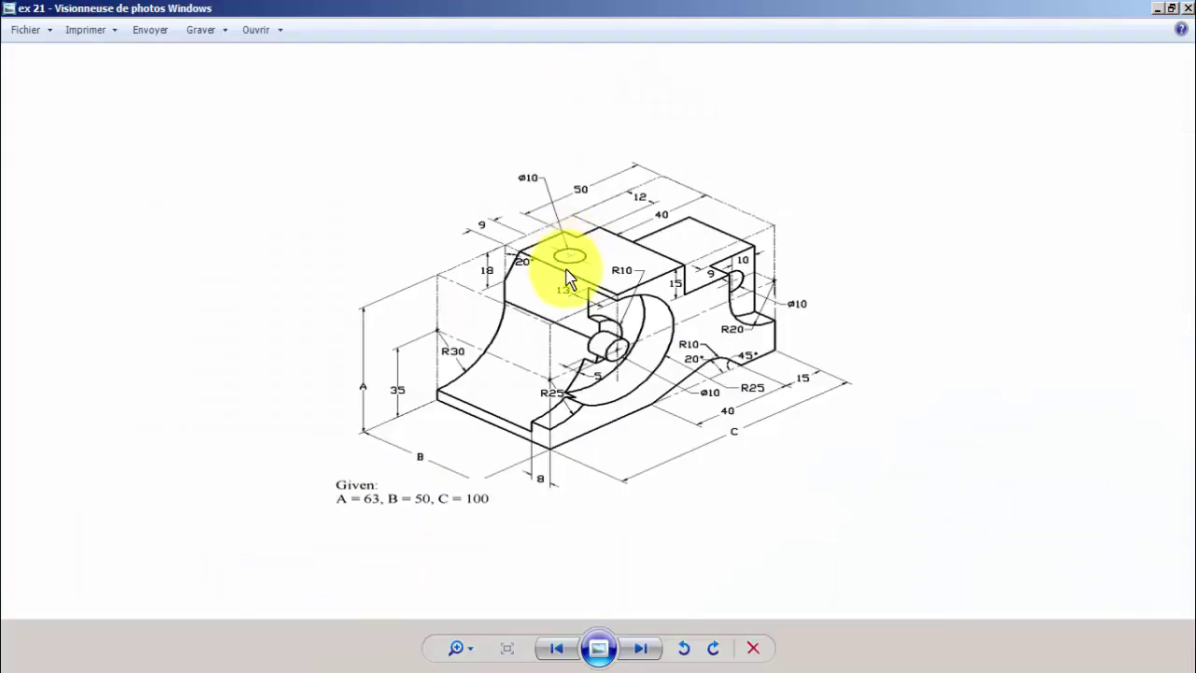
pyautogui.click(355, 664)
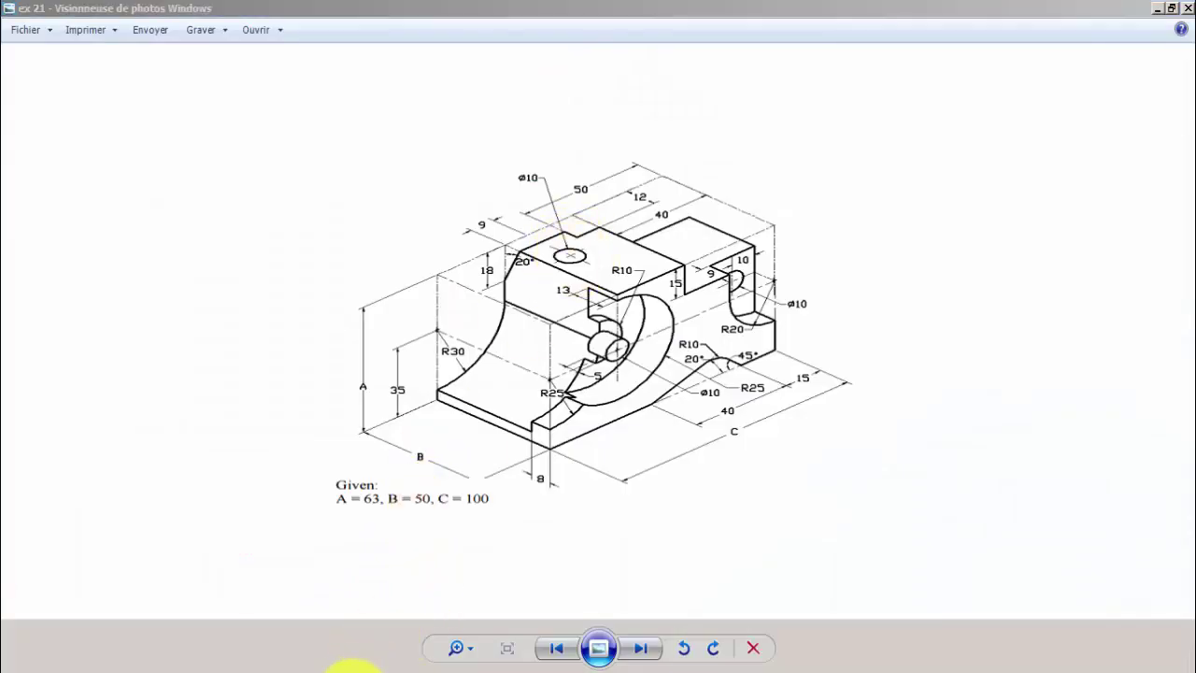
pyautogui.click(707, 329)
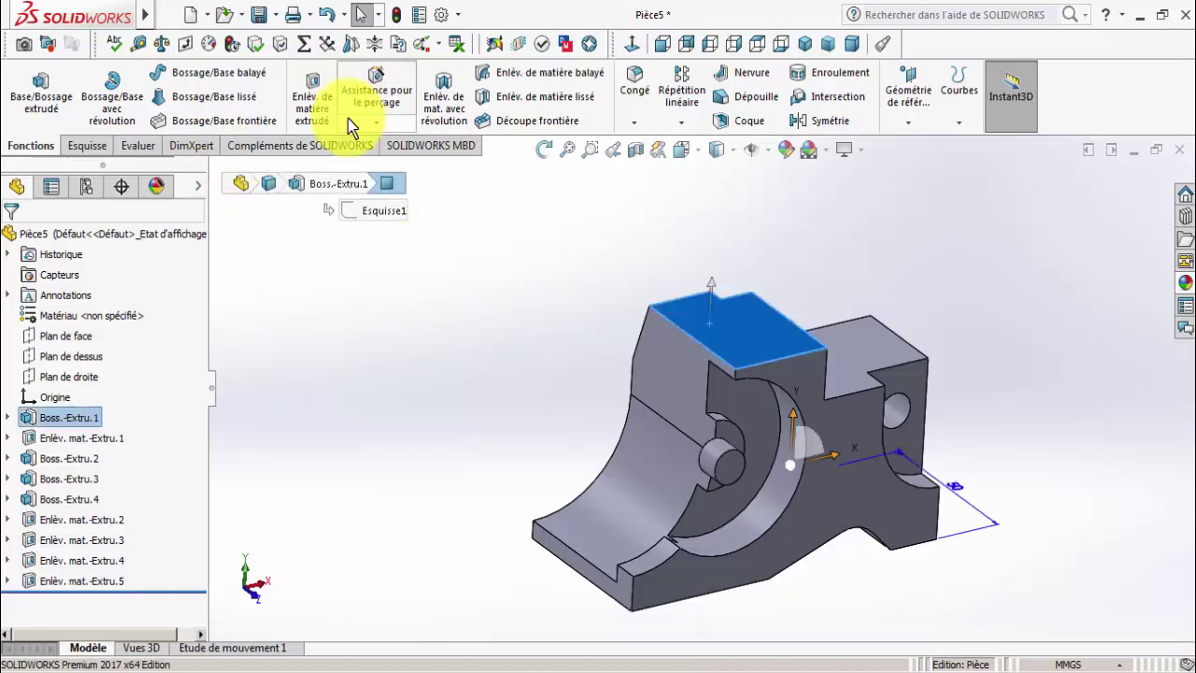
# Start a sketch on the top face and draw a small circle.
pyautogui.click(78, 147)
pyautogui.click(26, 94)
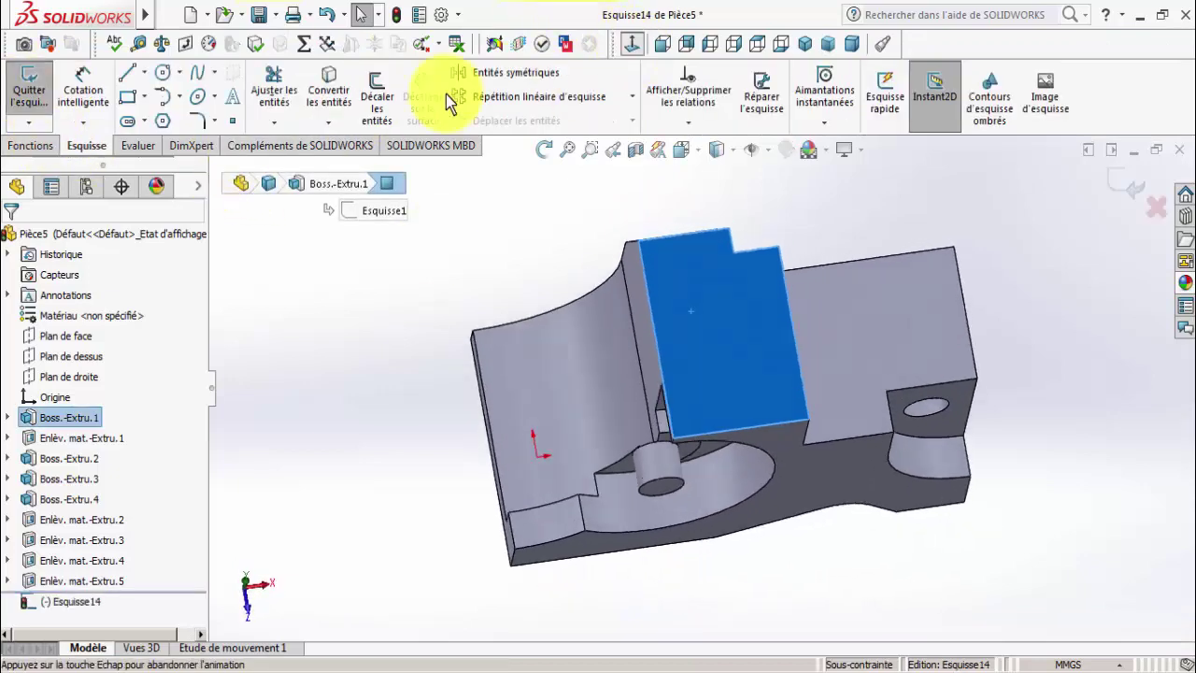
pyautogui.click(162, 72)
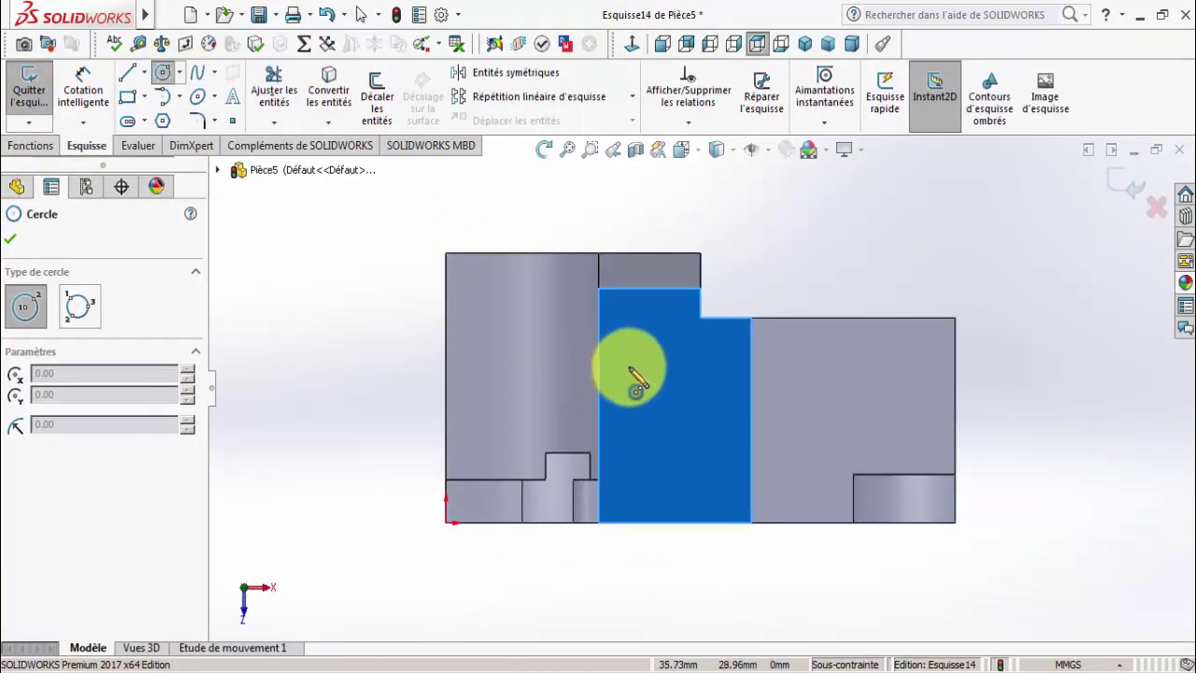
pyautogui.moveTo(632, 367); pyautogui.dragTo(622, 354)
pyautogui.rightClick(623, 355)
pyautogui.click(640, 366)
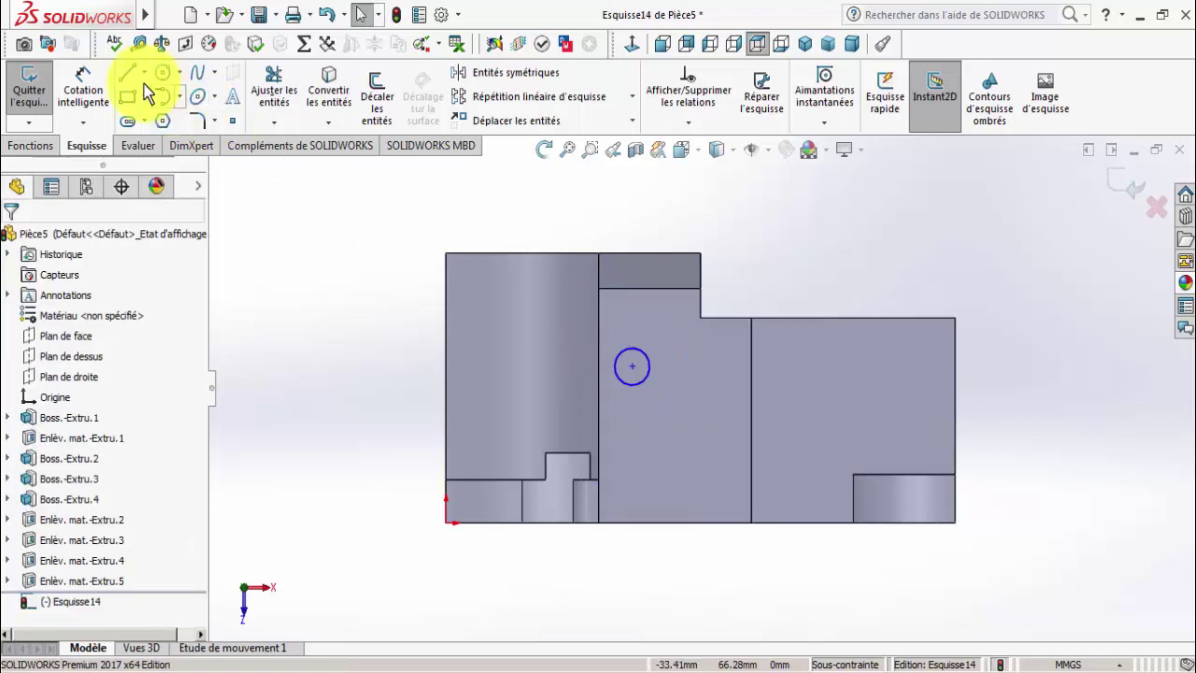
# Dimension the circle to Ø10 and 9 mm from the side edge.
pyautogui.click(83, 84)
pyautogui.click(633, 350)
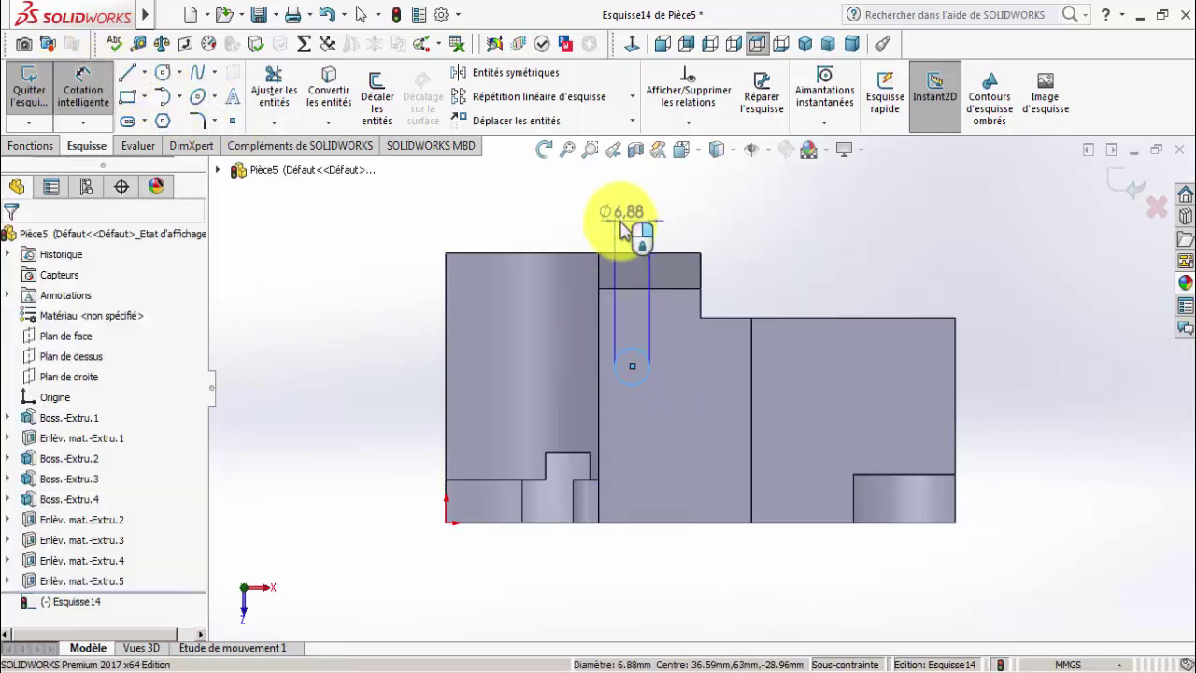
pyautogui.click(625, 230)
pyautogui.write('10')
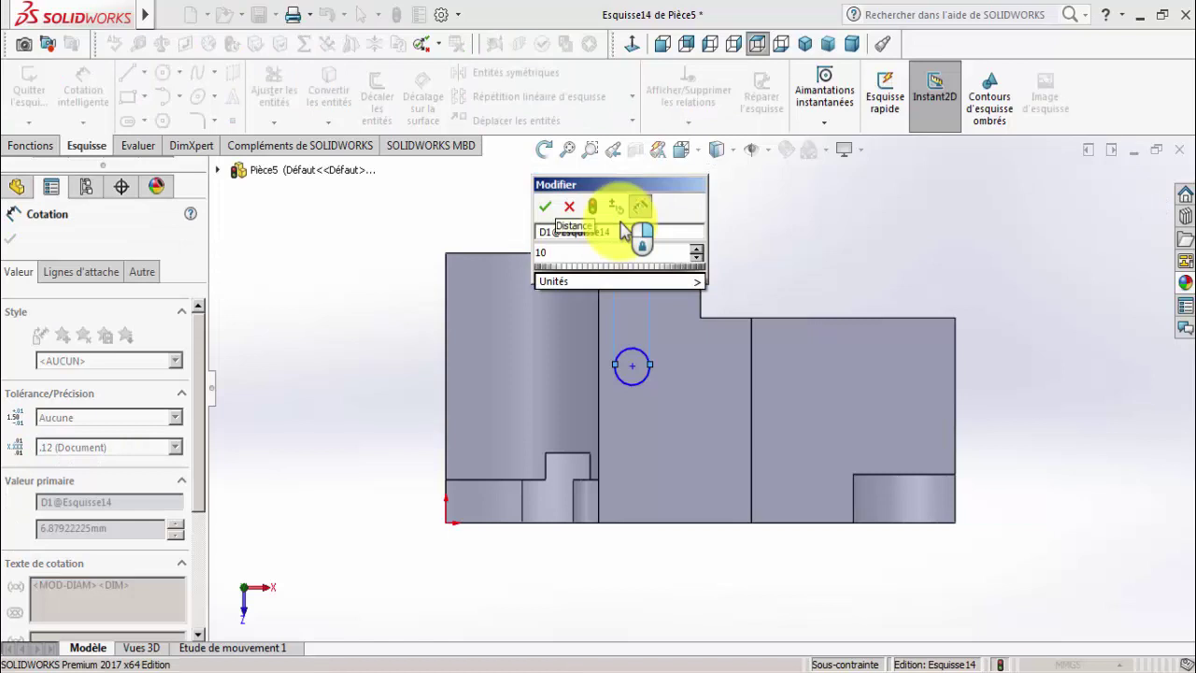
pyautogui.press('Return')
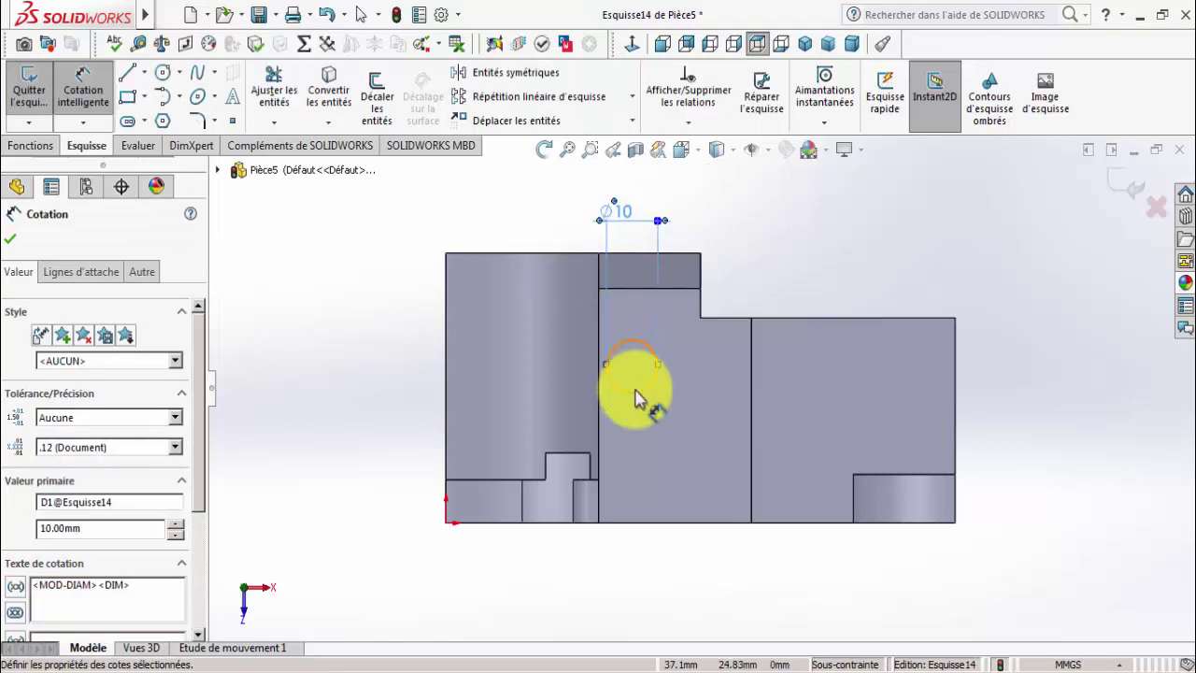
pyautogui.click(636, 397)
pyautogui.click(601, 397)
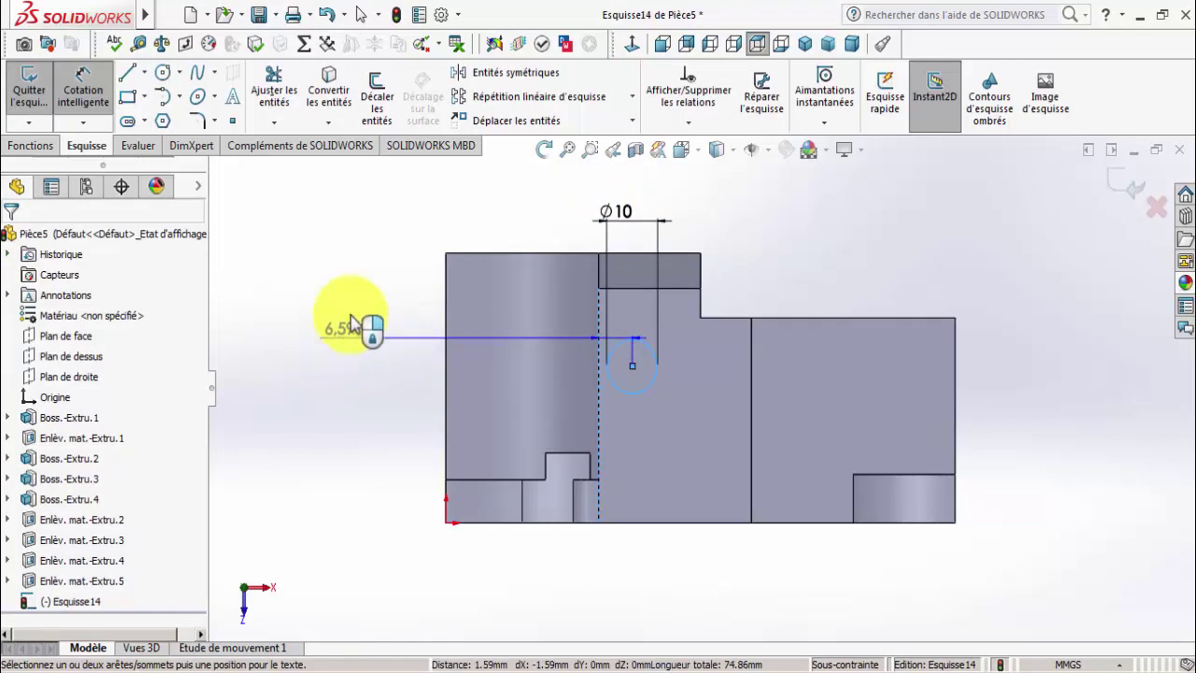
pyautogui.click(418, 241)
pyautogui.write('9')
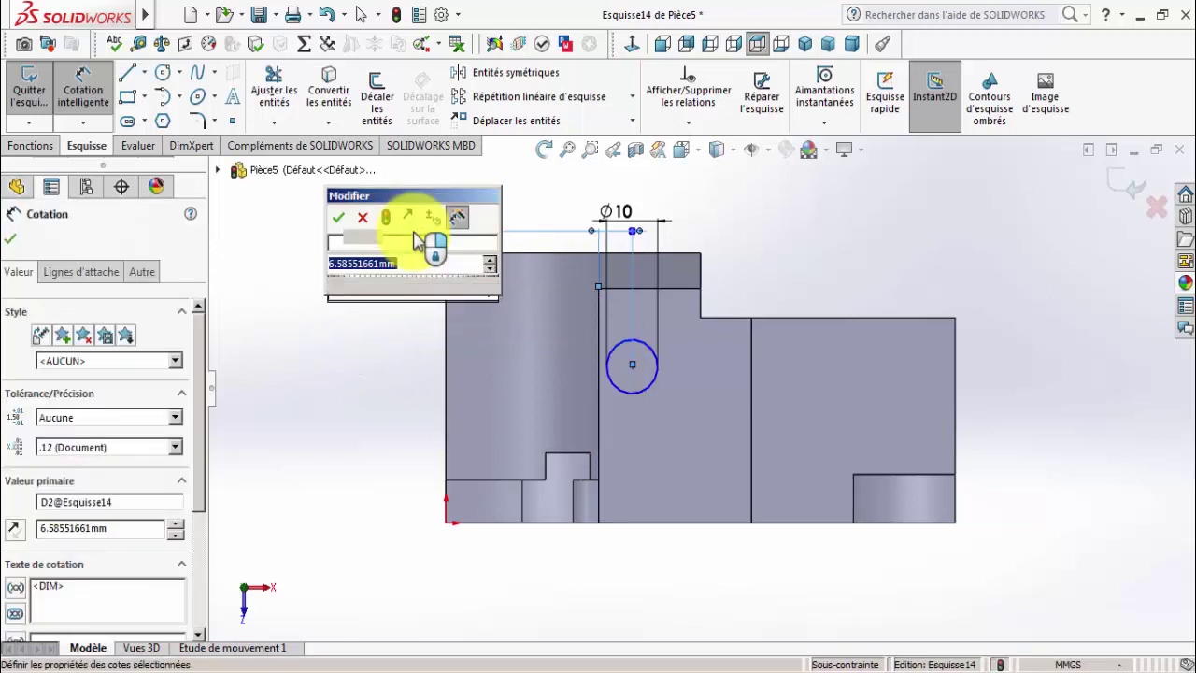
pyautogui.press('Return')
# Locate the circle 30 mm from the bottom edge, then orbit to a 3D view.
pyautogui.click(661, 400)
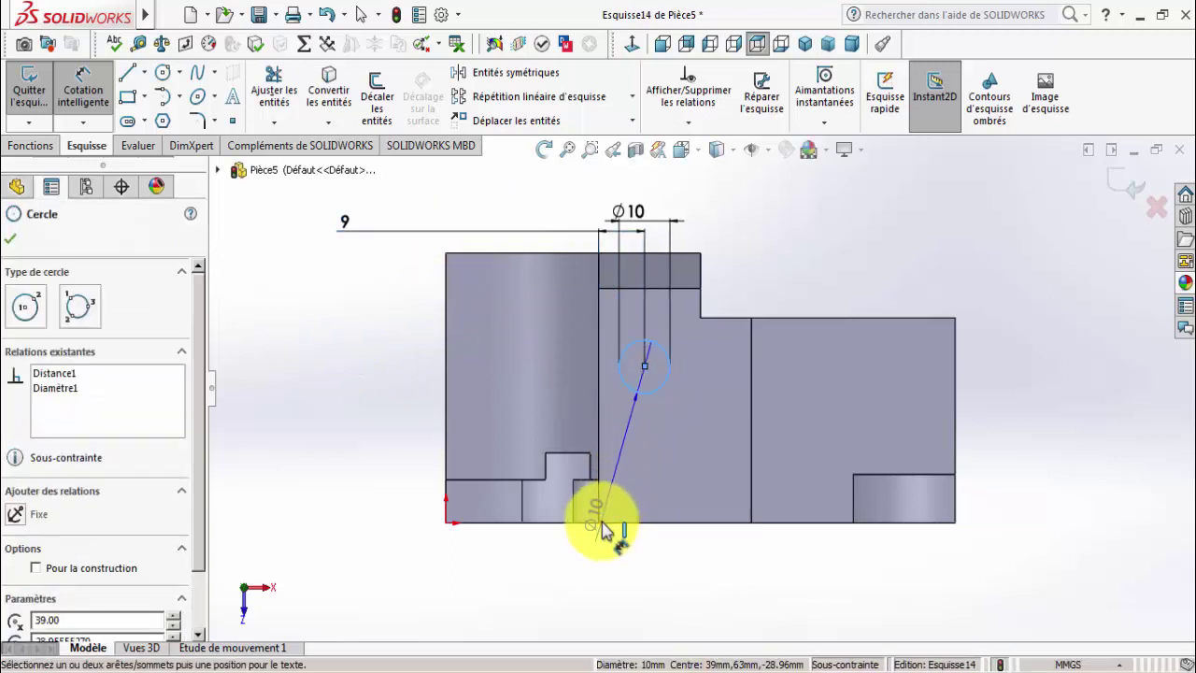
pyautogui.click(603, 533)
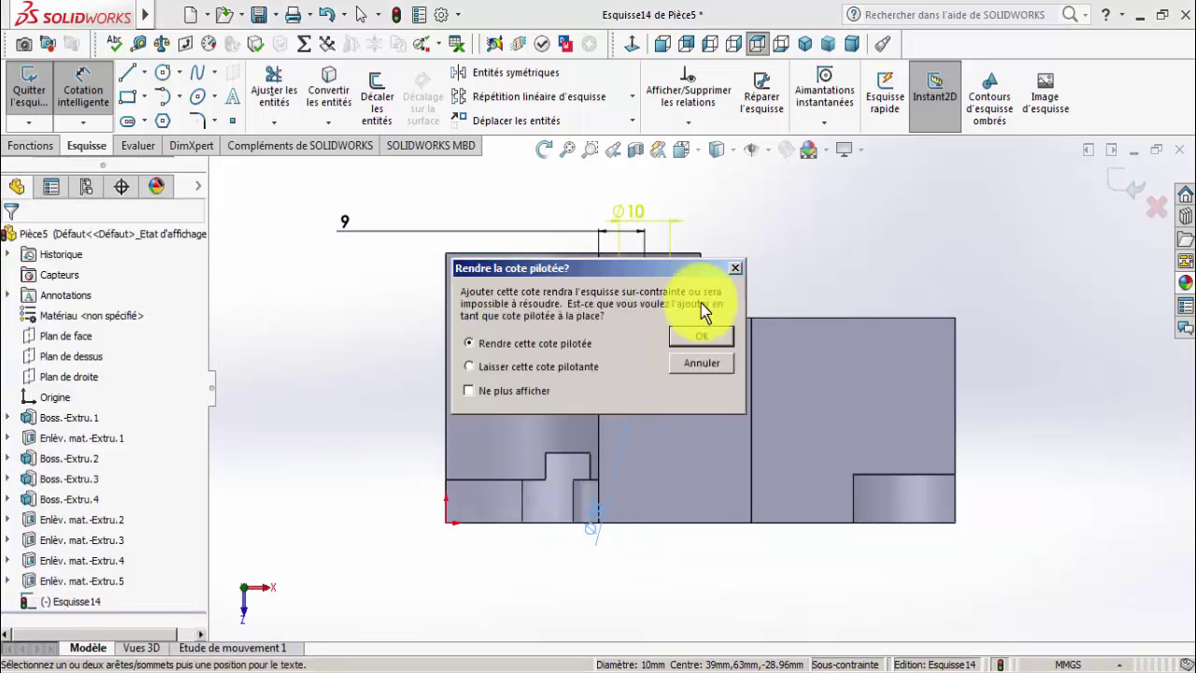
pyautogui.click(734, 270)
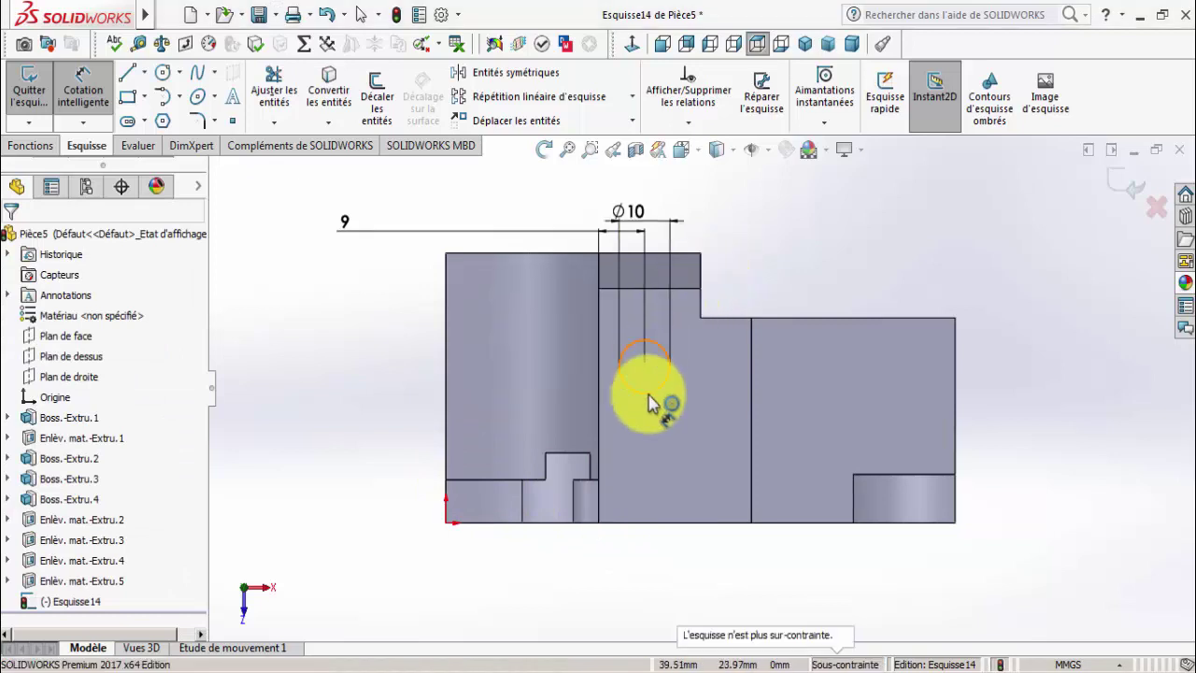
pyautogui.click(651, 403)
pyautogui.click(623, 522)
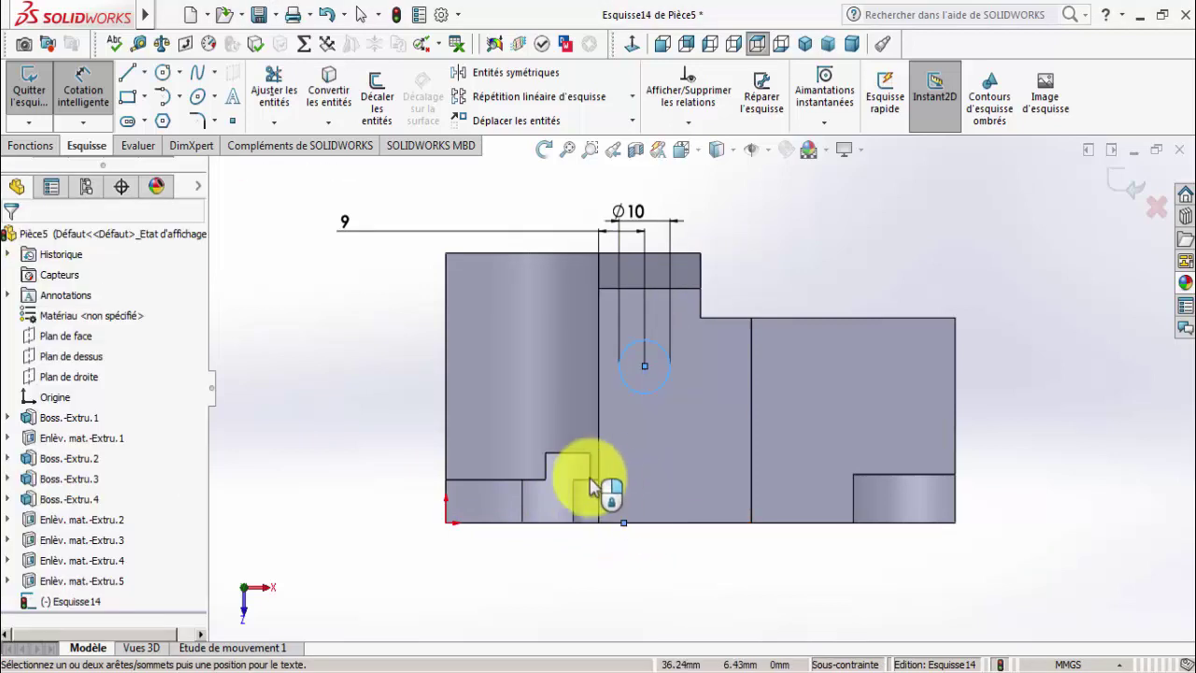
pyautogui.click(369, 443)
pyautogui.write('30')
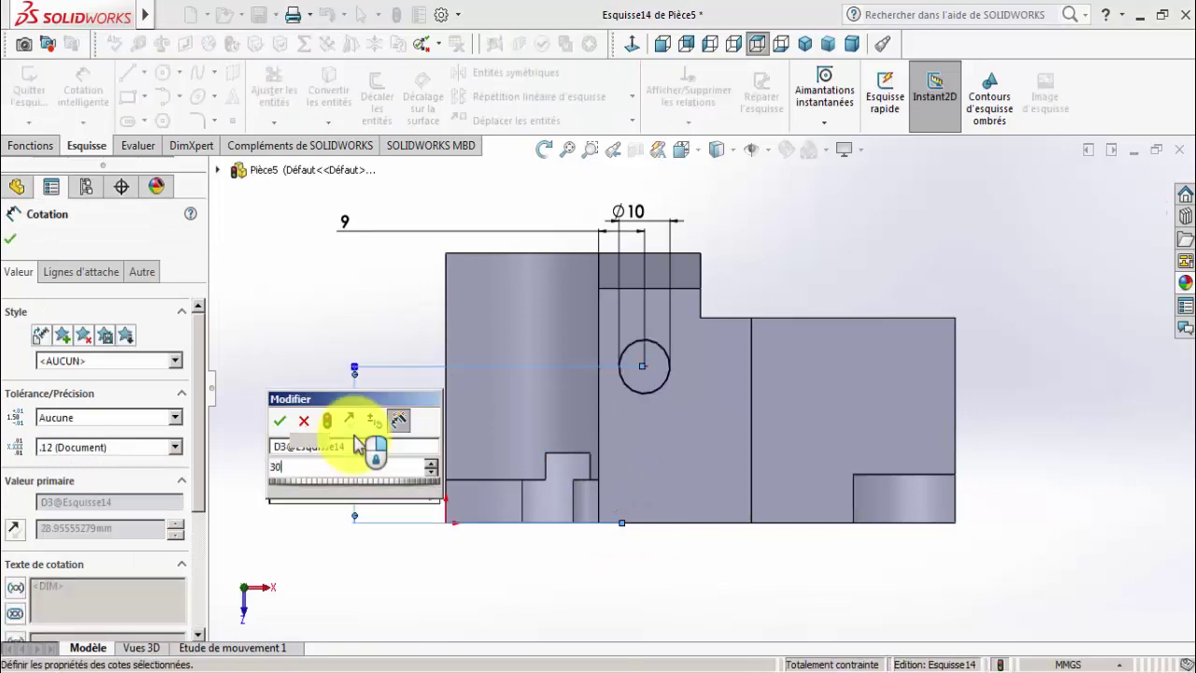
pyautogui.press('Return')
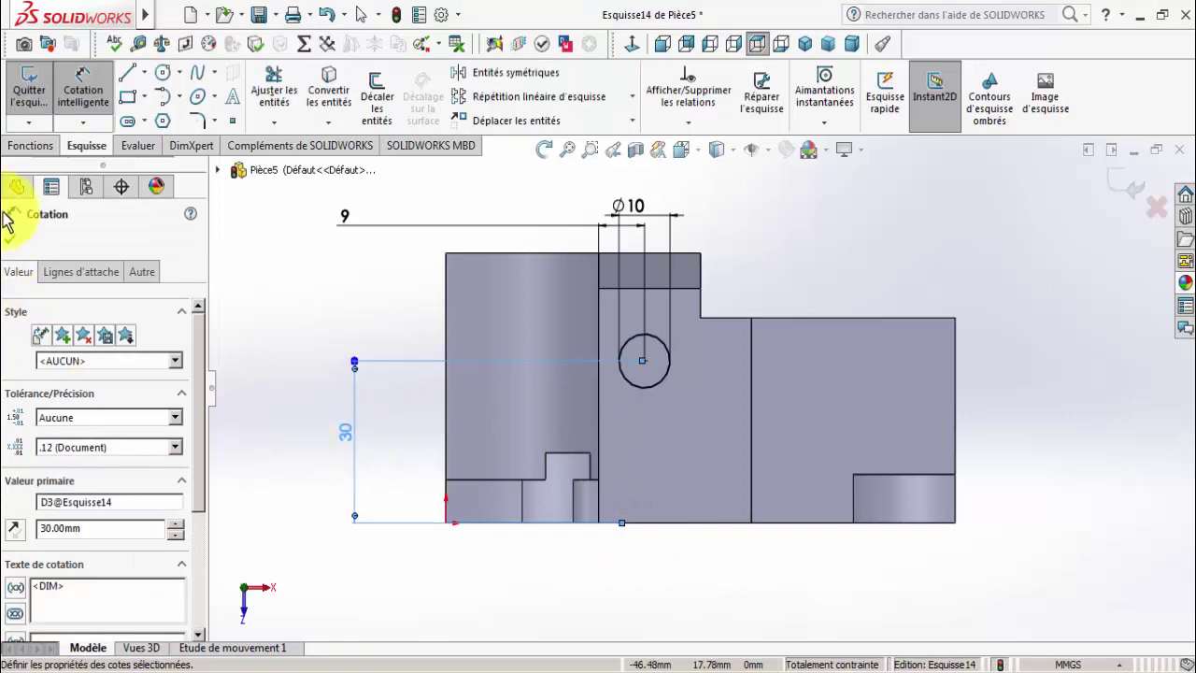
pyautogui.click(11, 238)
pyautogui.click(544, 149)
pyautogui.moveTo(480, 267)
pyautogui.mouseDown()
pyautogui.moveTo(387, 246)
pyautogui.moveTo(455, 153)
pyautogui.mouseUp()
# Extrude-cut the Ø10 circle through all to make the hole, then show isometric view.
pyautogui.press('f')
pyautogui.click(26, 147)
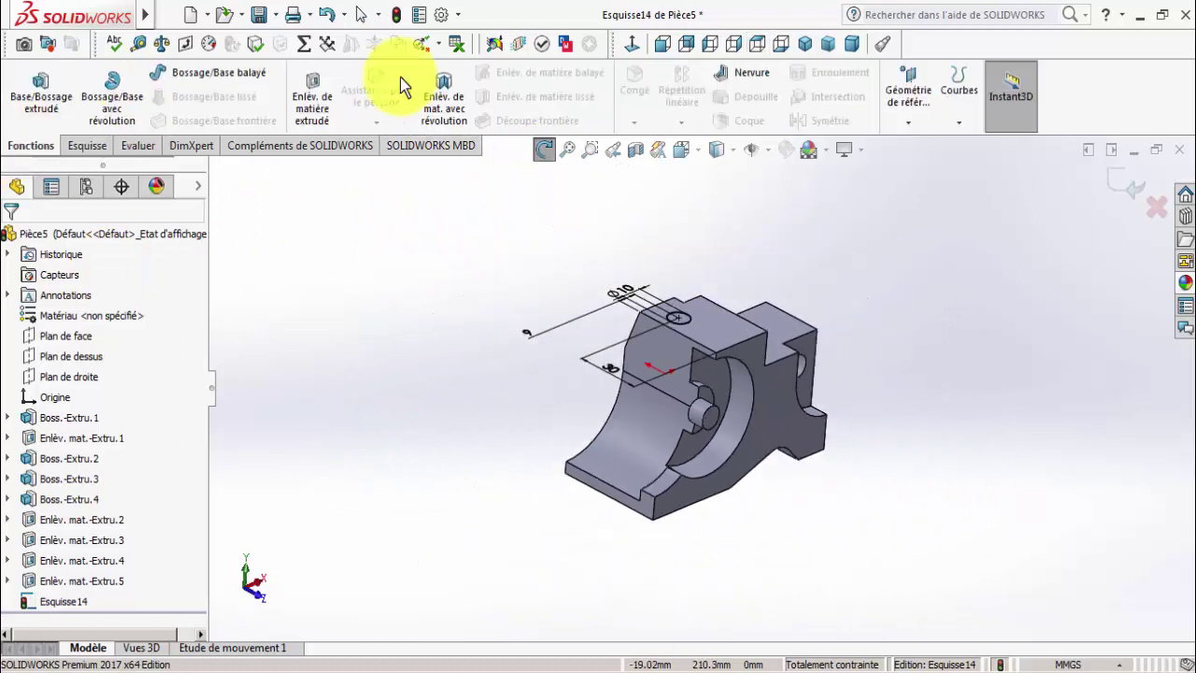
pyautogui.click(321, 101)
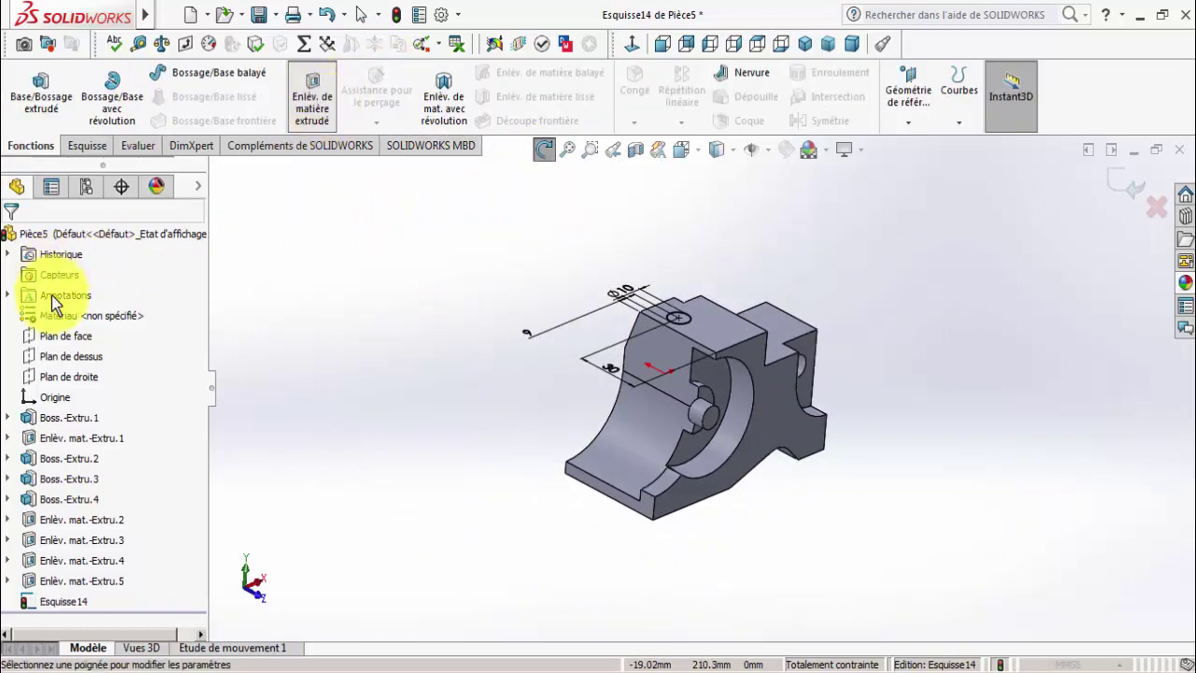
pyautogui.click(80, 352)
pyautogui.click(70, 379)
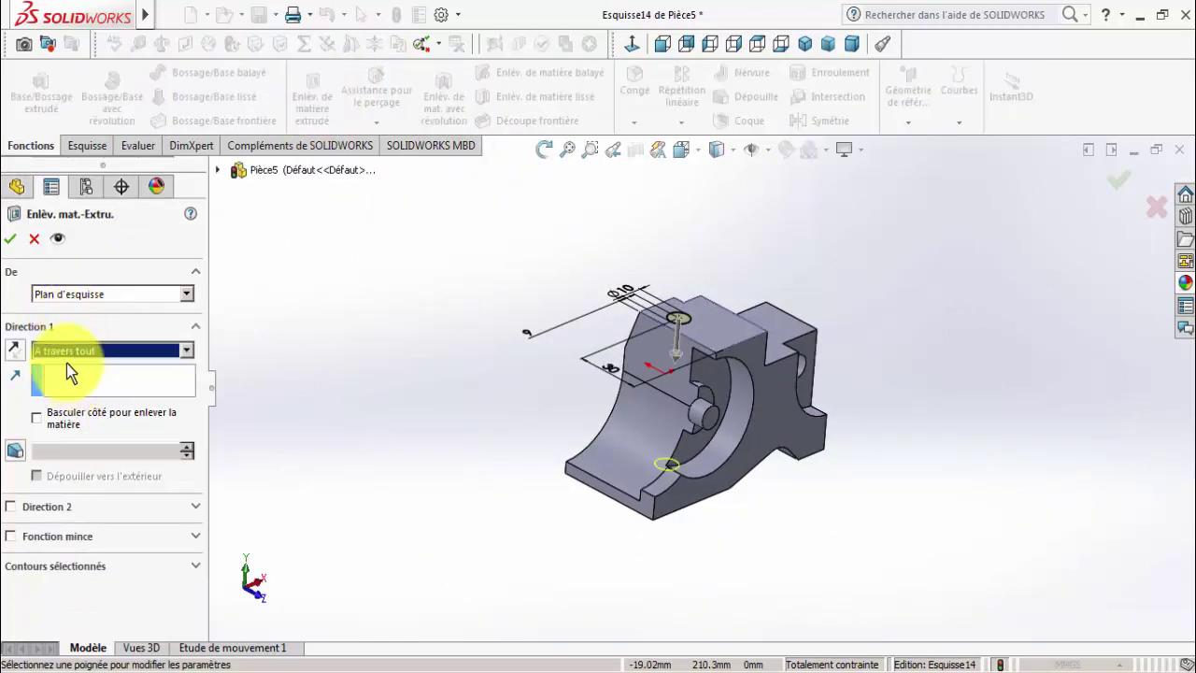
pyautogui.click(7, 240)
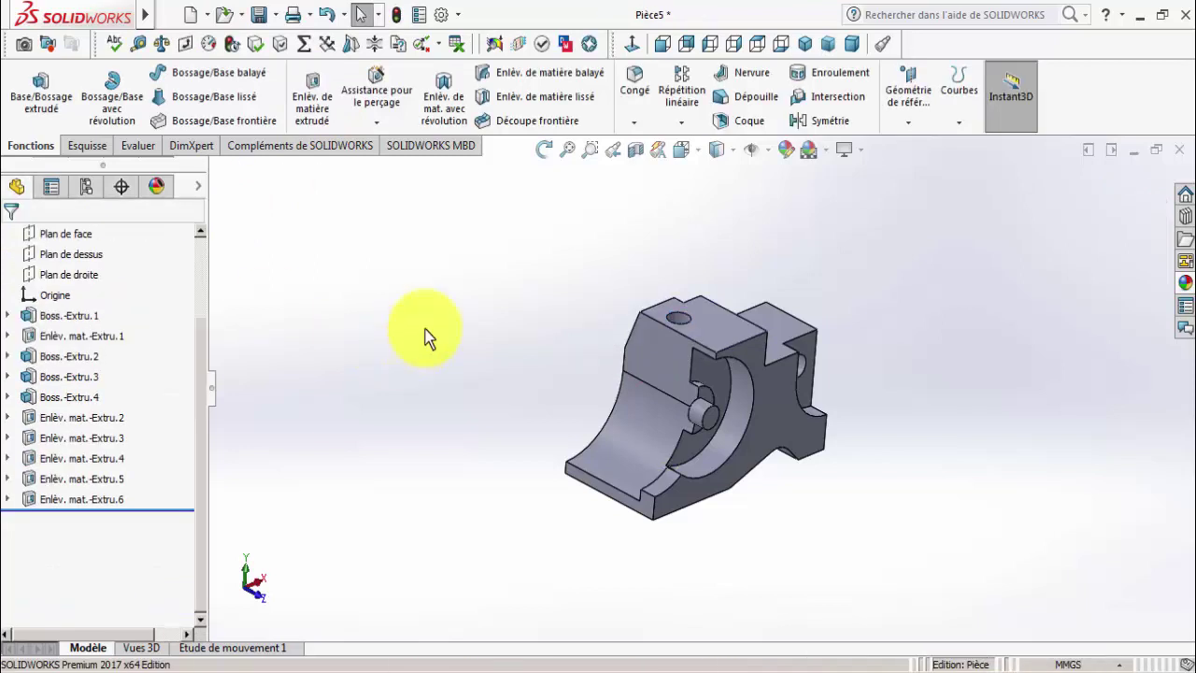
pyautogui.click(813, 43)
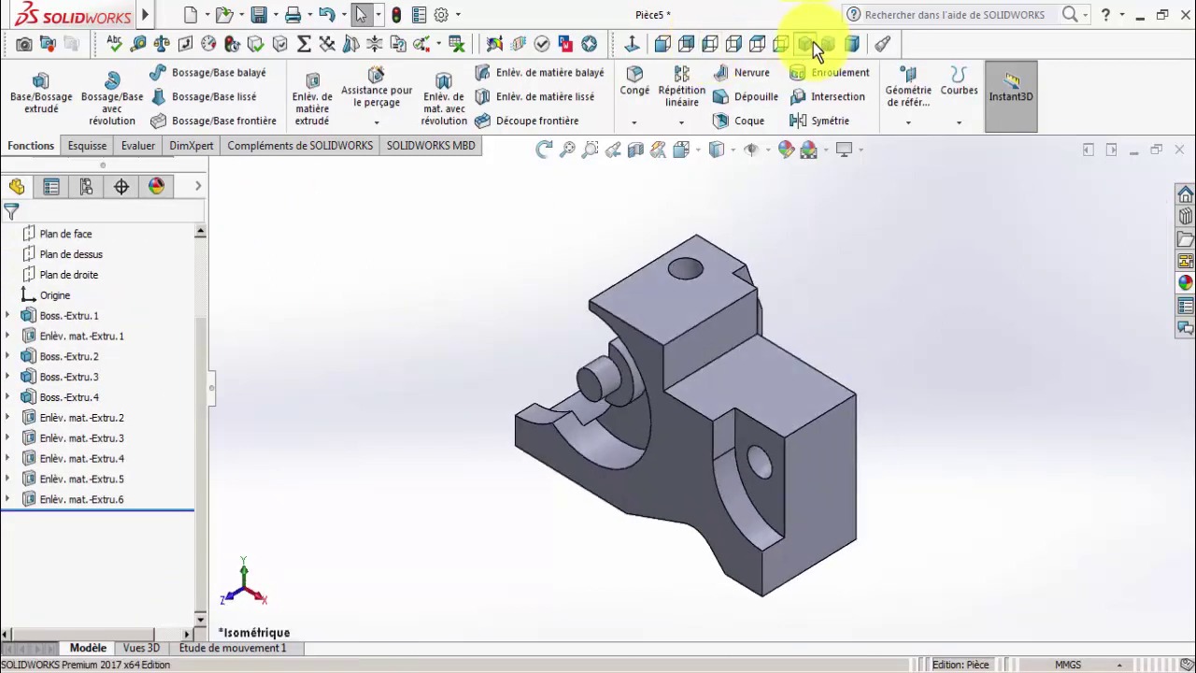
pyautogui.scroll(2, 110, 263)
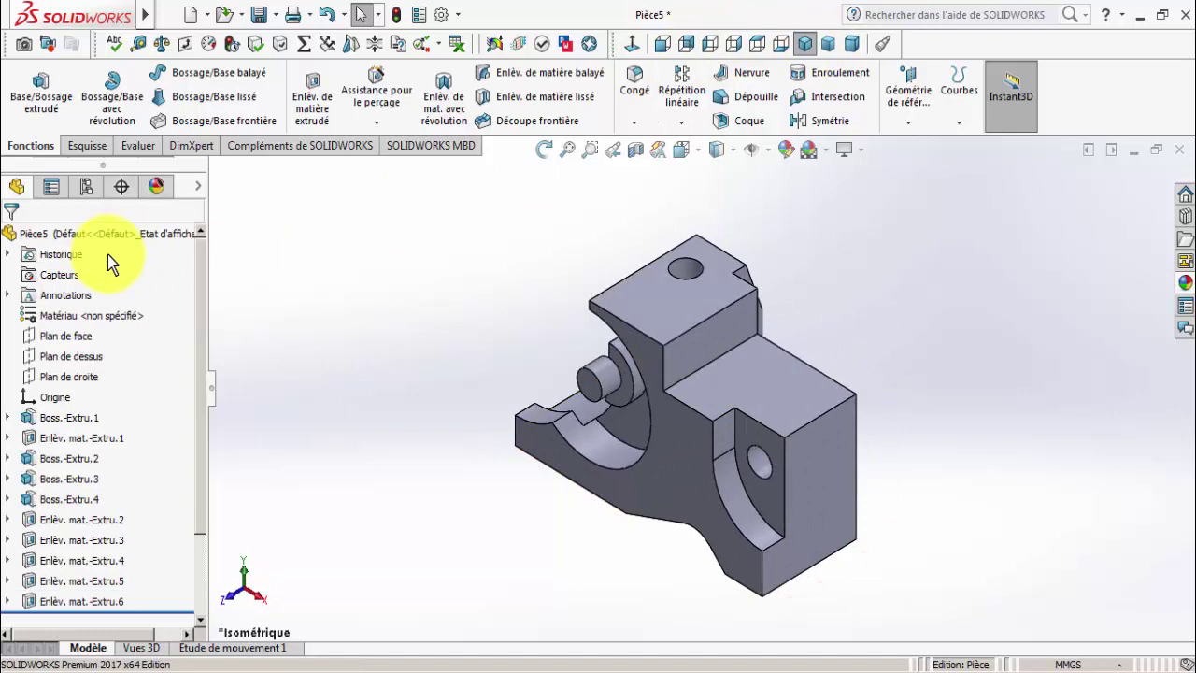
# Assign Cuivre from Alliages de cuivre as the part's material.
pyautogui.rightClick(87, 309)
pyautogui.click(147, 299)
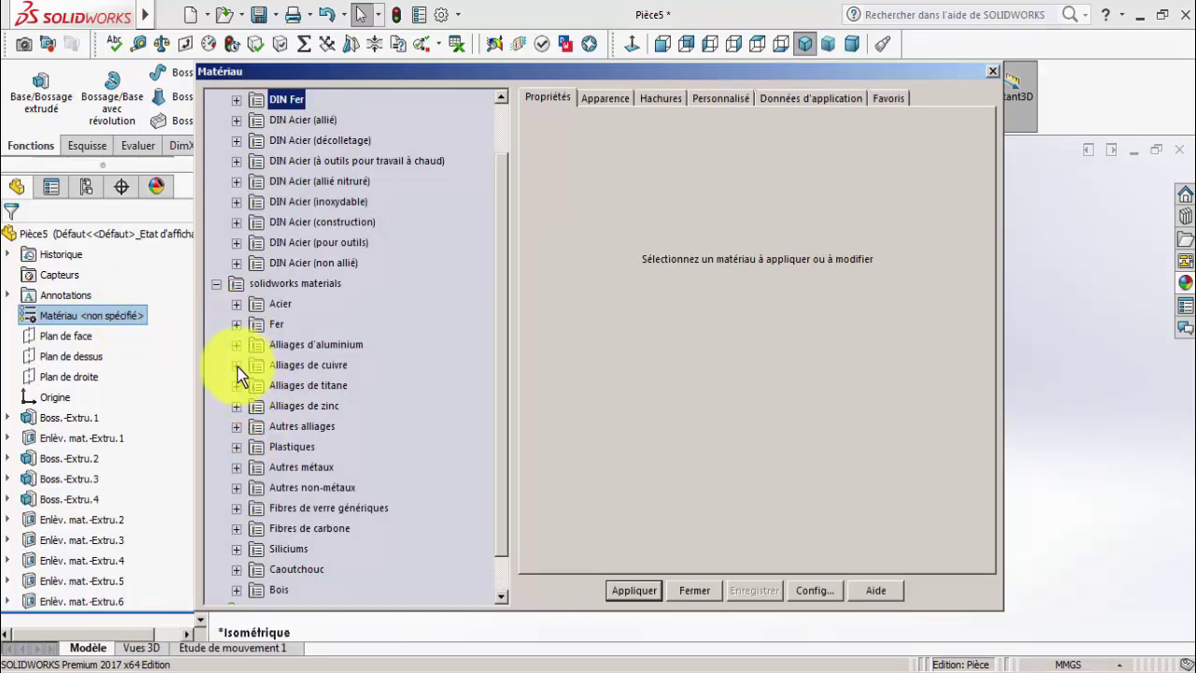
pyautogui.click(235, 365)
pyautogui.click(303, 385)
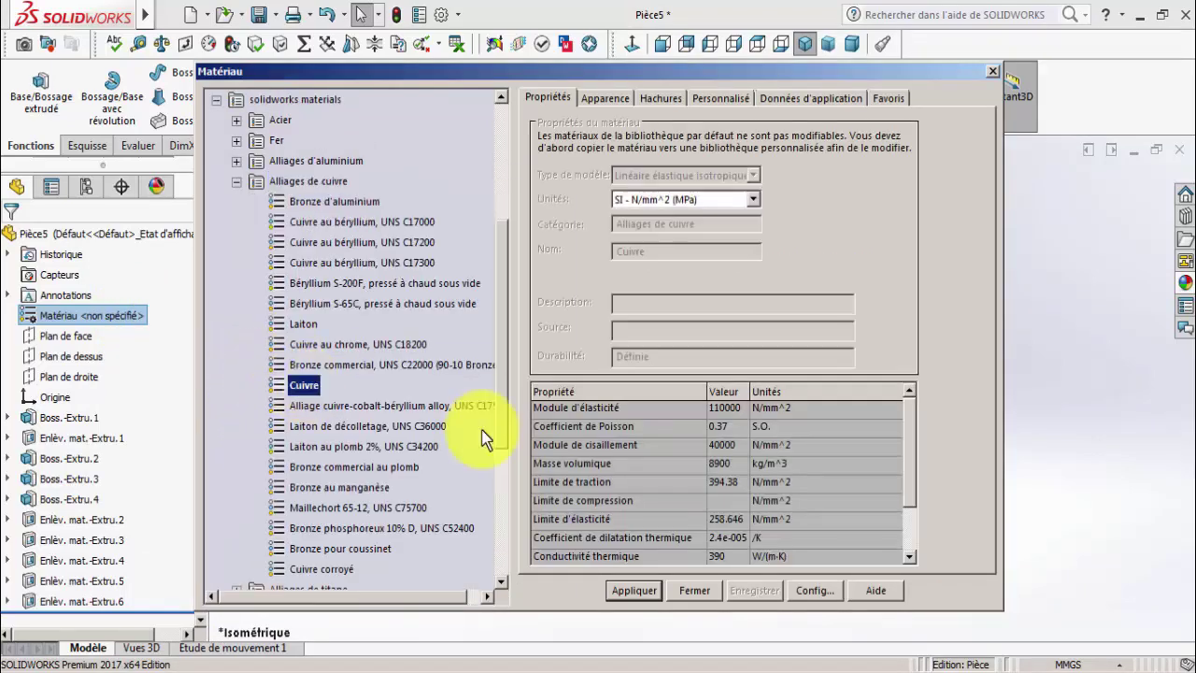
pyautogui.click(636, 582)
pyautogui.click(680, 595)
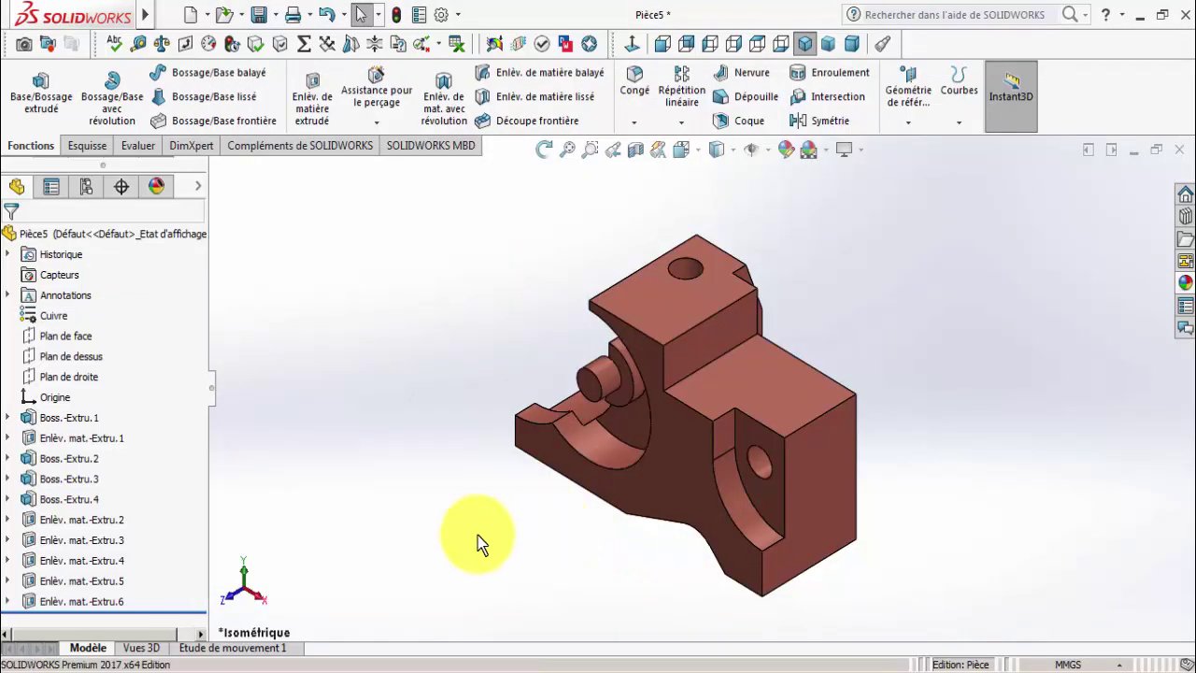
# Recolour the whole part's appearance blue from the colour palette.
pyautogui.rightClick(85, 235)
pyautogui.click(148, 213)
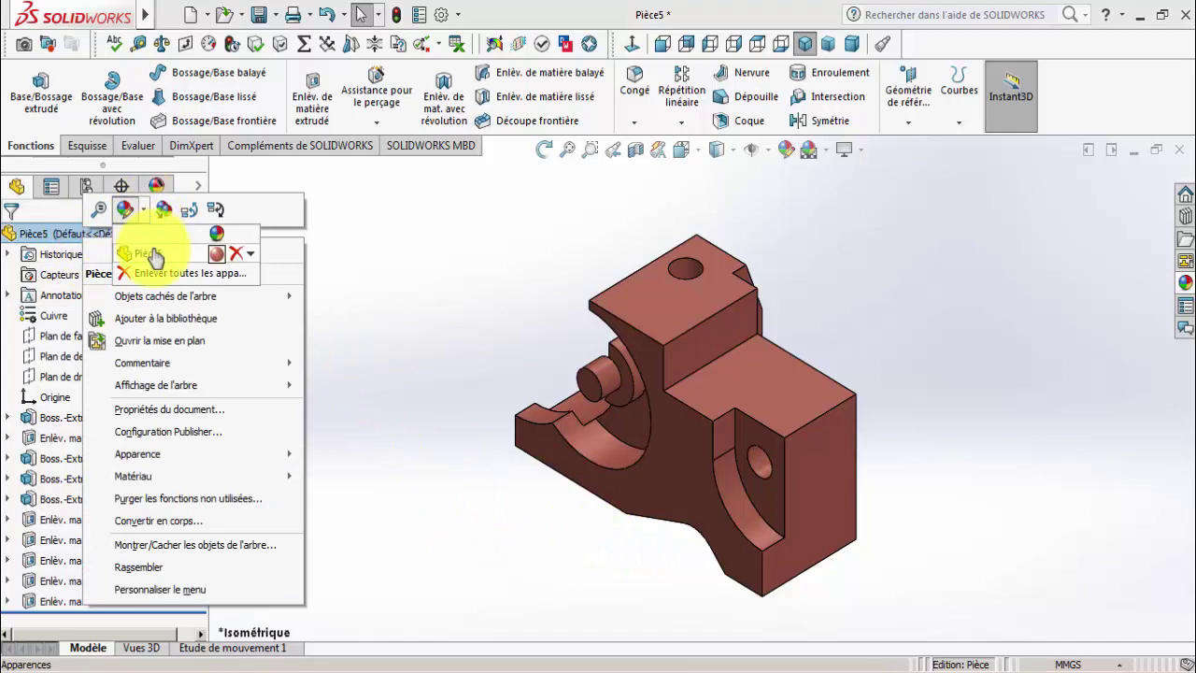
pyautogui.click(157, 258)
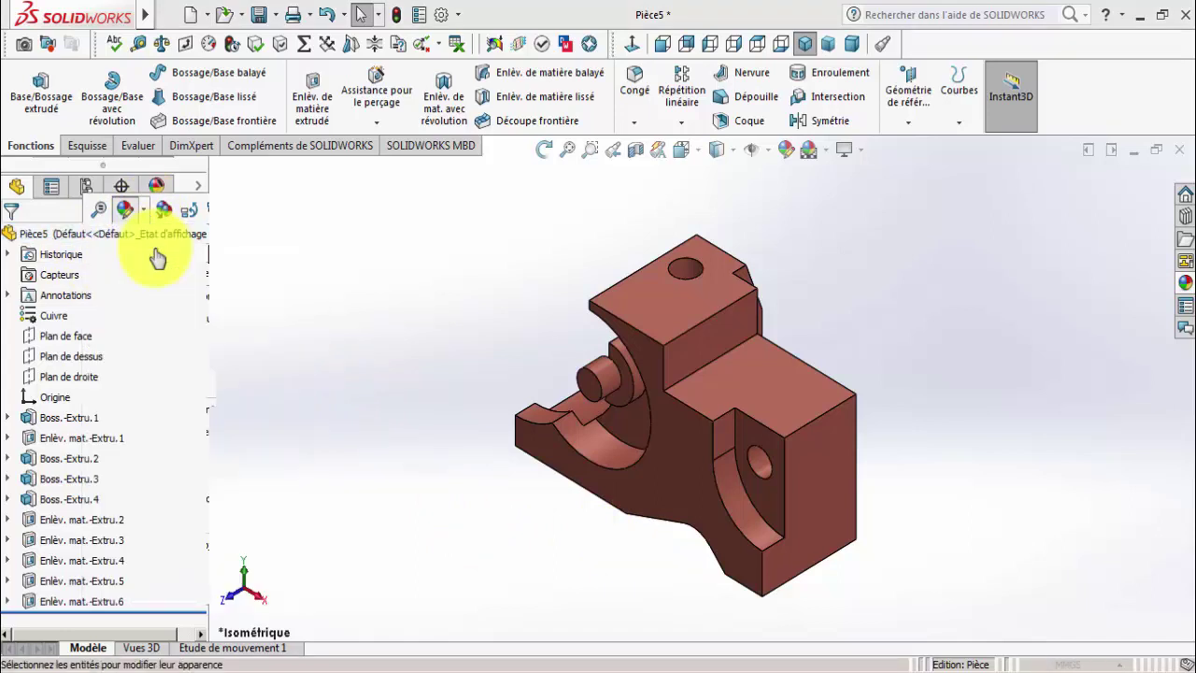
pyautogui.moveTo(196, 400); pyautogui.dragTo(199, 458)
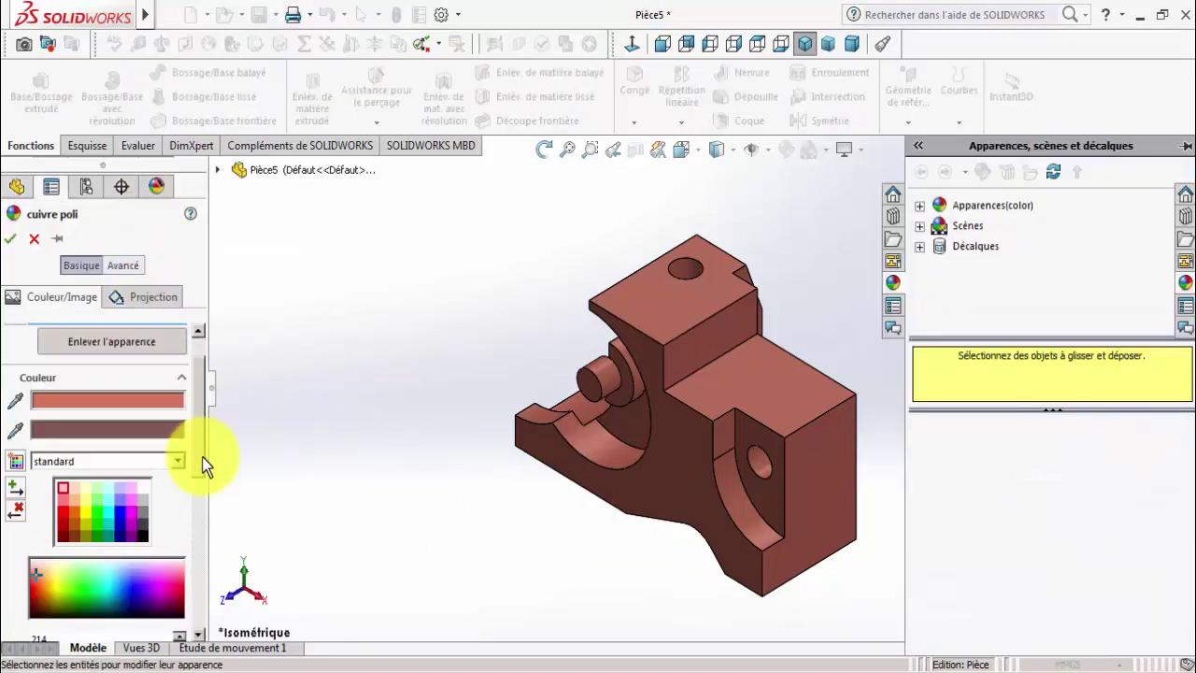
pyautogui.click(121, 506)
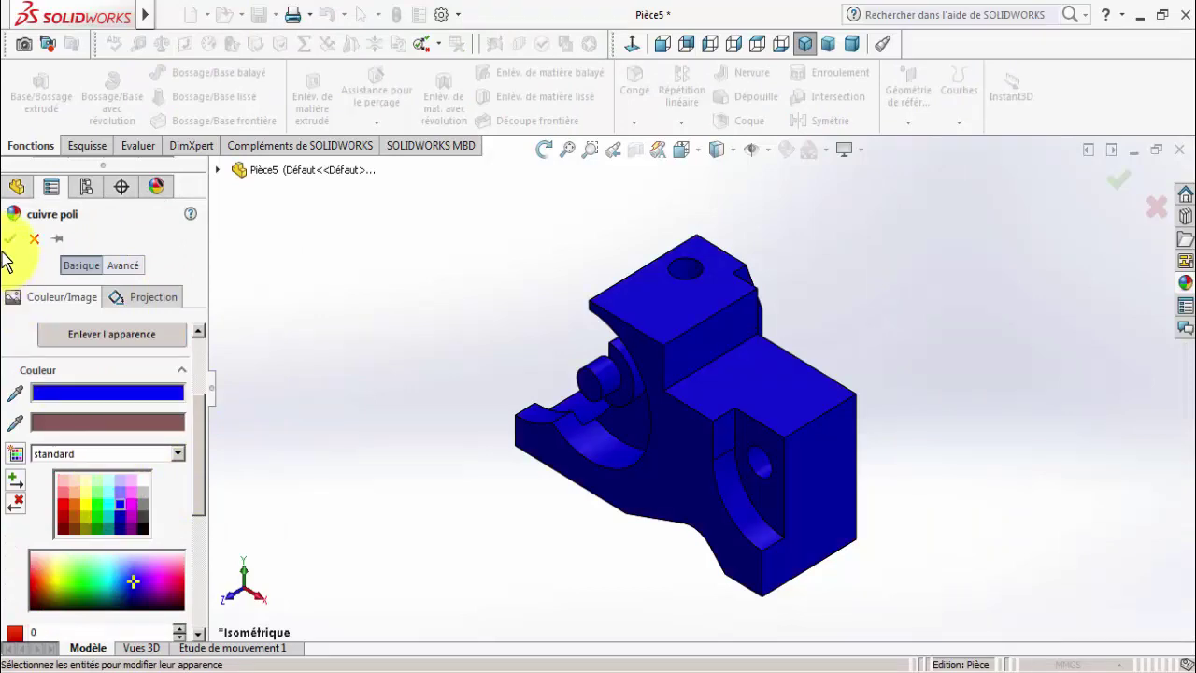
pyautogui.press('Return')
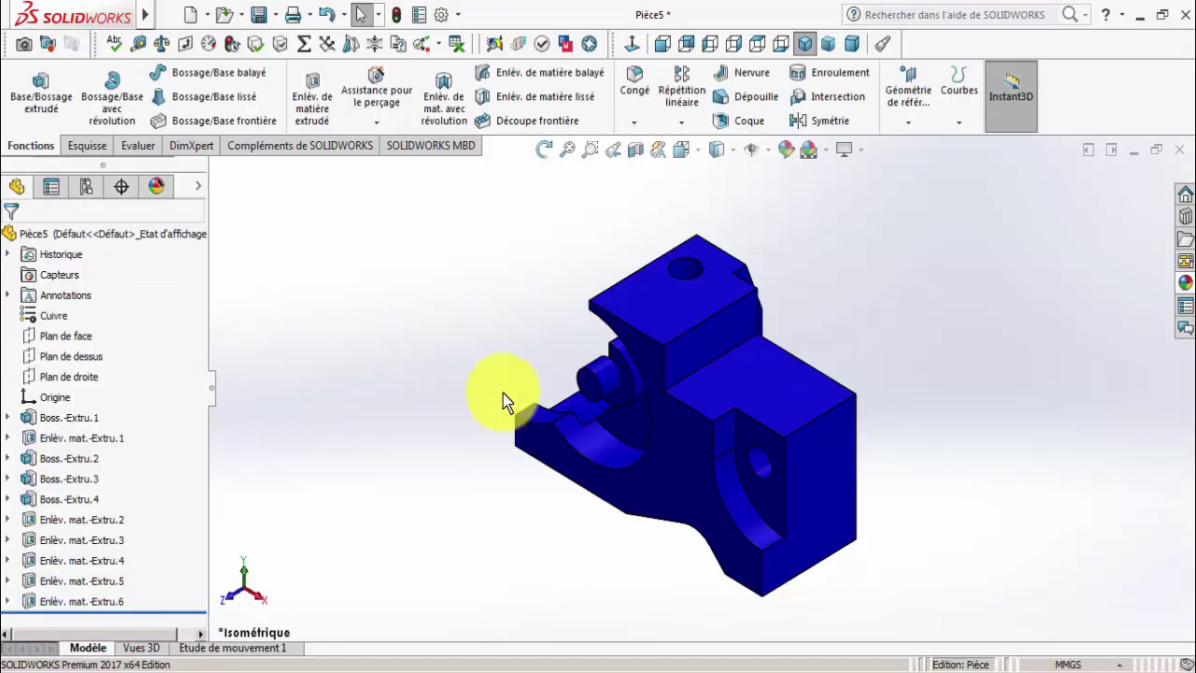